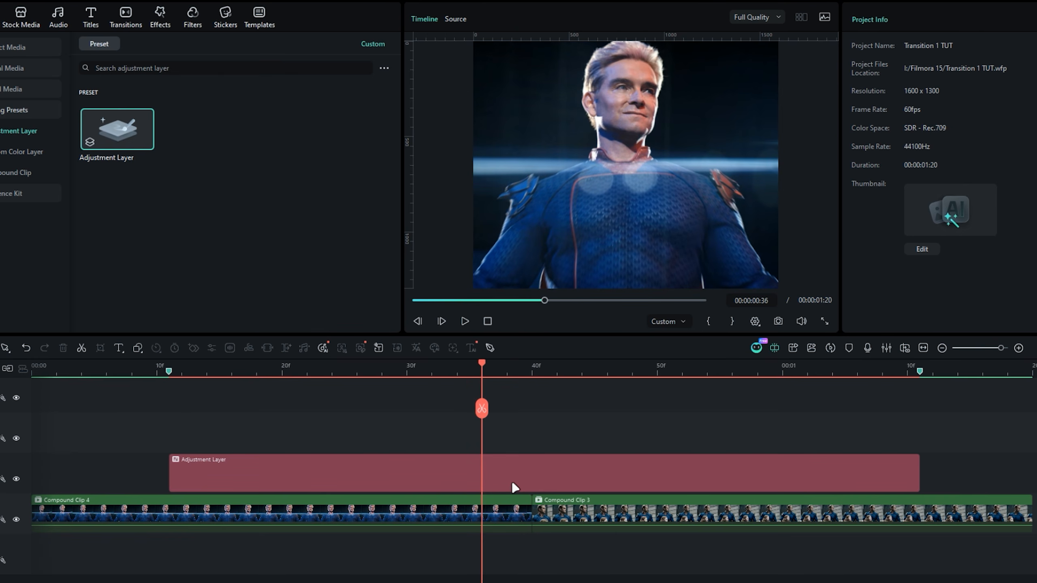
# - Search the OpenFX Plugin effects for "invert" and apply S_Invert to the adjustment layer
pyautogui.click(160, 22)
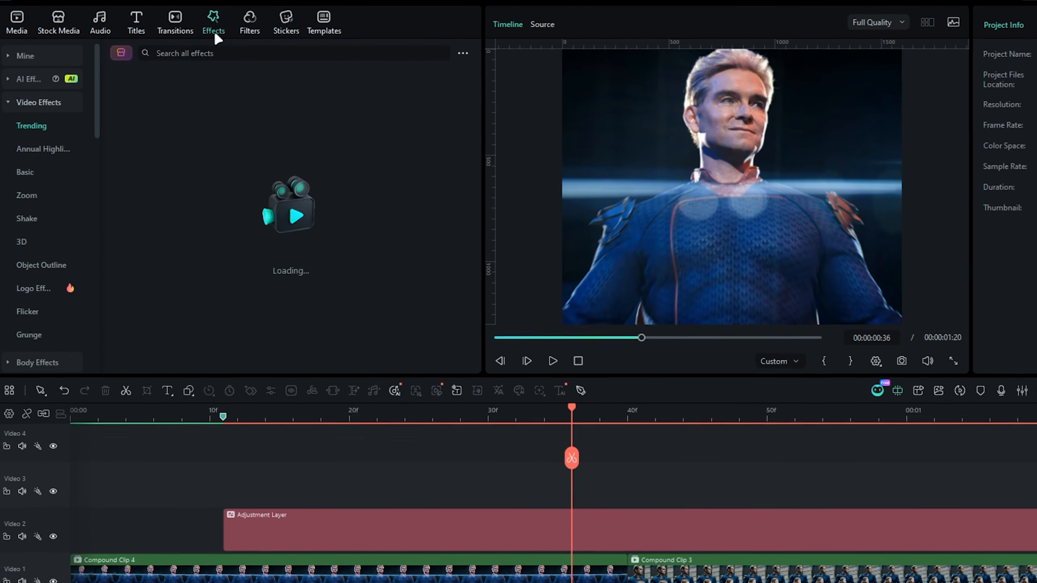
pyautogui.click(48, 100)
pyautogui.click(53, 223)
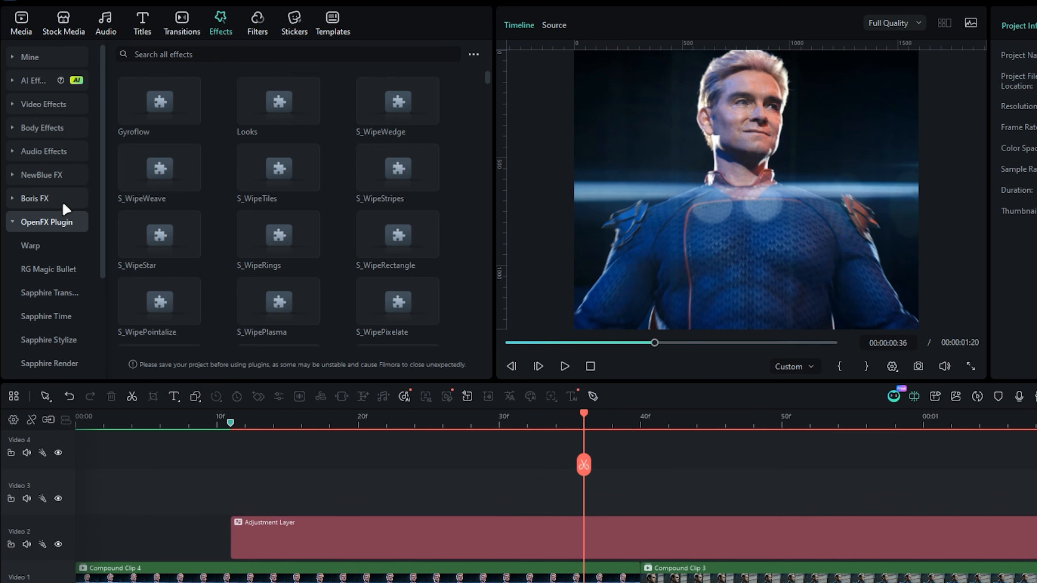
pyautogui.click(172, 60)
pyautogui.write('inv')
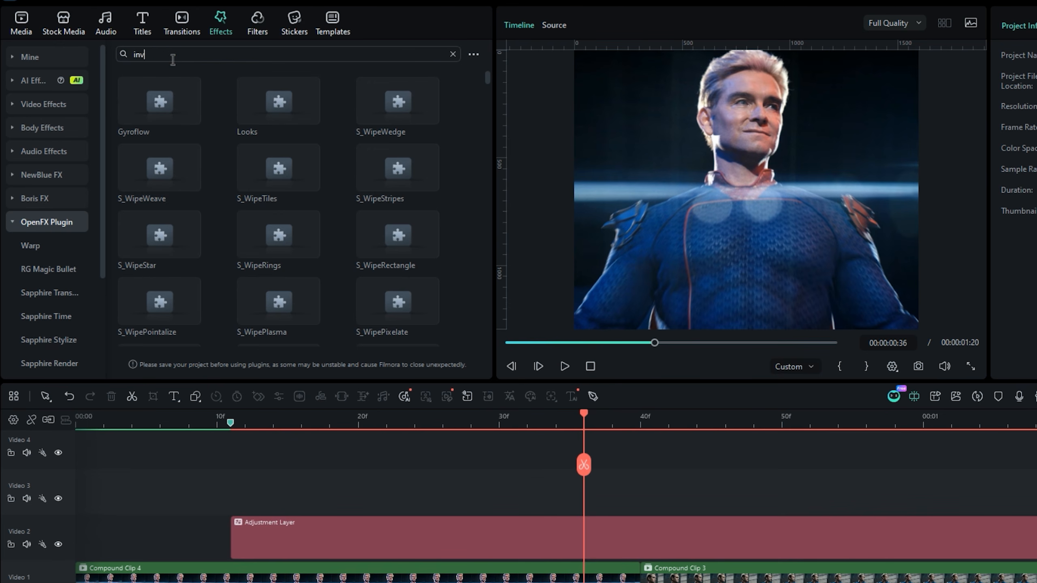
pyautogui.write('ert')
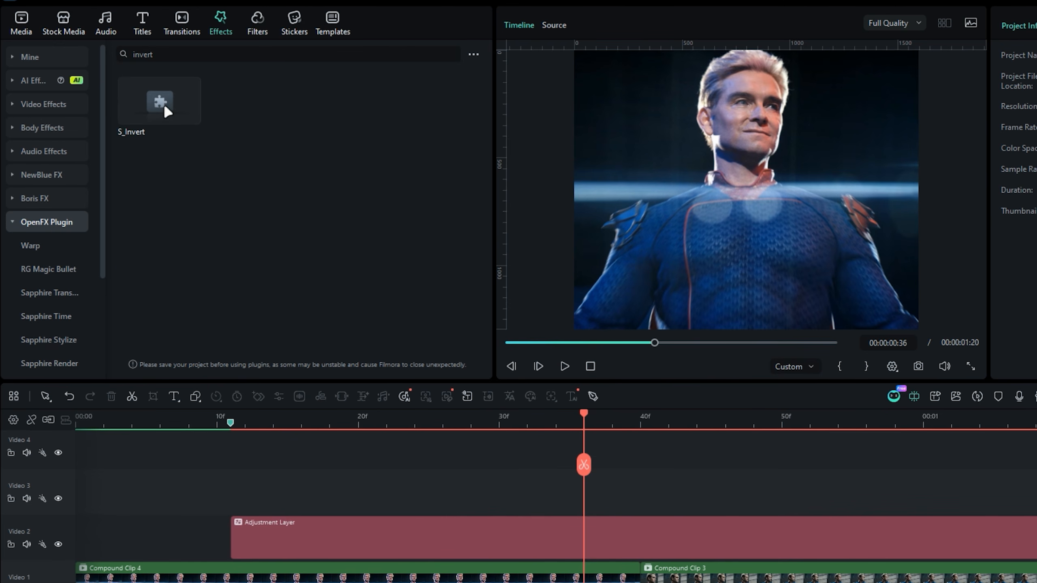
pyautogui.moveTo(164, 104); pyautogui.dragTo(427, 539)
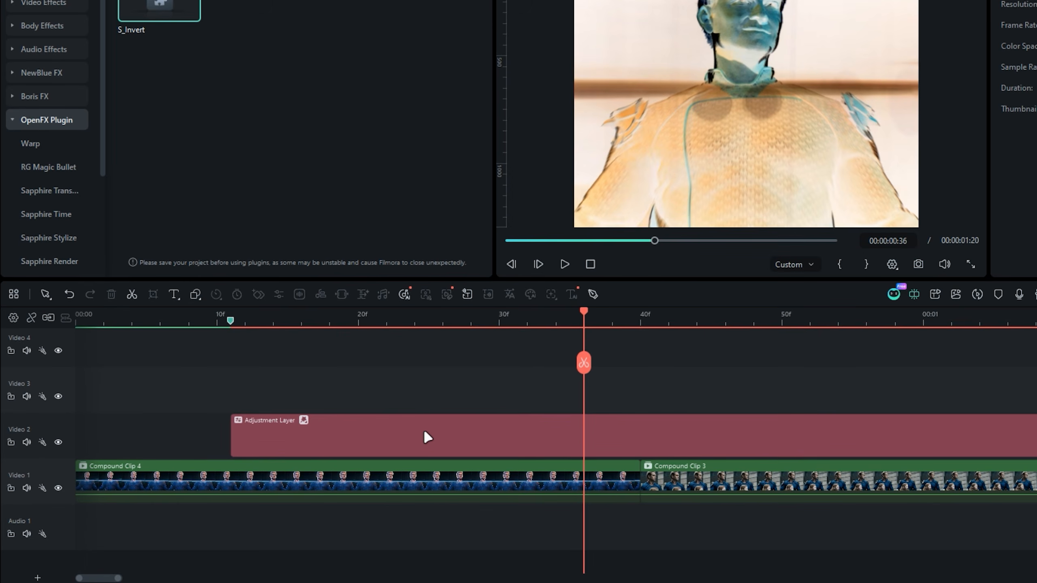
# - Set the adjustment layer's S_Invert saturation to 0, Offset Darks to -1.5 and Scale Lights to 1.4
pyautogui.click(424, 432)
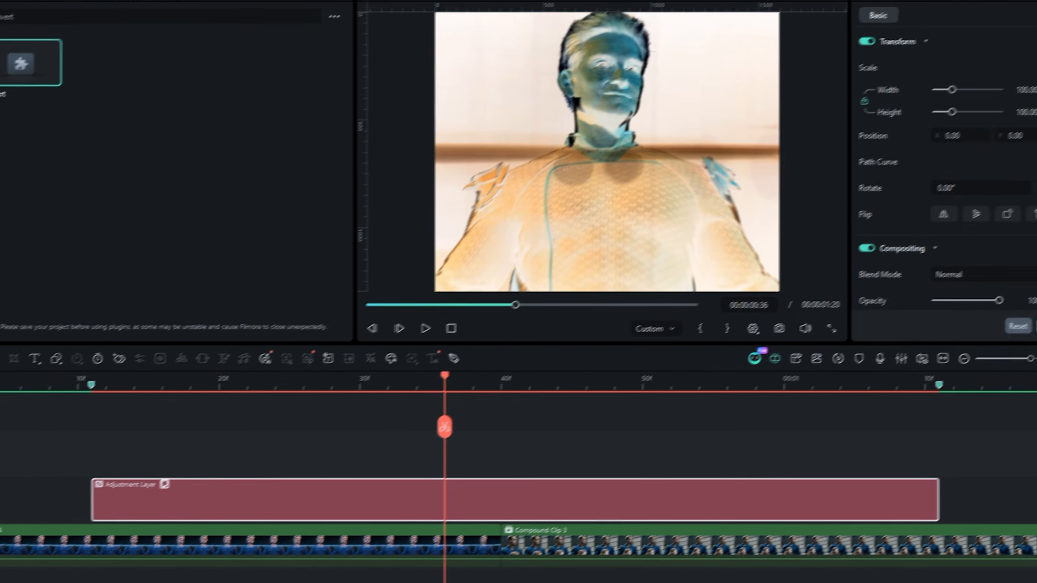
pyautogui.click(934, 17)
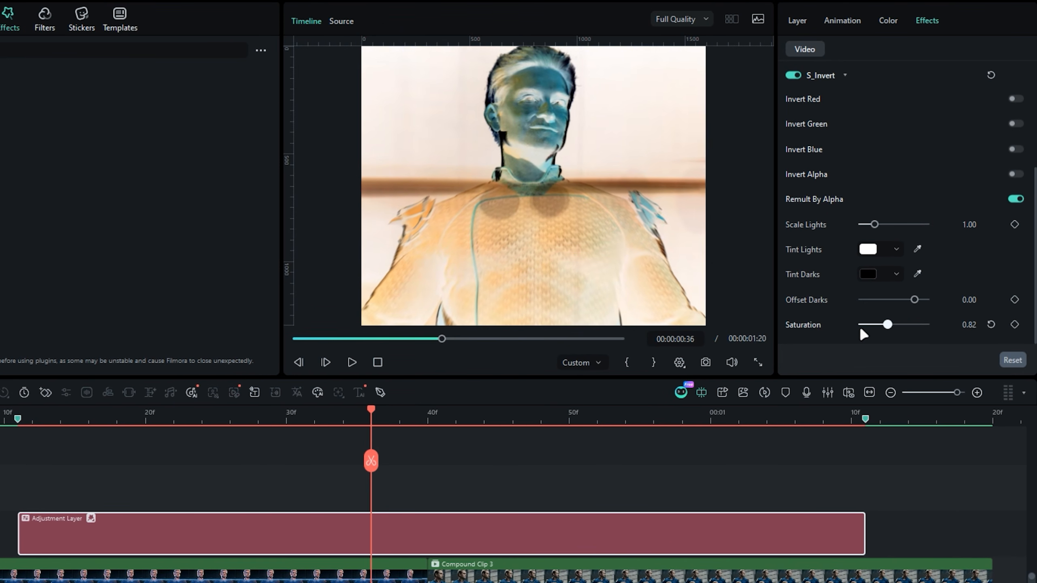
pyautogui.click(861, 325)
pyautogui.click(969, 300)
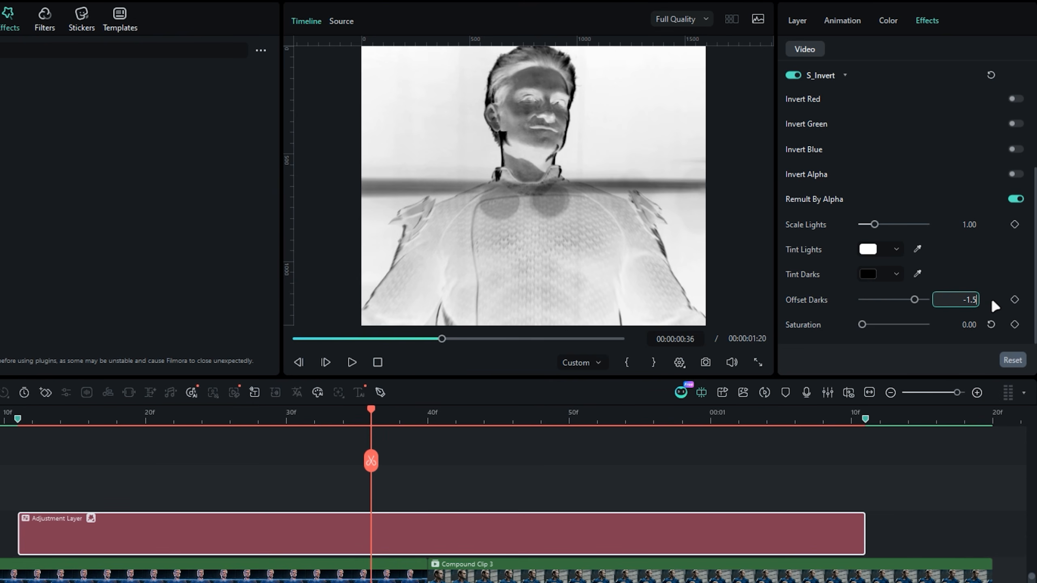
pyautogui.press('Return')
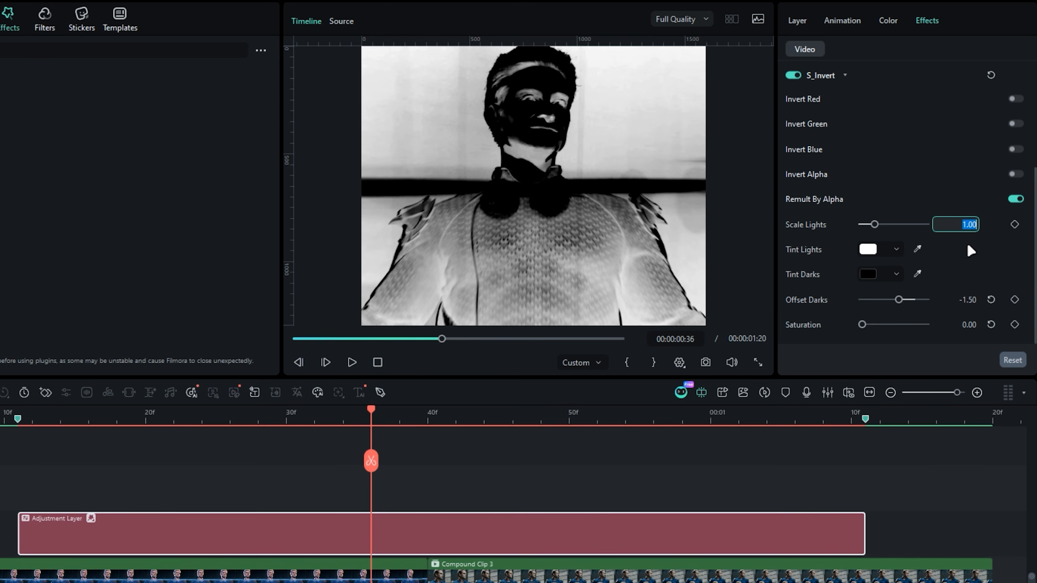
pyautogui.write('1.4')
pyautogui.press('Return')
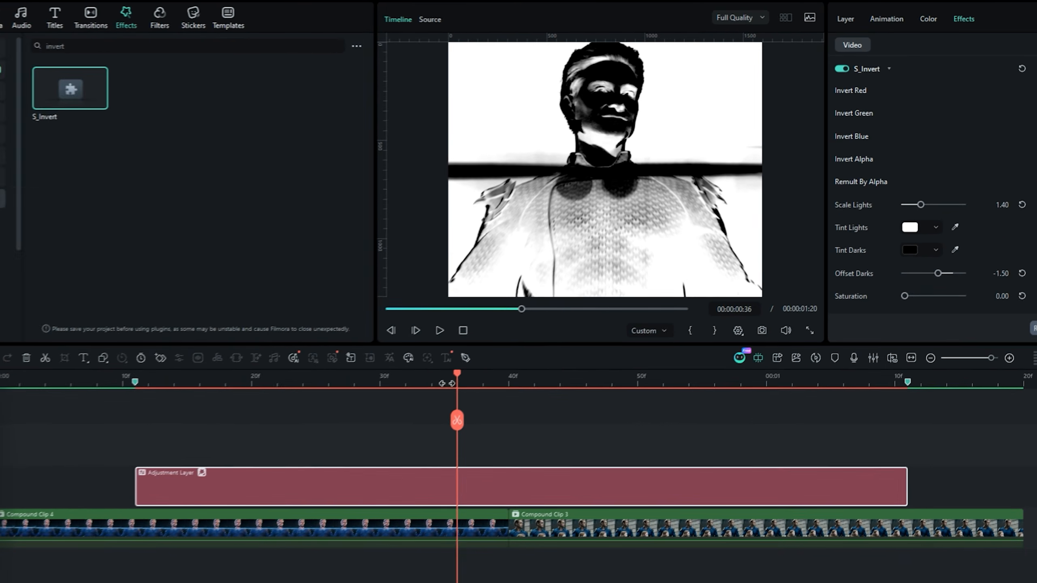
# - Scale only the width of the adjustment layer to 35%
pyautogui.moveTo(457, 374); pyautogui.dragTo(431, 373)
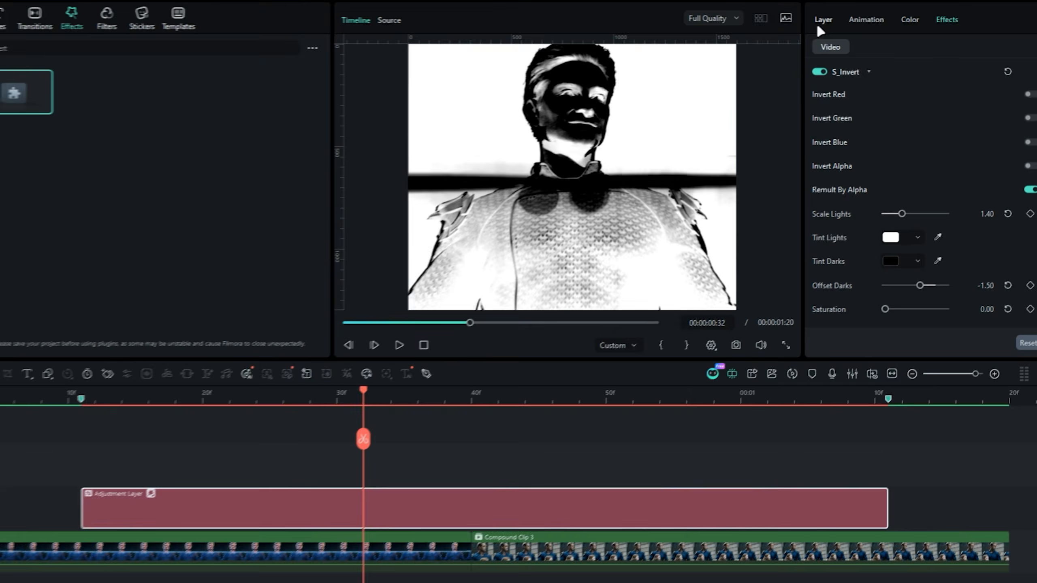
pyautogui.click(859, 19)
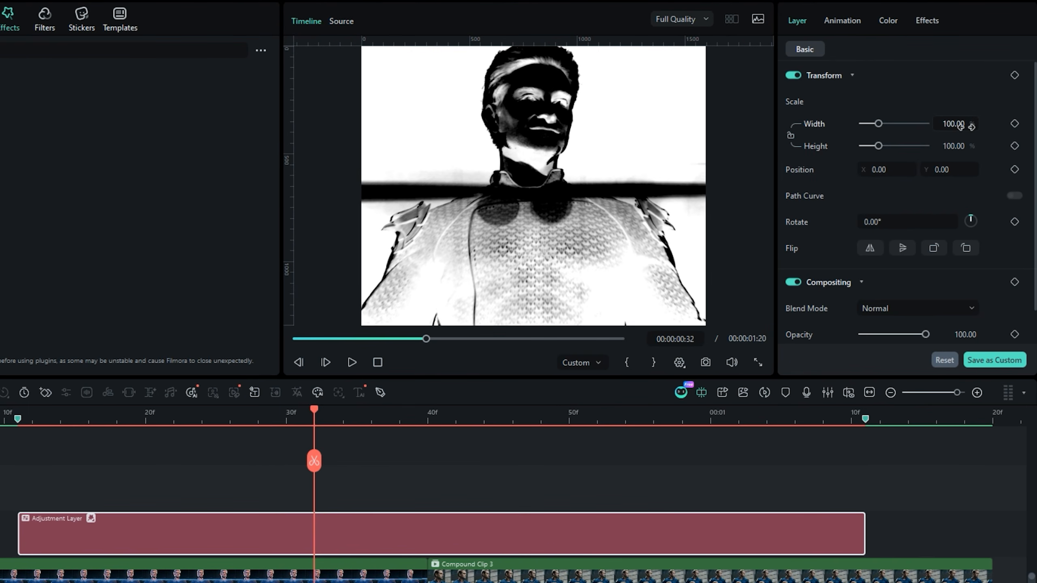
pyautogui.write('35')
pyautogui.press('Return')
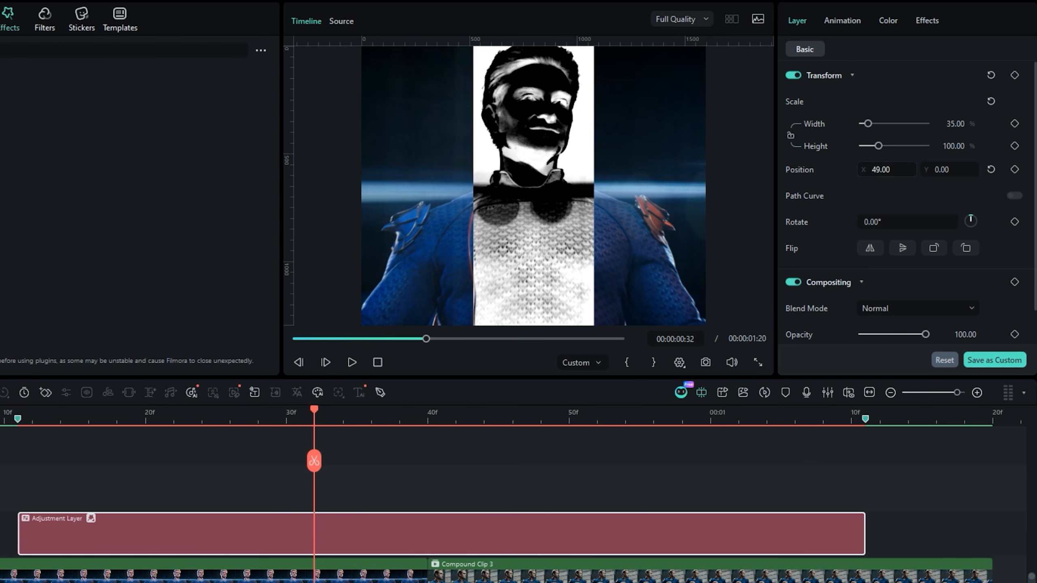
# - Keyframe the adjustment layer's X position from -1100 at the layer's start to 1100 at its end
pyautogui.moveTo(881, 169); pyautogui.dragTo(657, 169)
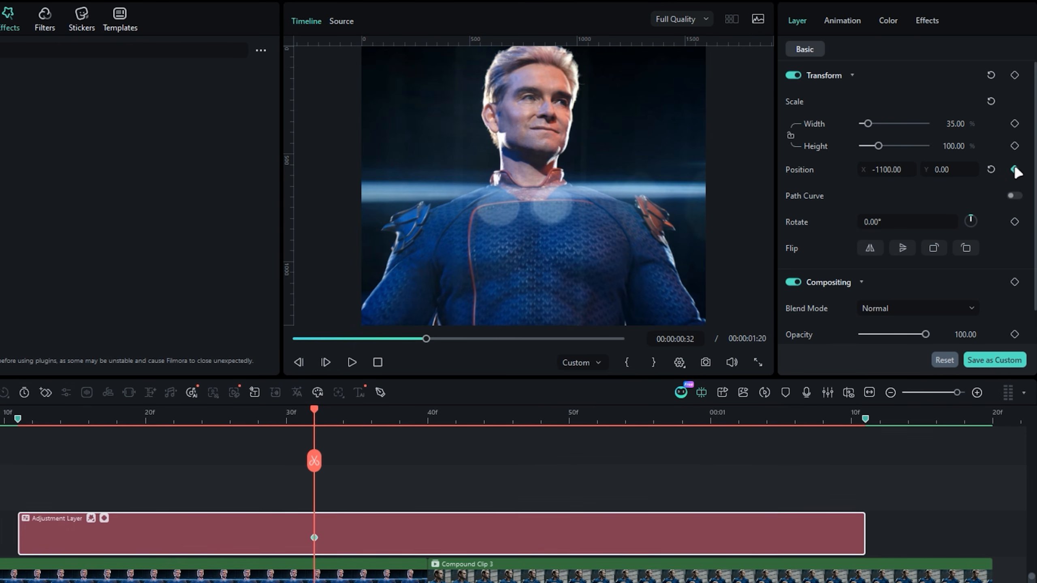
pyautogui.moveTo(314, 537); pyautogui.dragTo(169, 544)
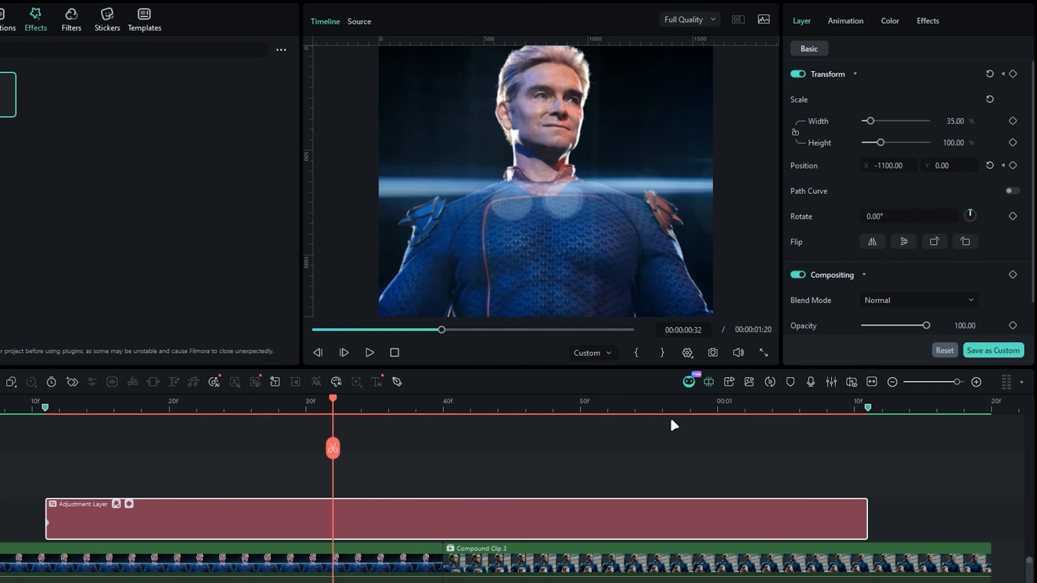
pyautogui.click(675, 408)
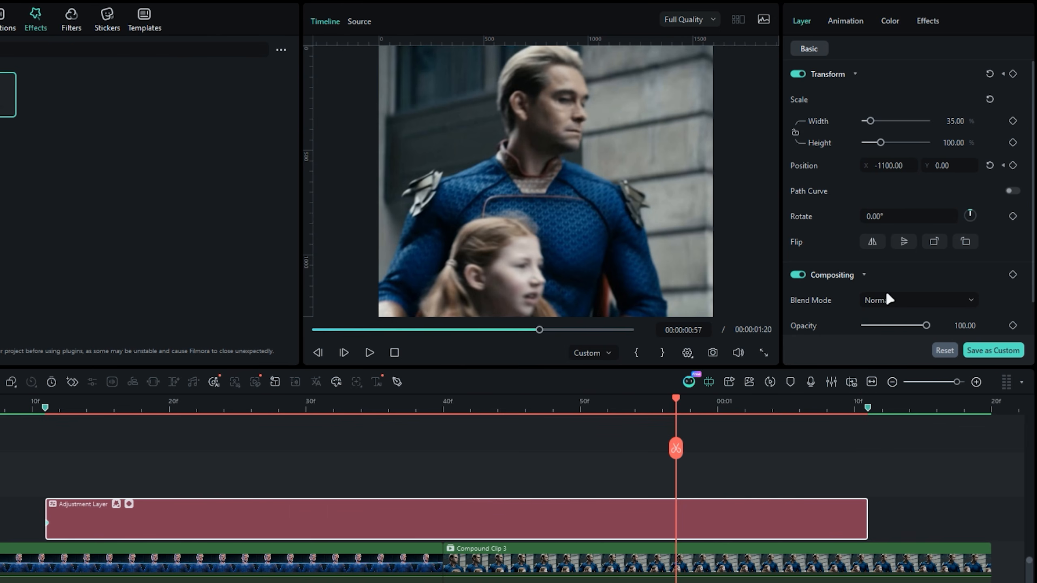
pyautogui.moveTo(876, 166); pyautogui.dragTo(1026, 167)
pyautogui.moveTo(853, 523); pyautogui.dragTo(866, 523)
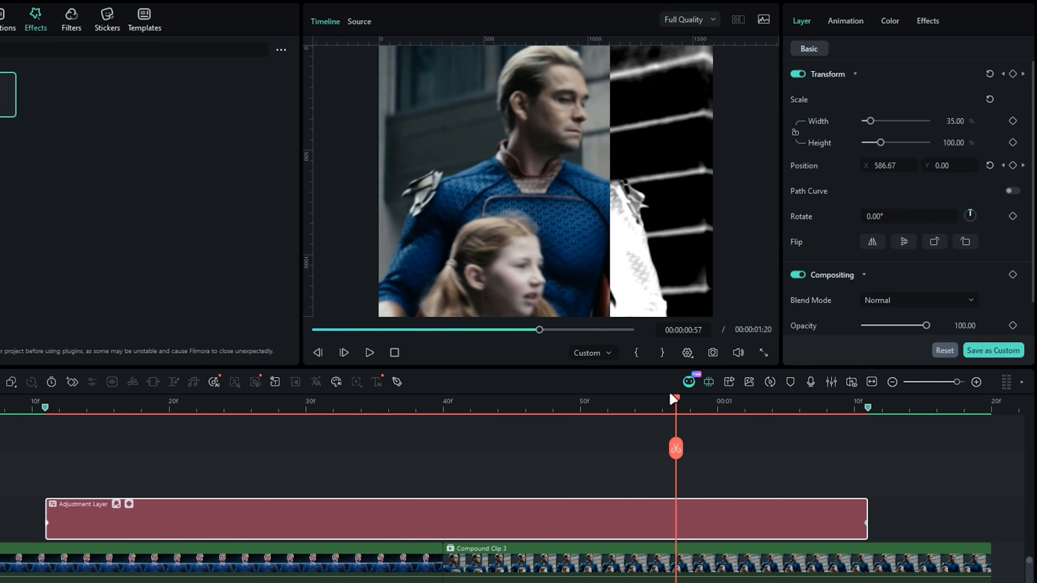
pyautogui.moveTo(579, 420); pyautogui.dragTo(262, 449)
# - Open the keyframe graph of the layer's position and apply a smooth S-shaped curve to all its keyframes
pyautogui.click(135, 497)
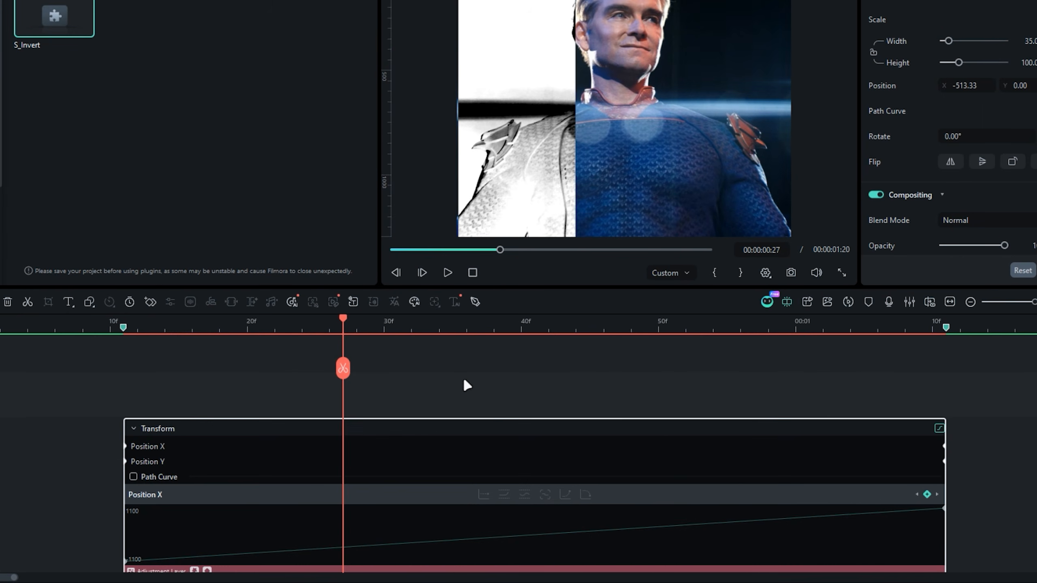
pyautogui.rightClick(125, 484)
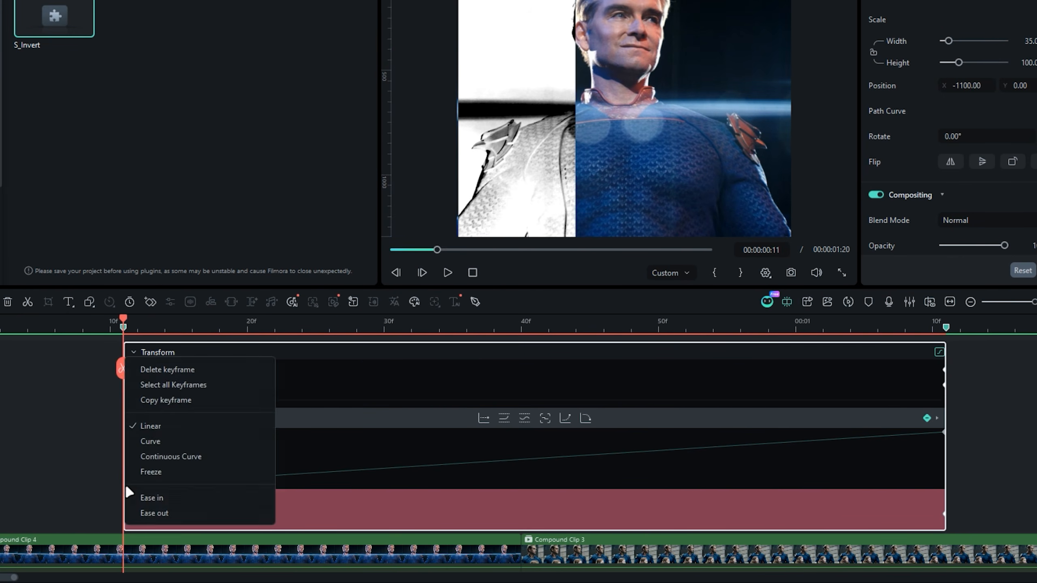
pyautogui.click(184, 384)
pyautogui.click(586, 418)
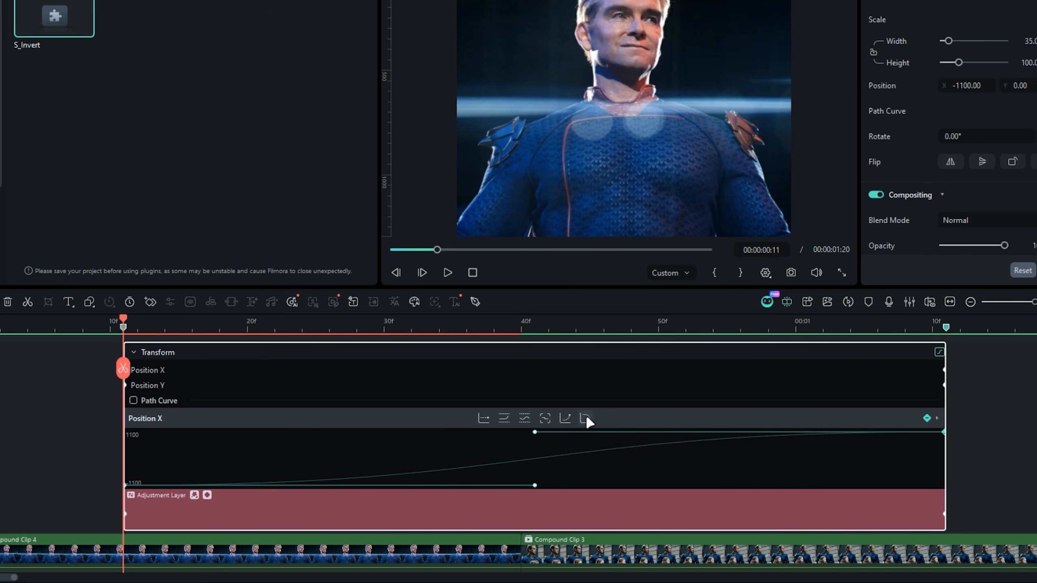
# - Steepen the Position X curve by extending the end handle back to frame 21 and the start handle to frame 59, then preview the sweep
pyautogui.click(262, 330)
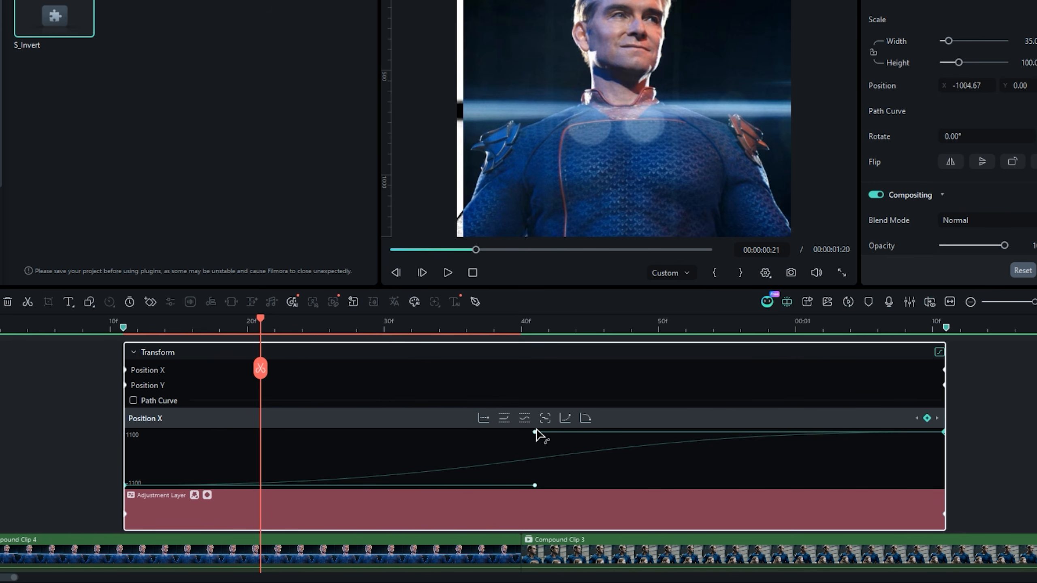
pyautogui.moveTo(340, 436); pyautogui.dragTo(269, 434)
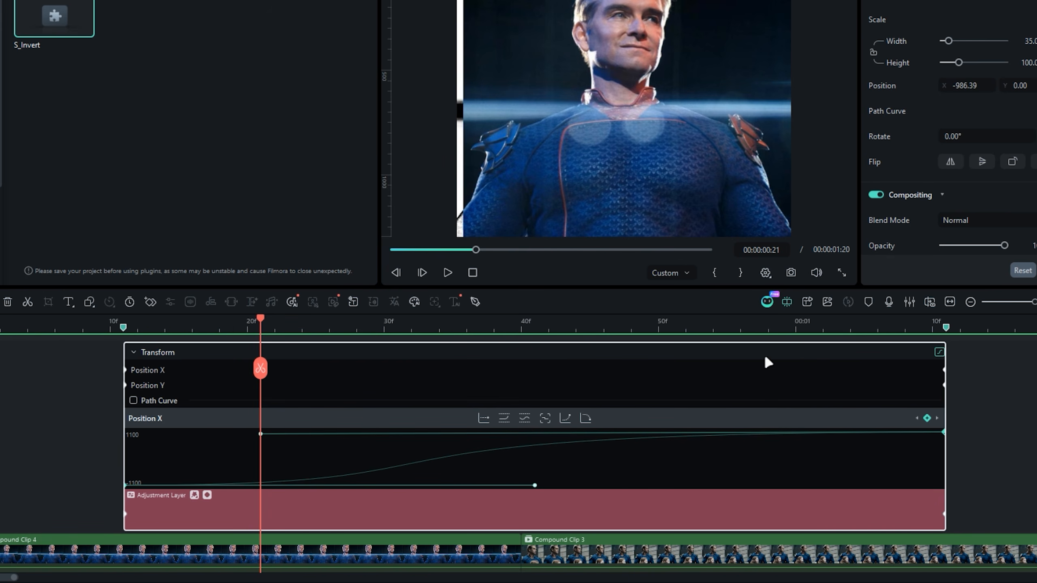
pyautogui.click(779, 330)
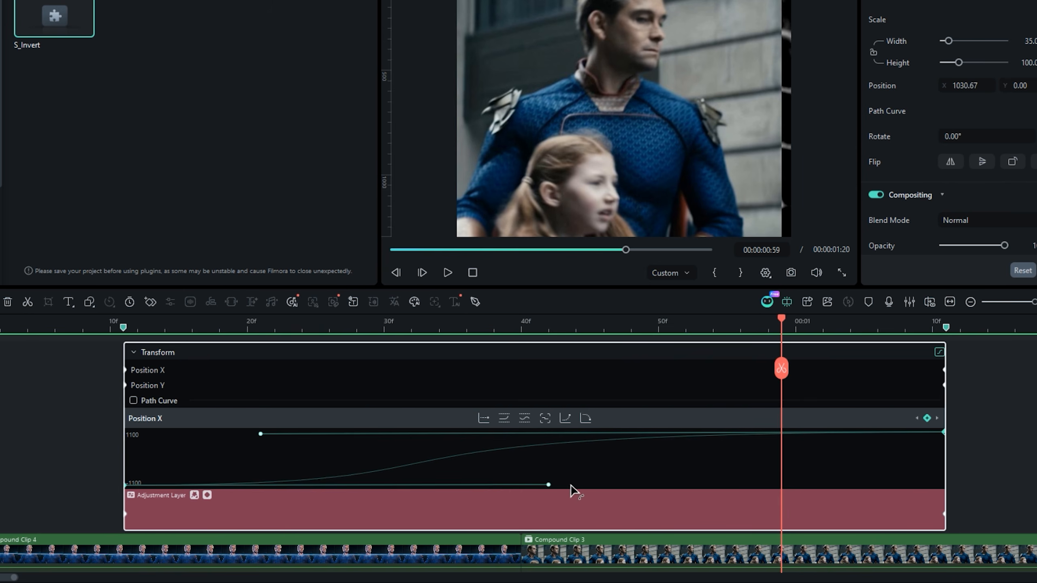
pyautogui.moveTo(570, 485); pyautogui.dragTo(780, 486)
pyautogui.moveTo(780, 319); pyautogui.dragTo(232, 318)
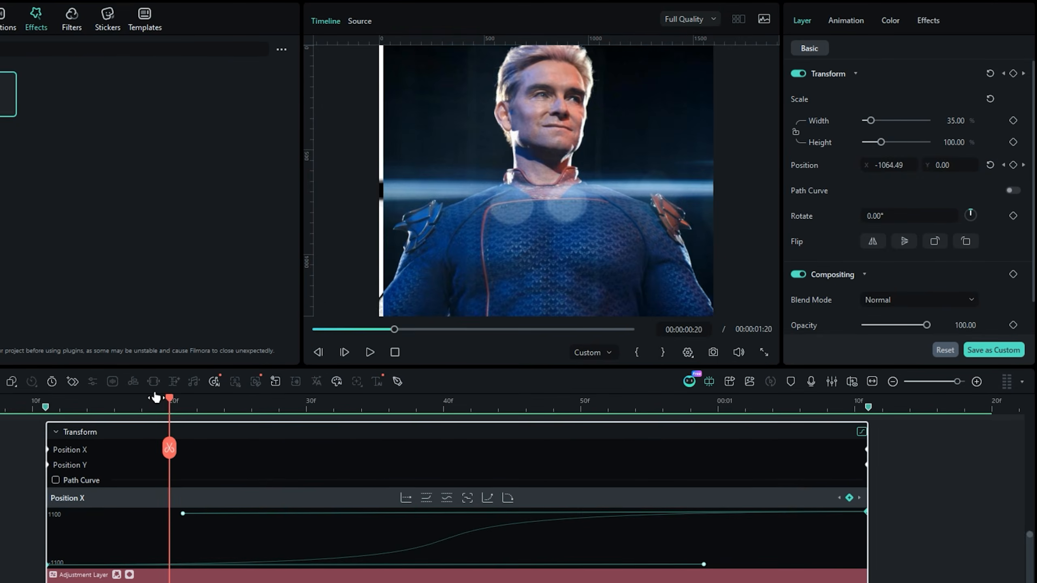
pyautogui.press('space')
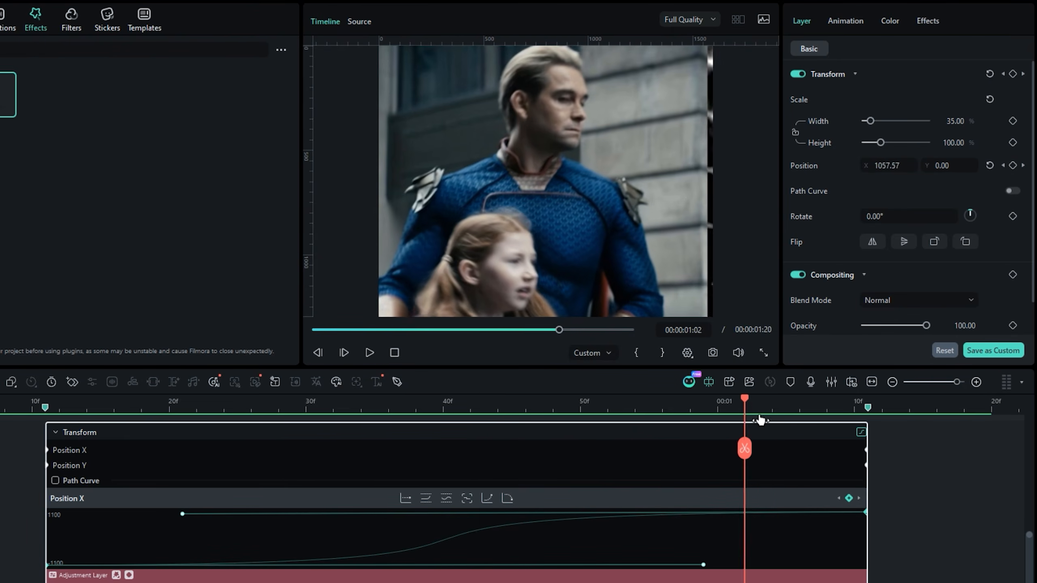
pyautogui.moveTo(759, 417); pyautogui.dragTo(227, 414)
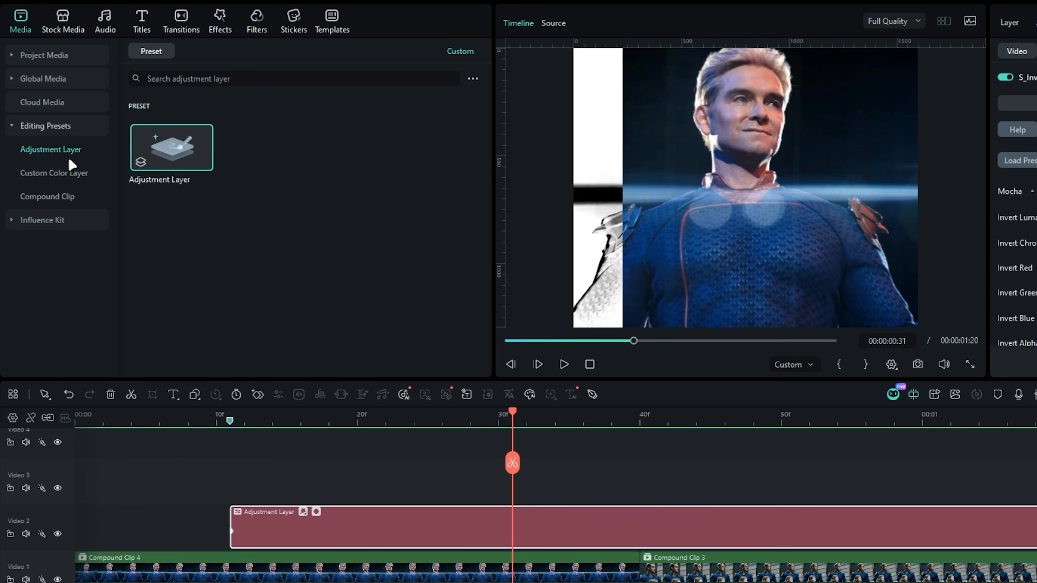
# - Add a second adjustment layer on Video 3 starting at frame 11 and trim it to end at 00:00:01:11 with the first one
pyautogui.moveTo(164, 151); pyautogui.dragTo(253, 480)
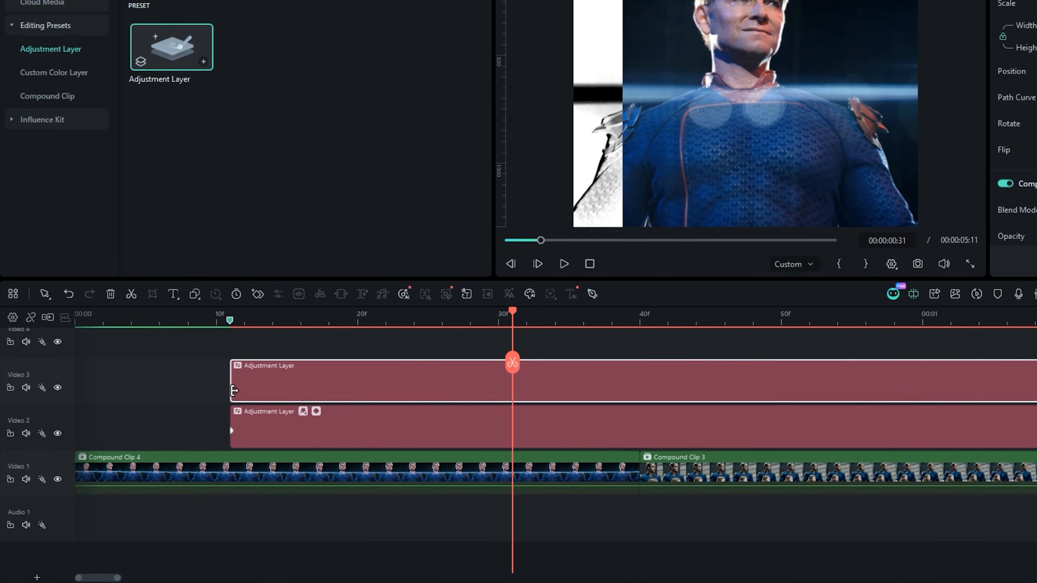
pyautogui.press('Down')
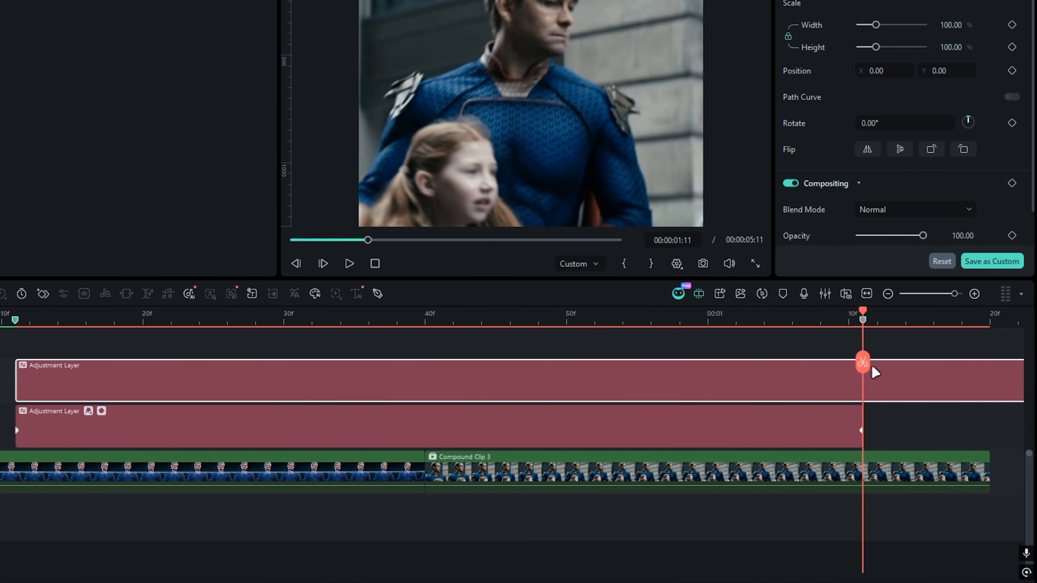
pyautogui.click(886, 366)
pyautogui.press('Delete')
# - Search the OpenFX Plugin effects for "shake" and apply S_Shake to the upper adjustment layer
pyautogui.moveTo(895, 347); pyautogui.dragTo(444, 390)
pyautogui.click(558, 422)
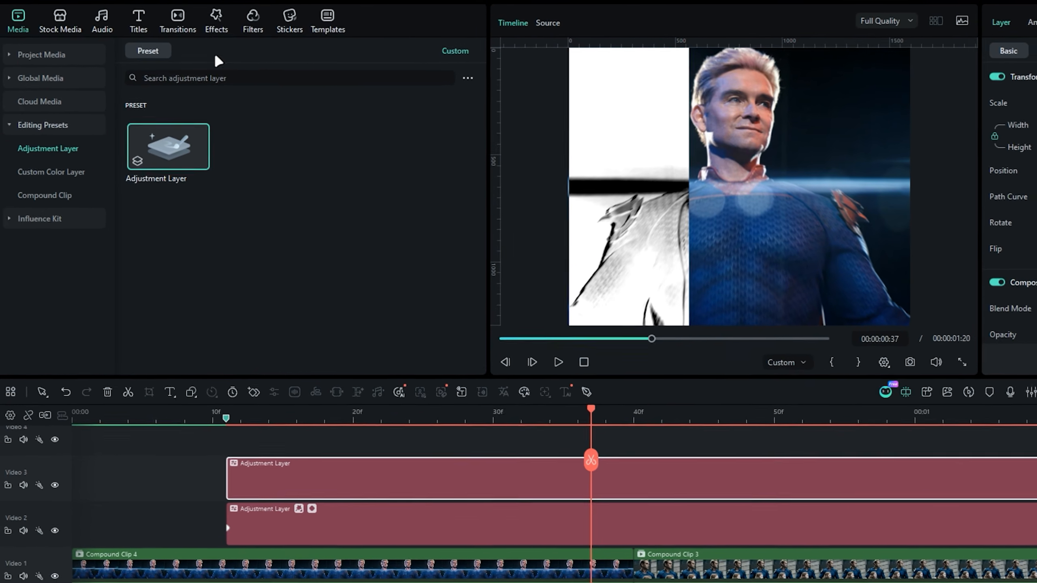
pyautogui.click(159, 16)
pyautogui.click(52, 102)
pyautogui.click(49, 222)
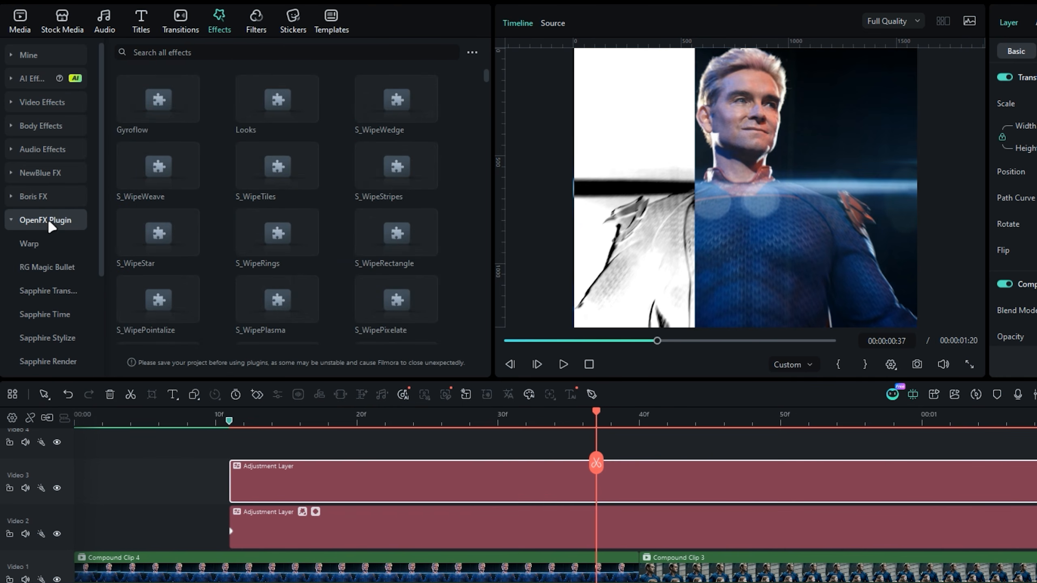
pyautogui.click(184, 54)
pyautogui.write('shak')
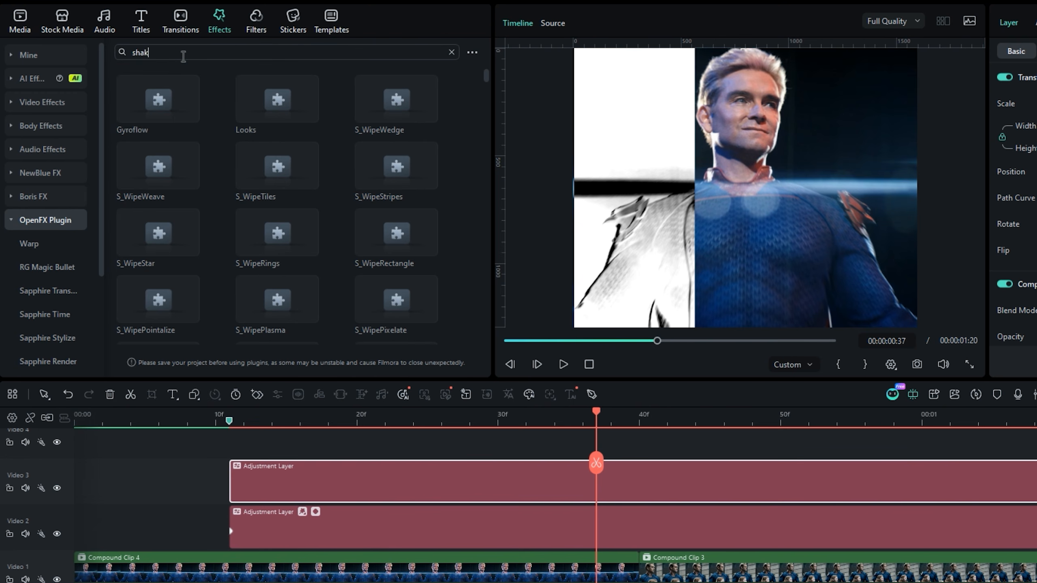
pyautogui.write('e')
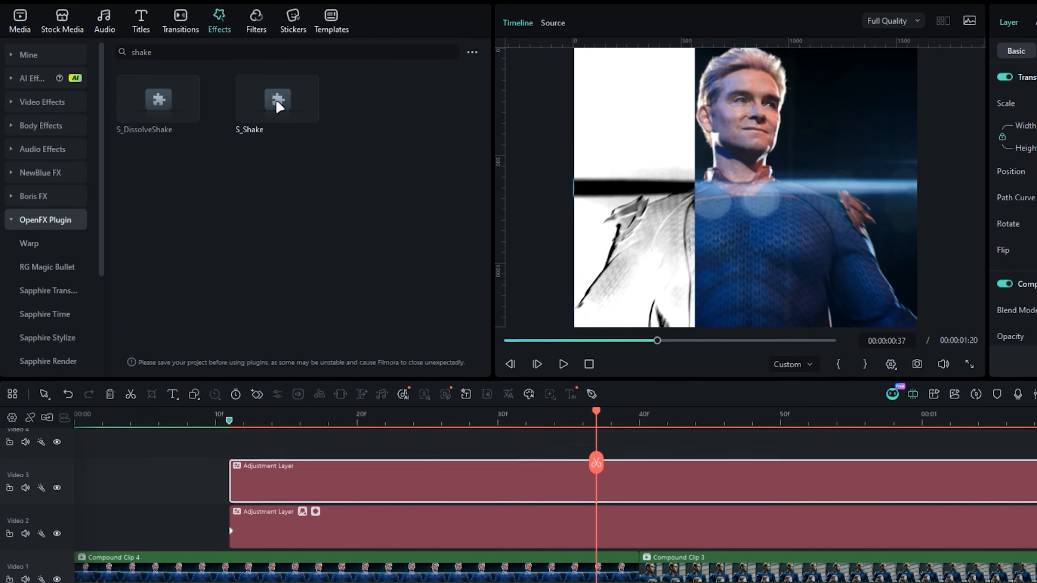
pyautogui.moveTo(286, 100); pyautogui.dragTo(332, 481)
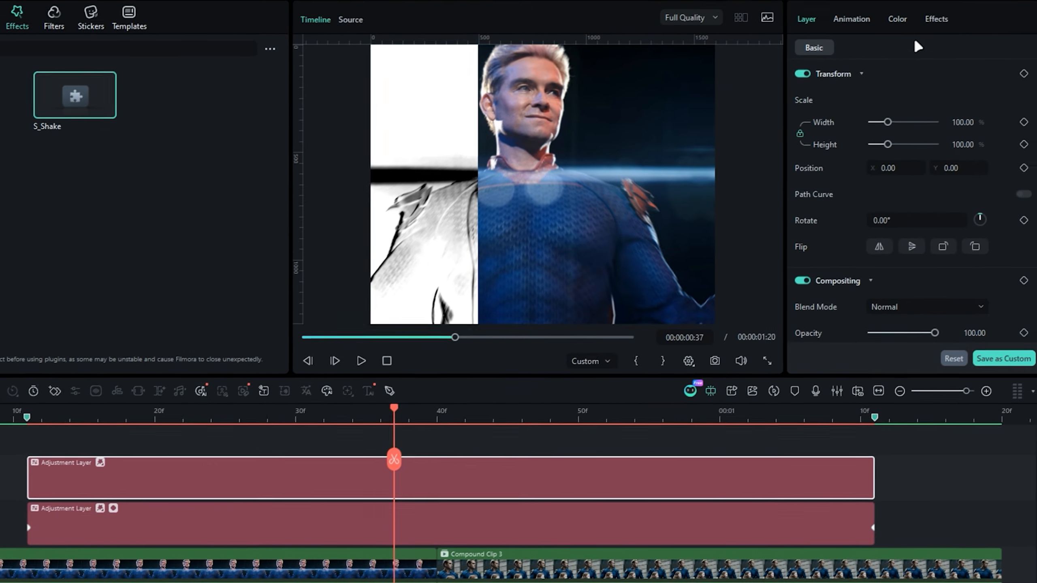
# - Keyframe the S_Shake amplitude at 0.5 on the cut between the two clips and at 0 at both ends of the upper layer
pyautogui.click(929, 25)
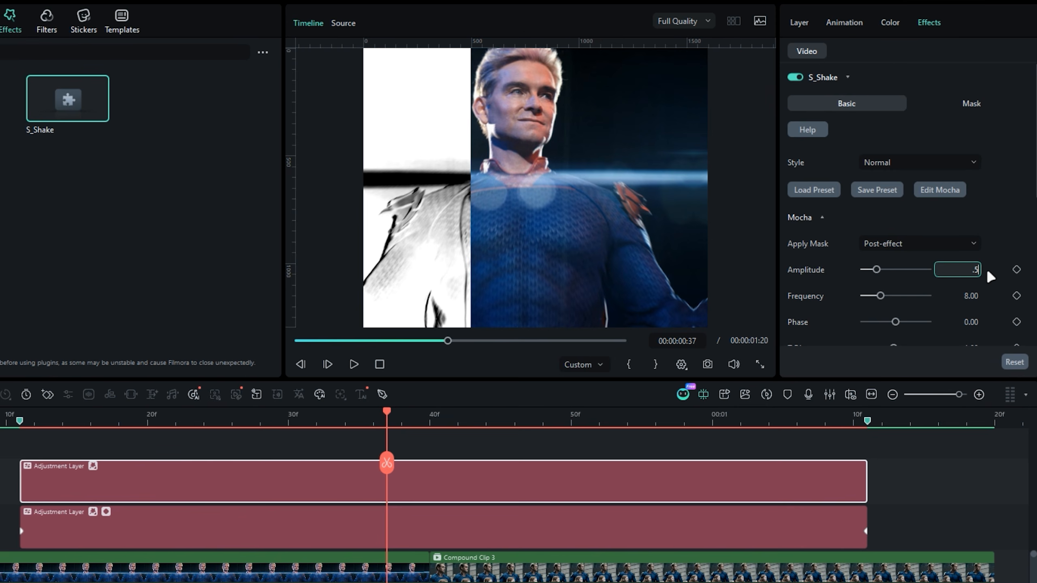
pyautogui.press('Return')
pyautogui.click(1016, 269)
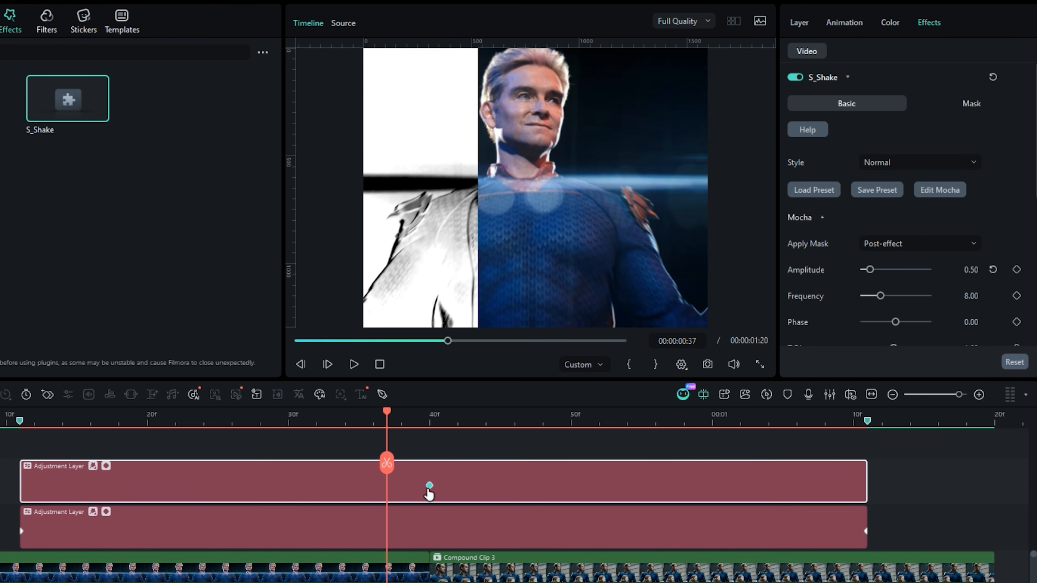
pyautogui.press('Up')
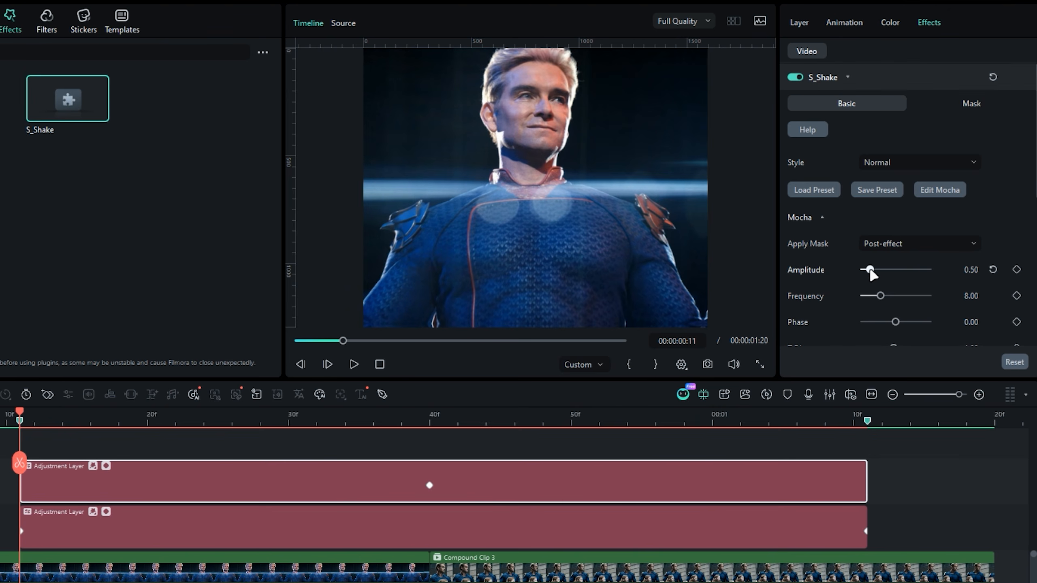
pyautogui.press('Down')
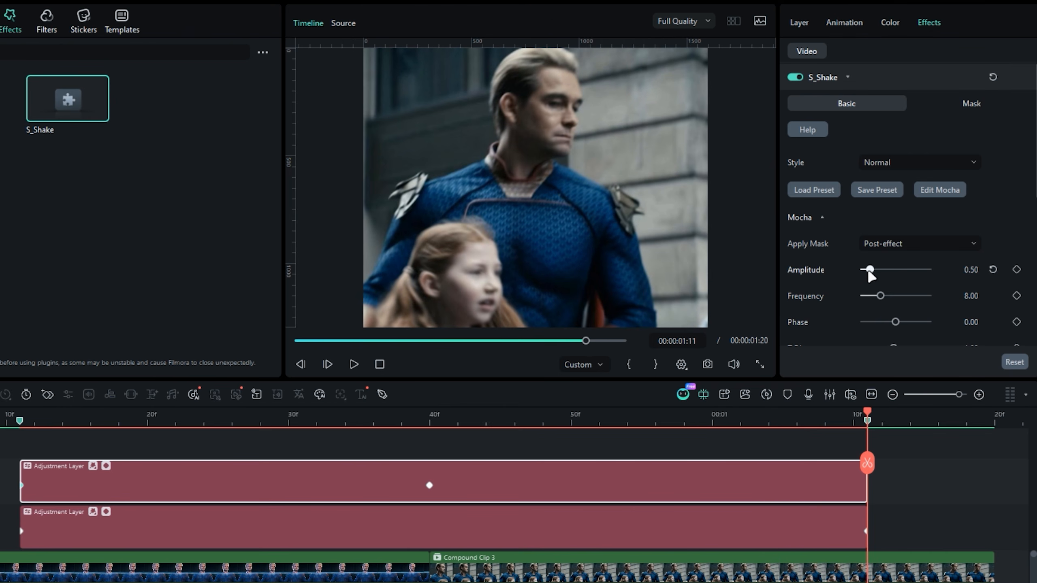
pyautogui.moveTo(868, 271); pyautogui.dragTo(838, 273)
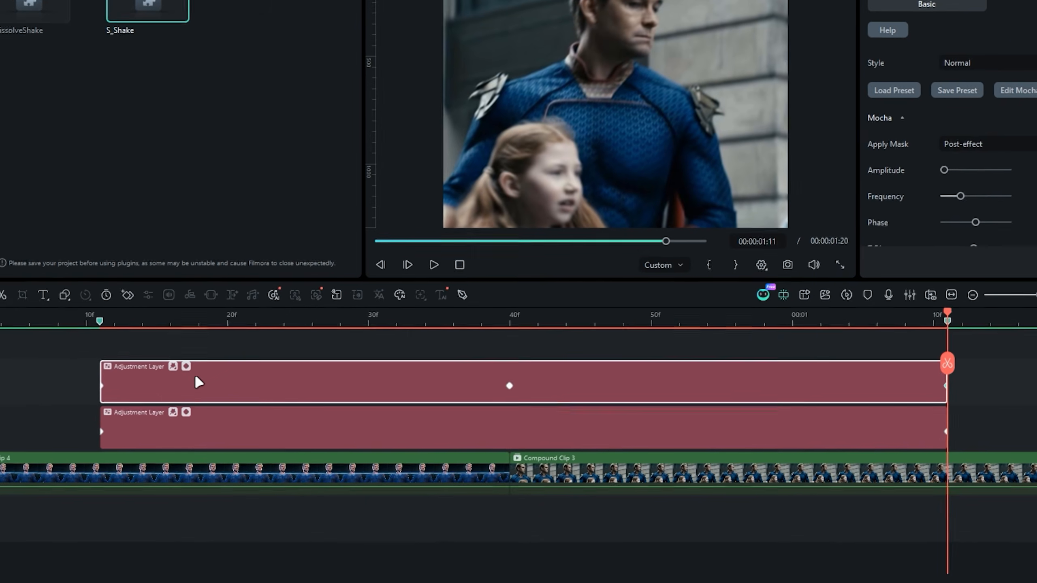
# - Ease the end keyframes of the upper adjustment layer's S_Shake Amplitude curve and preview the transition
pyautogui.click(106, 466)
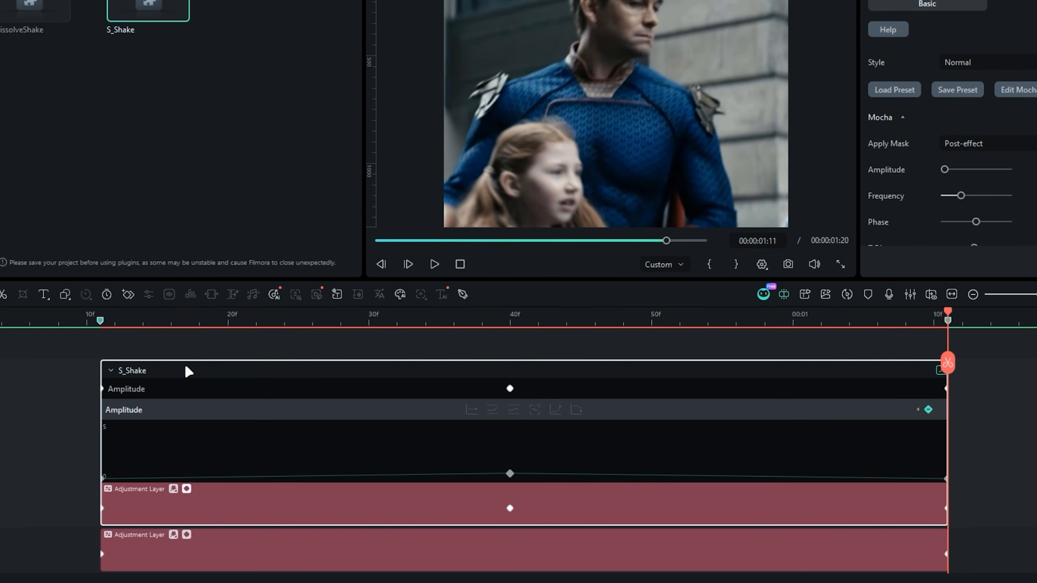
pyautogui.scroll(-2, 189, 372)
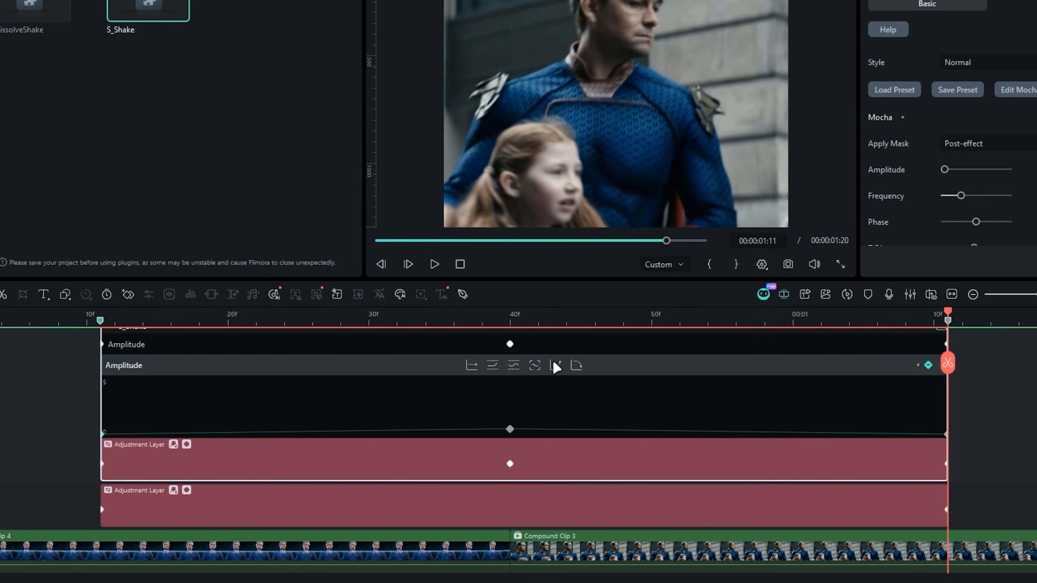
pyautogui.click(579, 361)
pyautogui.moveTo(825, 417); pyautogui.dragTo(932, 437)
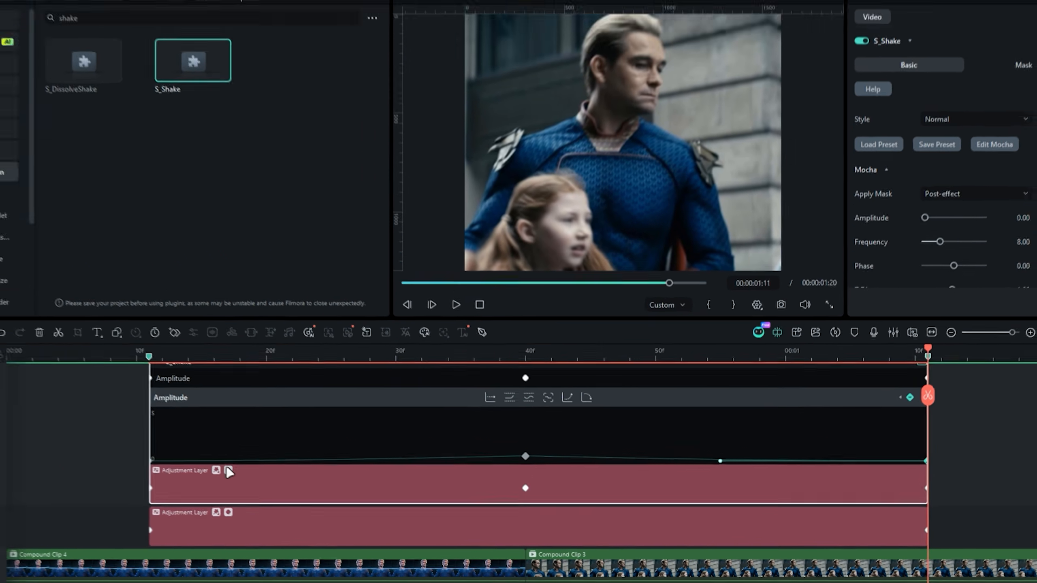
pyautogui.click(187, 444)
pyautogui.click(38, 314)
pyautogui.press('space')
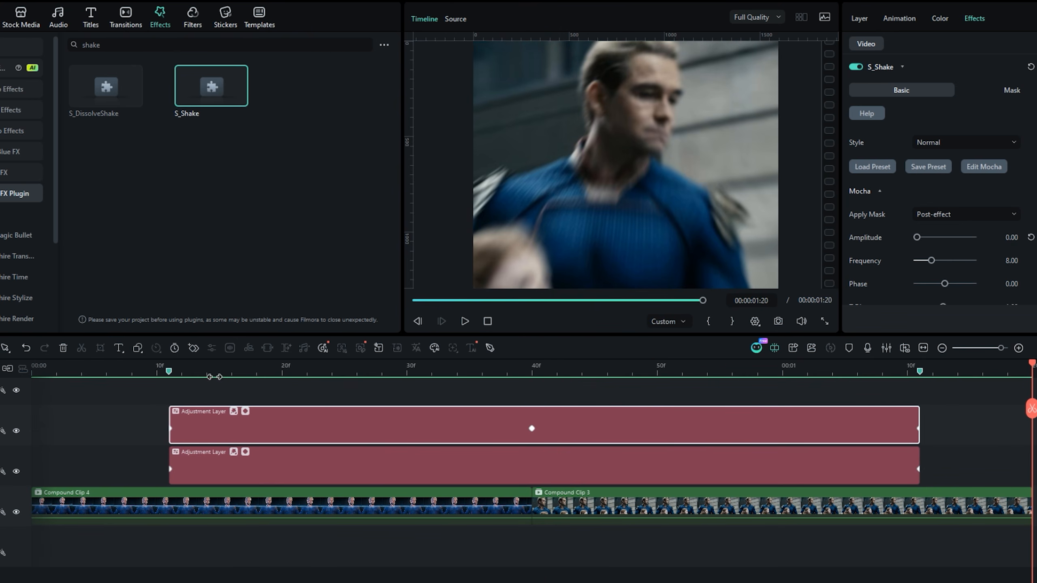
# - Move the upper layer's first S_Shake Amplitude keyframe to frame 20 and preview the shake
pyautogui.click(281, 369)
pyautogui.moveTo(171, 429); pyautogui.dragTo(282, 429)
pyautogui.click(219, 364)
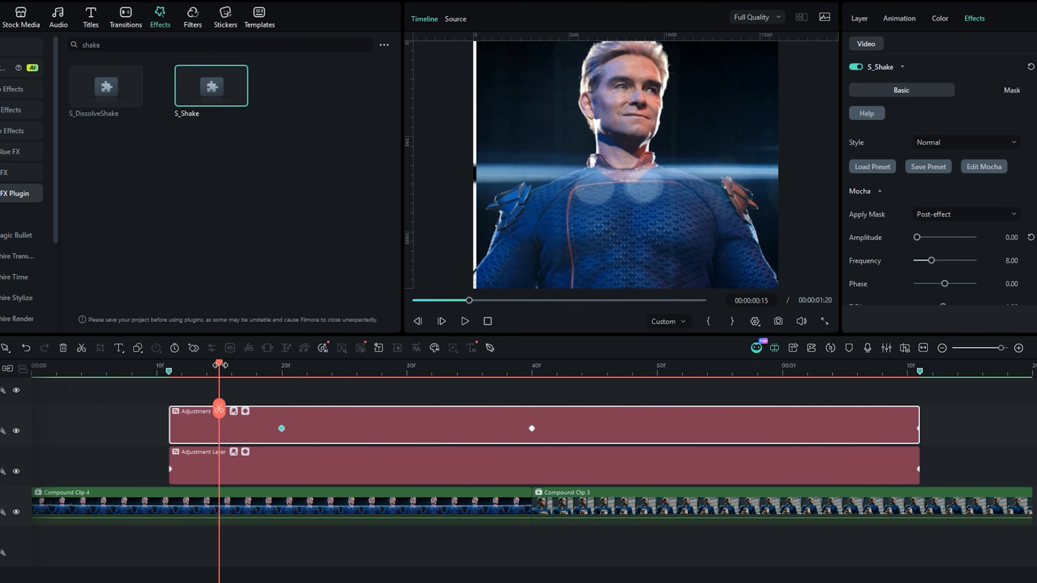
pyautogui.press('space')
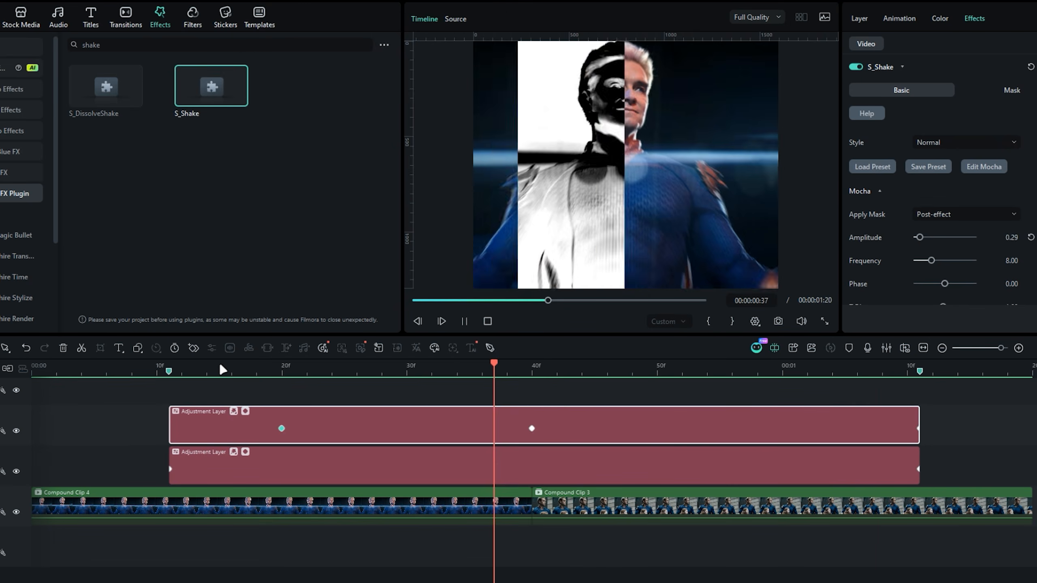
pyautogui.press('space')
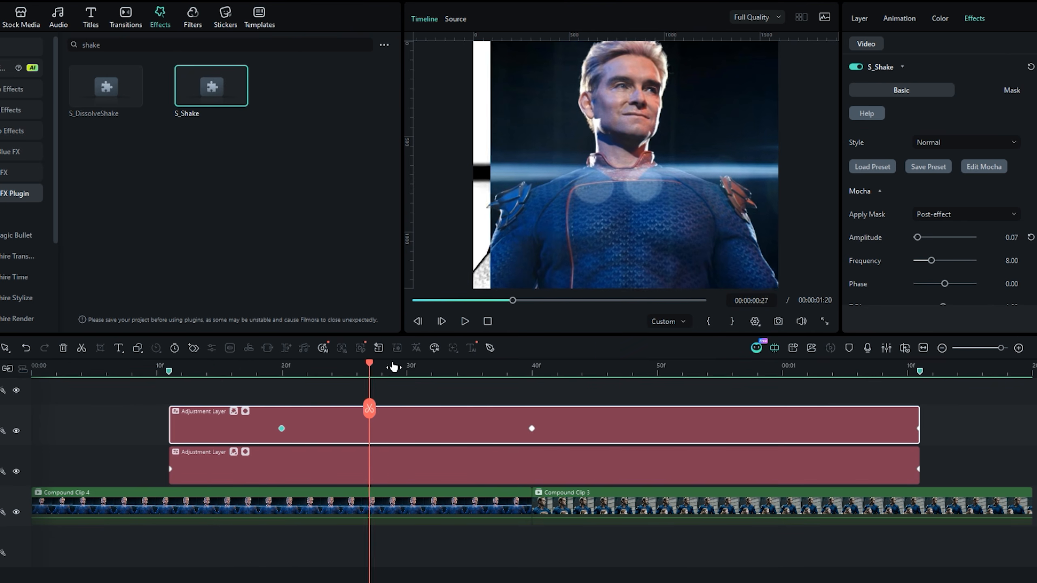
# - Keyframe the S_Shake frequency at 12 on the cut at frame 40 and at 10 on frame 39, then preview
pyautogui.moveTo(393, 367); pyautogui.dragTo(531, 382)
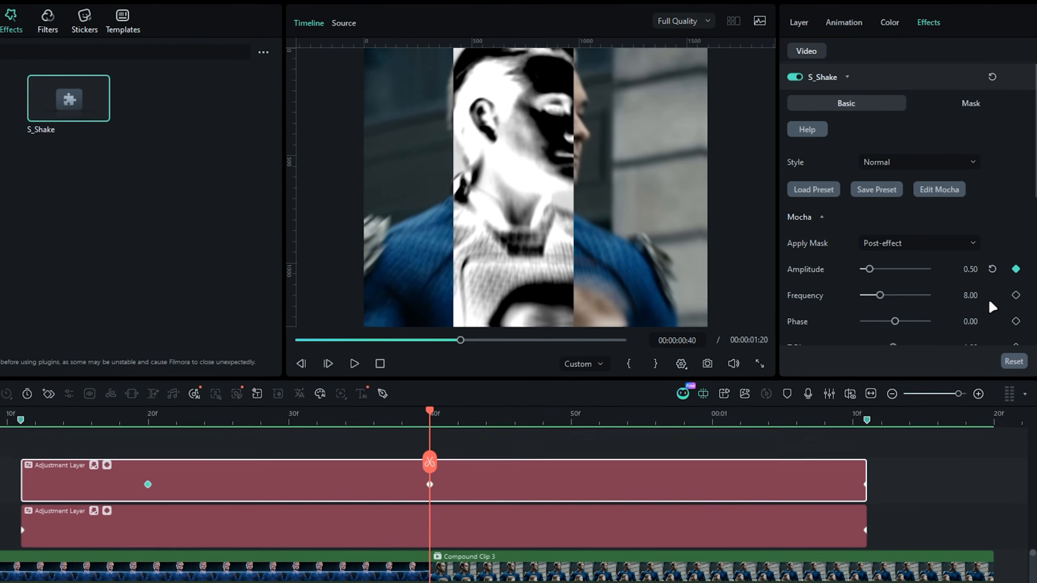
pyautogui.press('Return')
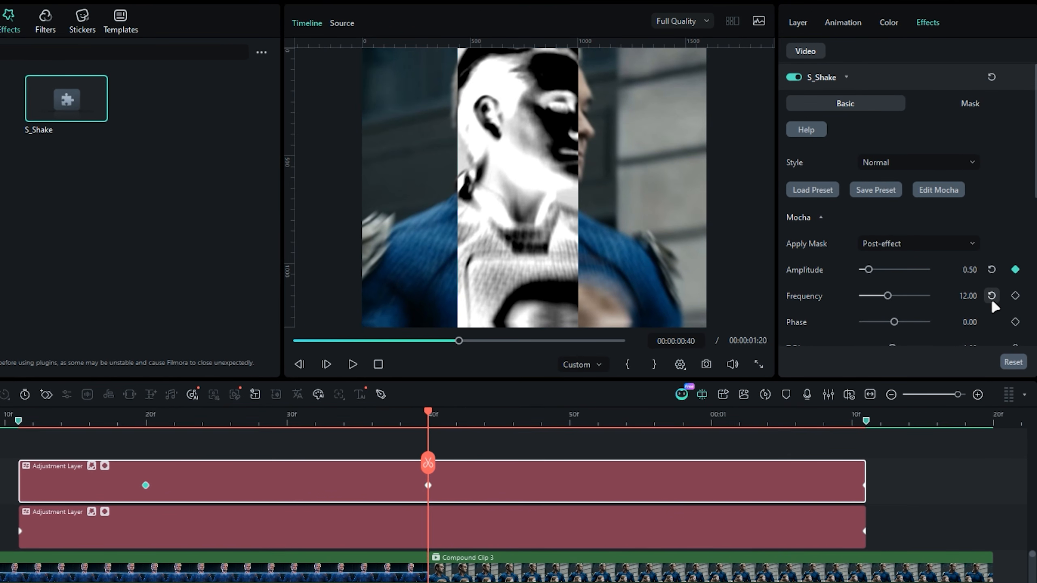
pyautogui.click(1015, 296)
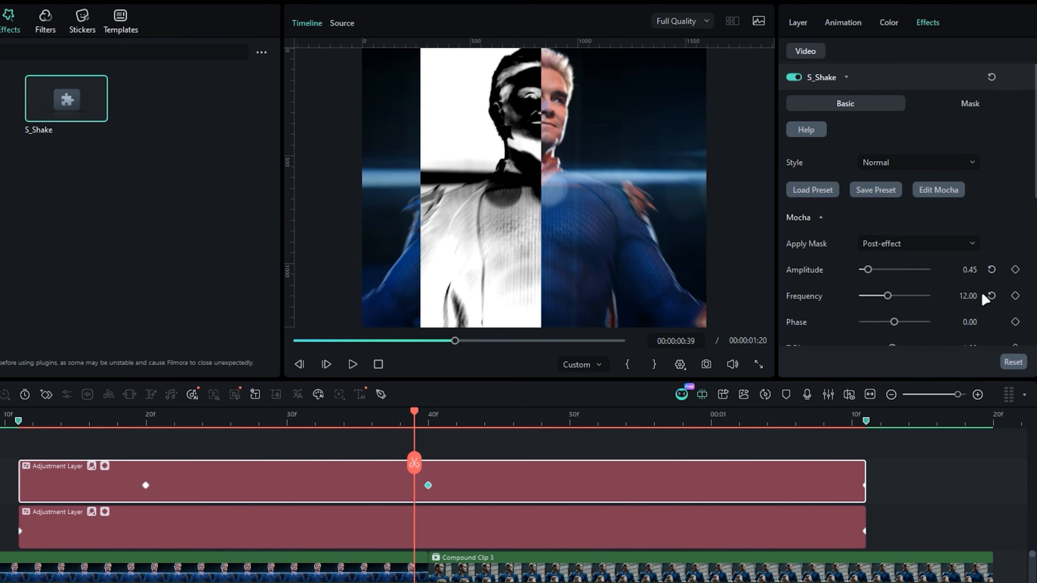
pyautogui.press('Return')
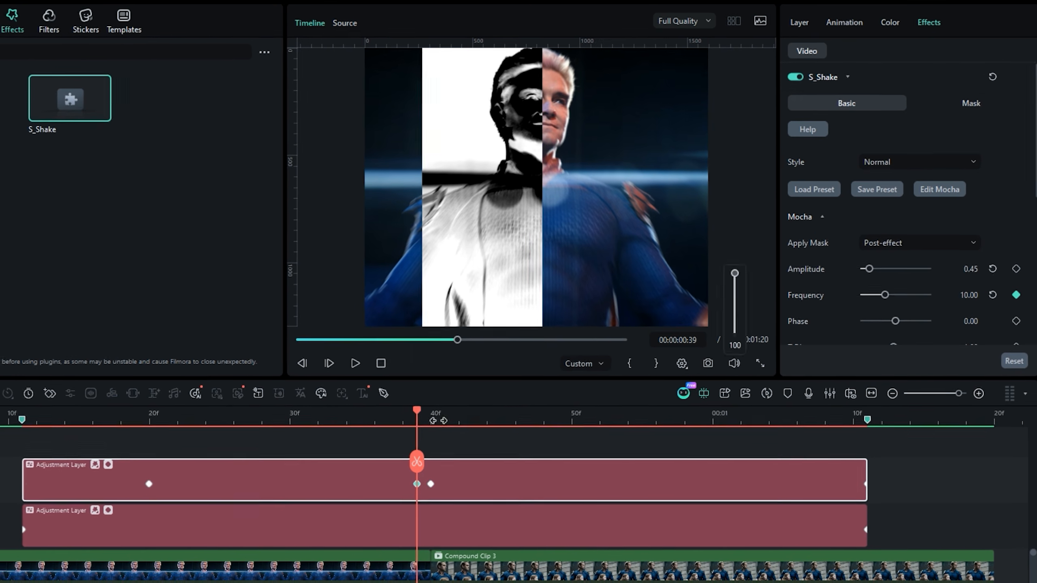
pyautogui.click(11, 418)
pyautogui.press('space')
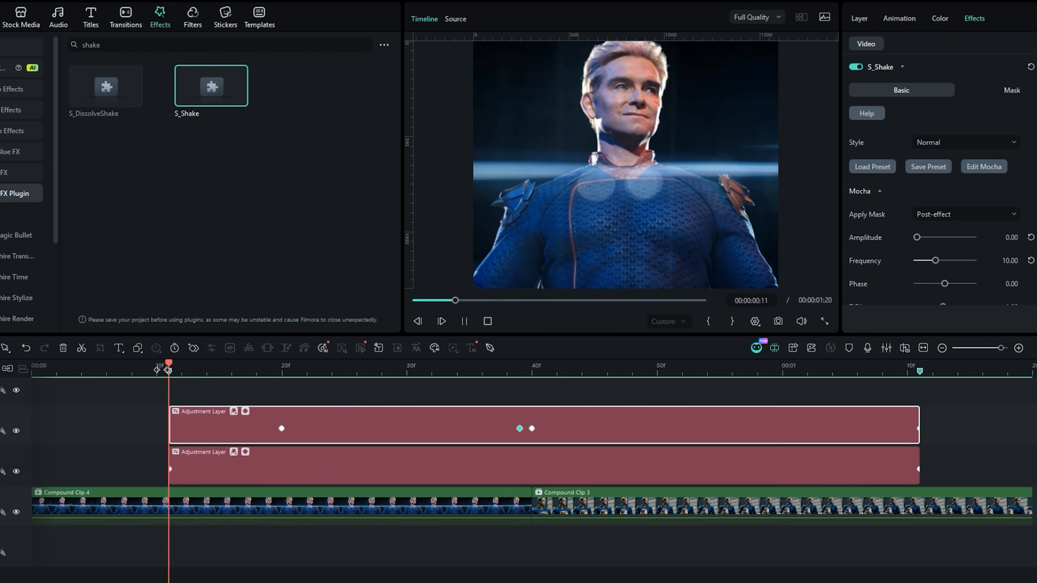
pyautogui.moveTo(416, 372); pyautogui.dragTo(461, 370)
# - Apply the NewBlue FX Essentials effect Lens Correction to the upper adjustment layer and set its distortion to -25
pyautogui.click(36, 177)
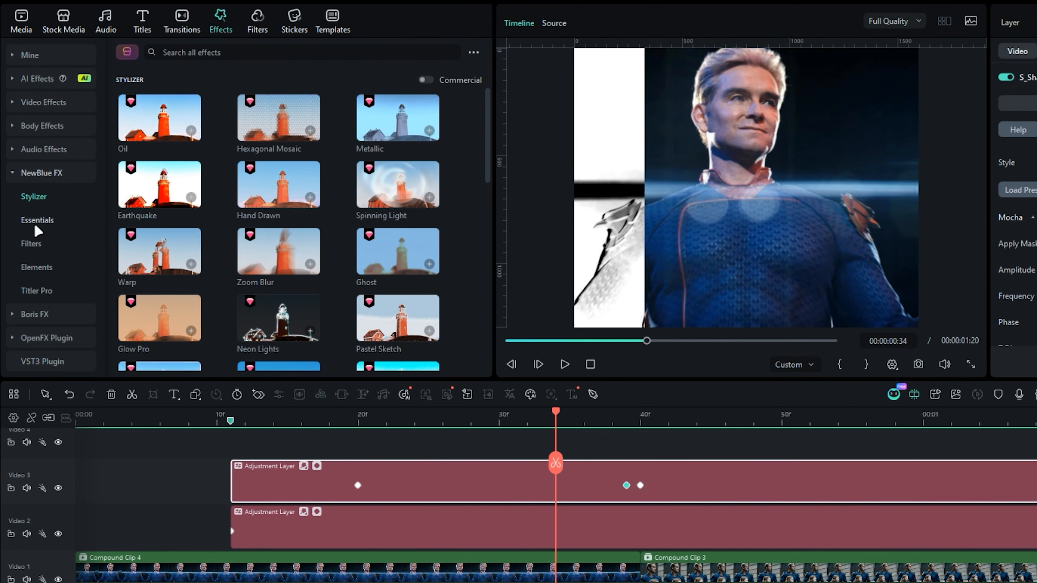
pyautogui.click(27, 214)
pyautogui.scroll(-5, 196, 234)
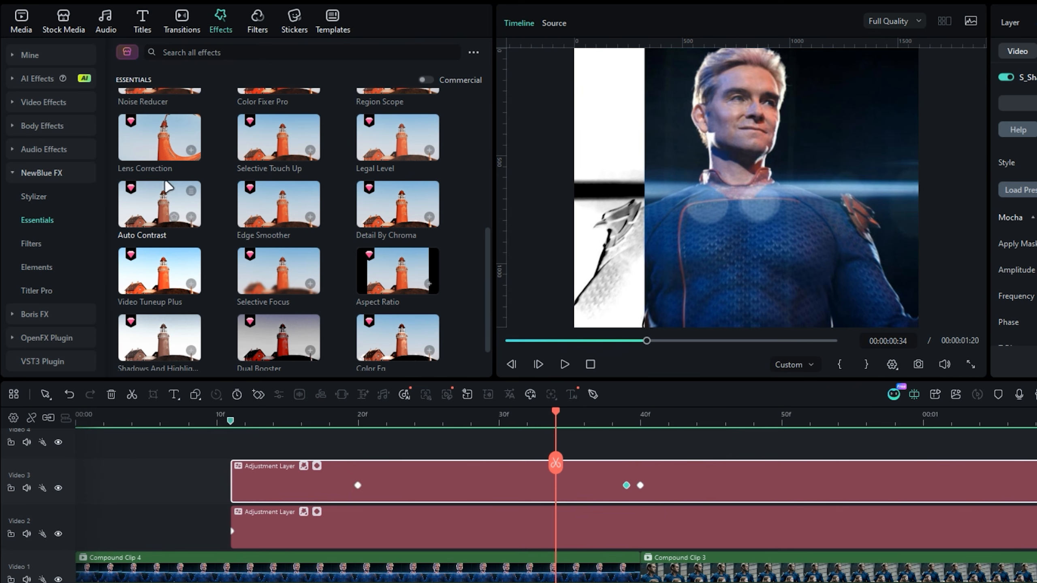
pyautogui.moveTo(175, 151); pyautogui.dragTo(408, 480)
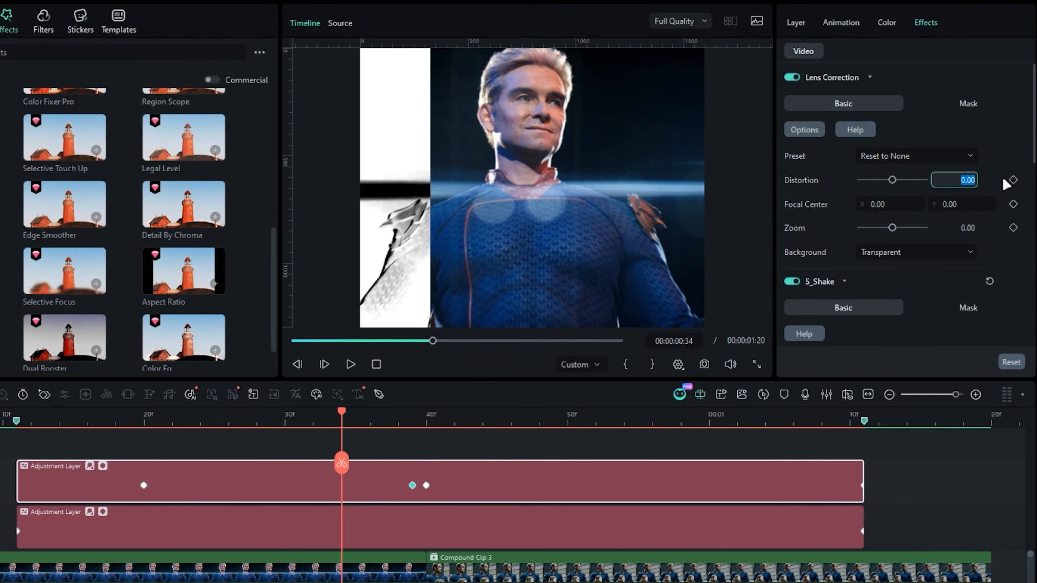
pyautogui.write('-25')
pyautogui.press('Return')
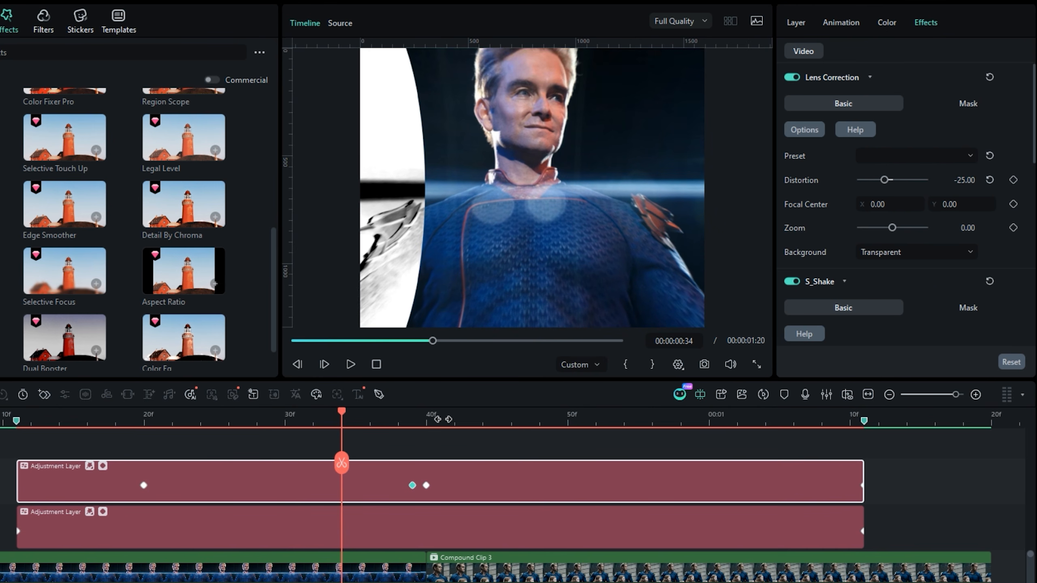
# - Keyframe the Lens Correction distortion at -25 on frame 40 and at 0 on frame 20 and 00:00:01:00
pyautogui.click(428, 423)
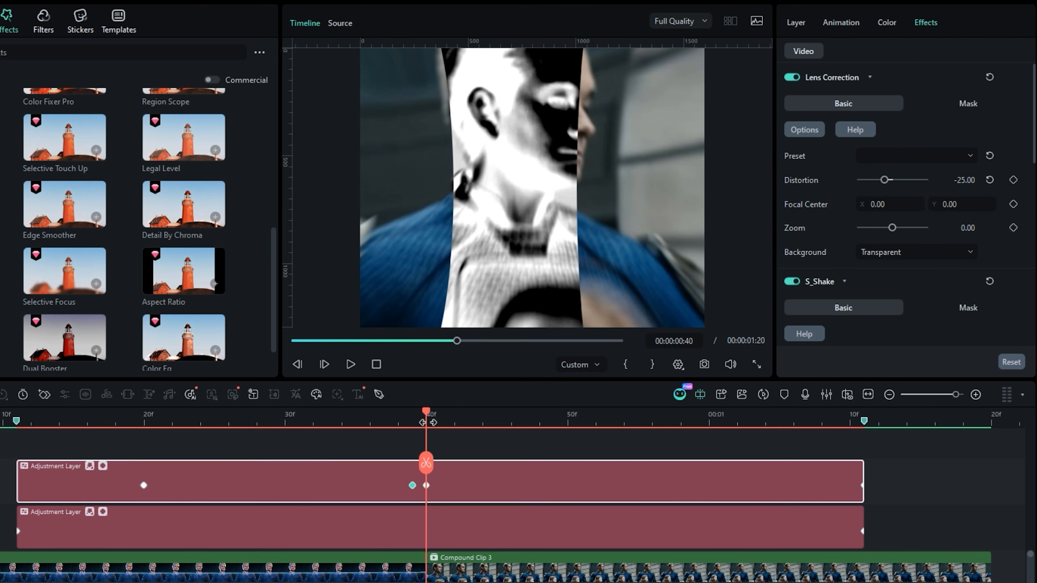
pyautogui.click(1014, 181)
pyautogui.click(143, 420)
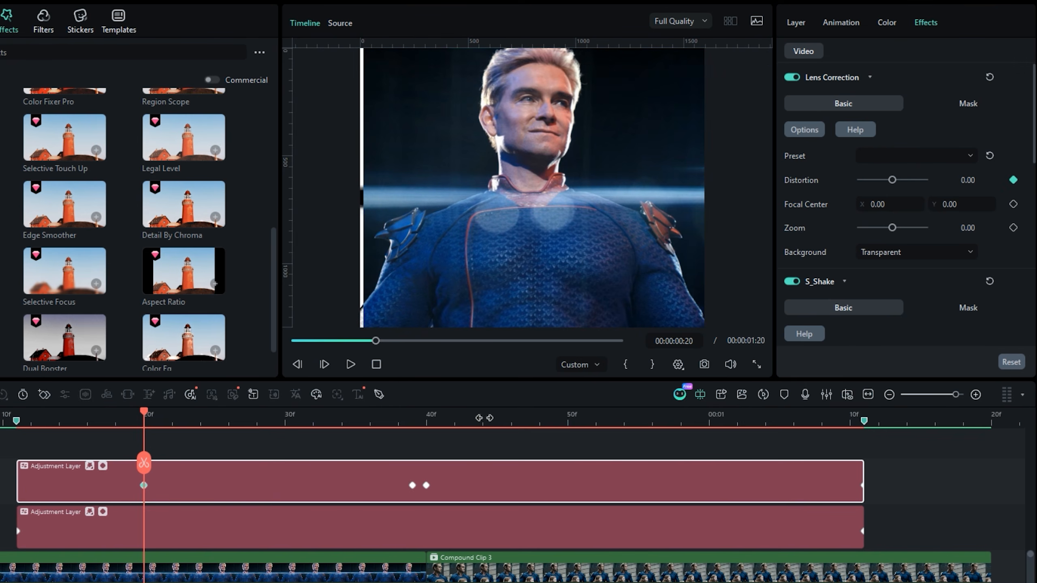
pyautogui.moveTo(143, 413); pyautogui.dragTo(703, 417)
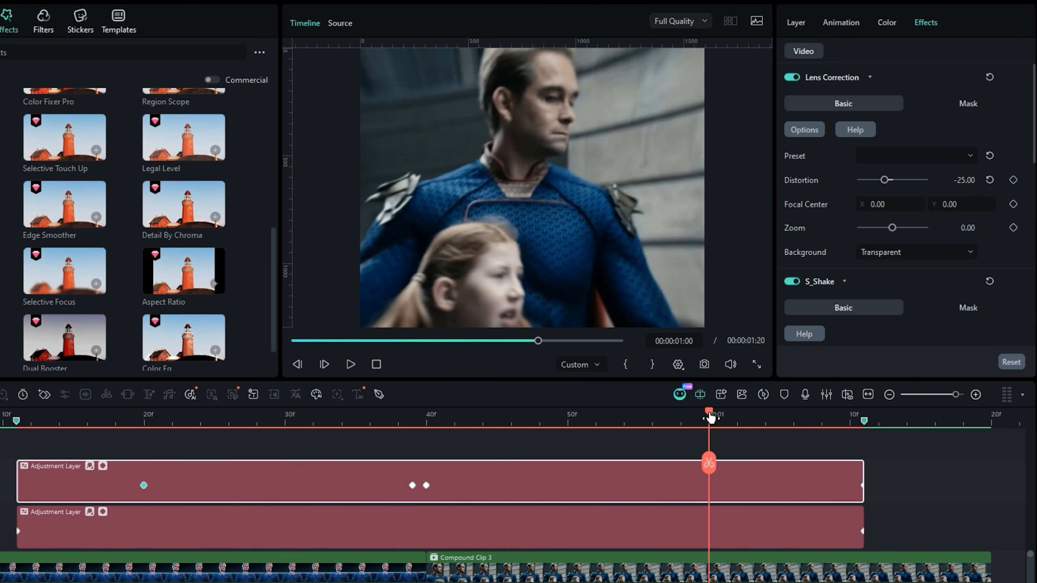
pyautogui.click(990, 180)
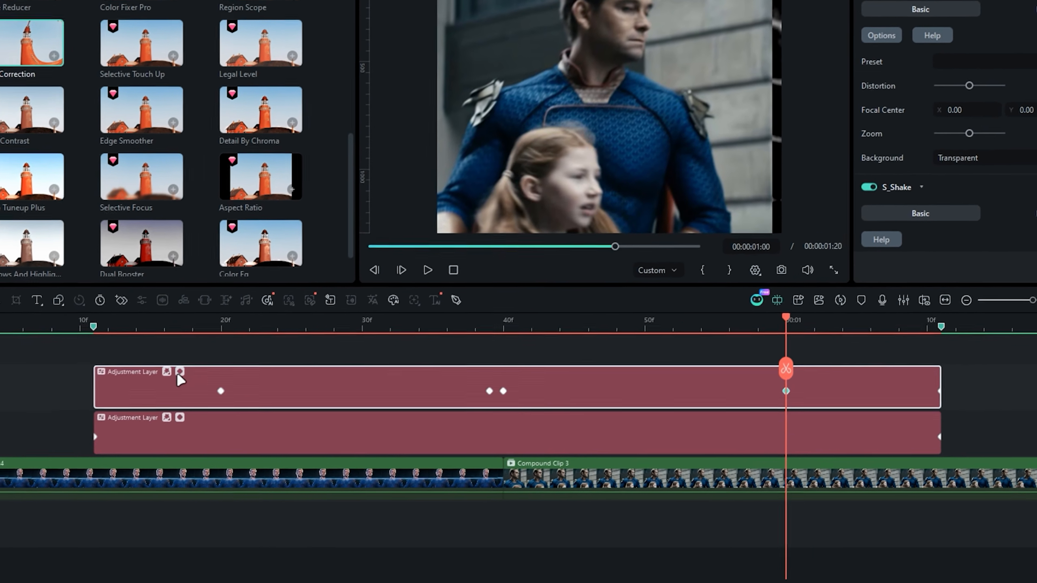
# - Open the upper layer's keyframe graph and ease the end keyframes of the Lens Correction Distortion curve
pyautogui.click(105, 463)
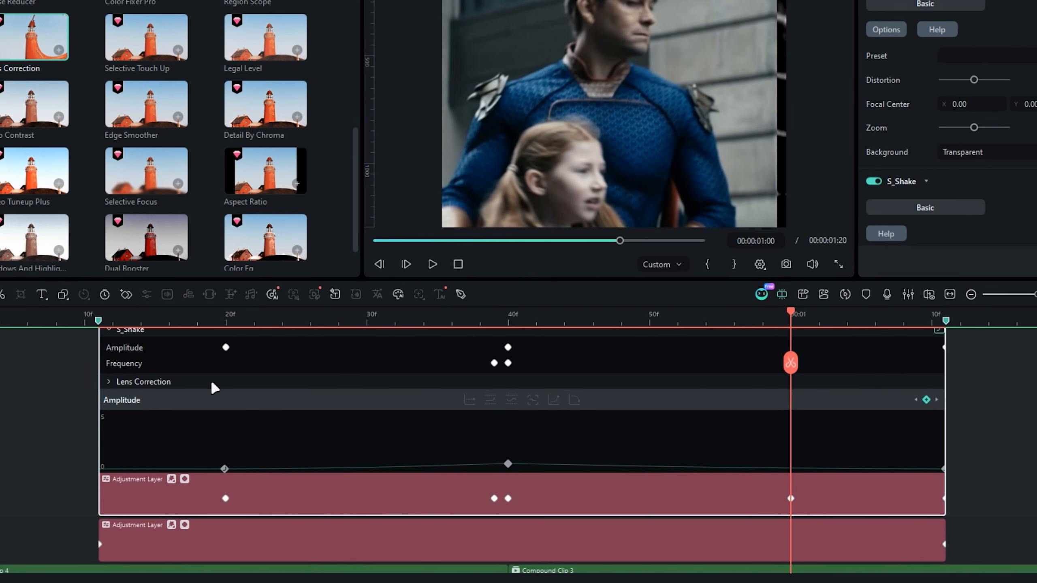
pyautogui.click(108, 381)
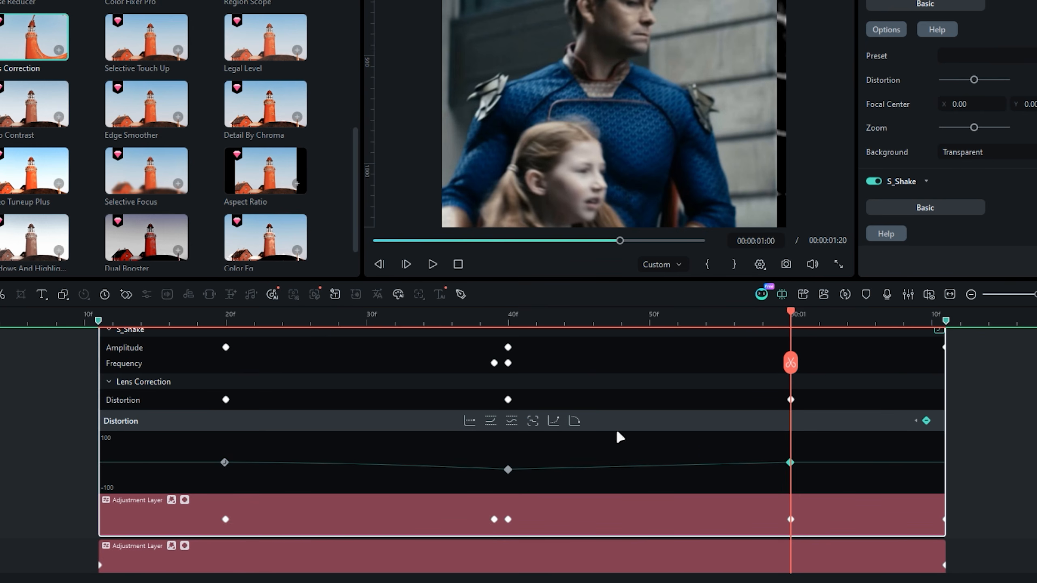
pyautogui.click(575, 425)
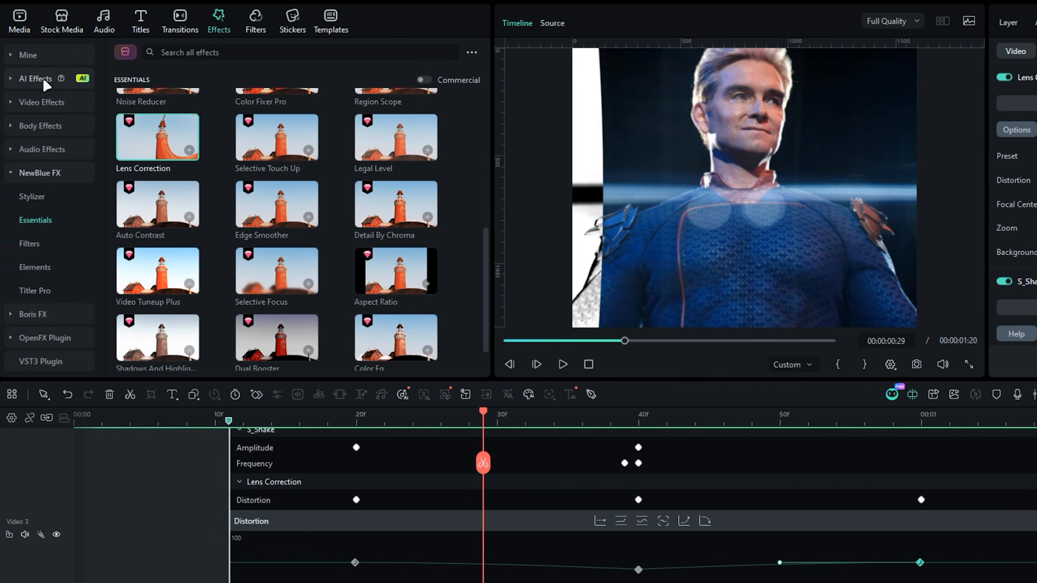
# - Search the video effects for "bokeh blur" and apply the Bokeh Blur effect to the upper adjustment layer
pyautogui.click(44, 102)
pyautogui.click(192, 52)
pyautogui.write('bokeh blur')
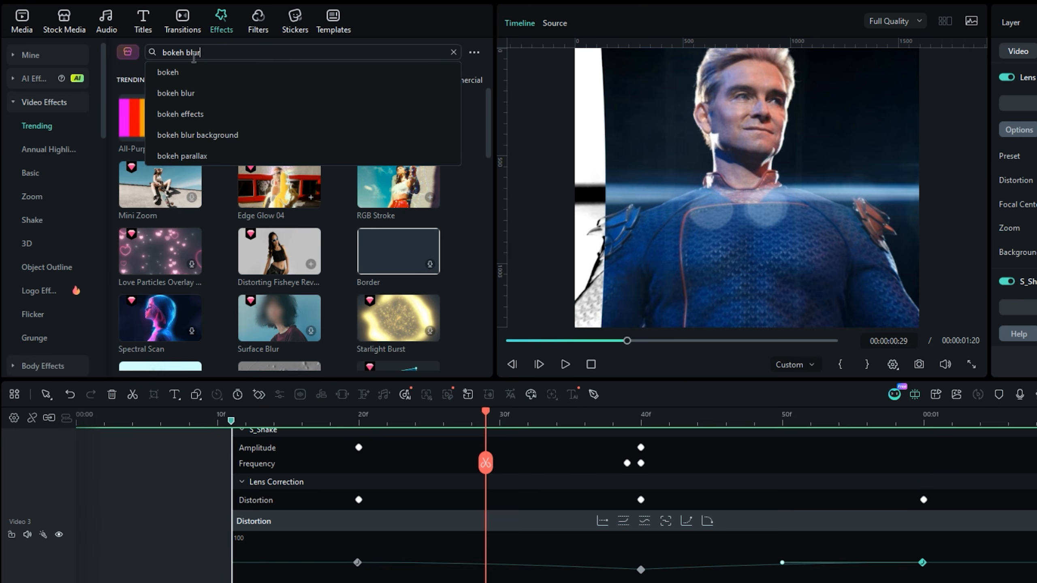
pyautogui.press('Return')
pyautogui.scroll(-5, 198, 153)
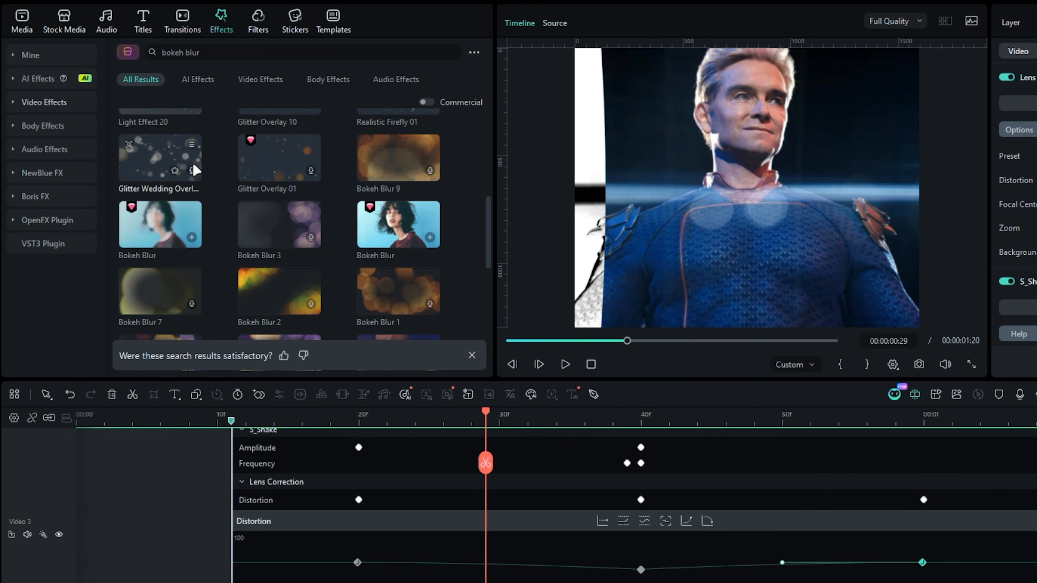
pyautogui.scroll(-2, 193, 164)
pyautogui.moveTo(164, 155); pyautogui.dragTo(441, 511)
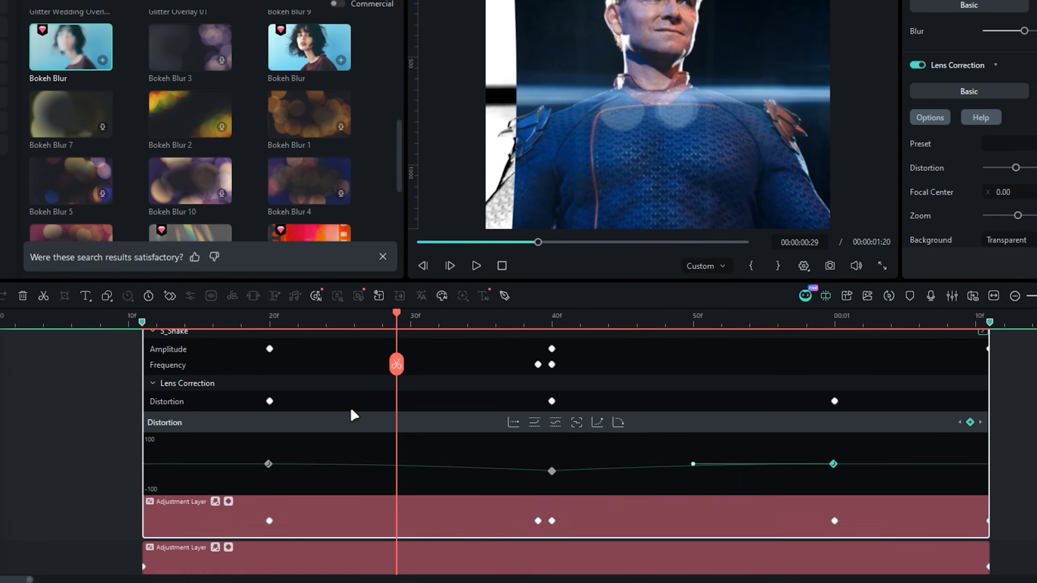
# - Keyframe the Bokeh Blur amount at 60 on frame 40 and at 0 on frame 20 and 00:00:01:00
pyautogui.click(549, 314)
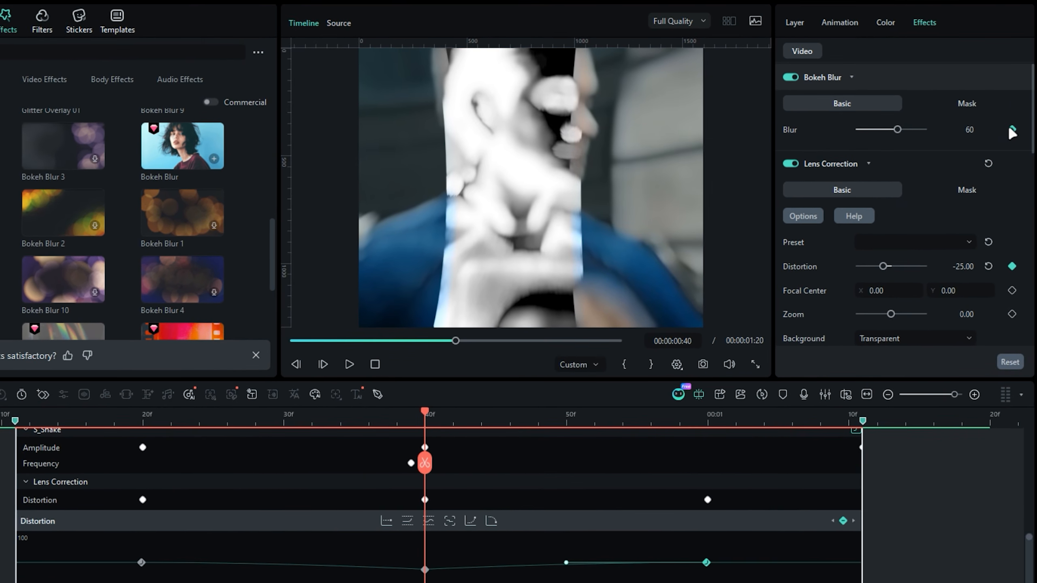
pyautogui.click(1012, 130)
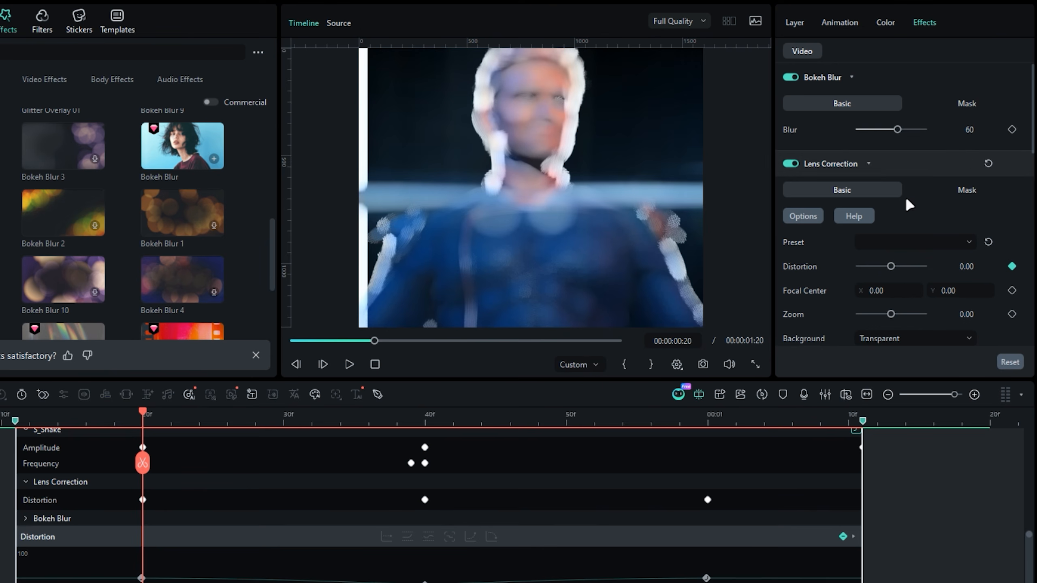
pyautogui.moveTo(897, 129); pyautogui.dragTo(849, 133)
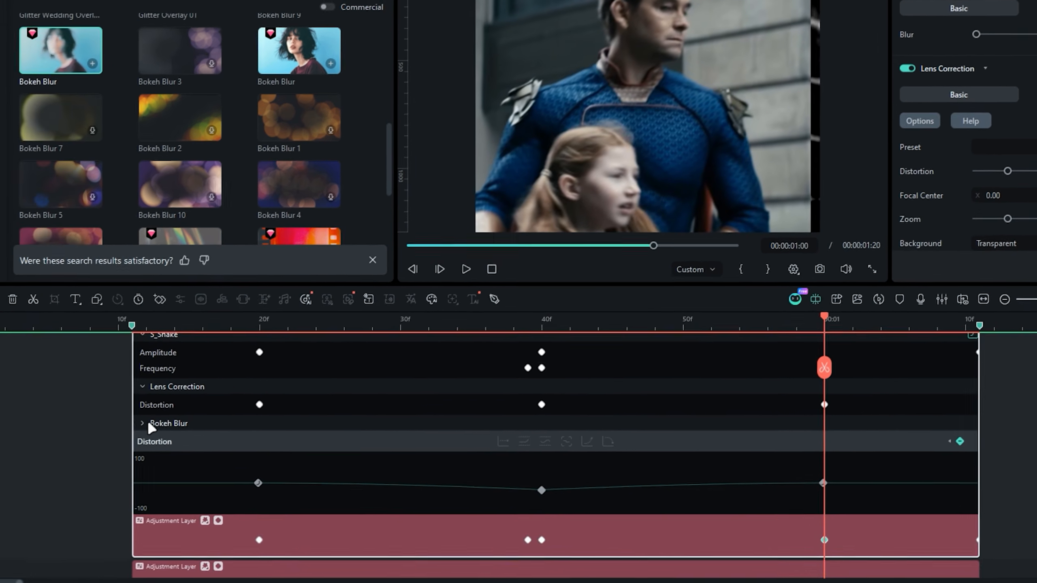
# - Ease the Bokeh Blur curve, extending the start handle to frame 39 and the end handle back to about frame 41, and preview it
pyautogui.click(61, 490)
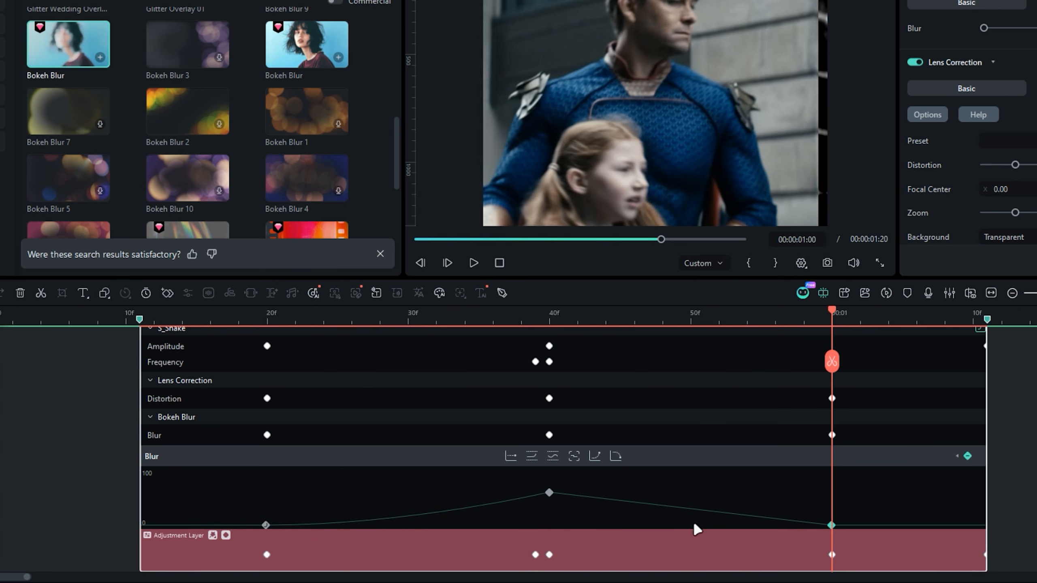
pyautogui.click(620, 454)
pyautogui.moveTo(309, 318); pyautogui.dragTo(424, 317)
pyautogui.moveTo(303, 417); pyautogui.dragTo(424, 418)
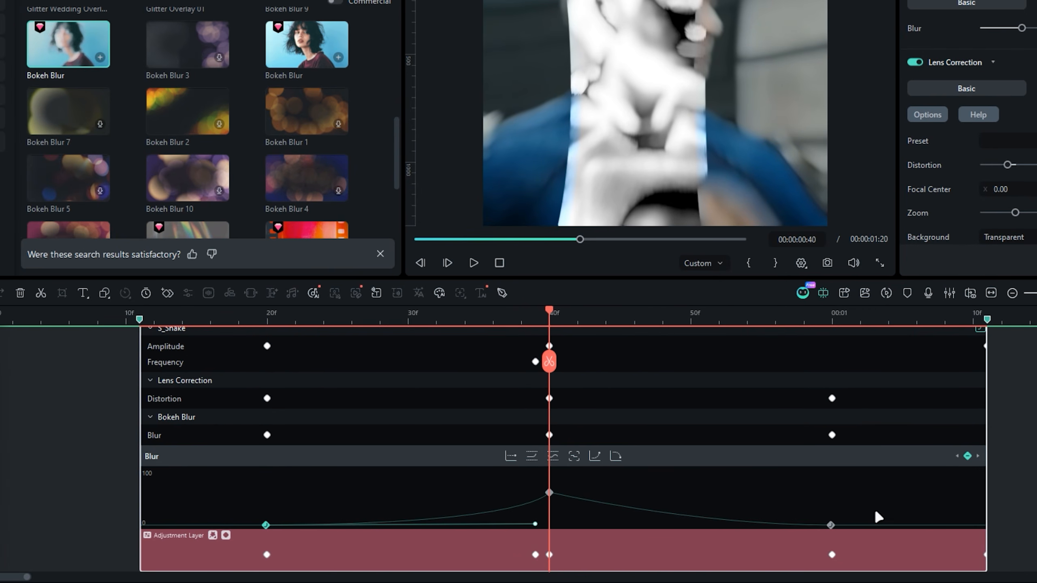
pyautogui.click(830, 525)
pyautogui.moveTo(689, 523); pyautogui.dragTo(560, 524)
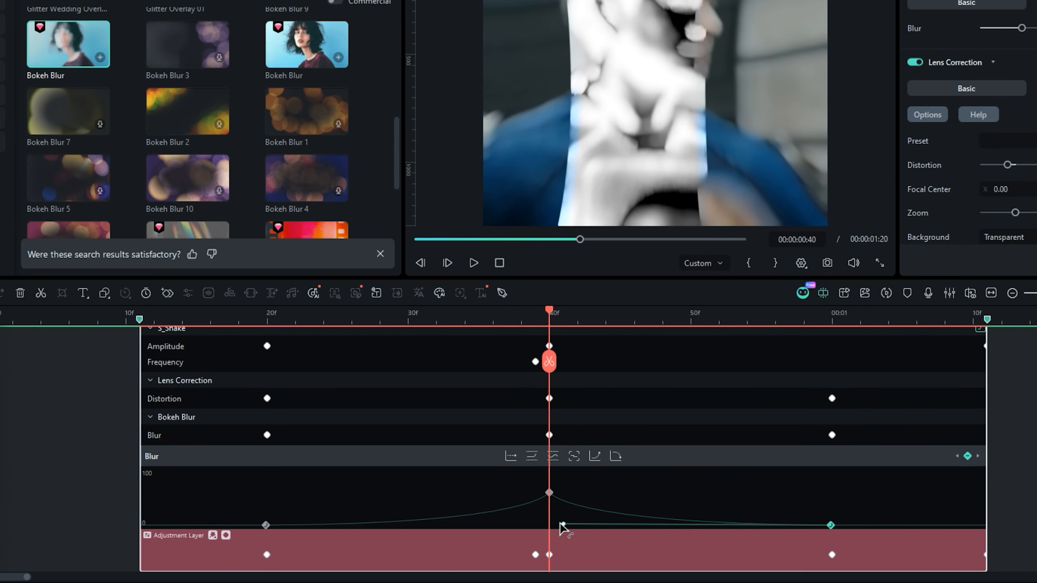
pyautogui.press('space')
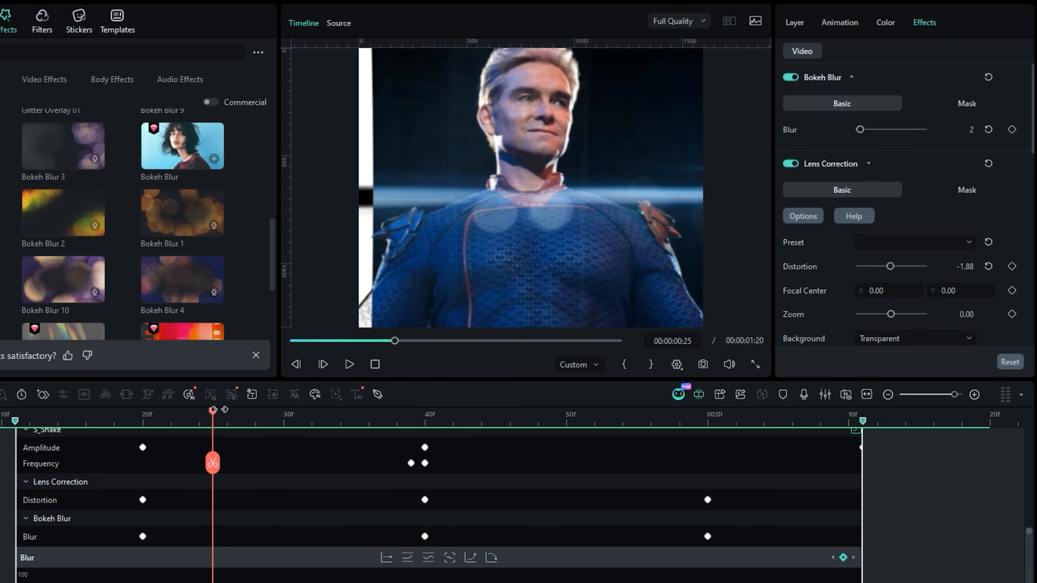
# - Keyframe the upper adjustment layer's Exposure at 30 on frame 40 and at 0 on frames 30 and 50
pyautogui.click(403, 421)
pyautogui.moveTo(402, 423); pyautogui.dragTo(424, 421)
pyautogui.click(885, 22)
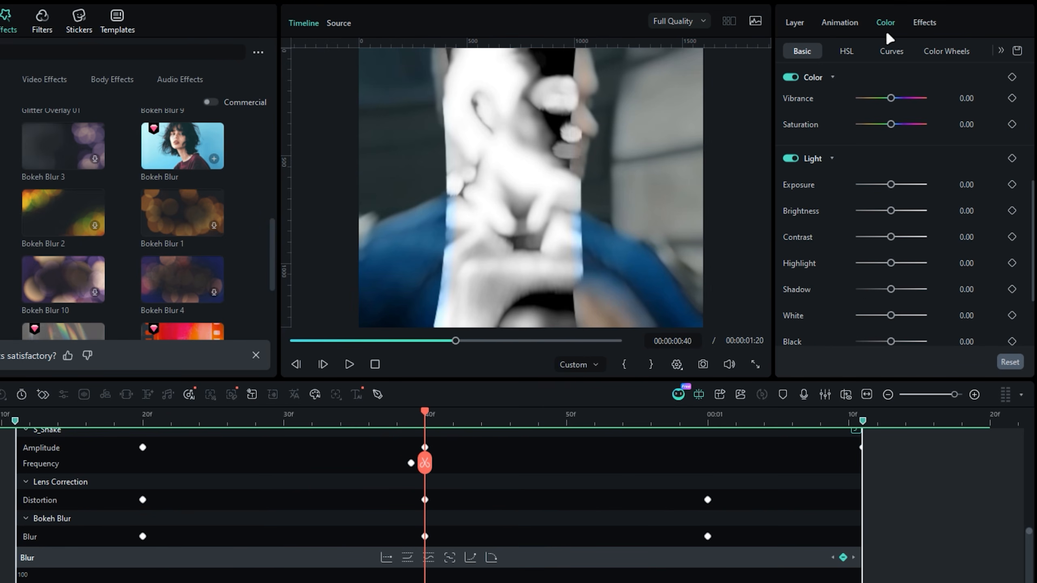
pyautogui.click(1011, 184)
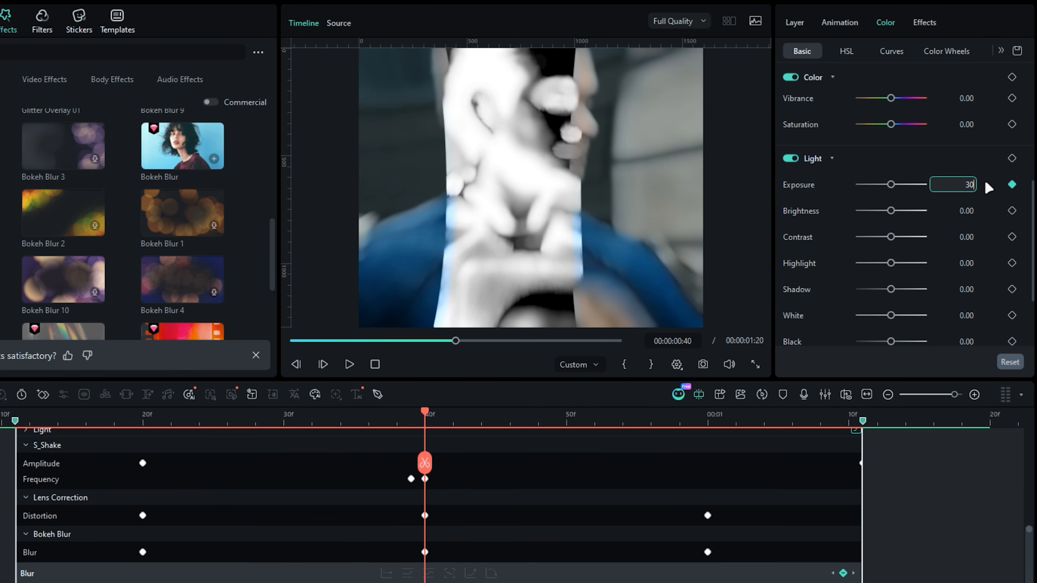
pyautogui.write('30')
pyautogui.press('Return')
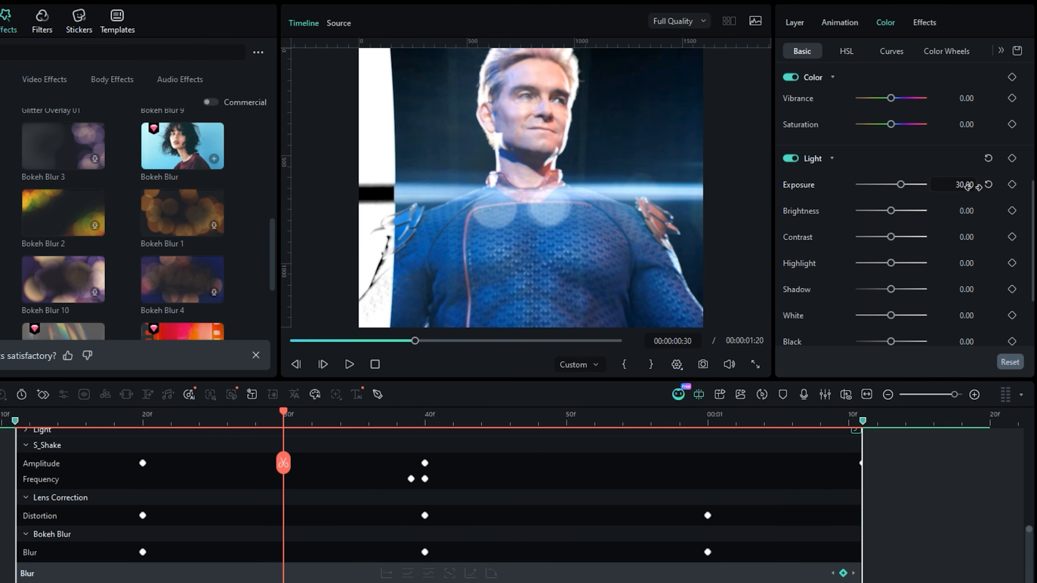
pyautogui.write('0')
pyautogui.press('Return')
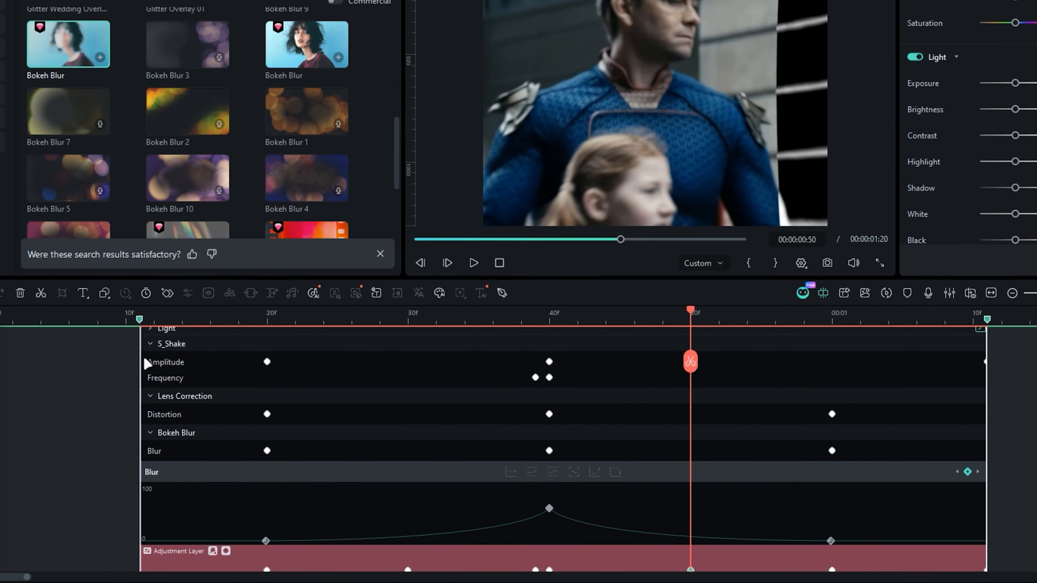
# - Expand the Light keyframes and move the outer Exposure keyframes to frame 20 and 00:00:01:00
pyautogui.click(150, 344)
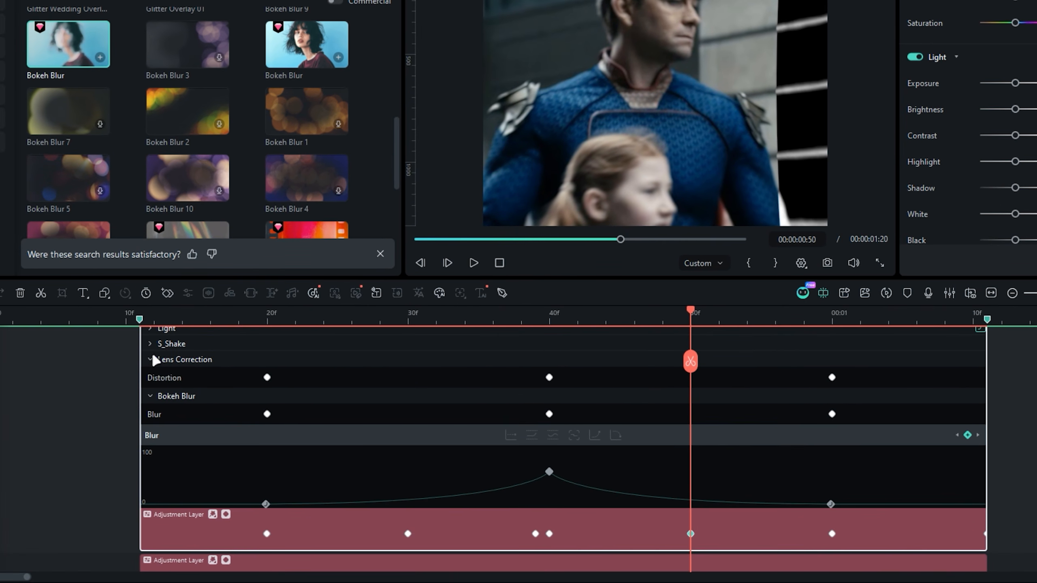
pyautogui.click(150, 359)
pyautogui.click(150, 374)
pyautogui.click(150, 329)
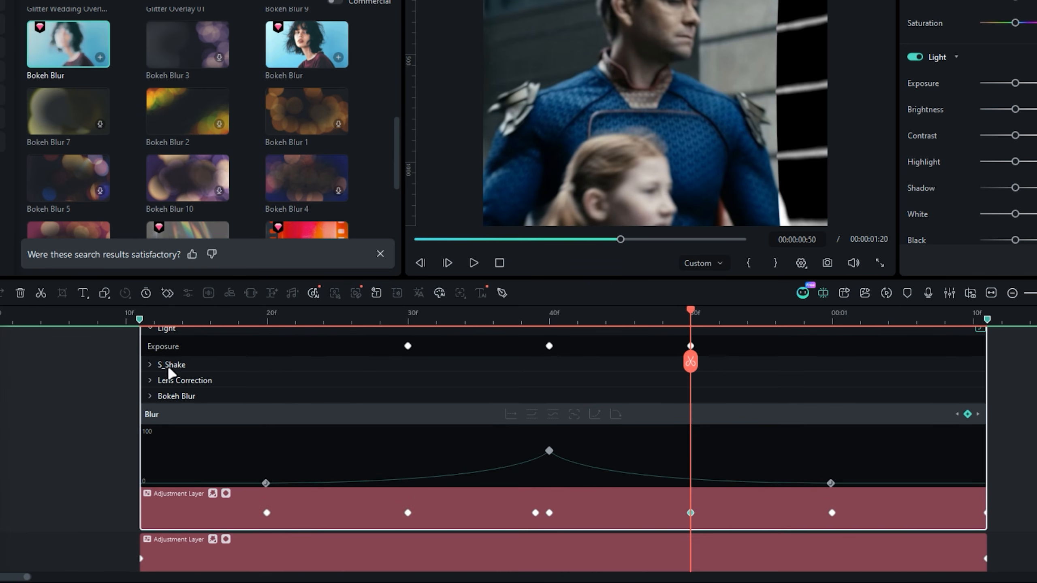
pyautogui.moveTo(811, 339); pyautogui.dragTo(823, 344)
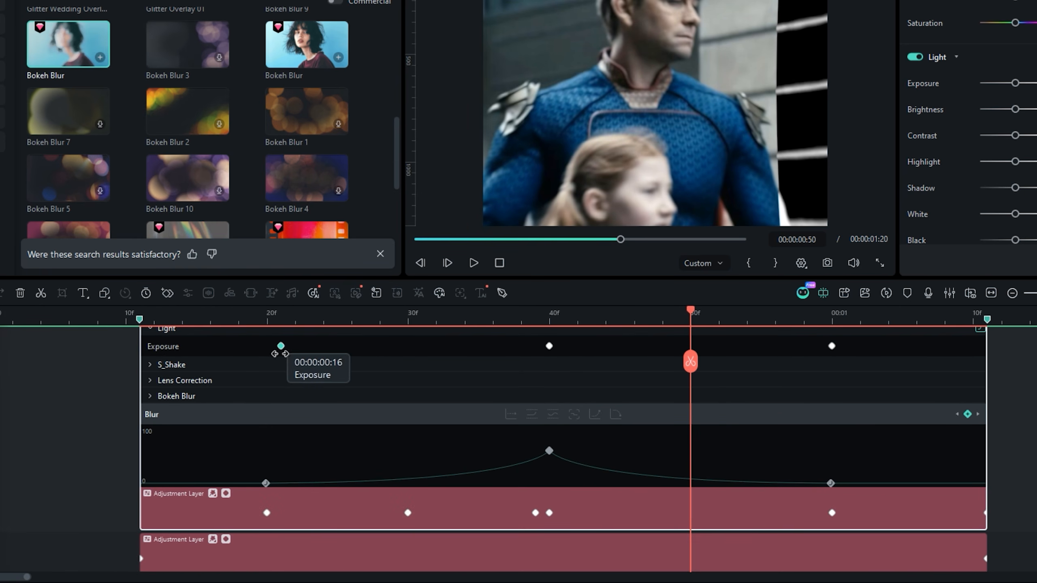
pyautogui.moveTo(280, 353); pyautogui.dragTo(266, 351)
# - Ease the first and last keyframes of the Exposure curve, preview the transition, and close the layer's keyframe view
pyautogui.moveTo(282, 315); pyautogui.dragTo(586, 303)
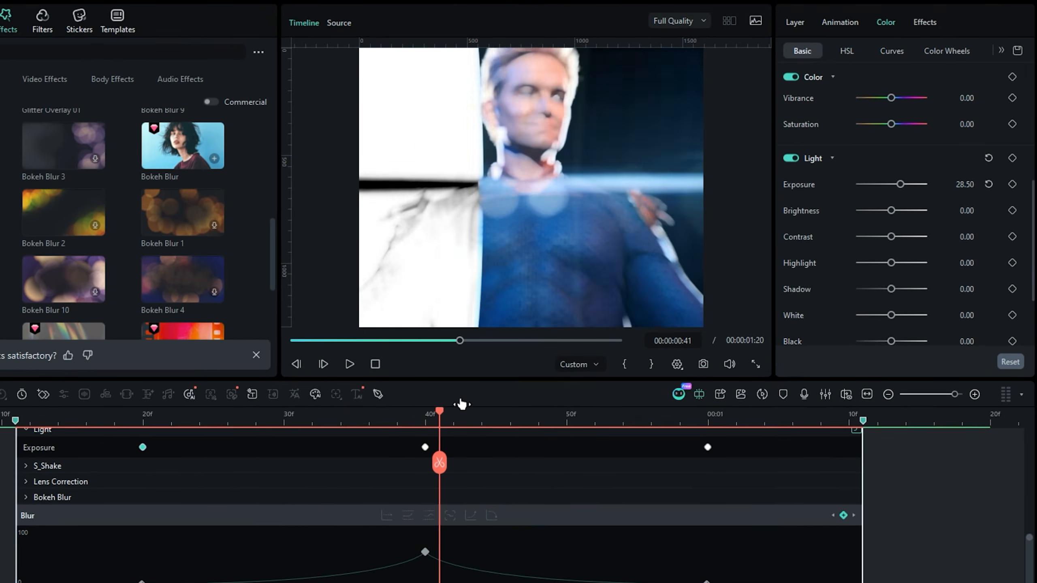
pyautogui.moveTo(462, 404); pyautogui.dragTo(425, 405)
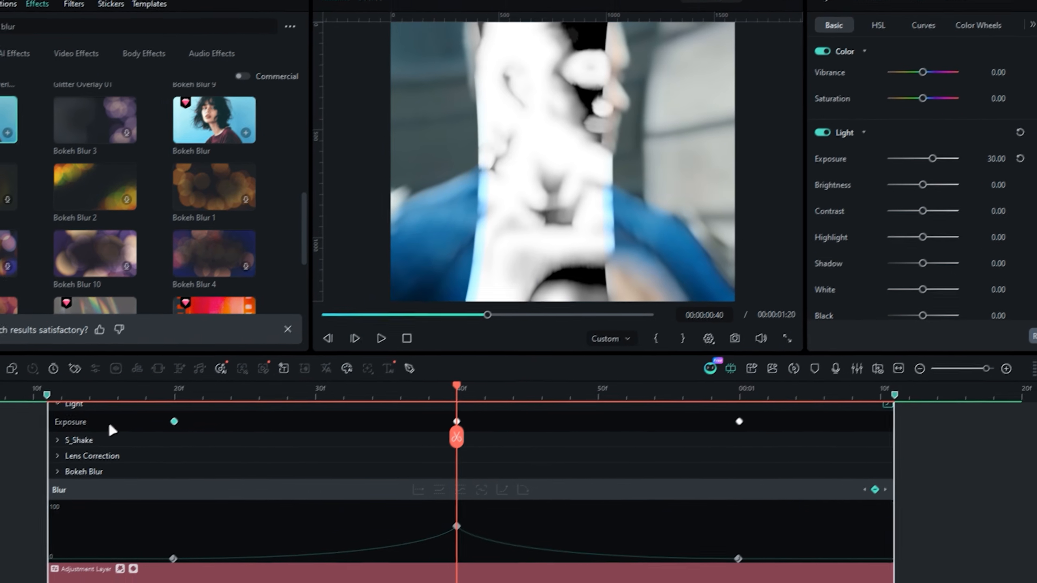
pyautogui.click(109, 421)
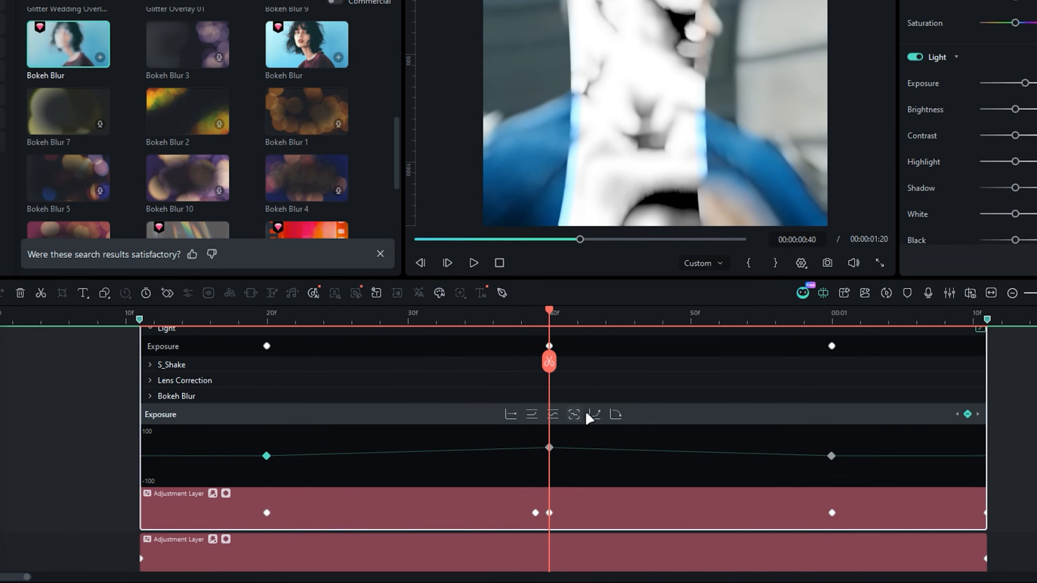
pyautogui.click(616, 414)
pyautogui.click(831, 456)
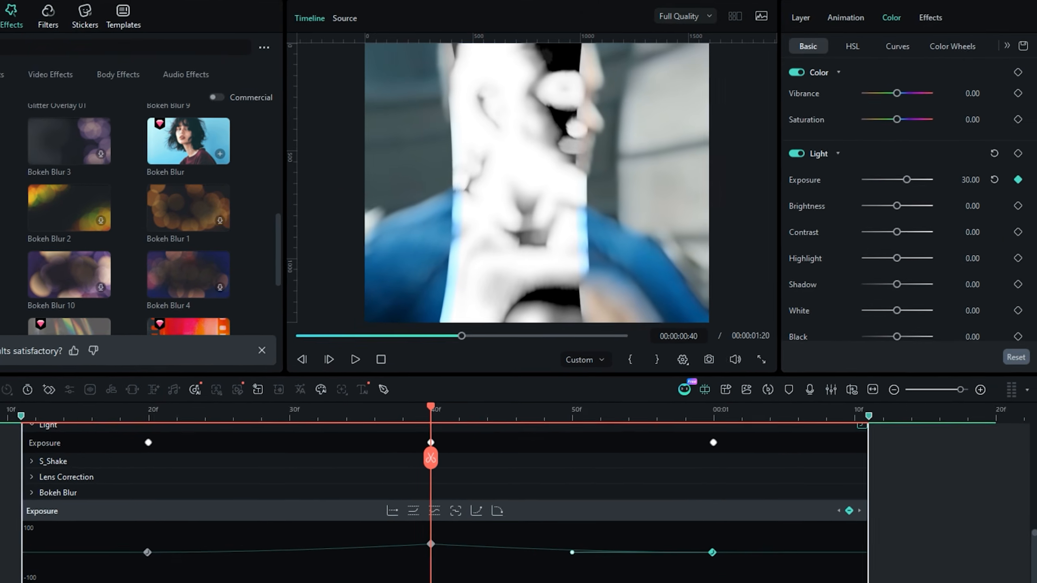
pyautogui.press('space')
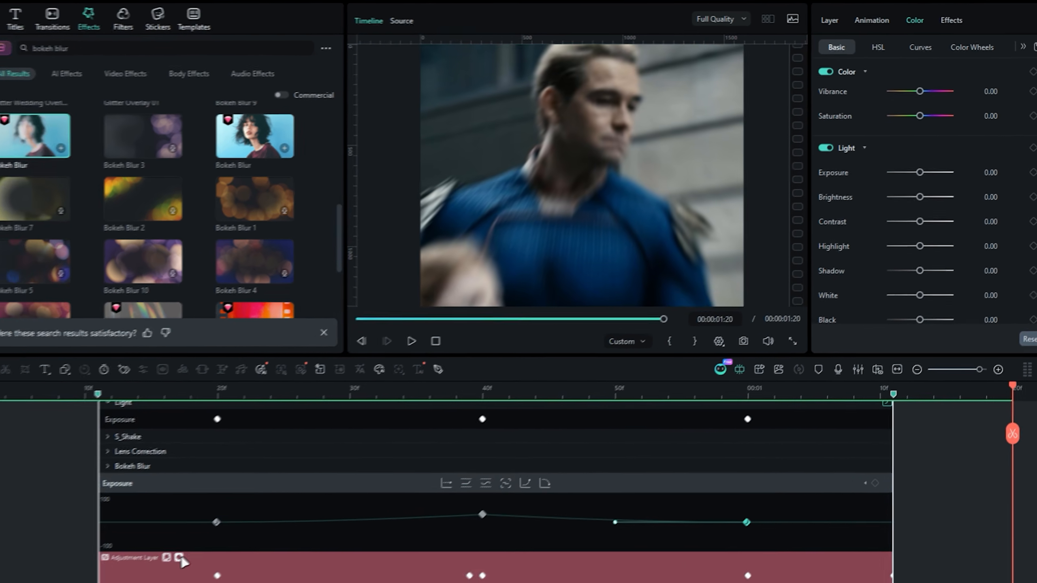
pyautogui.press('space')
pyautogui.click(179, 557)
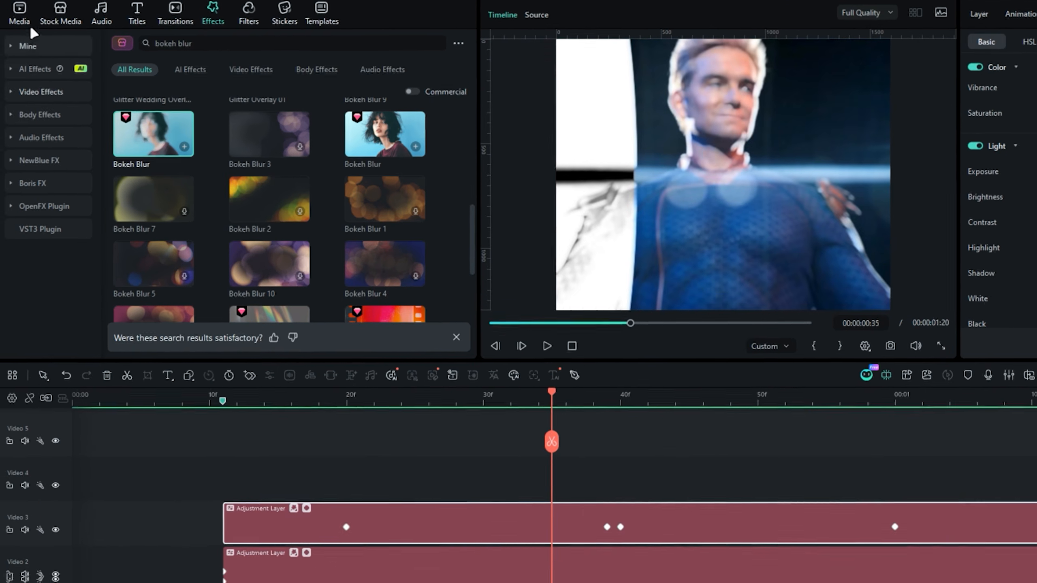
# - Add a third adjustment layer above the other two, starting at the first marker and trimmed to end at 00:00:01:11
pyautogui.click(0, 17)
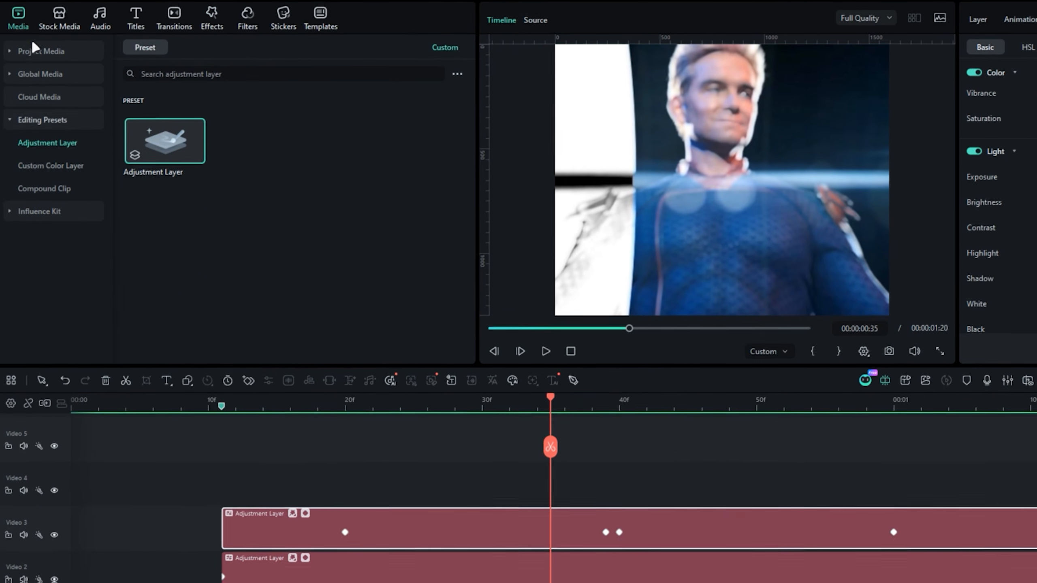
pyautogui.moveTo(165, 141); pyautogui.dragTo(230, 486)
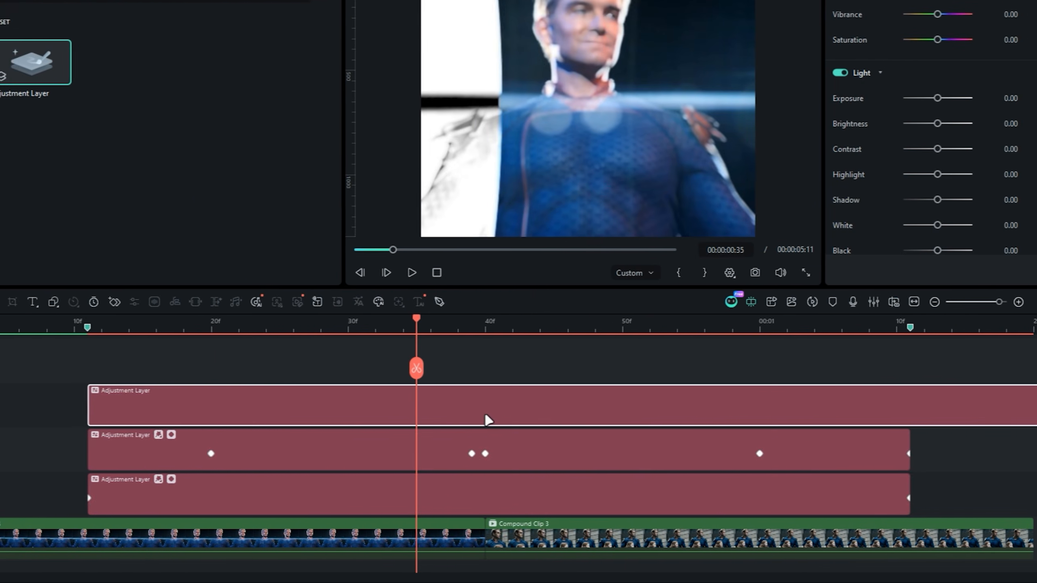
pyautogui.press('Down')
pyautogui.press('Down')
pyautogui.click(911, 368)
pyautogui.press('Delete')
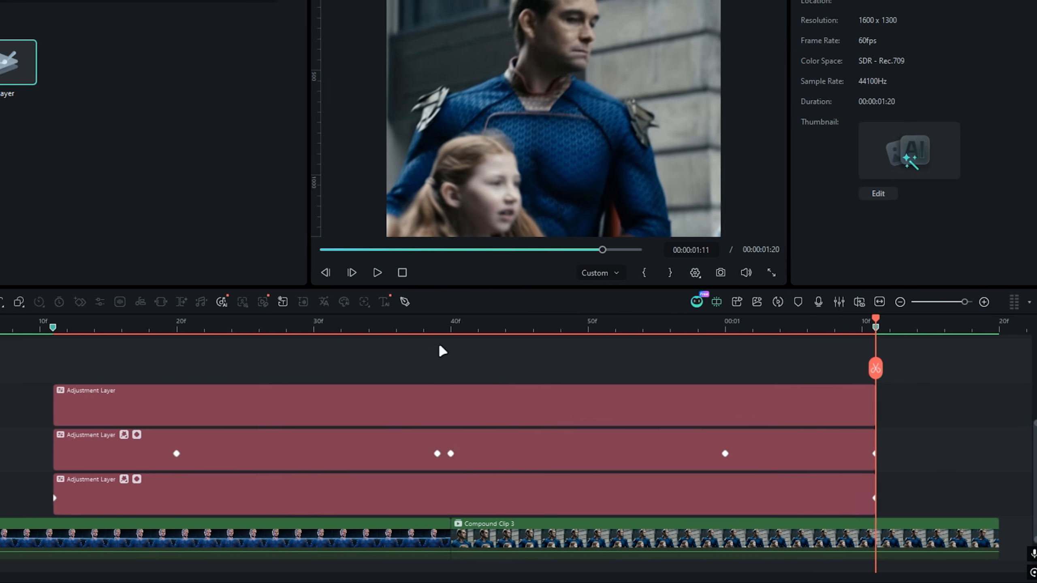
# - Apply BCC Video Glitch from the Boris FX Stylize effects to the new top adjustment layer
pyautogui.click(452, 324)
pyautogui.click(462, 410)
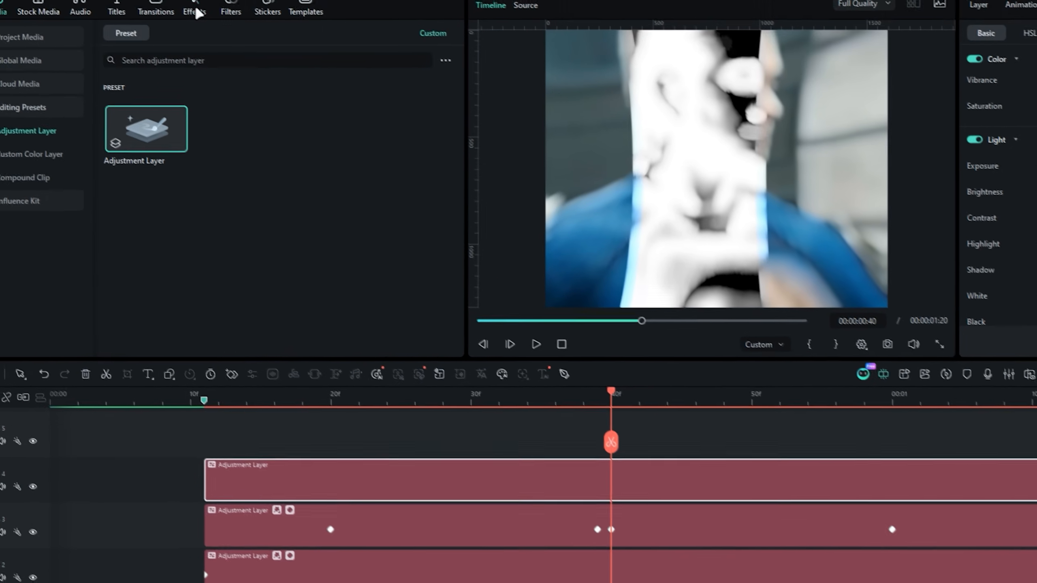
pyautogui.click(199, 11)
pyautogui.click(35, 197)
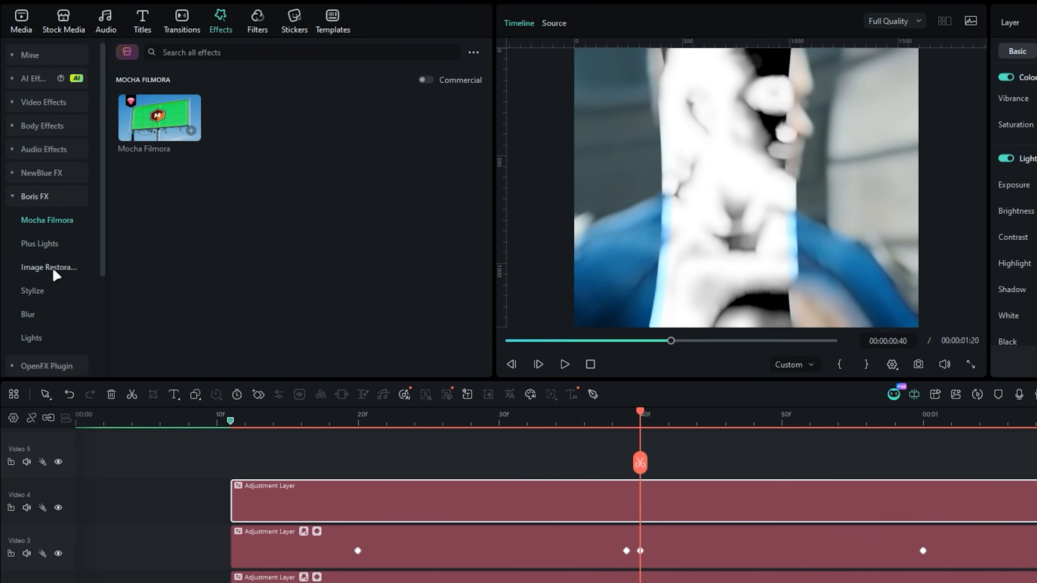
pyautogui.click(38, 287)
pyautogui.moveTo(160, 321); pyautogui.dragTo(393, 510)
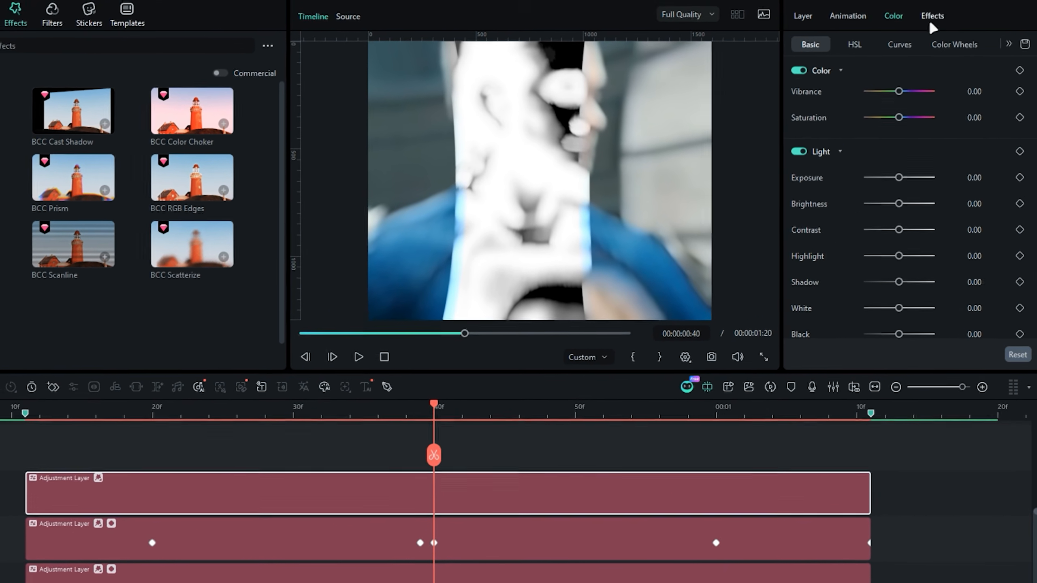
# - Open the BCC Video Glitch FX Browser and apply the default Offset Timing preset
pyautogui.click(928, 20)
pyautogui.click(811, 130)
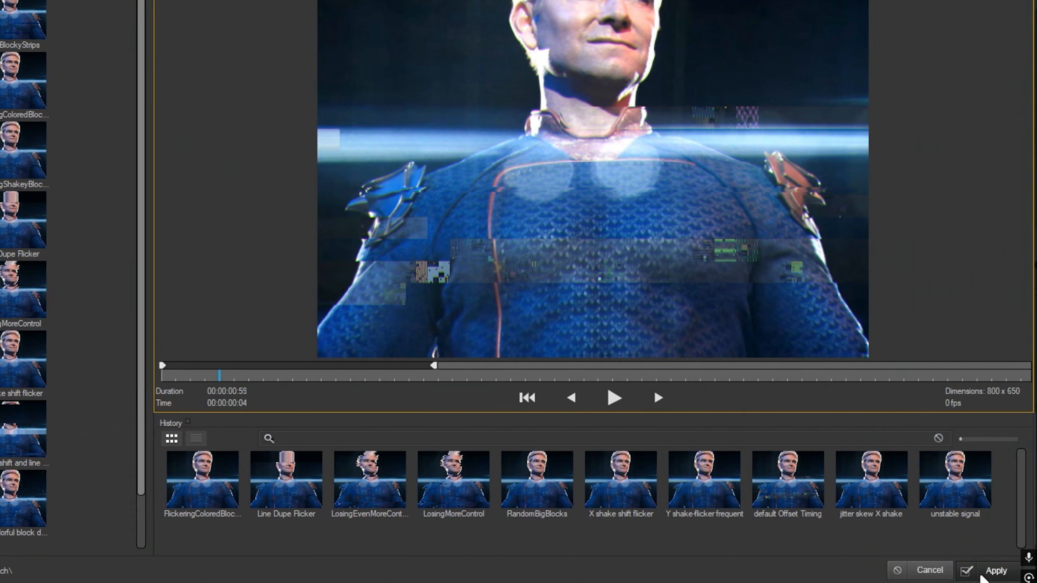
pyautogui.click(1012, 567)
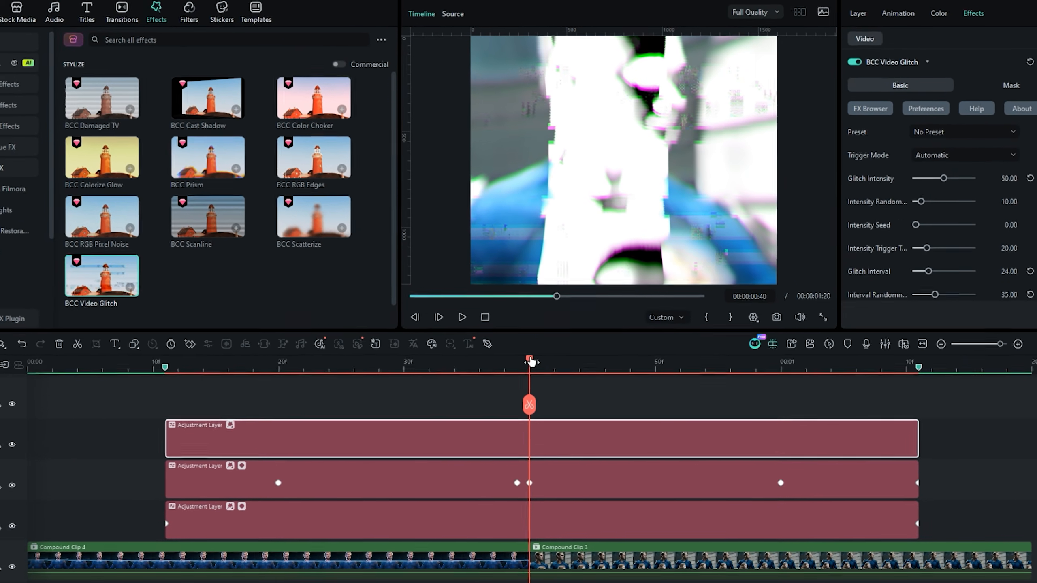
# - Scrub through the glitch and disable Block Damage and Shake in the BCC Video Glitch settings
pyautogui.moveTo(460, 333); pyautogui.dragTo(633, 346)
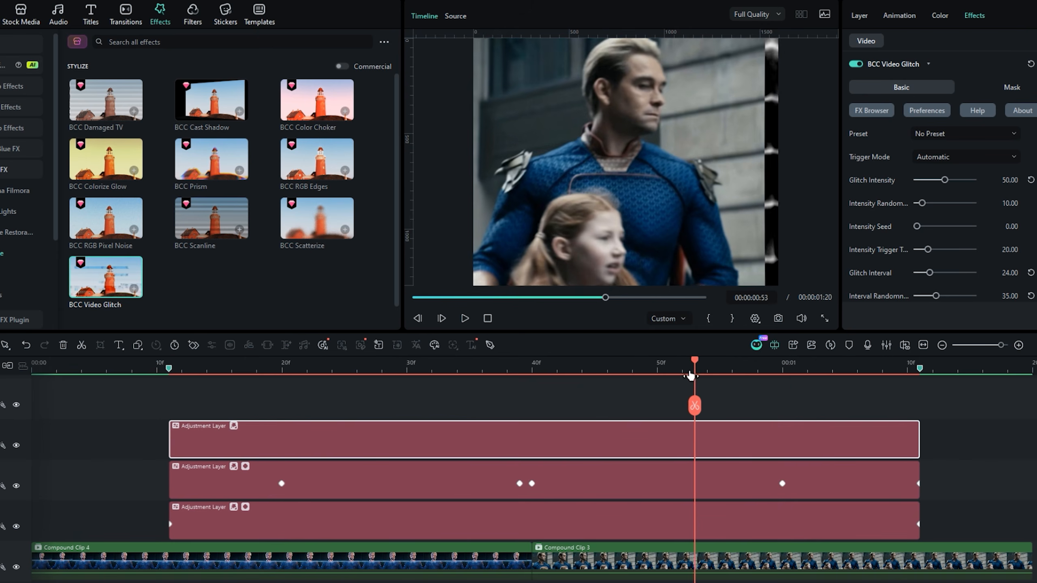
pyautogui.moveTo(690, 375); pyautogui.dragTo(481, 392)
pyautogui.scroll(-2, 879, 239)
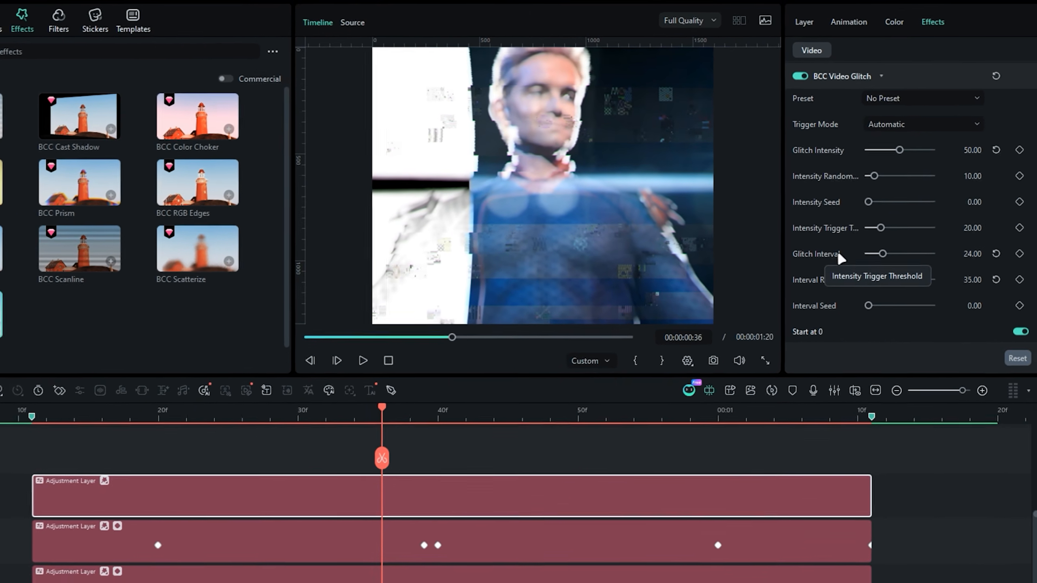
pyautogui.scroll(-8, 906, 248)
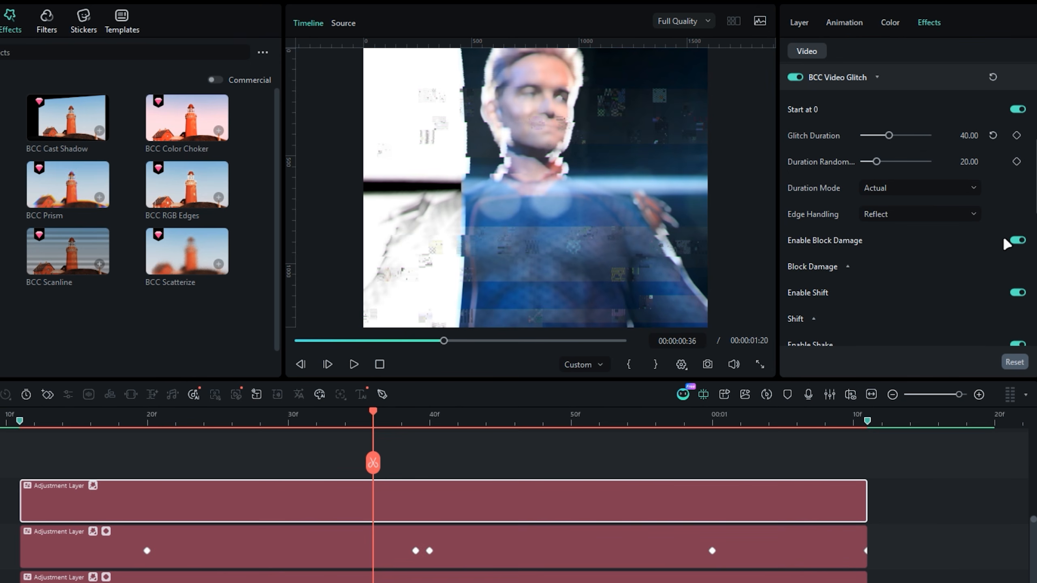
pyautogui.click(1018, 240)
pyautogui.scroll(-2, 1015, 254)
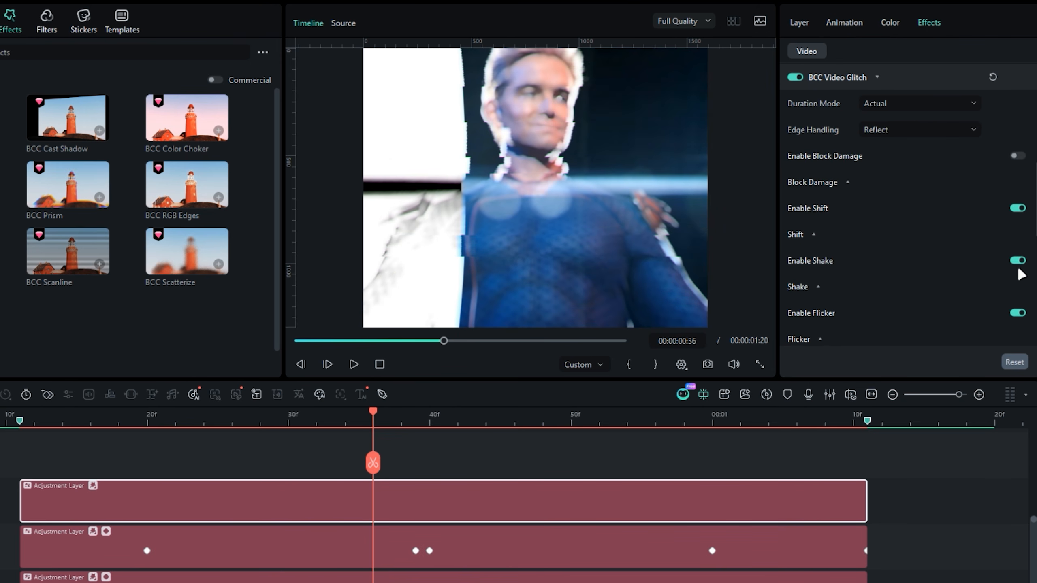
pyautogui.scroll(-1, 1018, 281)
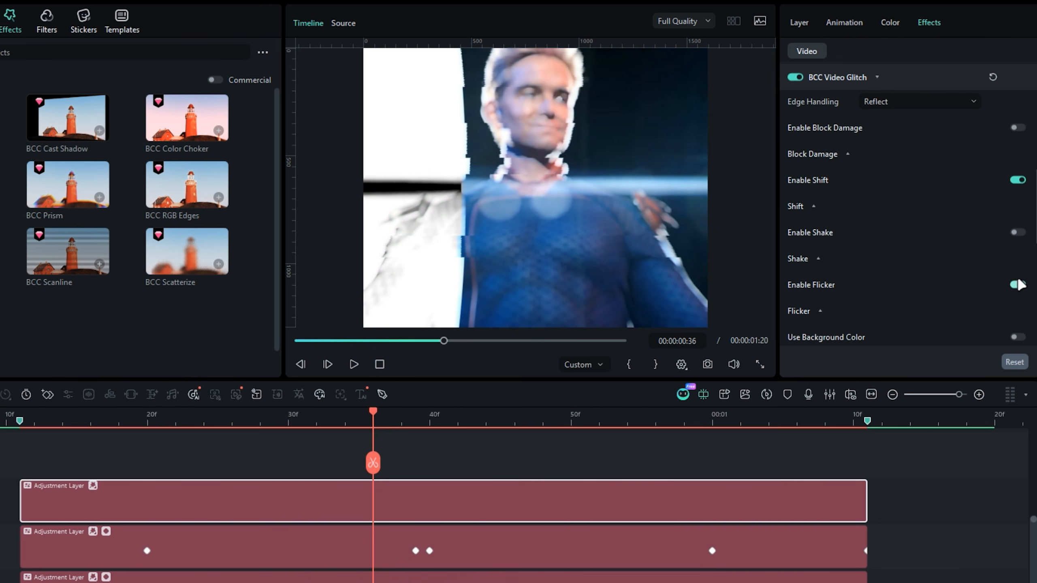
pyautogui.scroll(12, 1005, 286)
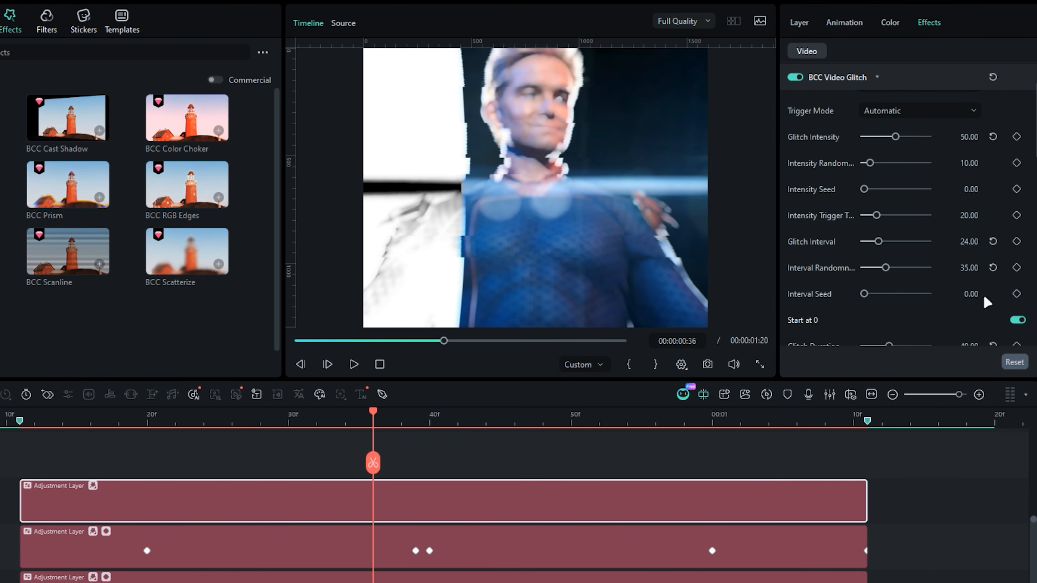
pyautogui.scroll(-1, 179, 458)
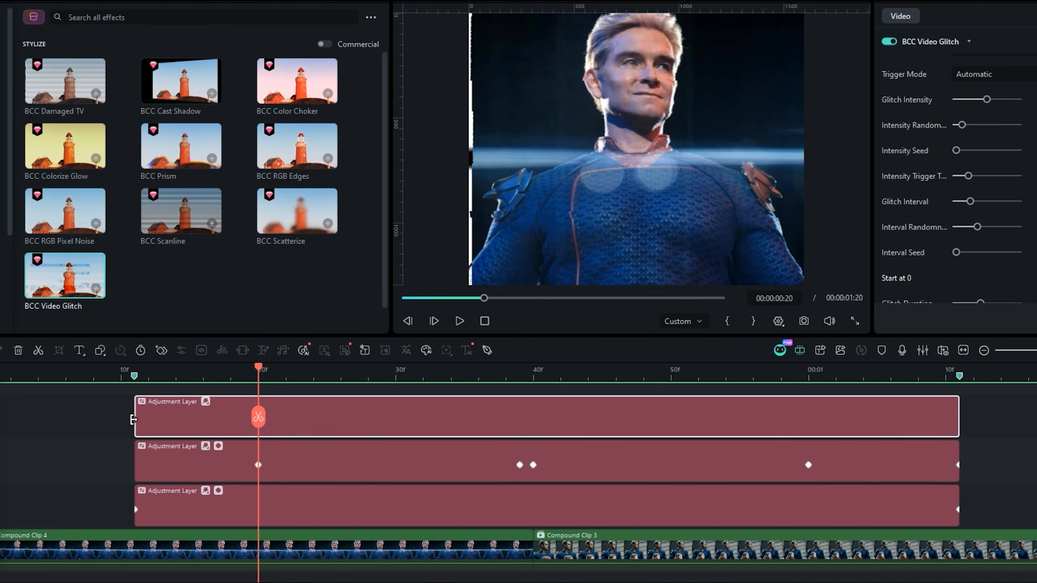
# - Trim the start of the glitch adjustment layer to frame 20 and play back the transition
pyautogui.moveTo(133, 420); pyautogui.dragTo(259, 427)
pyautogui.press('space')
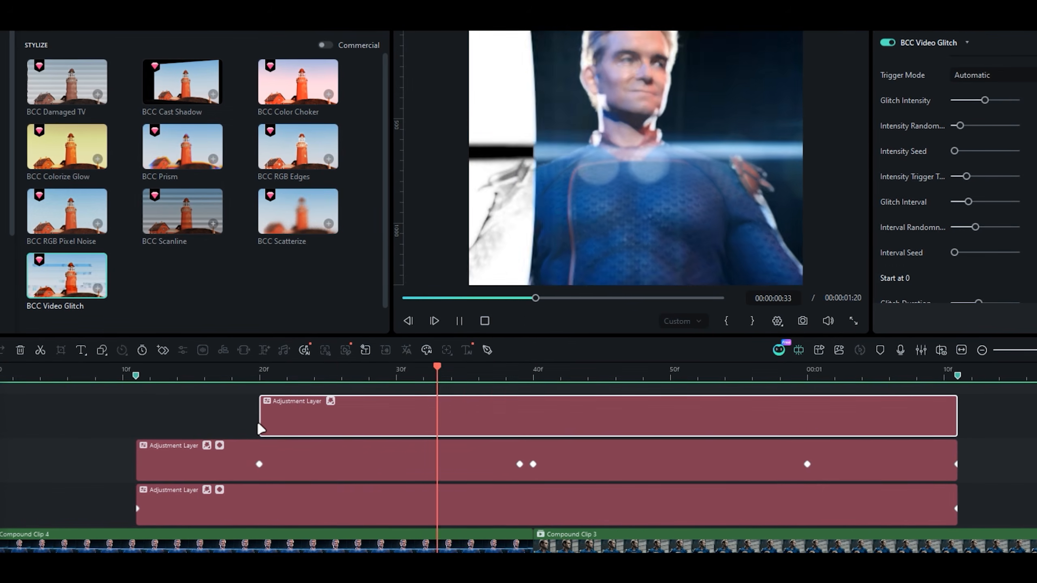
pyautogui.moveTo(261, 428); pyautogui.dragTo(275, 419)
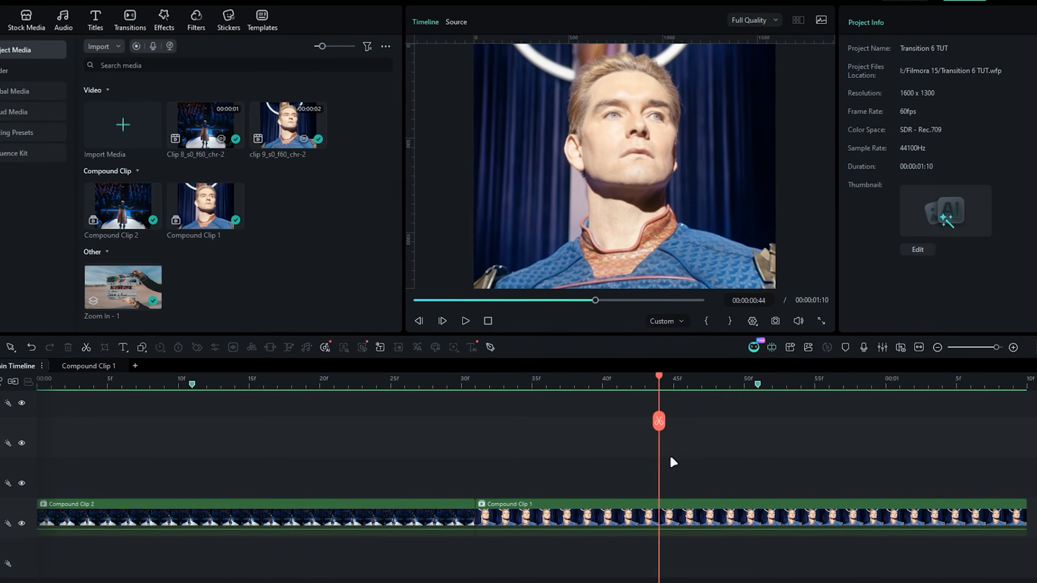
# - In the Transition 6 project, add an adjustment layer on Video 2 above the compound clips, starting at the first marker
pyautogui.moveTo(673, 462); pyautogui.dragTo(348, 469)
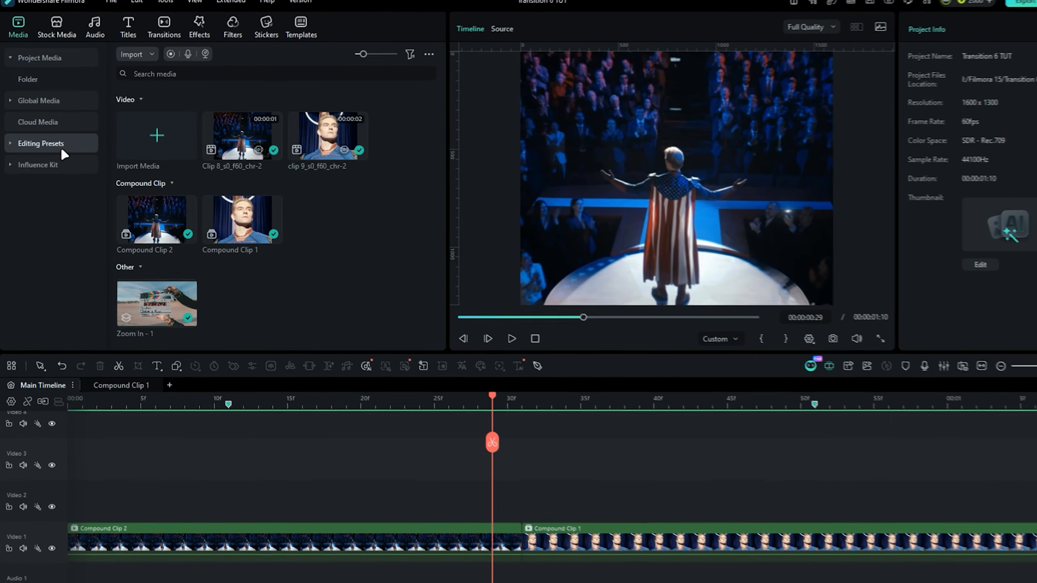
pyautogui.click(62, 150)
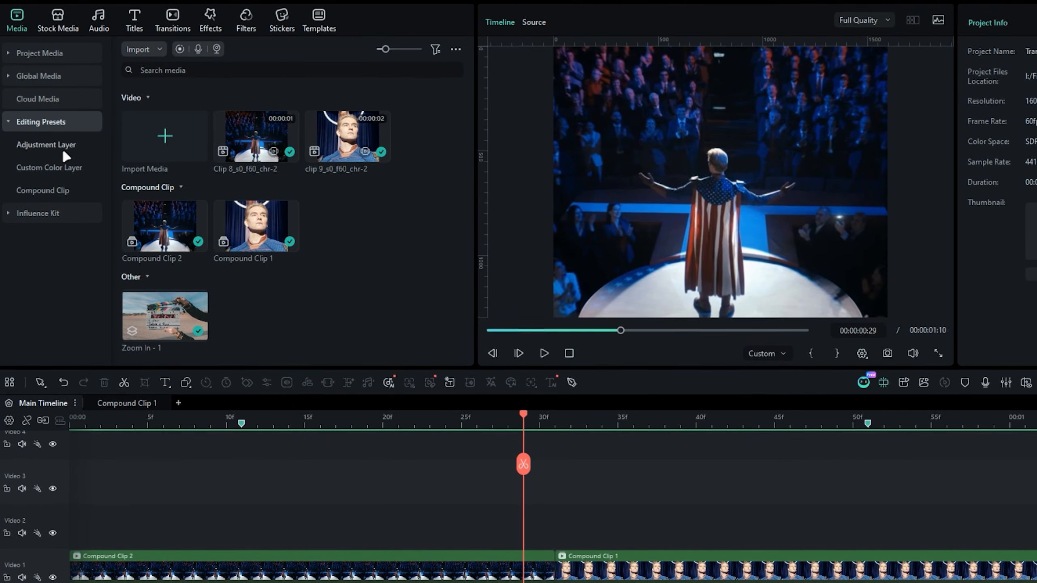
pyautogui.click(62, 151)
pyautogui.click(64, 168)
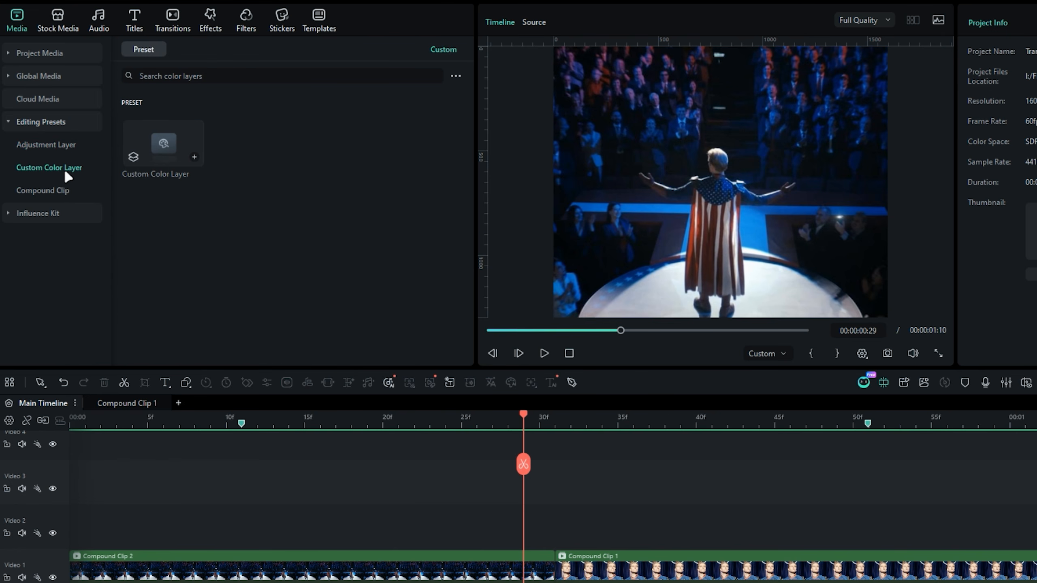
pyautogui.click(65, 145)
pyautogui.click(137, 56)
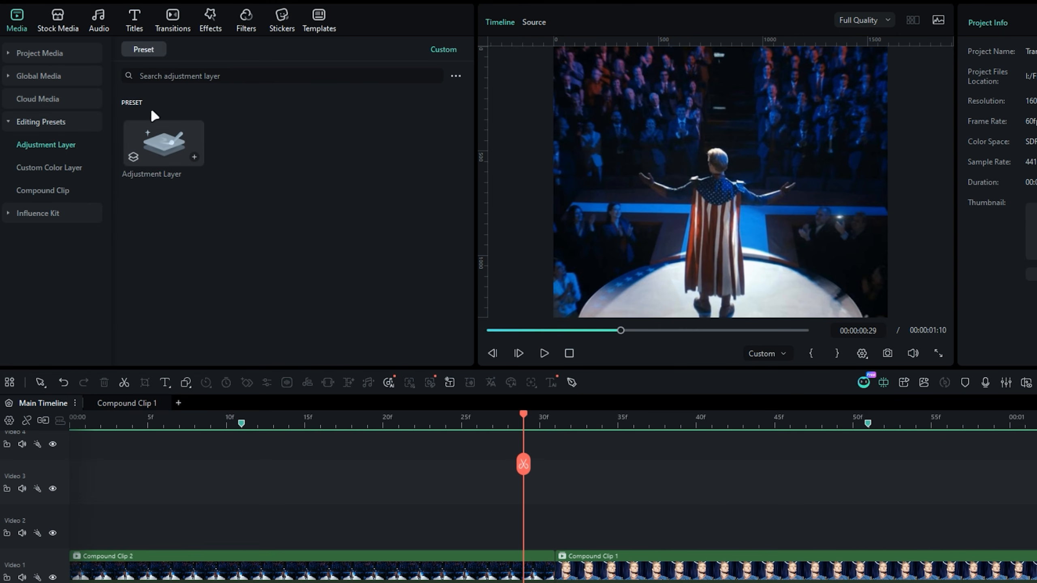
pyautogui.moveTo(163, 141); pyautogui.dragTo(254, 533)
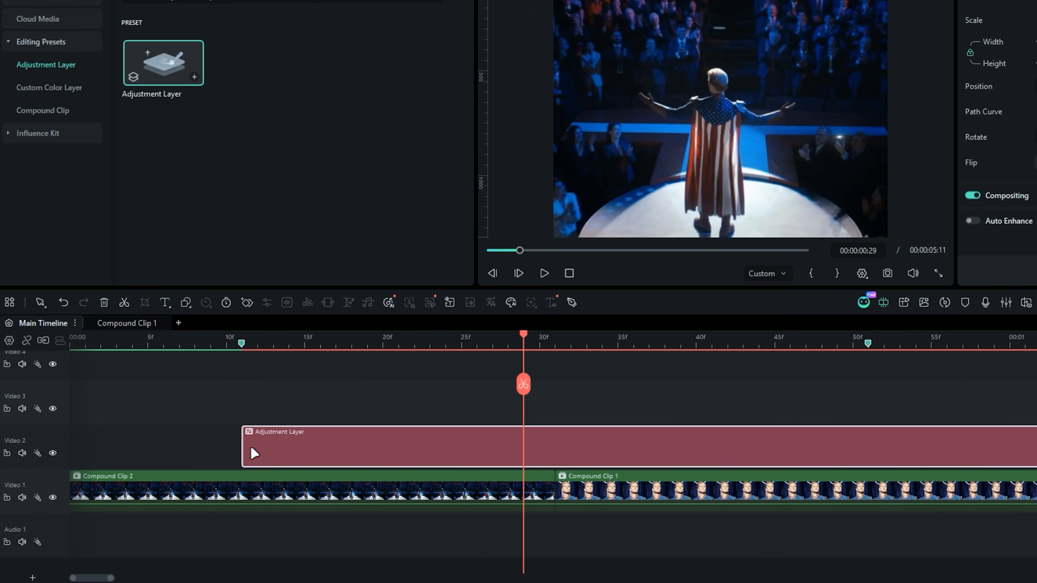
# - Trim the end of the Video 2 adjustment layer to the second marker and return to the cut at frame 31
pyautogui.press('Right')
pyautogui.press('Right')
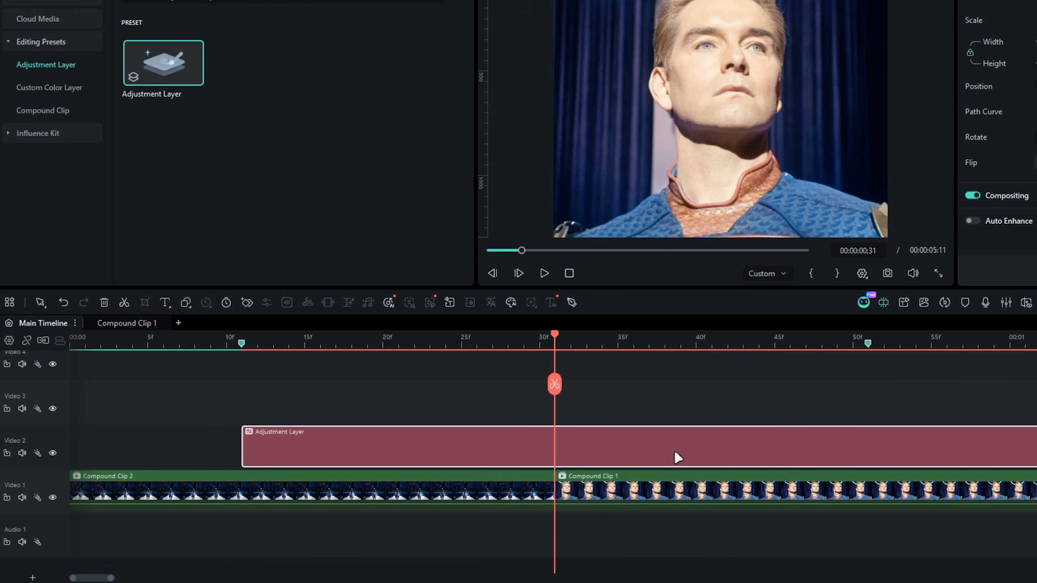
pyautogui.moveTo(554, 383); pyautogui.dragTo(865, 378)
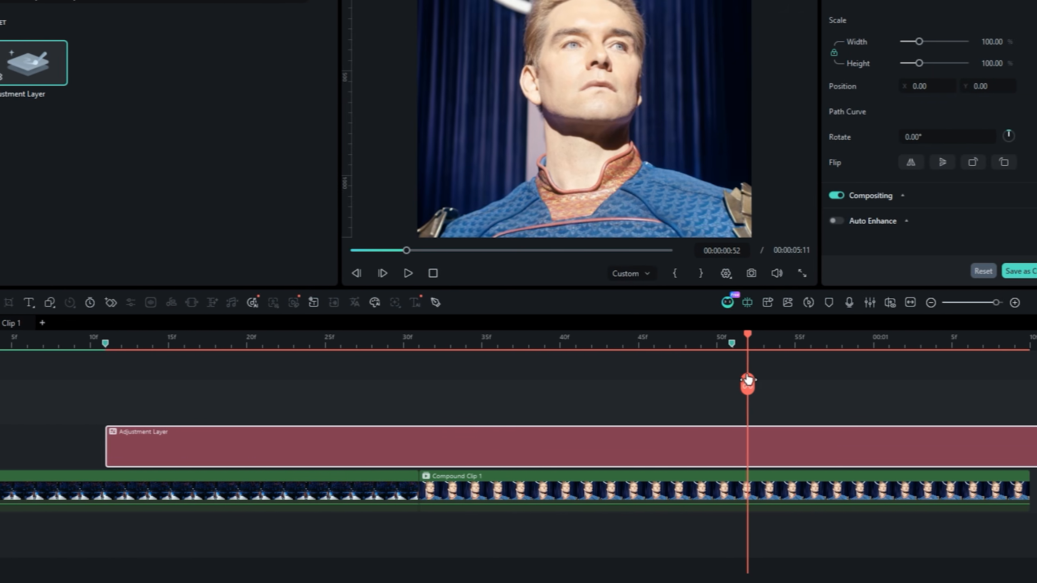
pyautogui.press('Delete')
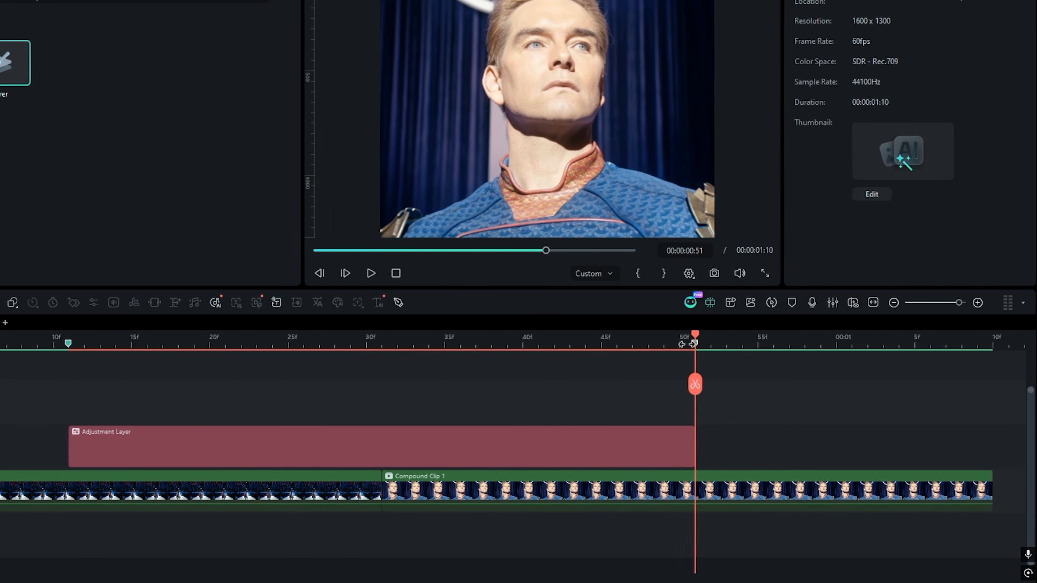
pyautogui.moveTo(693, 386); pyautogui.dragTo(542, 451)
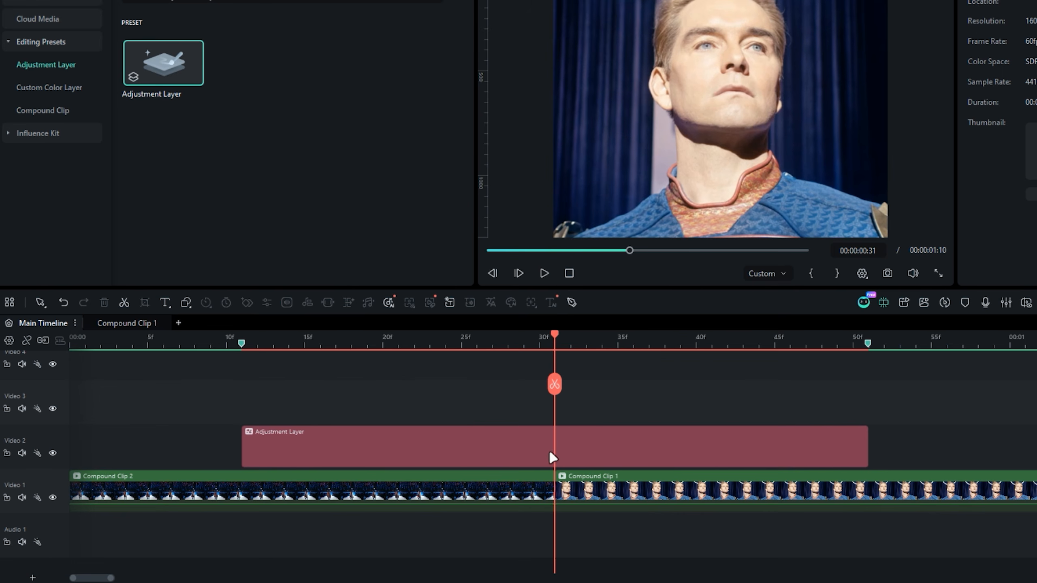
# - Search the OpenFX plugin effects for "flare" and apply S_LensFlare to the adjustment layer
pyautogui.click(608, 447)
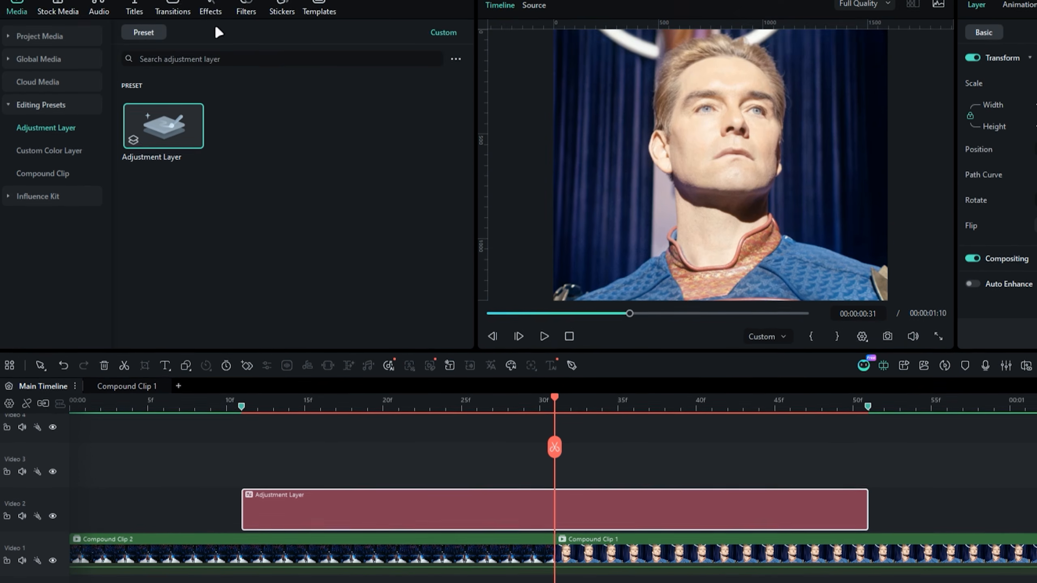
pyautogui.click(210, 7)
pyautogui.click(47, 82)
pyautogui.click(45, 196)
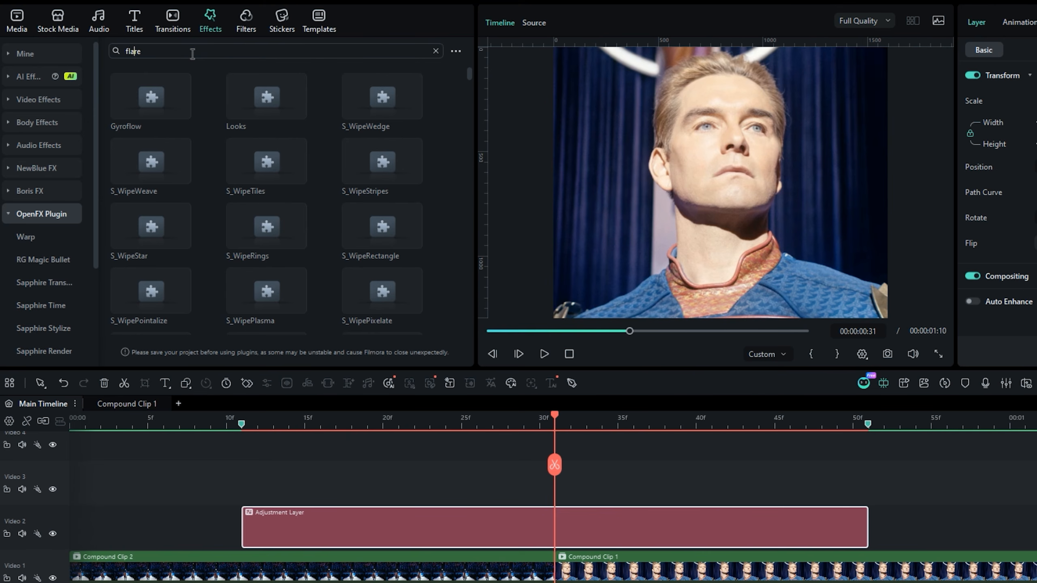
pyautogui.press('Return')
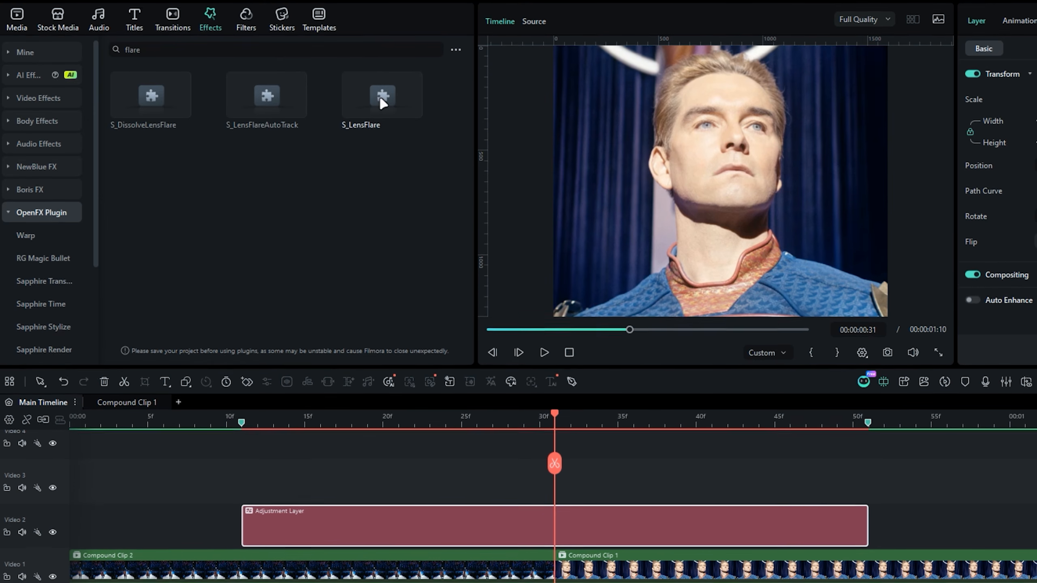
pyautogui.moveTo(388, 97); pyautogui.dragTo(454, 522)
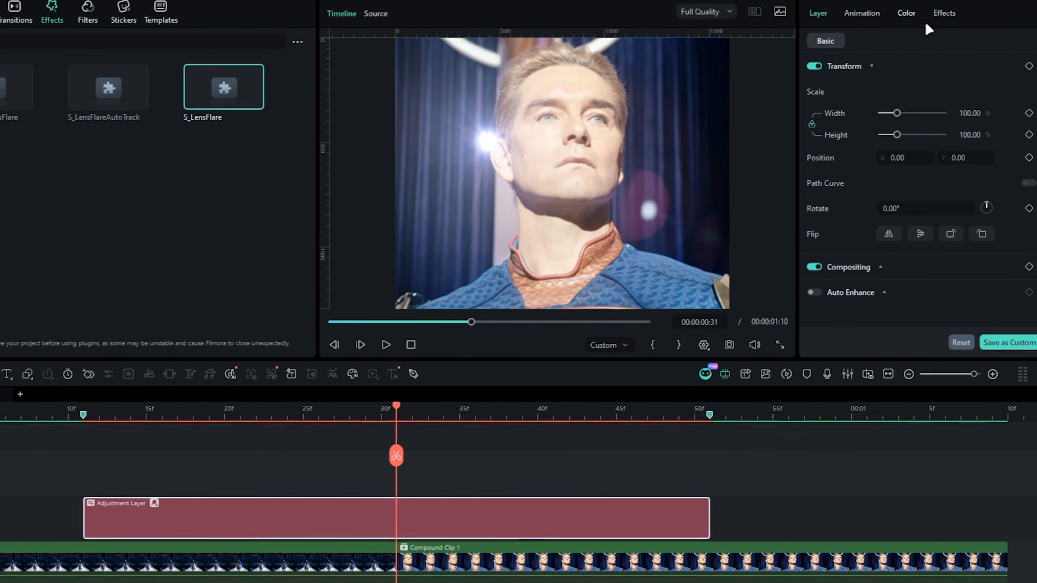
# - Browse the S_LensFlare preset library, previewing several lens flares, and load the Ares Sunset preset
pyautogui.click(943, 14)
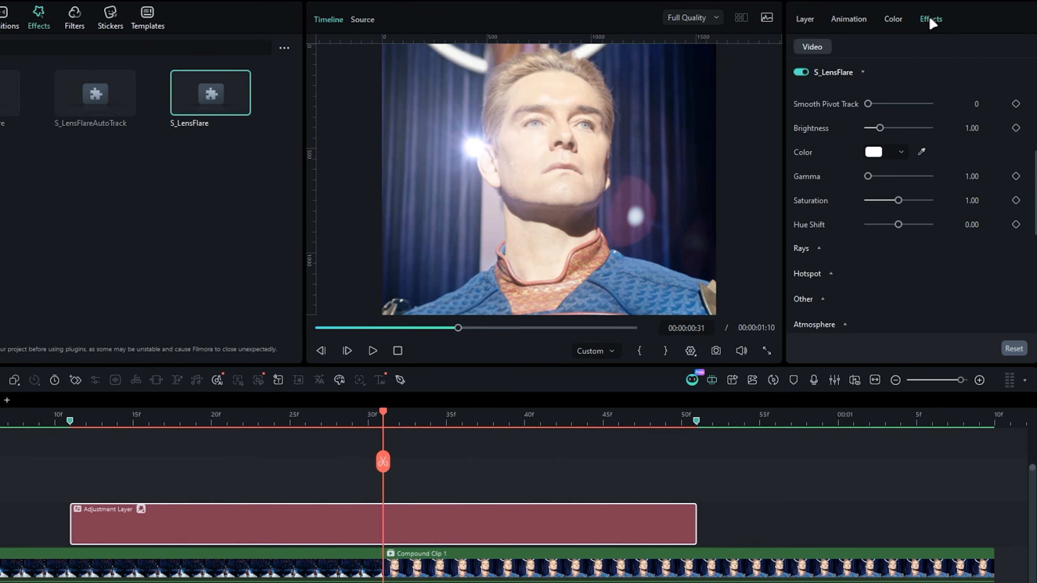
pyautogui.scroll(3, 803, 136)
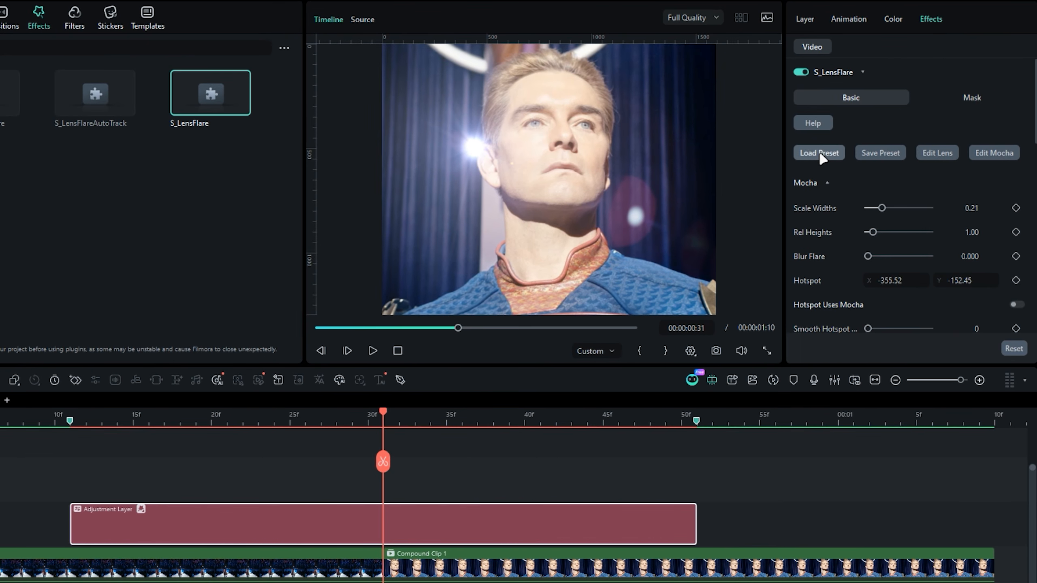
pyautogui.click(820, 153)
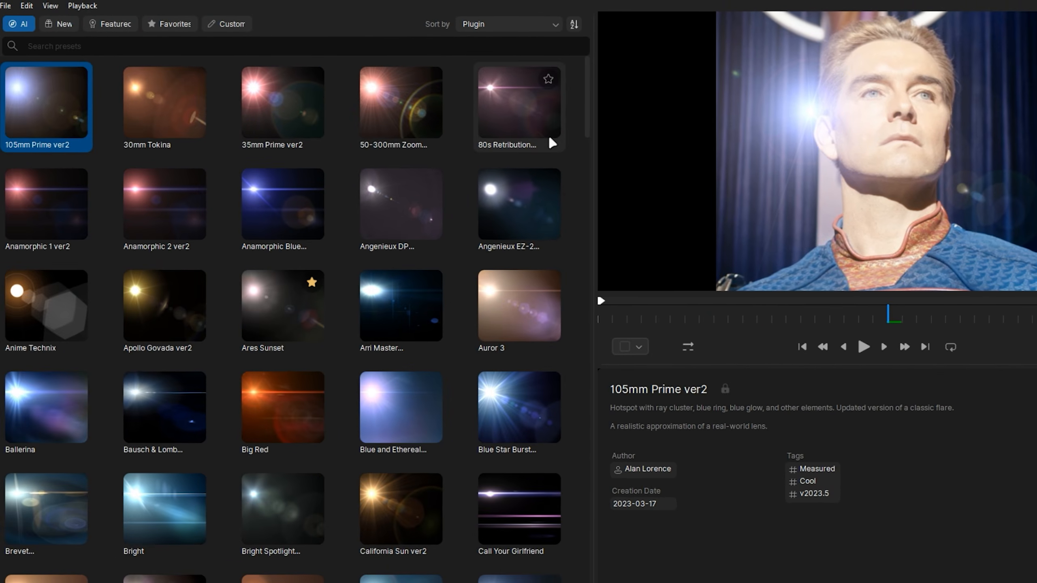
pyautogui.scroll(-5, 581, 111)
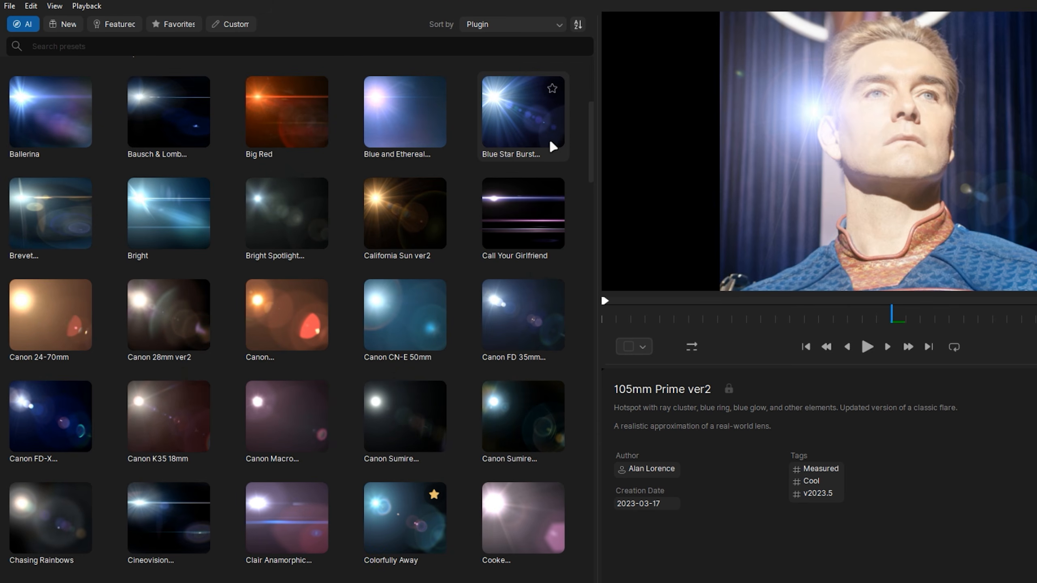
pyautogui.scroll(-2, 523, 217)
pyautogui.click(406, 245)
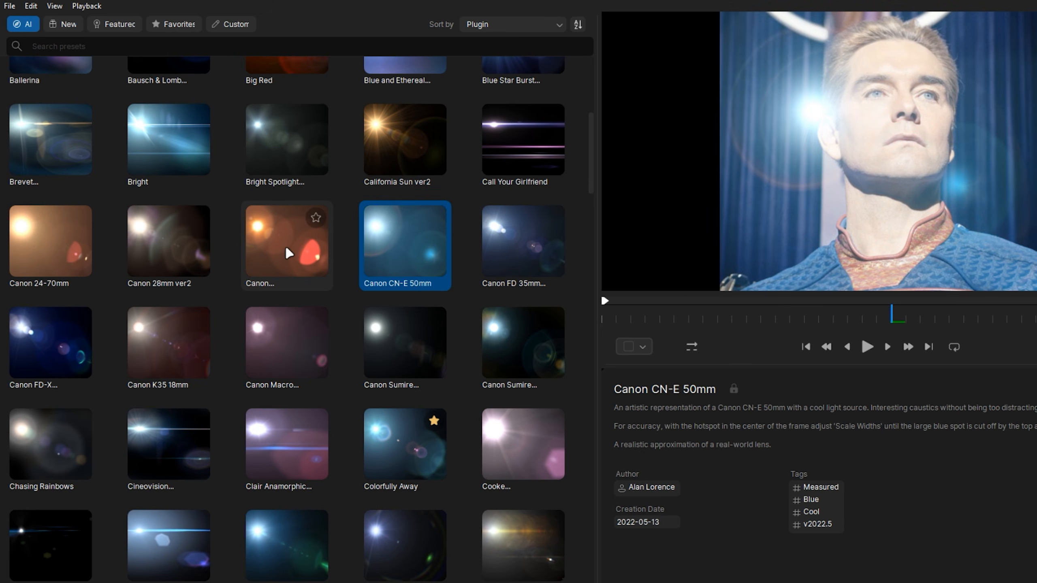
pyautogui.click(278, 261)
pyautogui.click(167, 350)
pyautogui.scroll(6, 245, 347)
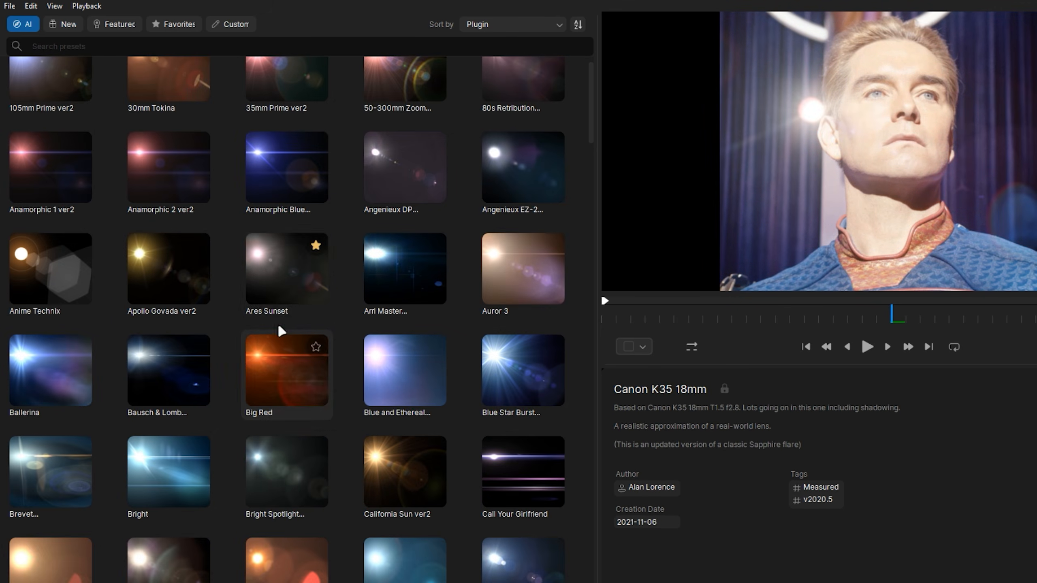
pyautogui.click(276, 317)
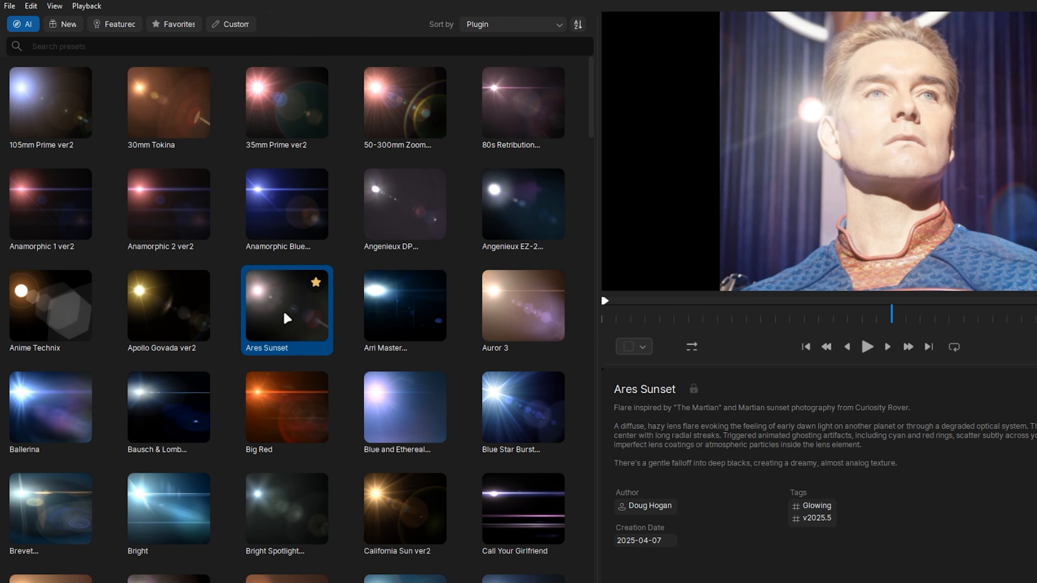
pyautogui.doubleClick(284, 314)
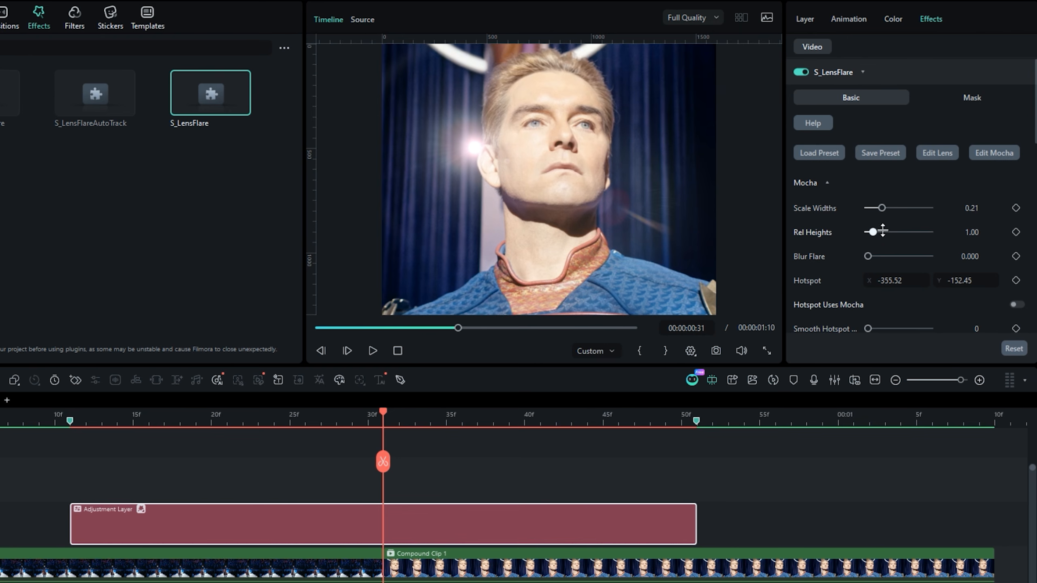
# - Set the flare's Scale Widths to 0.91 and keyframe its Hotspot at X -883.52, Y -712.45 at the adjustment layer's start
pyautogui.moveTo(887, 209); pyautogui.dragTo(979, 208)
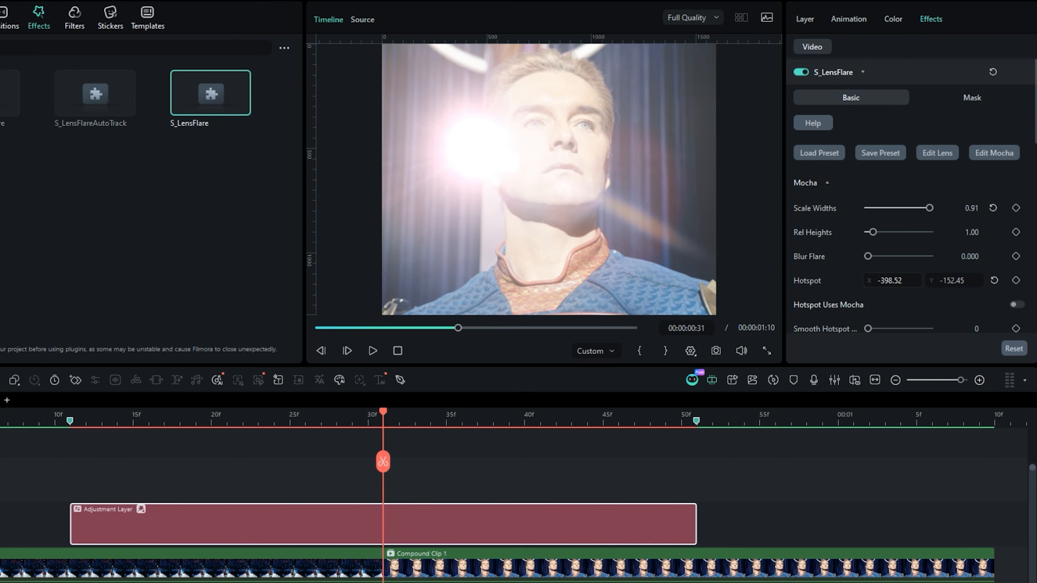
pyautogui.moveTo(885, 280)
pyautogui.mouseDown()
pyautogui.moveTo(857, 286)
pyautogui.moveTo(880, 286)
pyautogui.mouseUp()
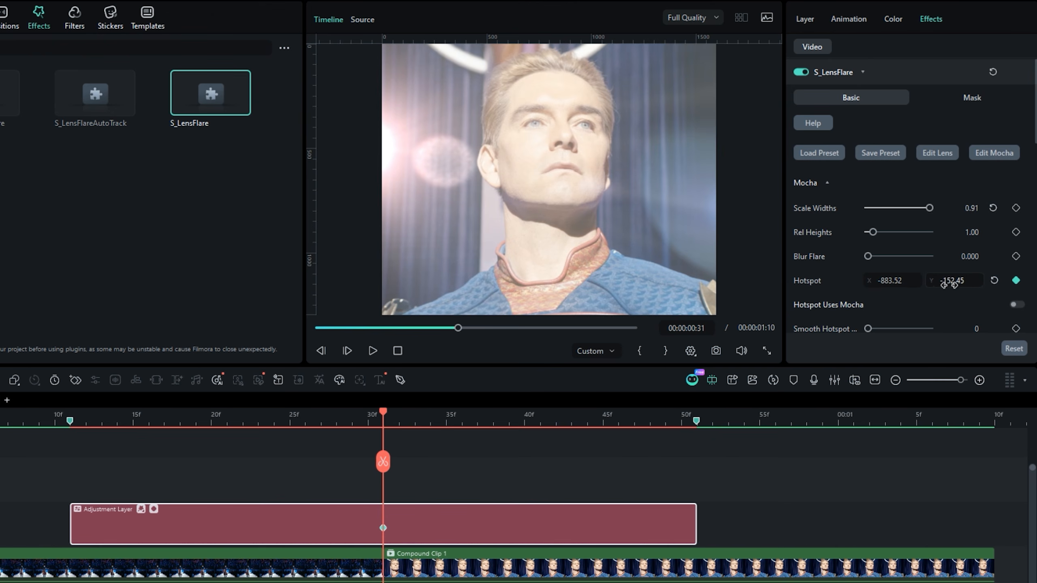
pyautogui.moveTo(952, 281); pyautogui.dragTo(920, 281)
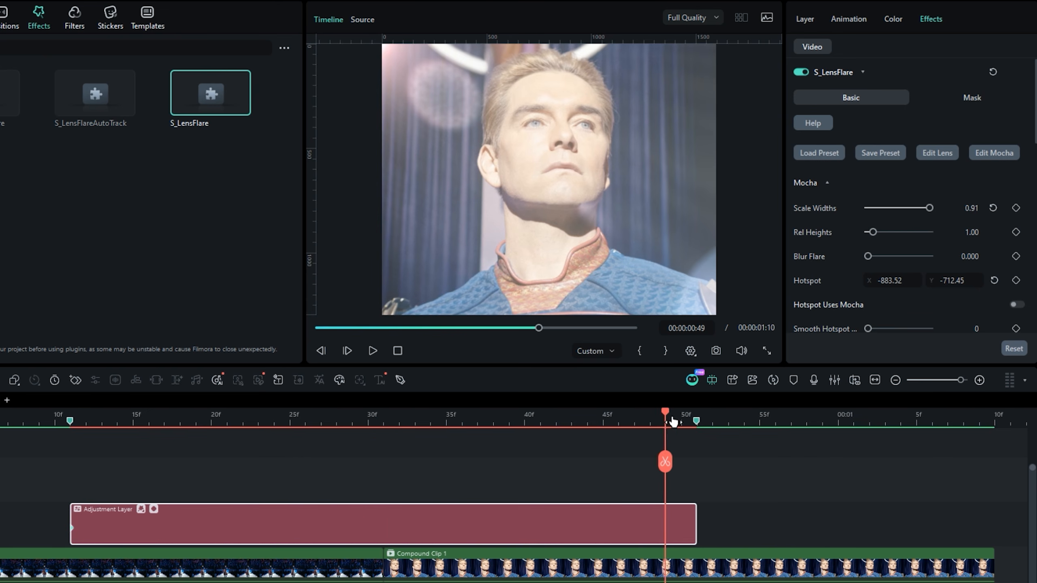
# - Keyframe the Hotspot at X 951.48, Y 727.55, shift that keyframe to the adjustment layer's end and return to frame 31
pyautogui.moveTo(673, 422); pyautogui.dragTo(686, 421)
pyautogui.moveTo(882, 281); pyautogui.dragTo(1020, 281)
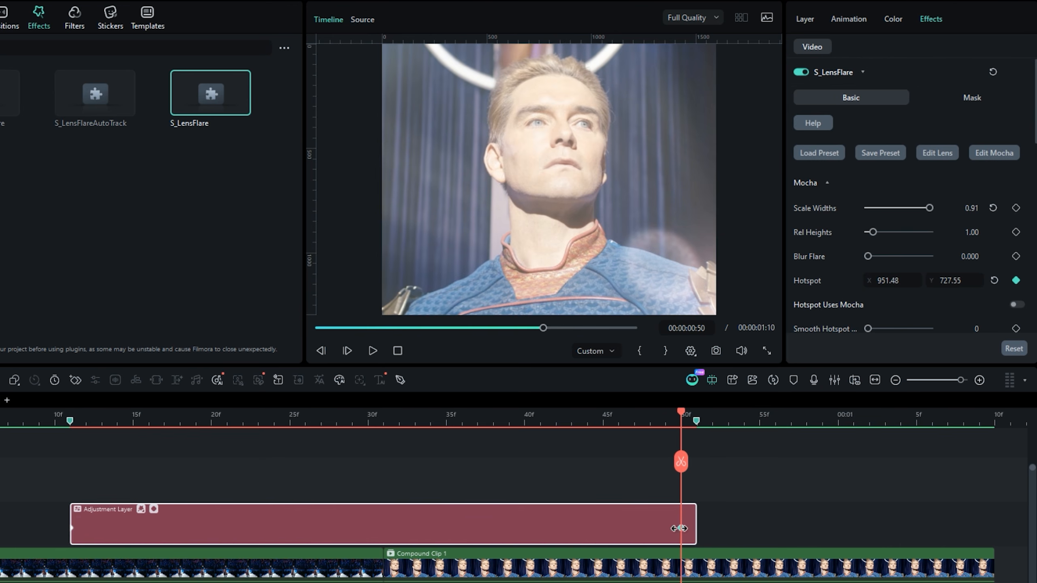
pyautogui.moveTo(679, 529); pyautogui.dragTo(741, 514)
pyautogui.moveTo(681, 416); pyautogui.dragTo(383, 457)
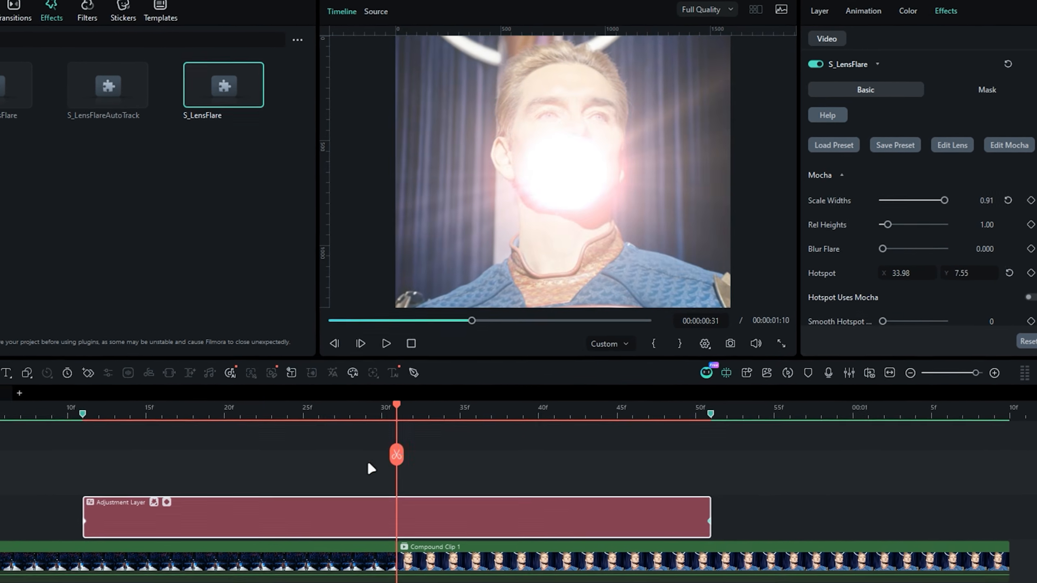
# - Ease the Hotspot X keyframe curve into a steep S shape, with the end handle at frame 19 and the start handle at frame 44
pyautogui.click(154, 509)
pyautogui.scroll(-3, 402, 405)
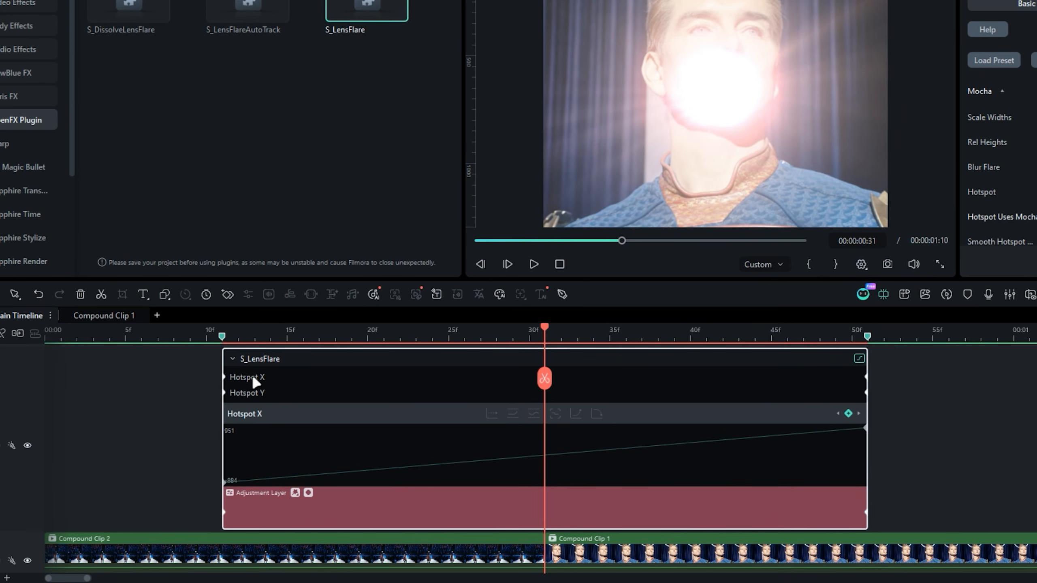
pyautogui.rightClick(222, 482)
pyautogui.click(286, 379)
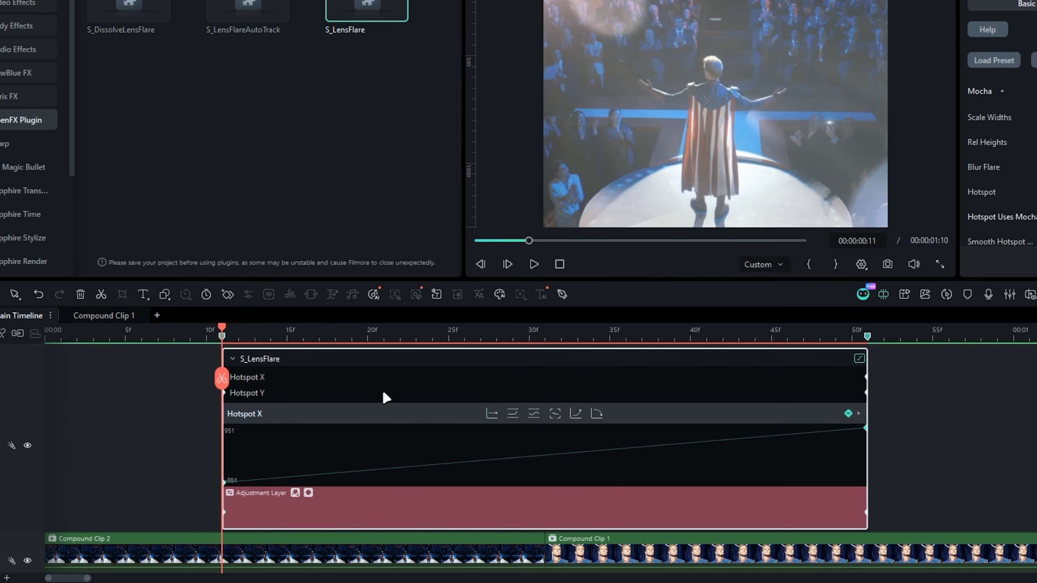
pyautogui.click(598, 411)
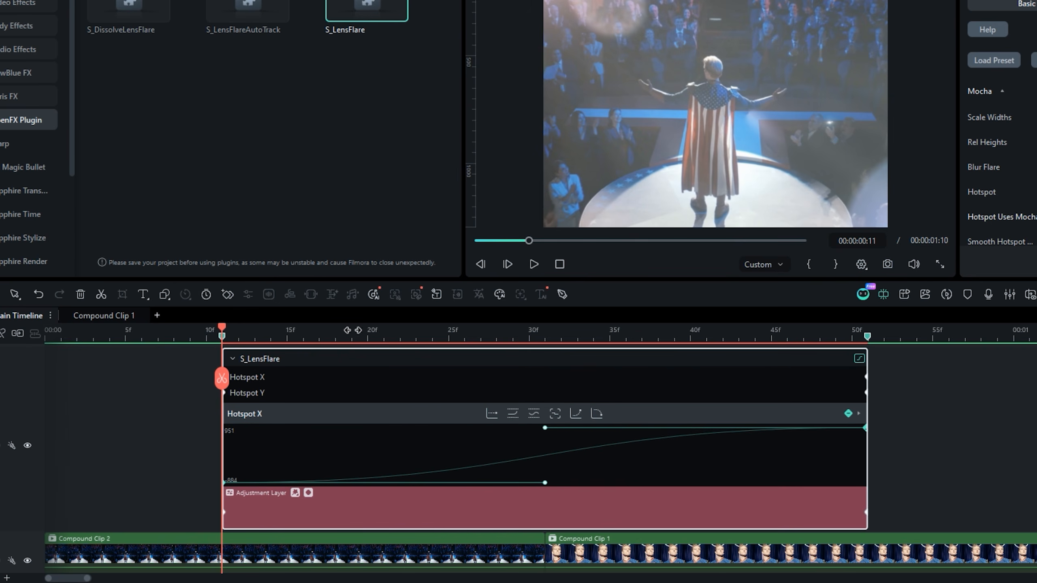
pyautogui.click(353, 330)
pyautogui.moveTo(545, 427); pyautogui.dragTo(351, 430)
pyautogui.click(755, 335)
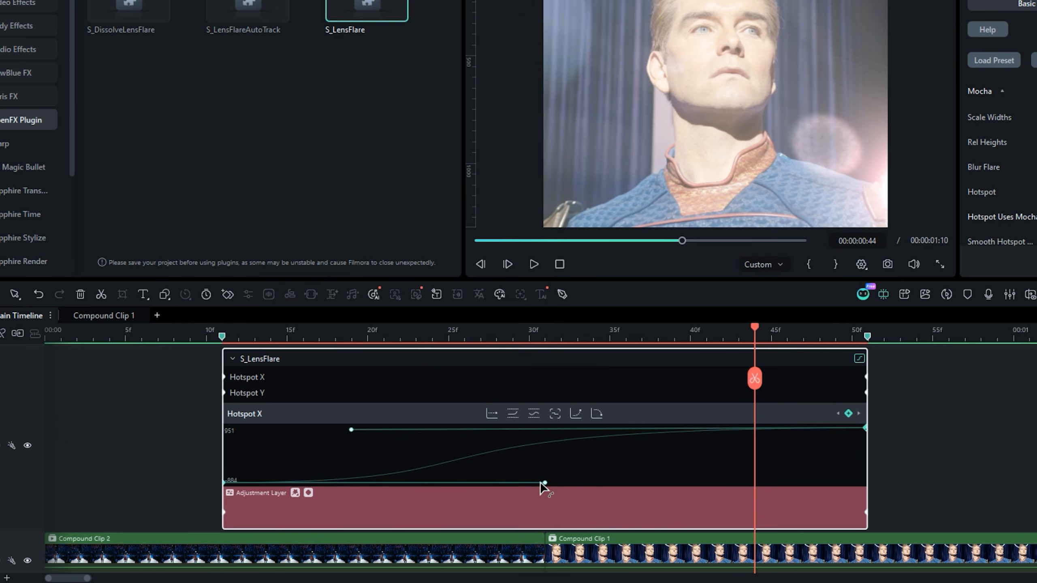
pyautogui.moveTo(545, 483); pyautogui.dragTo(755, 482)
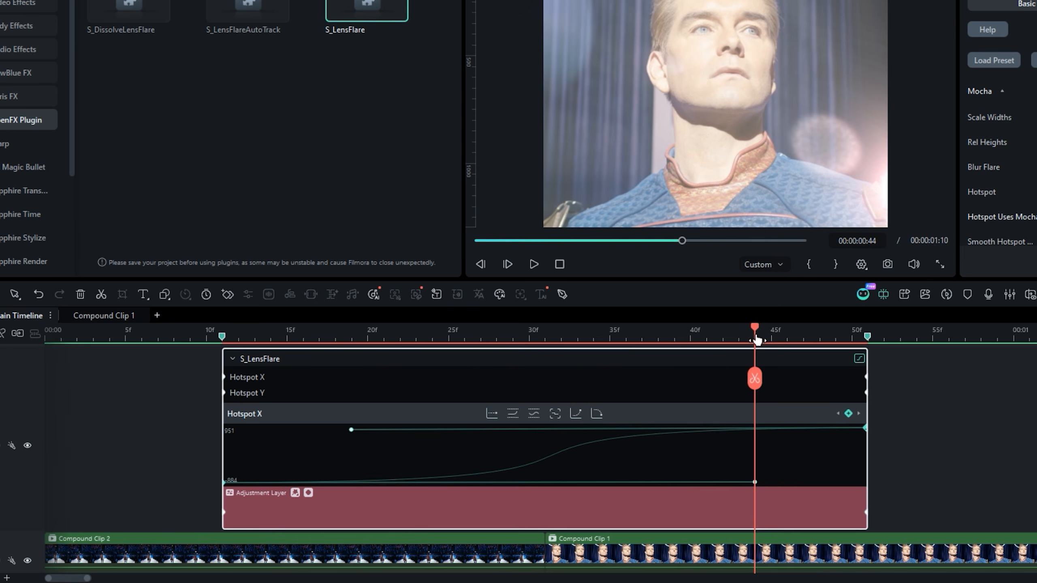
pyautogui.moveTo(754, 329); pyautogui.dragTo(370, 377)
# - Shape the Hotspot Y curve with its end handle at frame 19 and start handle at frame 44, and play back the transition
pyautogui.click(258, 392)
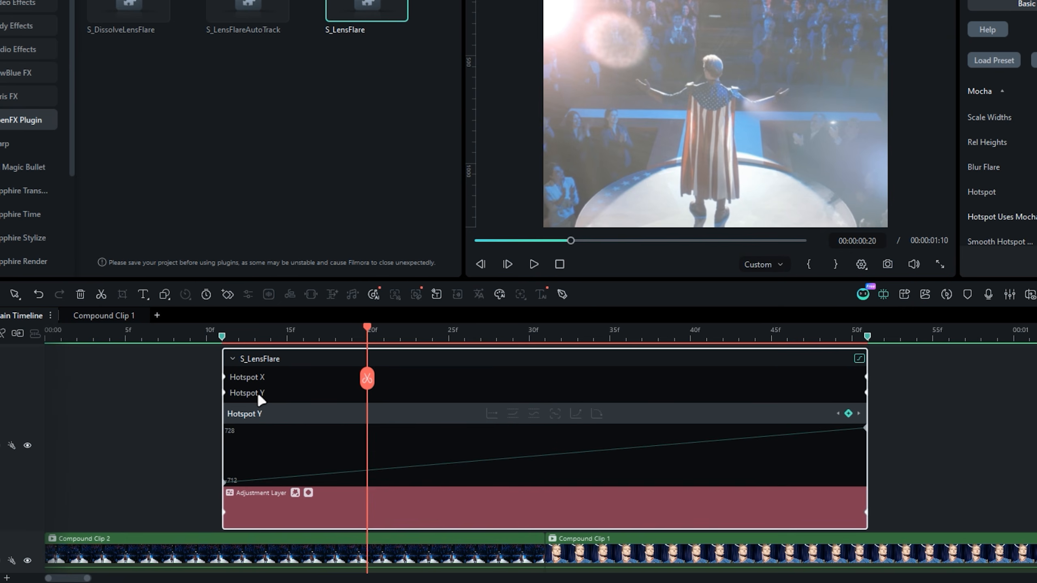
pyautogui.rightClick(226, 480)
pyautogui.click(274, 337)
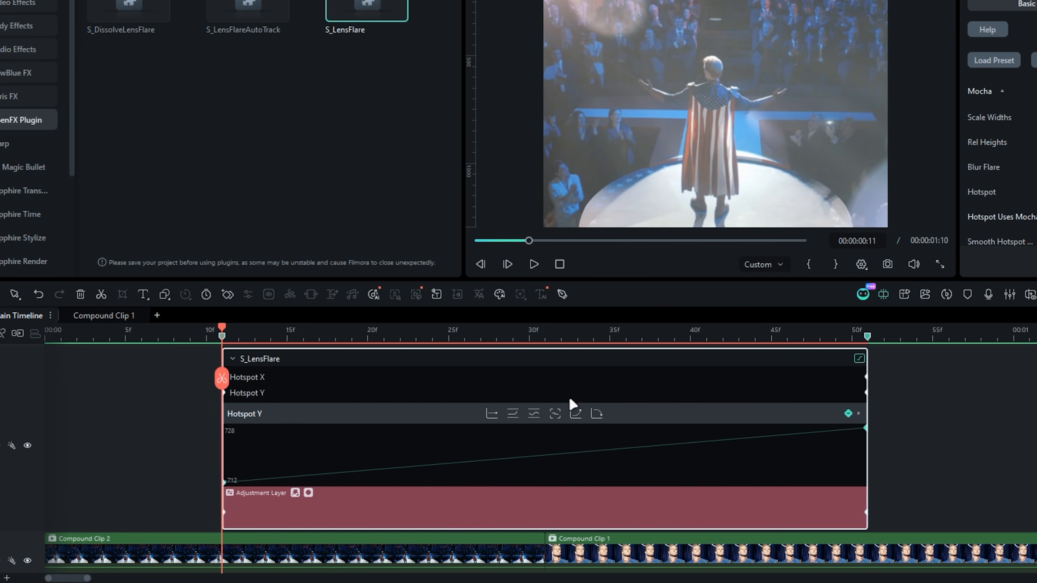
pyautogui.click(596, 413)
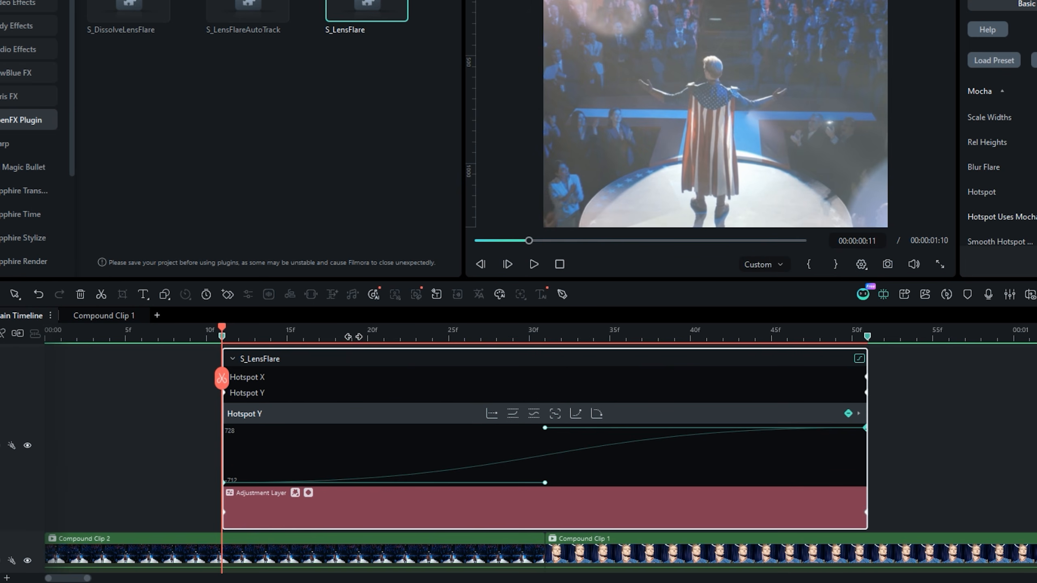
pyautogui.click(351, 333)
pyautogui.moveTo(545, 428); pyautogui.dragTo(351, 428)
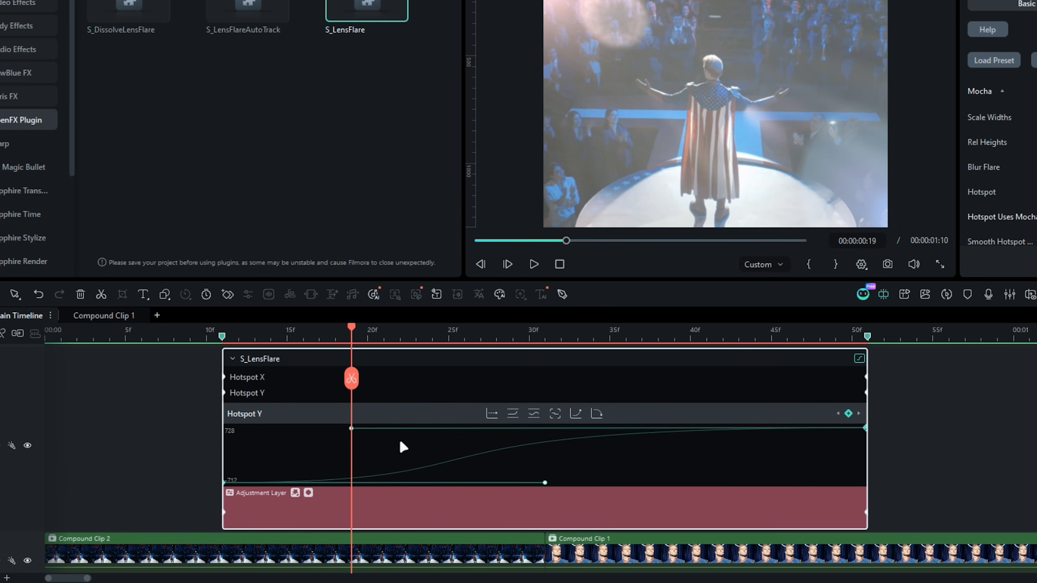
pyautogui.click(755, 336)
pyautogui.moveTo(545, 483); pyautogui.dragTo(754, 483)
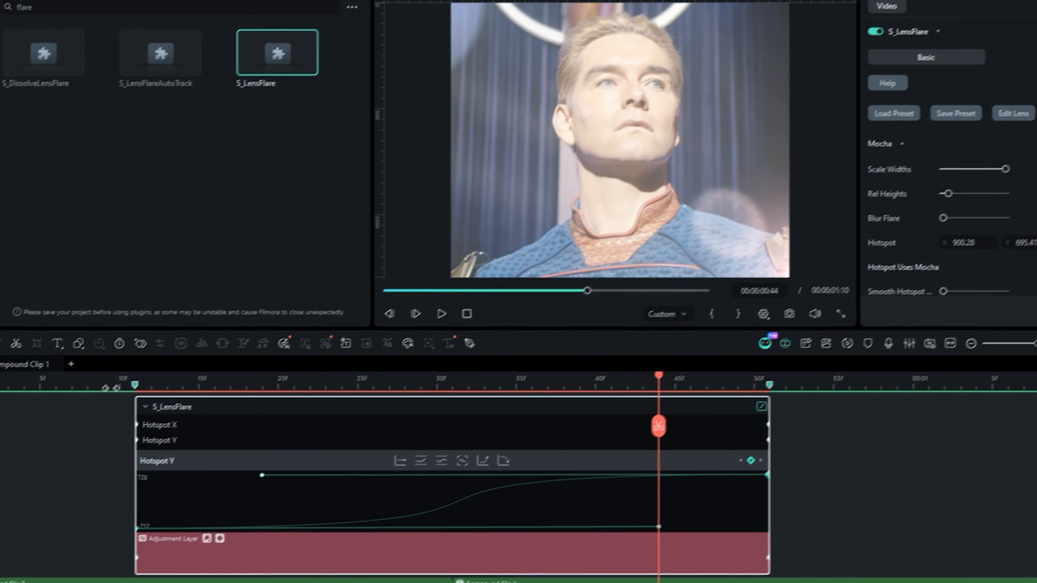
pyautogui.click(162, 345)
pyautogui.press('space')
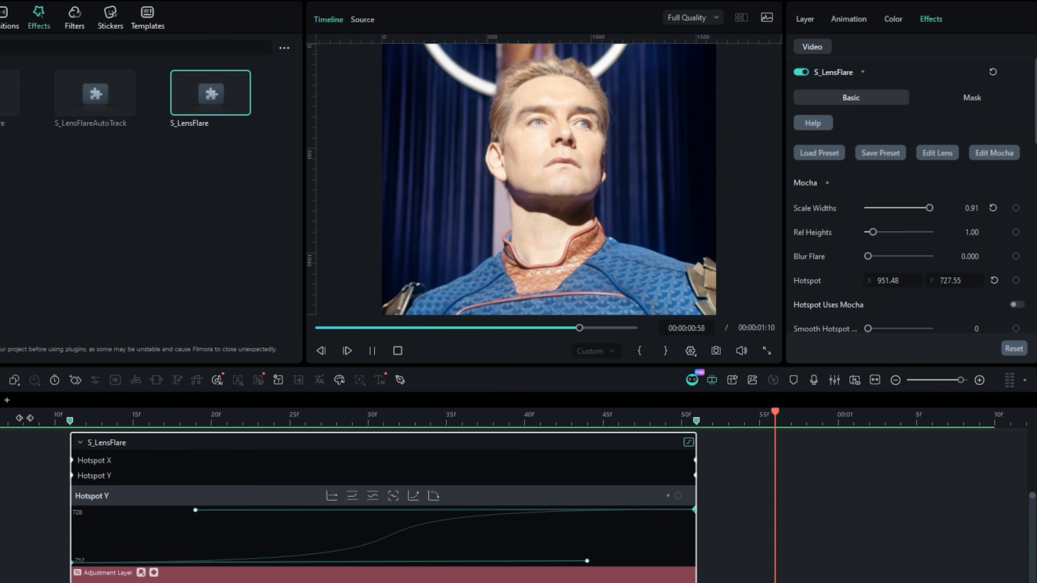
# - Add a Brightness keyframe of 1.00 to the lens flare at the cut on frame 31
pyautogui.click(349, 419)
pyautogui.moveTo(351, 419); pyautogui.dragTo(388, 424)
pyautogui.scroll(-5, 843, 285)
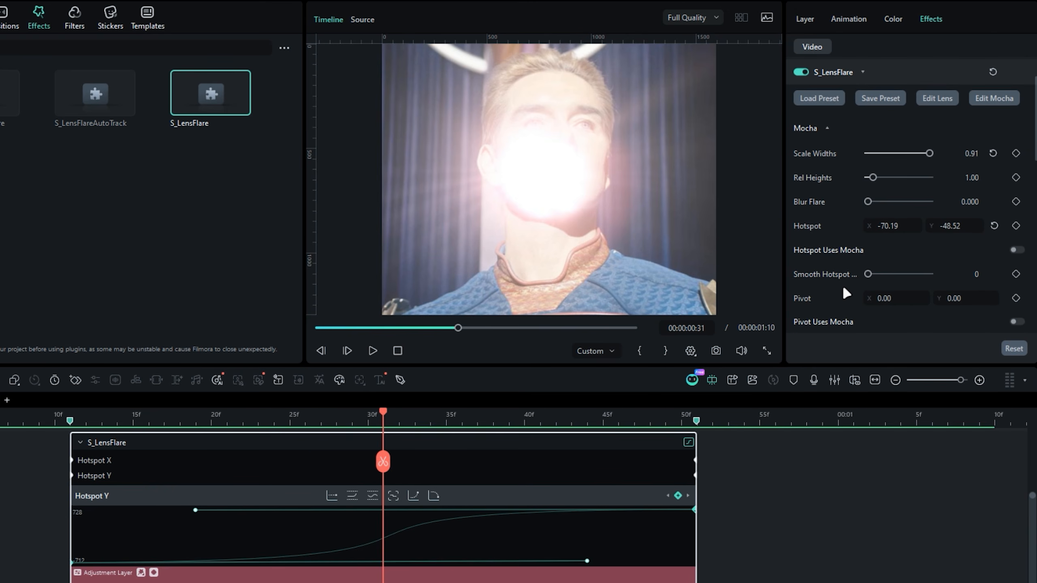
pyautogui.scroll(-1, 848, 277)
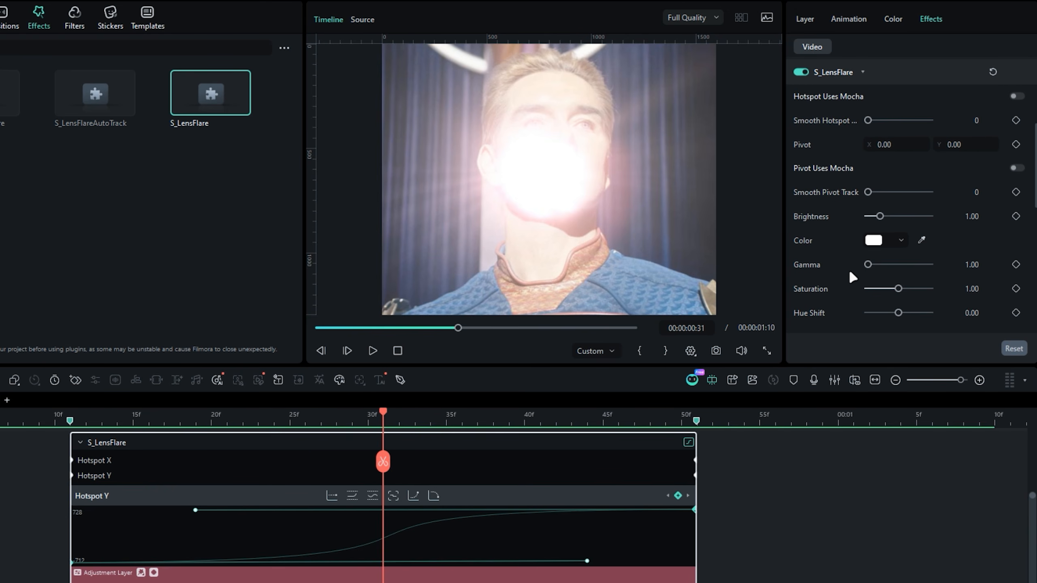
pyautogui.click(1016, 216)
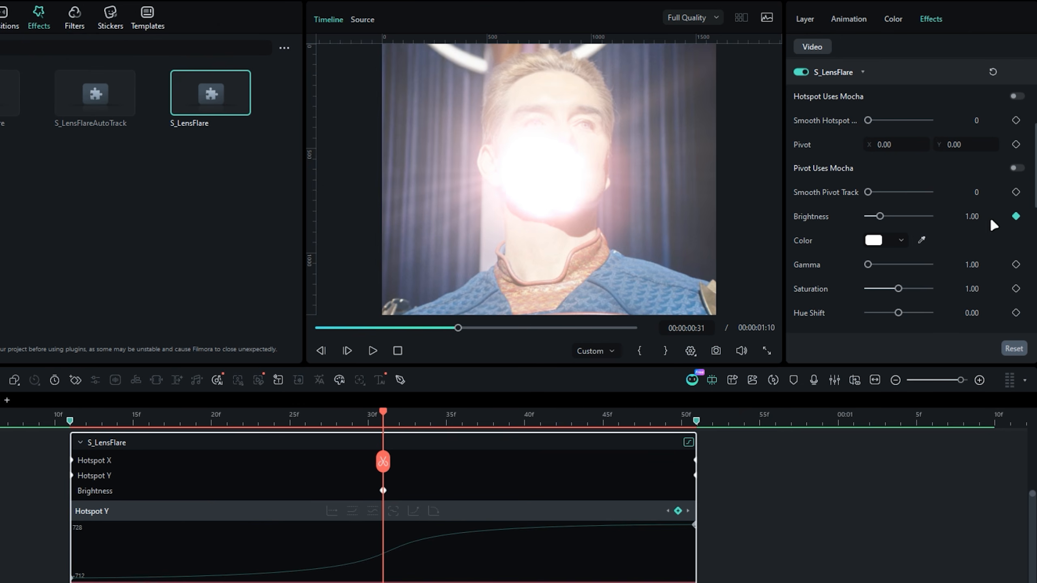
# - Set the lens flare's Brightness keyframe at the cut to 3.00
pyautogui.click(976, 216)
pyautogui.write('3')
pyautogui.press('Return')
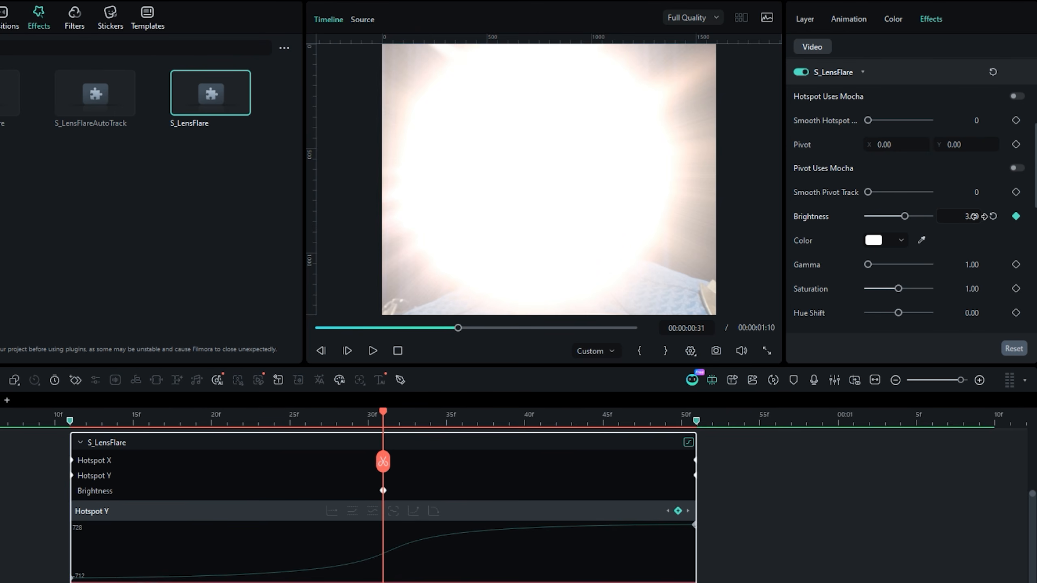
# - Keyframe the lens flare's Brightness at 0.00 on the adjustment layer's start at frame 11 and its end at frame 51
pyautogui.click(101, 421)
pyautogui.press('Left')
pyautogui.press('Left')
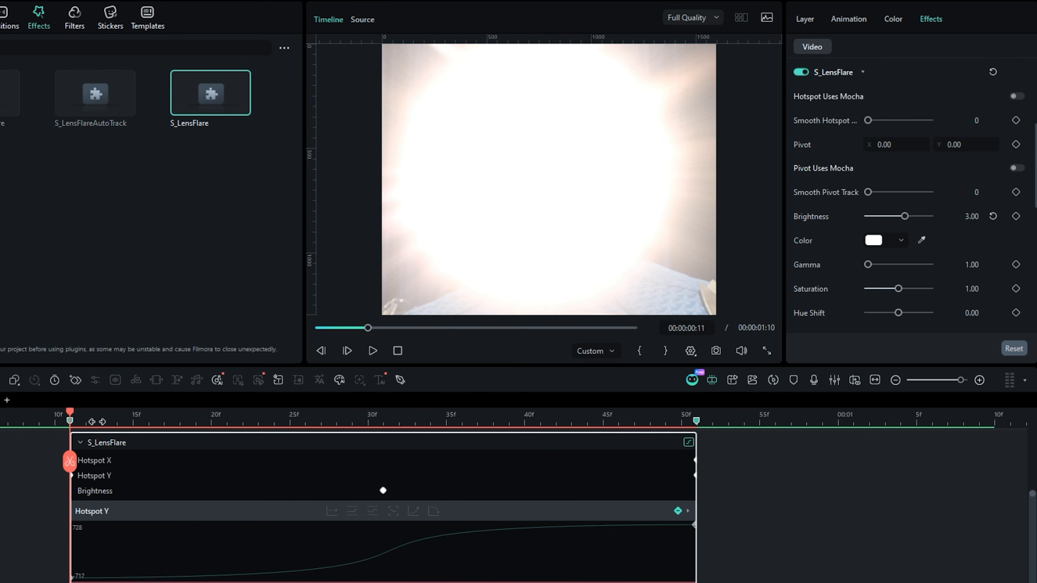
pyautogui.moveTo(904, 216); pyautogui.dragTo(822, 219)
pyautogui.click(661, 415)
pyautogui.press('Right')
pyautogui.press('Right')
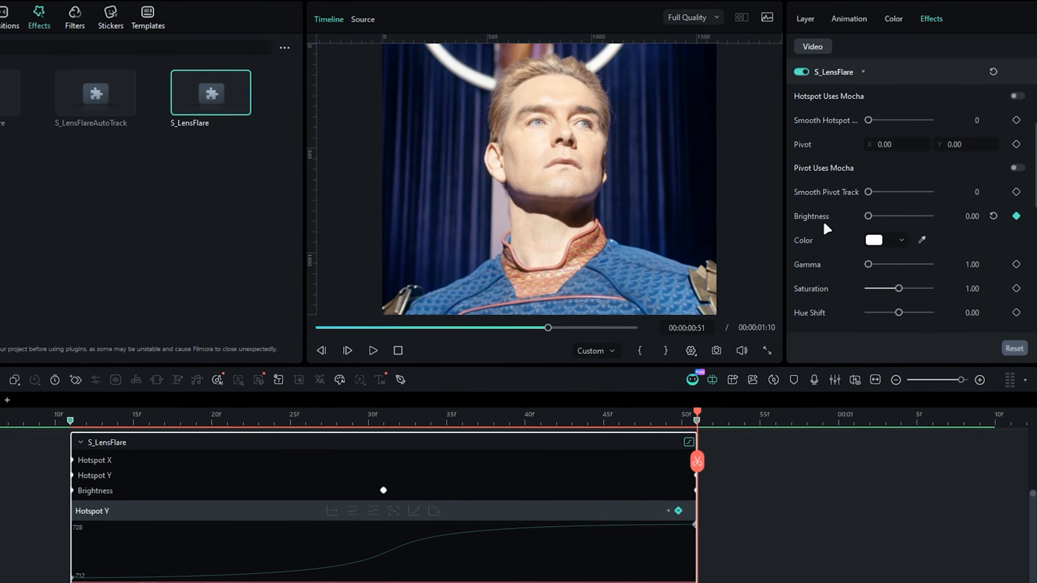
# - Ease the Brightness curve at its first and last keyframes, and play back the transition
pyautogui.click(383, 419)
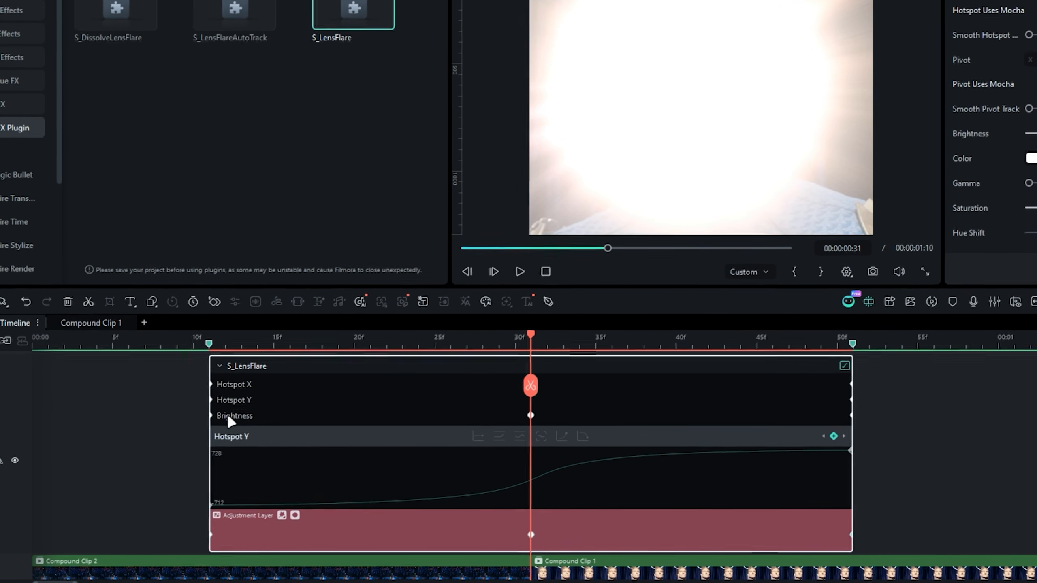
pyautogui.click(230, 416)
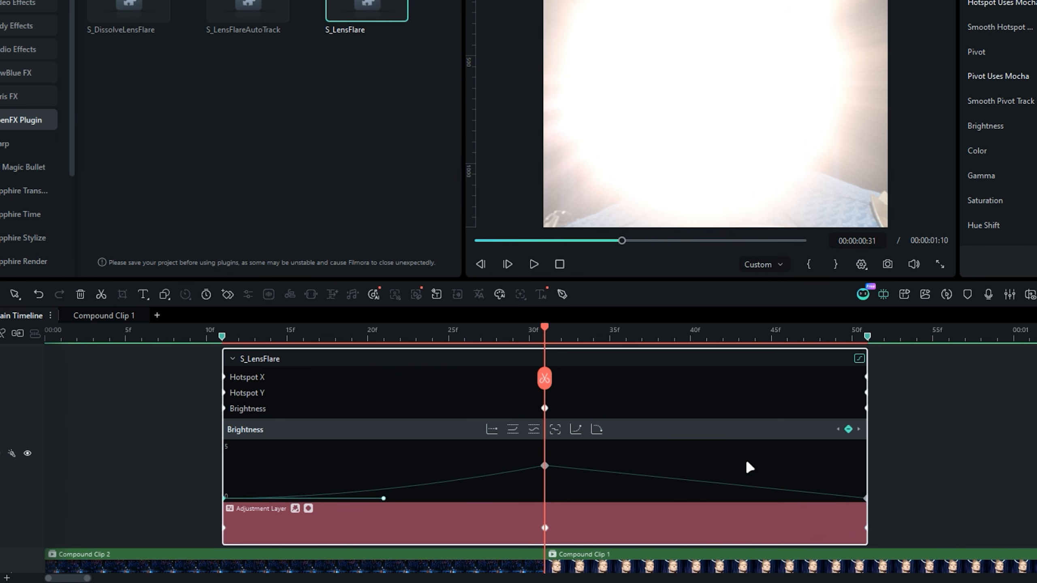
pyautogui.click(599, 426)
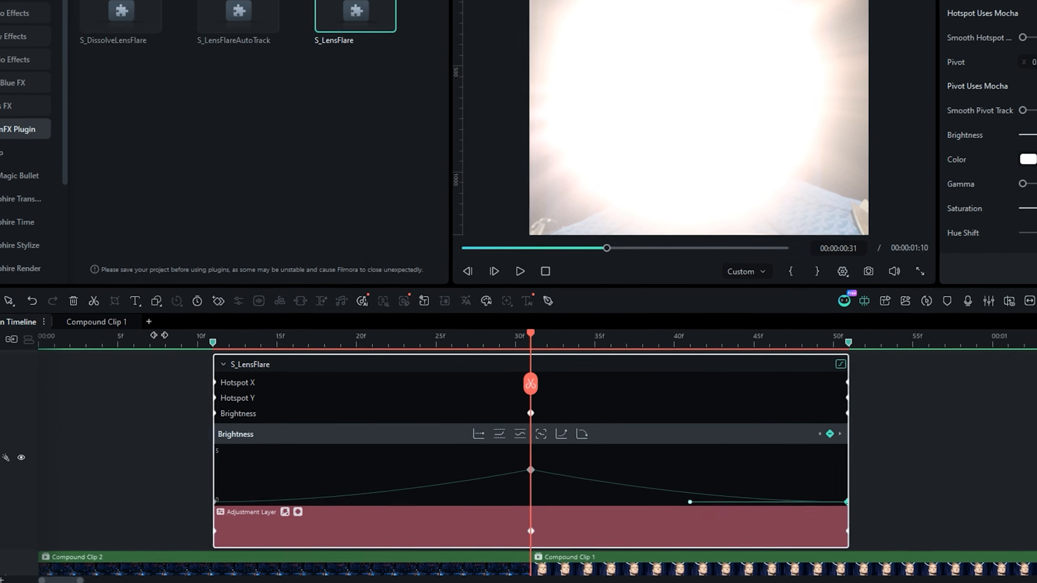
pyautogui.click(170, 331)
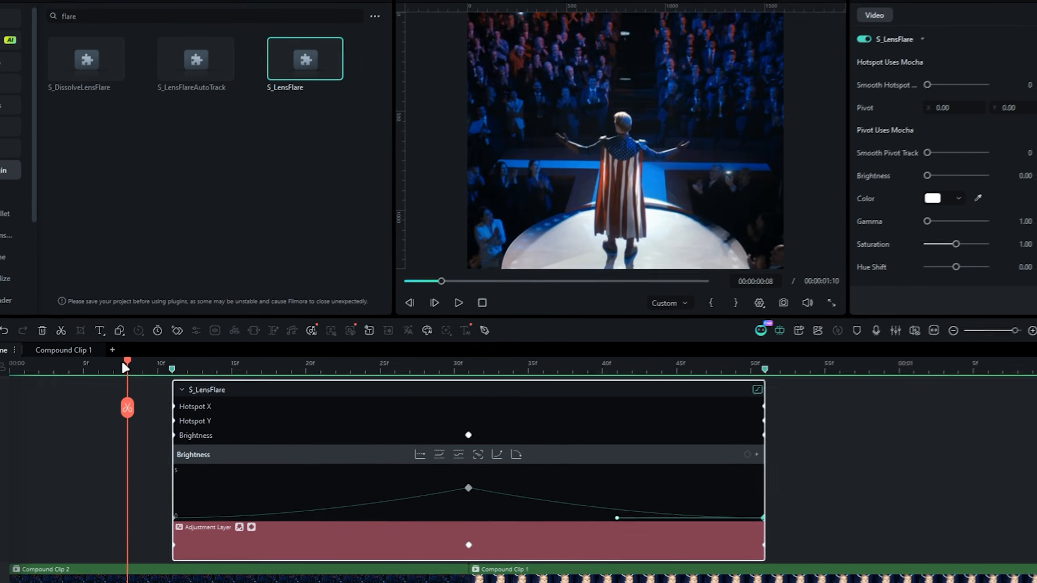
pyautogui.press('space')
pyautogui.press('space')
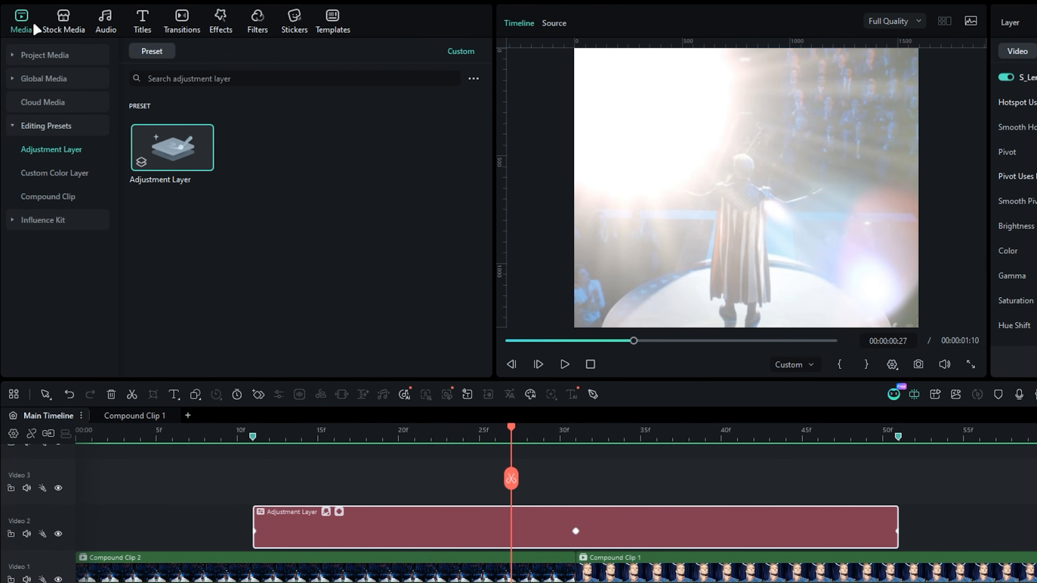
# - Add a second adjustment layer on Video 3 above the lens flare layer, starting at frame 8
pyautogui.moveTo(172, 147); pyautogui.dragTo(342, 500)
pyautogui.click(253, 332)
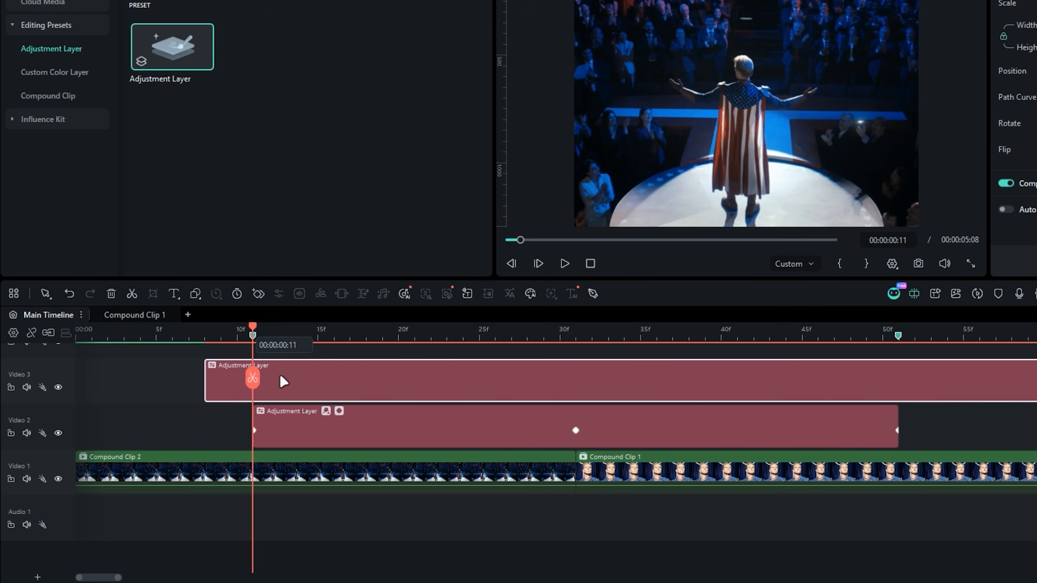
pyautogui.press('Left')
pyautogui.press('Left')
pyautogui.press('Left')
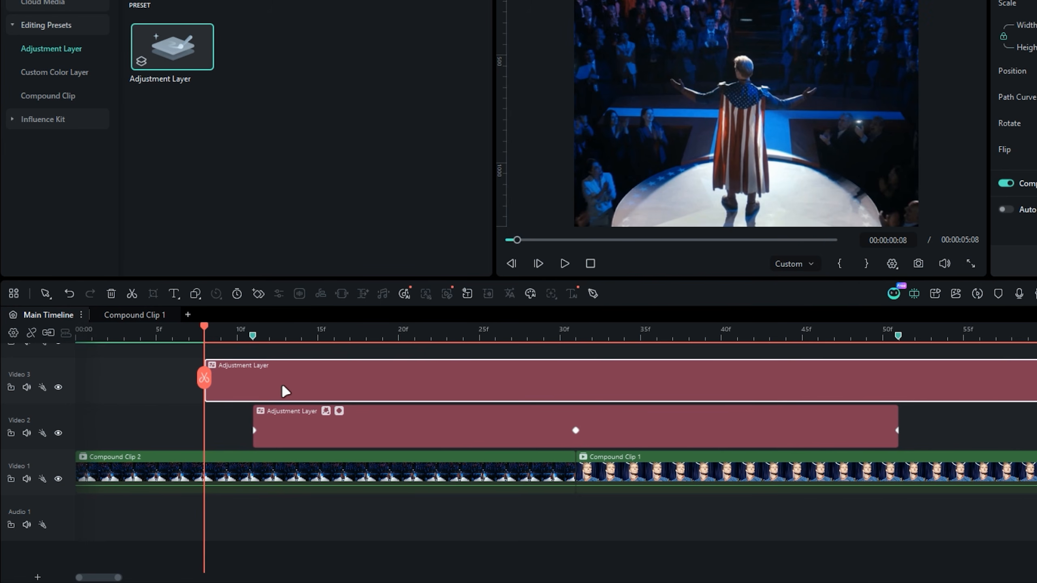
# - Trim the new adjustment layer to end at frame 55, a few frames past the lens flare layer
pyautogui.click(898, 330)
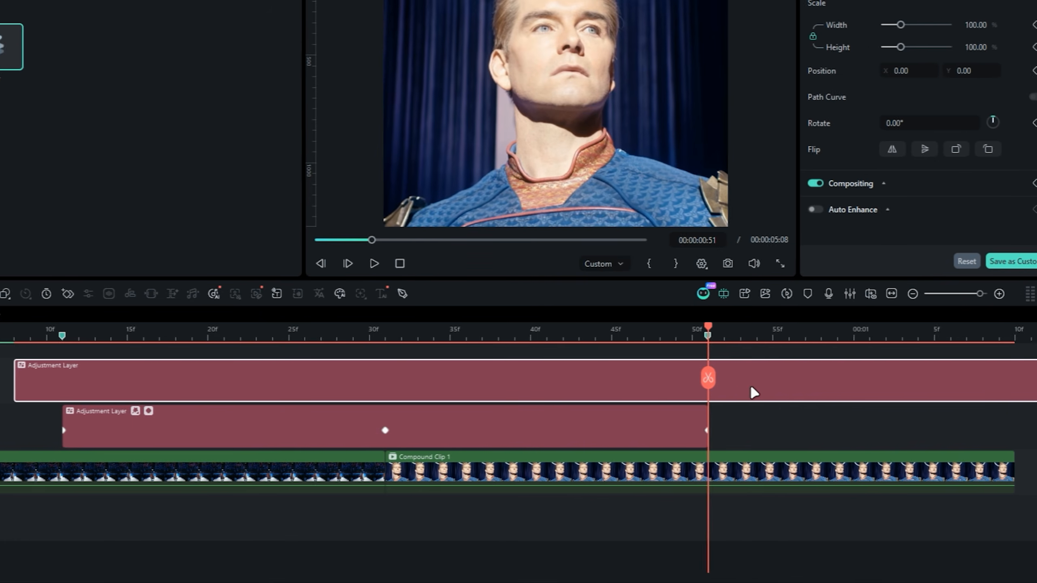
pyautogui.press('Right')
pyautogui.press('Right')
pyautogui.press('Right')
pyautogui.press('Right')
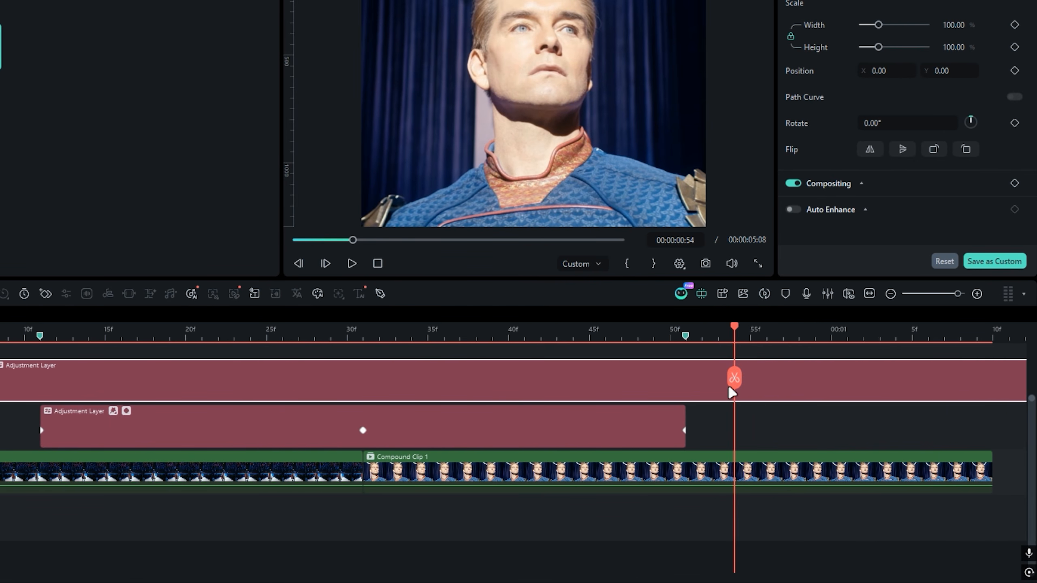
pyautogui.click(770, 380)
pyautogui.press('Delete')
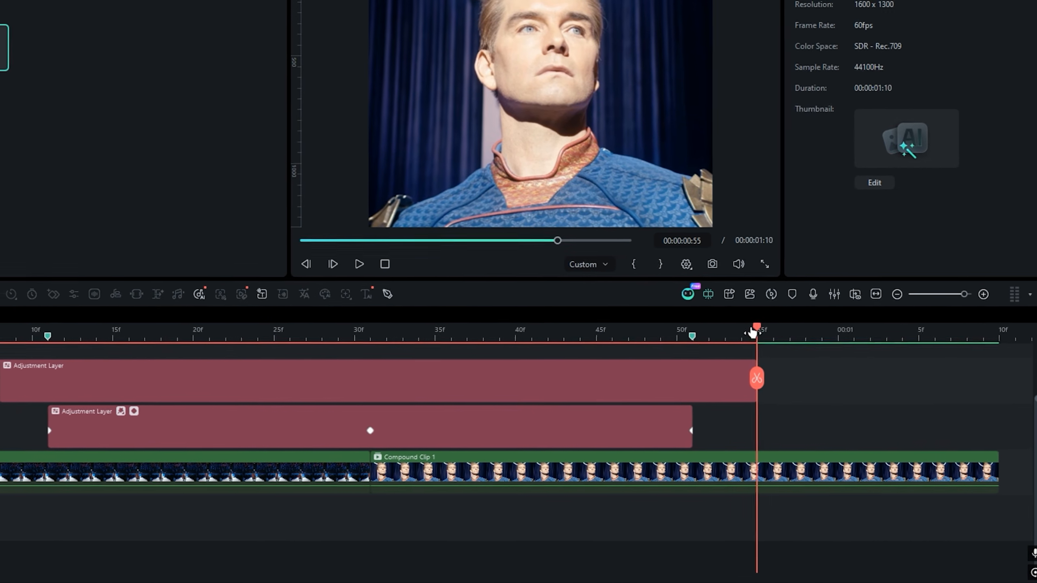
# - Find the S_Shake OpenFX effect by searching "shake" and apply it to the Video 3 adjustment layer
pyautogui.moveTo(749, 328); pyautogui.dragTo(383, 365)
pyautogui.press('Left')
pyautogui.press('Left')
pyautogui.press('Left')
pyautogui.press('Left')
pyautogui.click(527, 393)
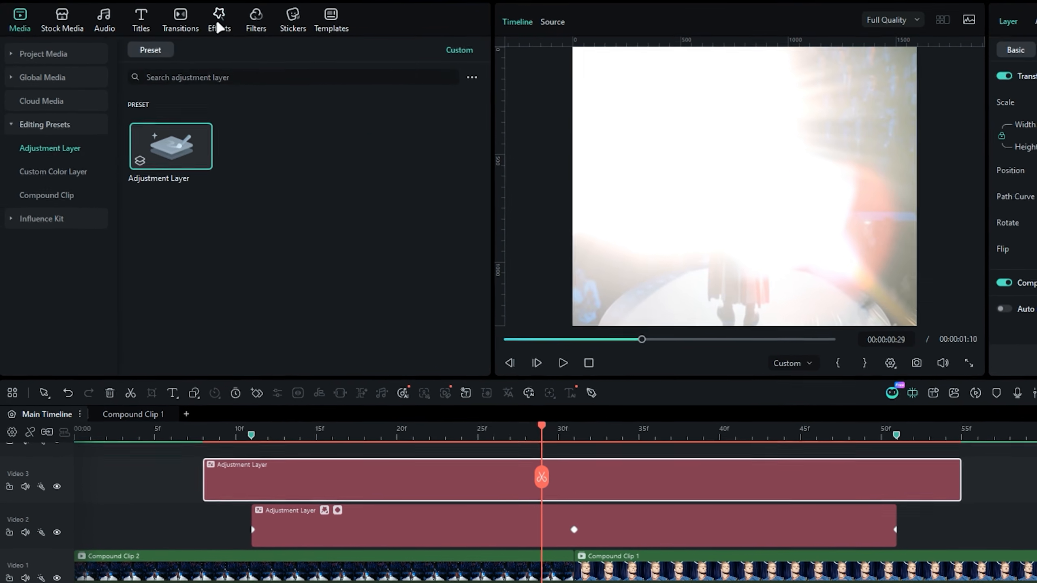
pyautogui.click(219, 28)
pyautogui.click(65, 218)
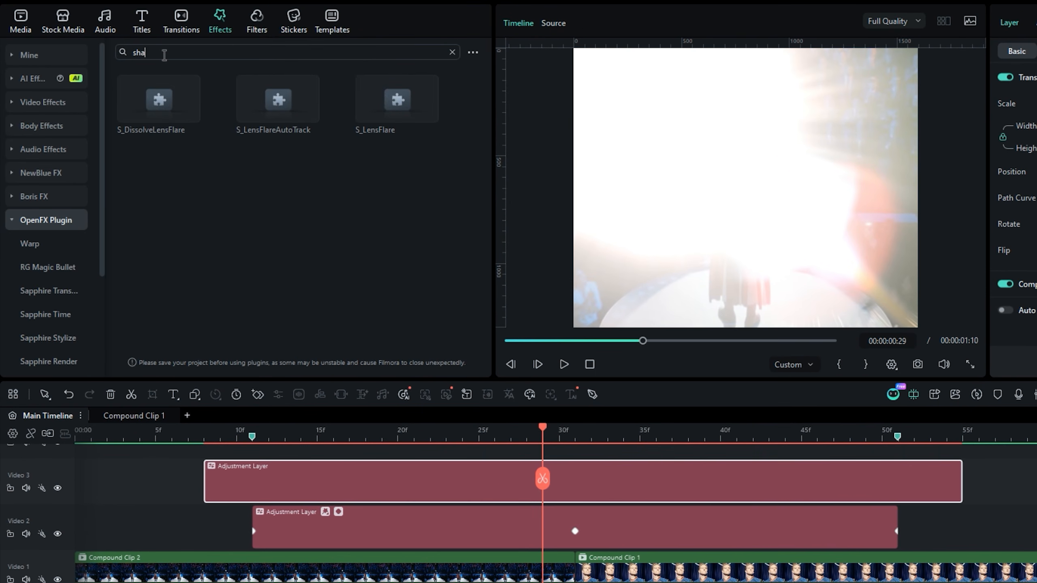
pyautogui.press('Return')
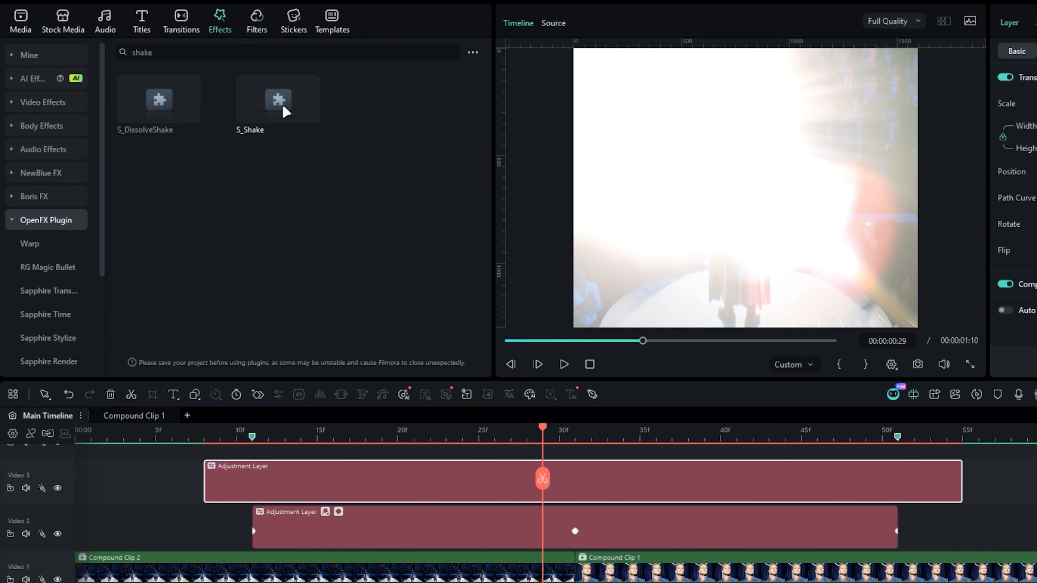
pyautogui.moveTo(286, 111); pyautogui.dragTo(422, 485)
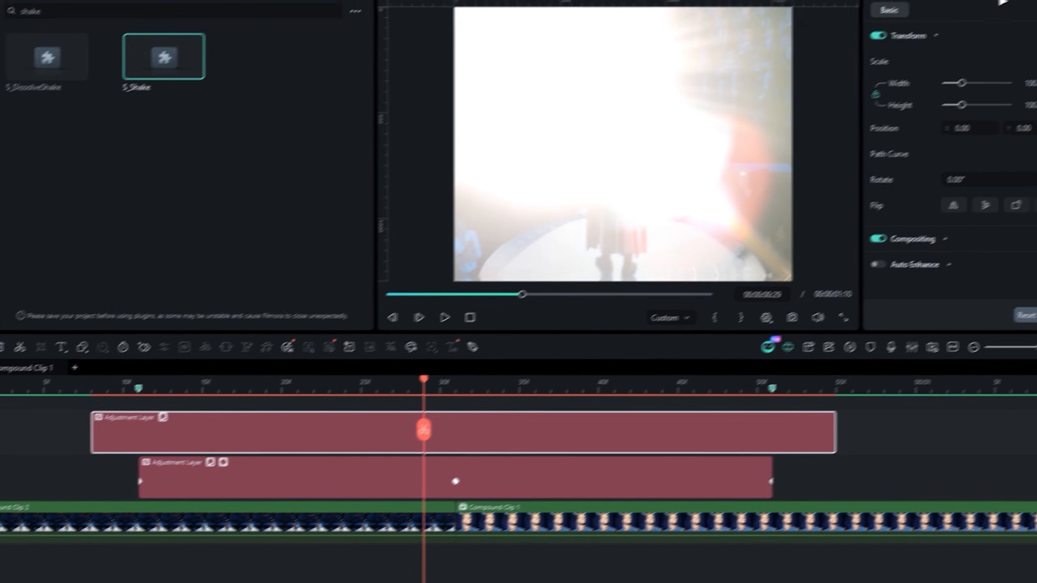
# - Set the S_Shake Amplitude to 0.80 and keyframe it at the cut on frame 31
pyautogui.click(931, 20)
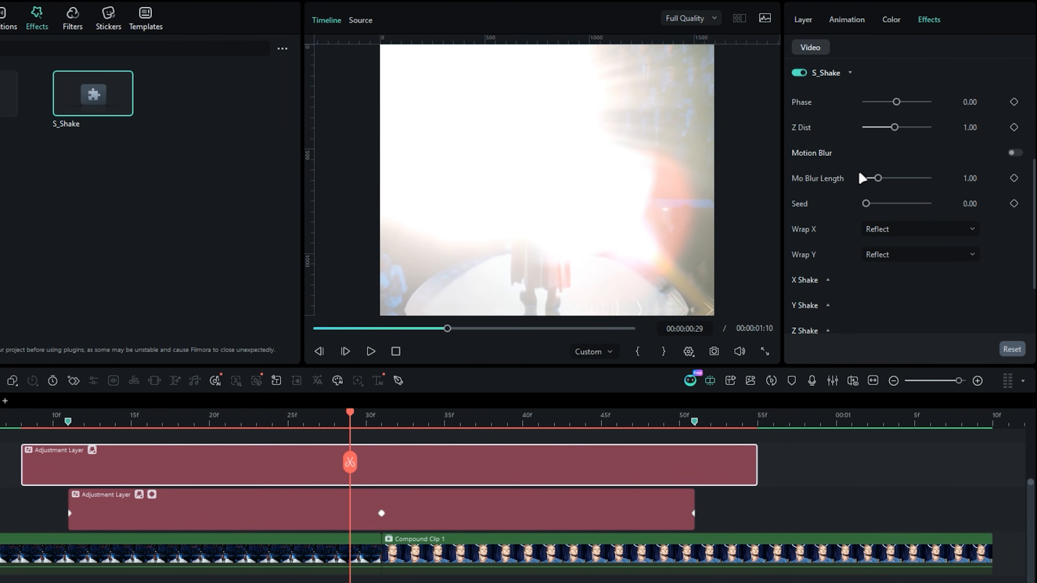
pyautogui.scroll(5, 861, 179)
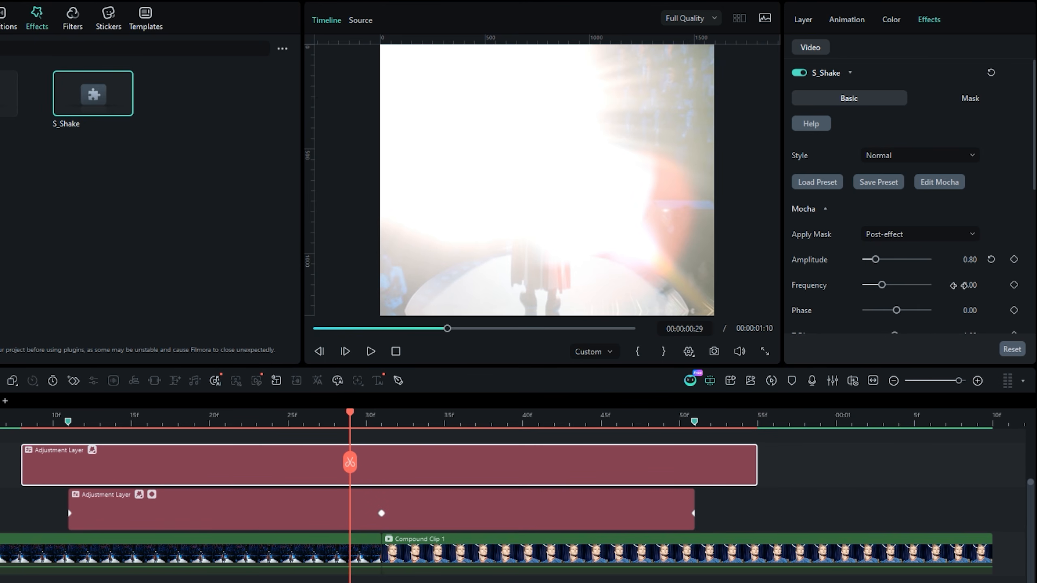
pyautogui.scroll(1, 428, 475)
pyautogui.click(1014, 259)
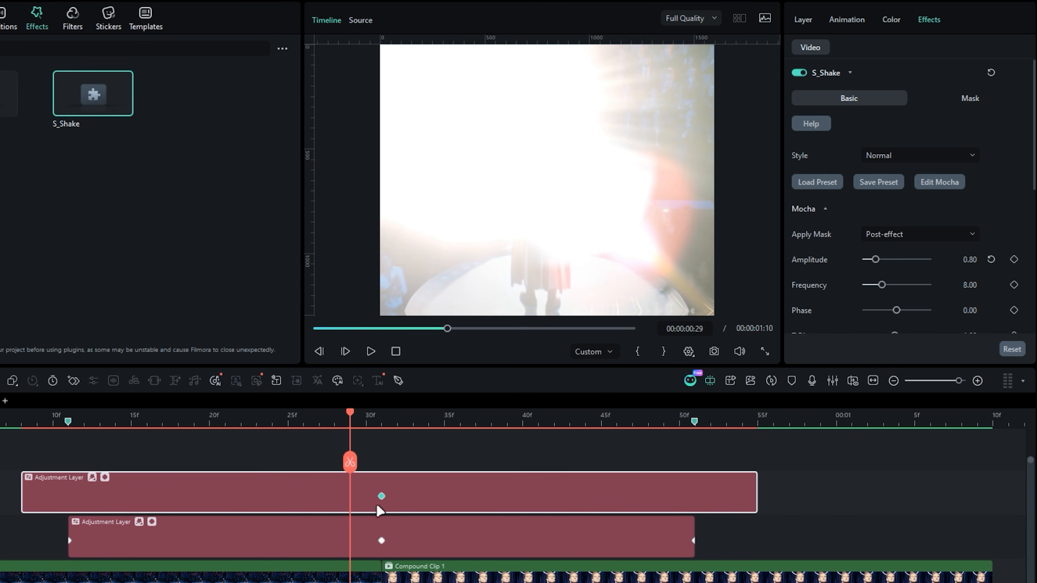
# - Keyframe the shake Amplitude at 0.00 on the layer's start at frame 8 and end at frame 55, and return to the cut
pyautogui.press('Up')
pyautogui.press('Up')
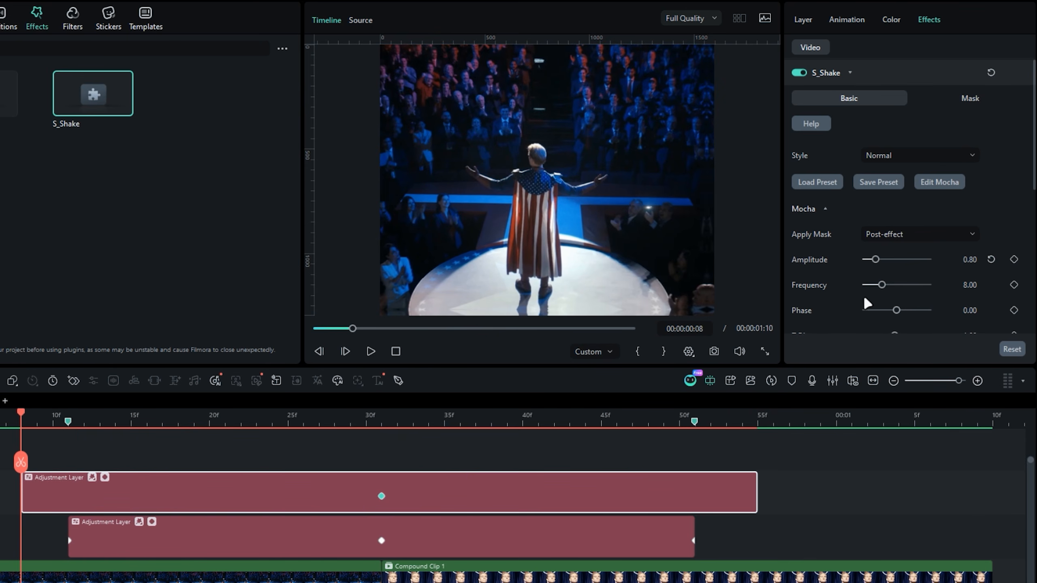
pyautogui.press('Down')
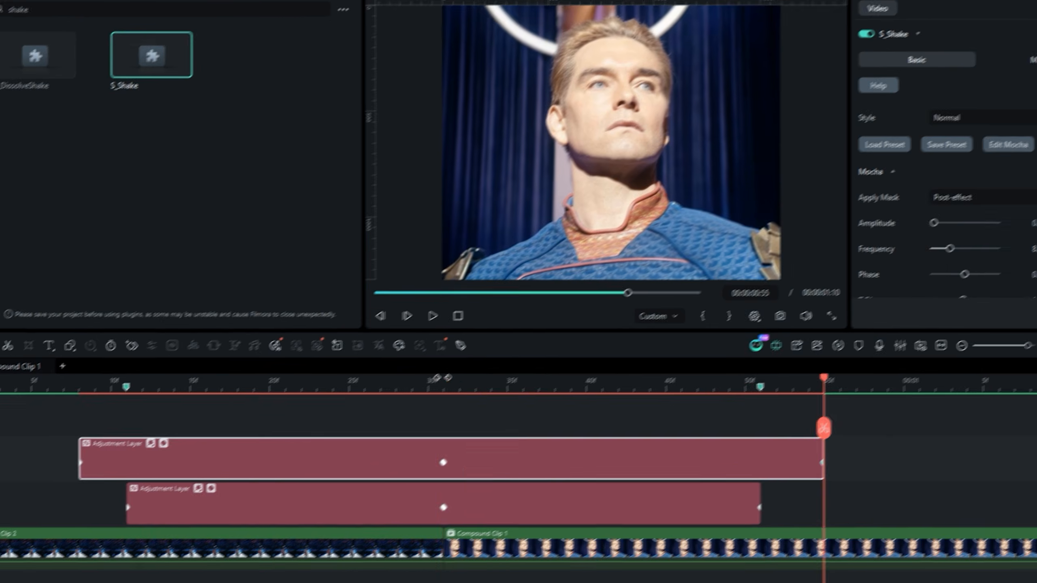
pyautogui.press('Up')
pyautogui.press('Up')
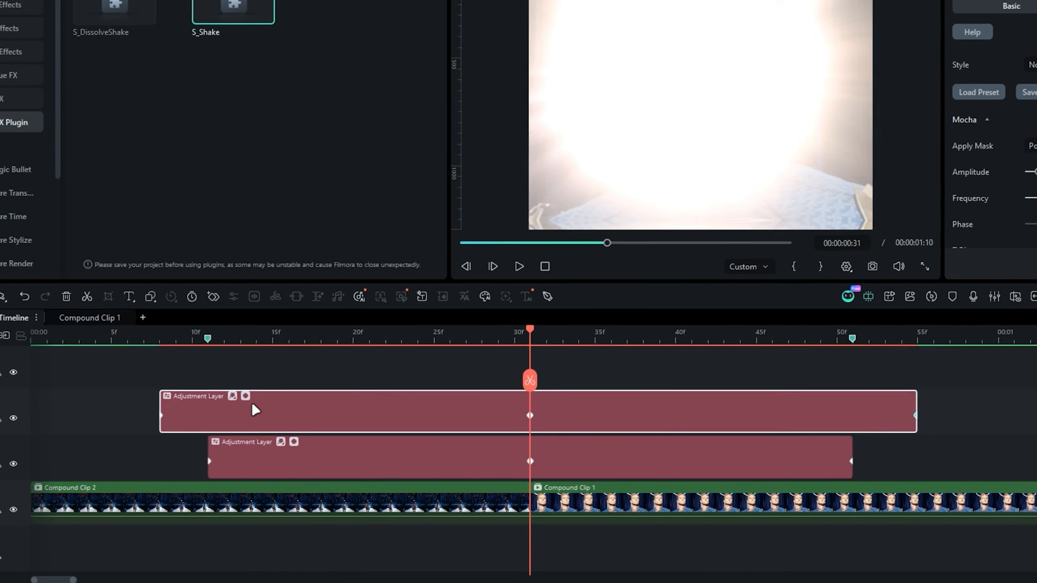
# - Shape the Amplitude curve into a sharp peak at the cut, with its handles at frames 30 and 32, and play back the transition
pyautogui.click(105, 477)
pyautogui.scroll(-3, 279, 393)
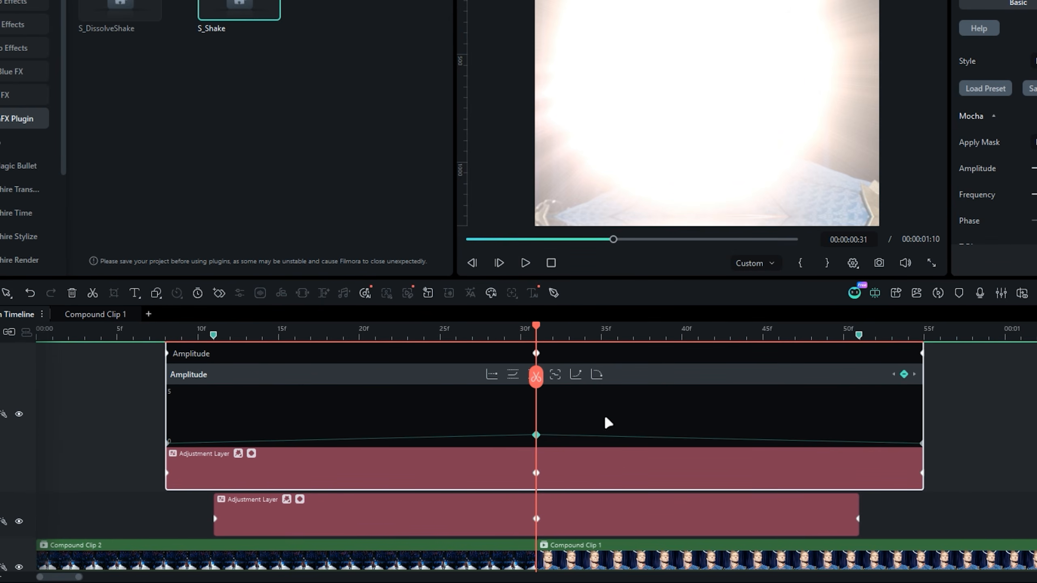
pyautogui.click(598, 376)
pyautogui.moveTo(597, 331); pyautogui.dragTo(661, 335)
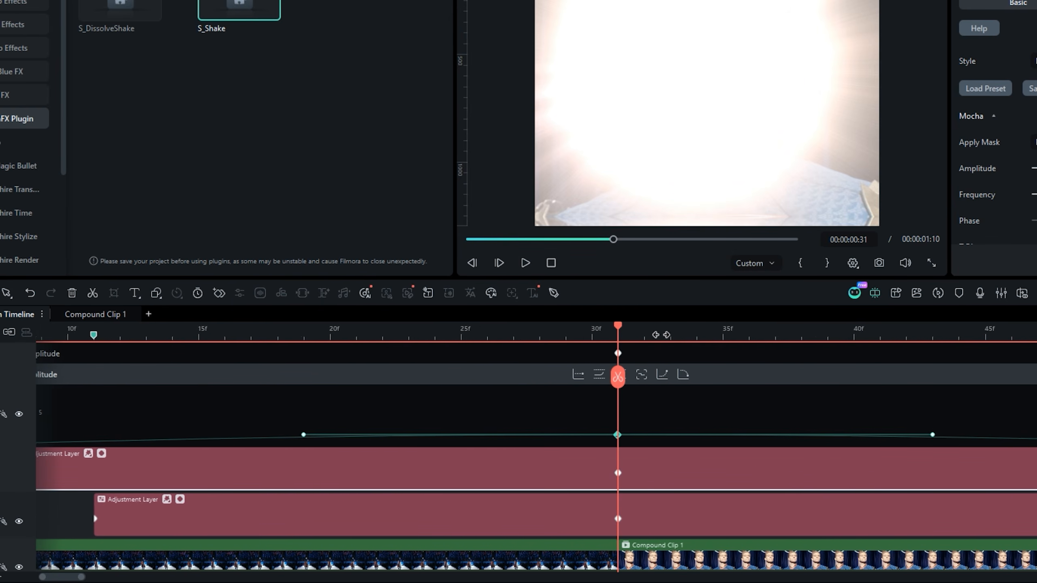
pyautogui.moveTo(302, 435); pyautogui.dragTo(592, 440)
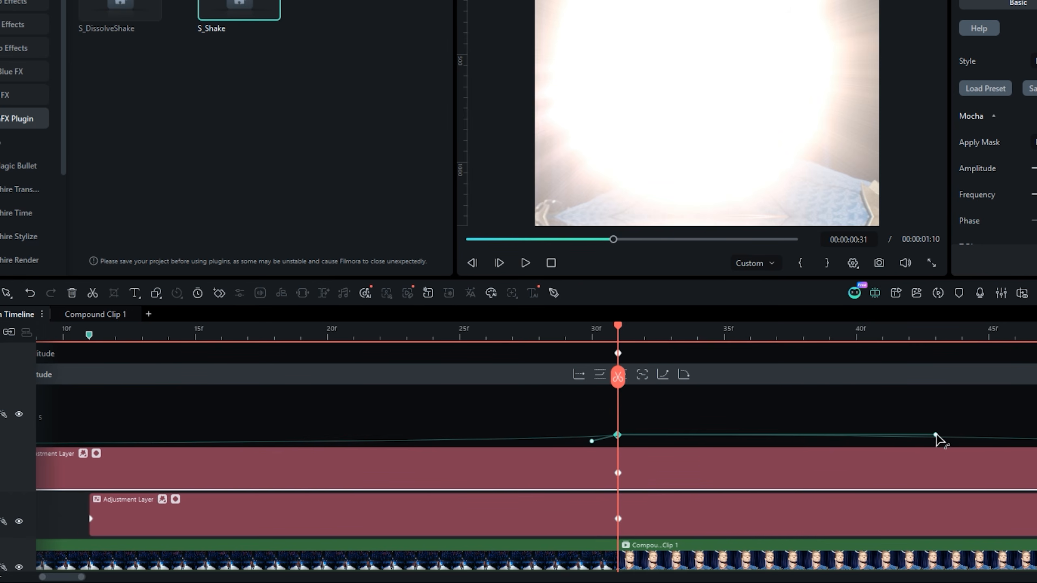
pyautogui.moveTo(935, 436); pyautogui.dragTo(658, 441)
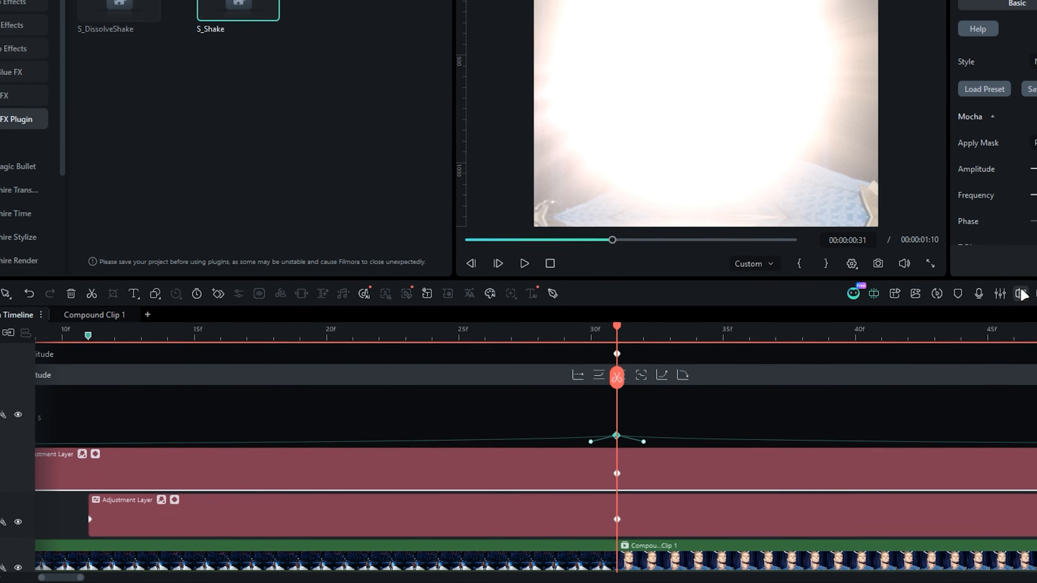
pyautogui.click(1035, 294)
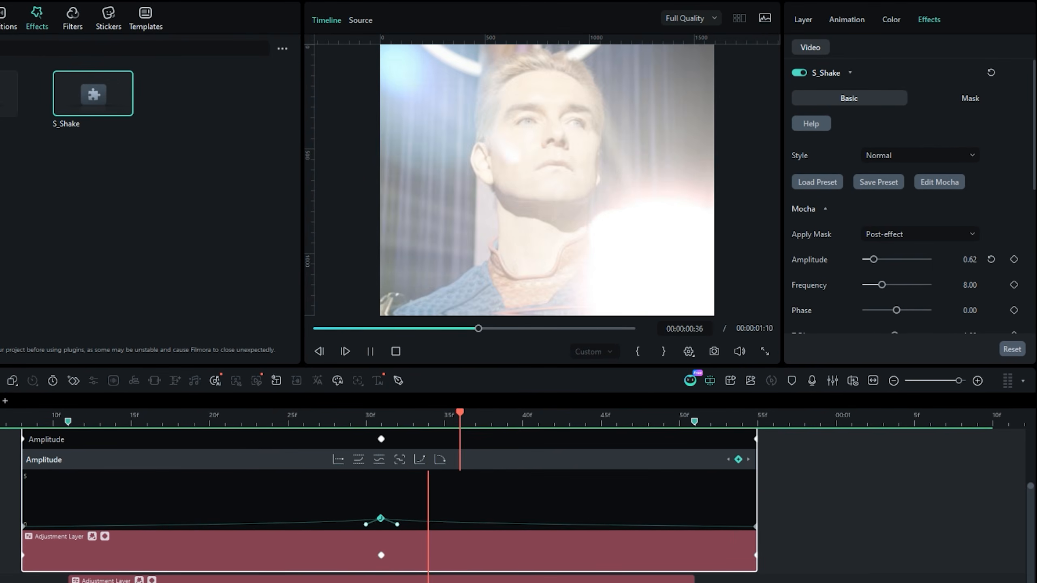
pyautogui.press('space')
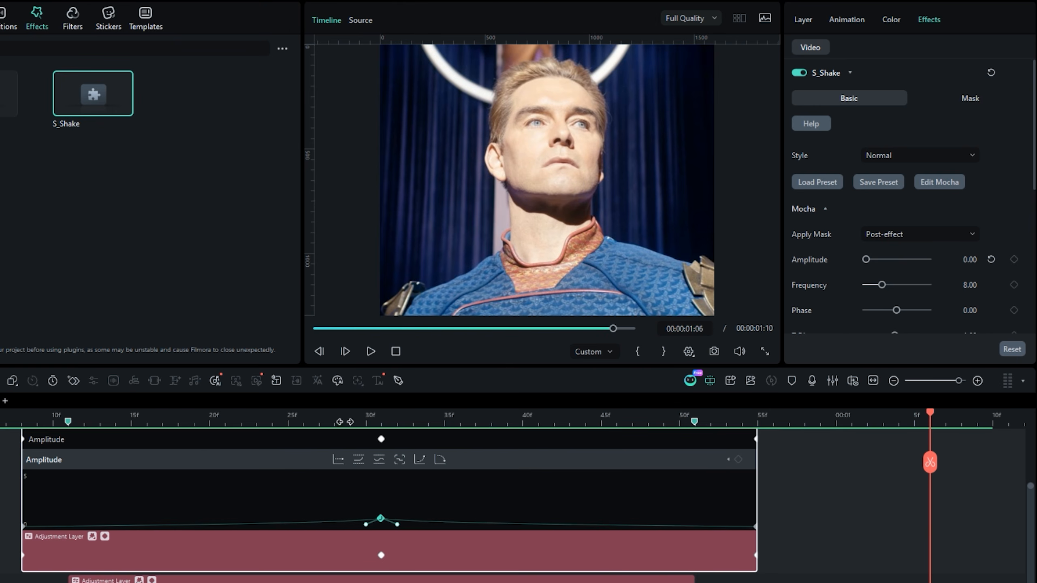
# - Set the S_Shake Frequency to 10.00 and the Tilt Rand Amp under Tilt Shake to 2.00
pyautogui.click(289, 420)
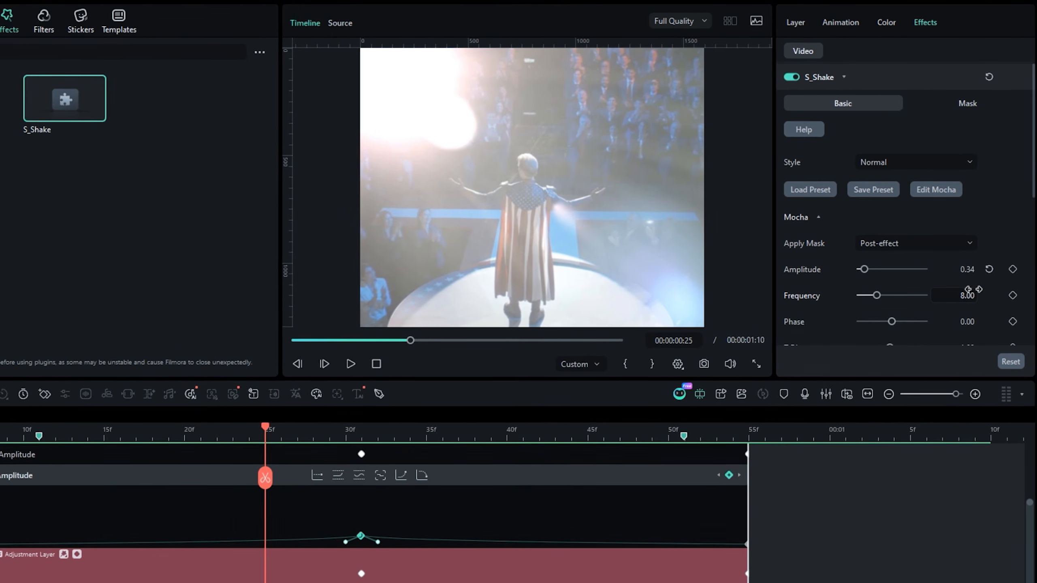
pyautogui.click(971, 286)
pyautogui.write('10')
pyautogui.press('Return')
pyautogui.scroll(-2, 988, 286)
pyautogui.scroll(-6, 981, 285)
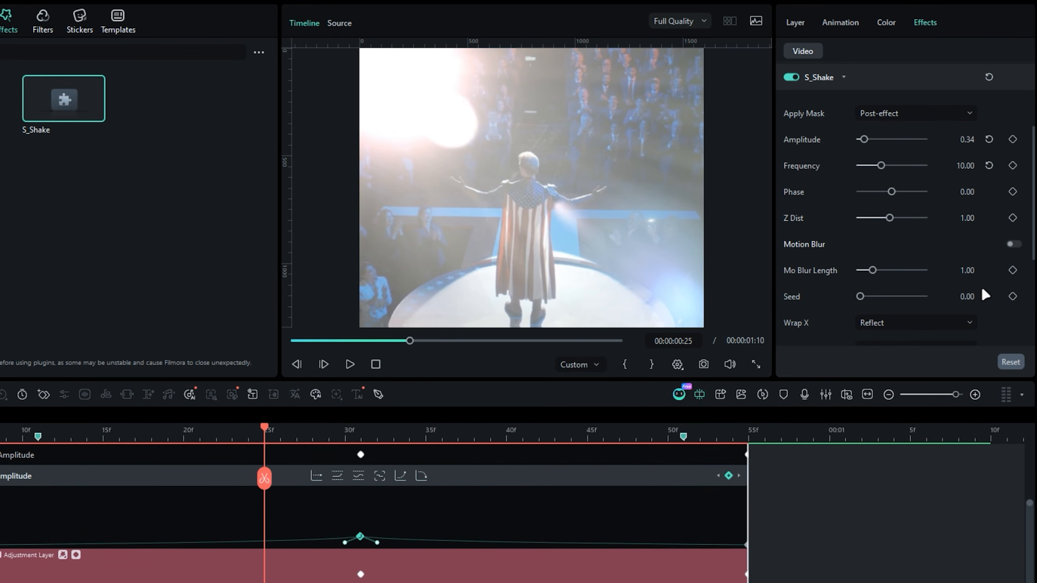
pyautogui.click(803, 298)
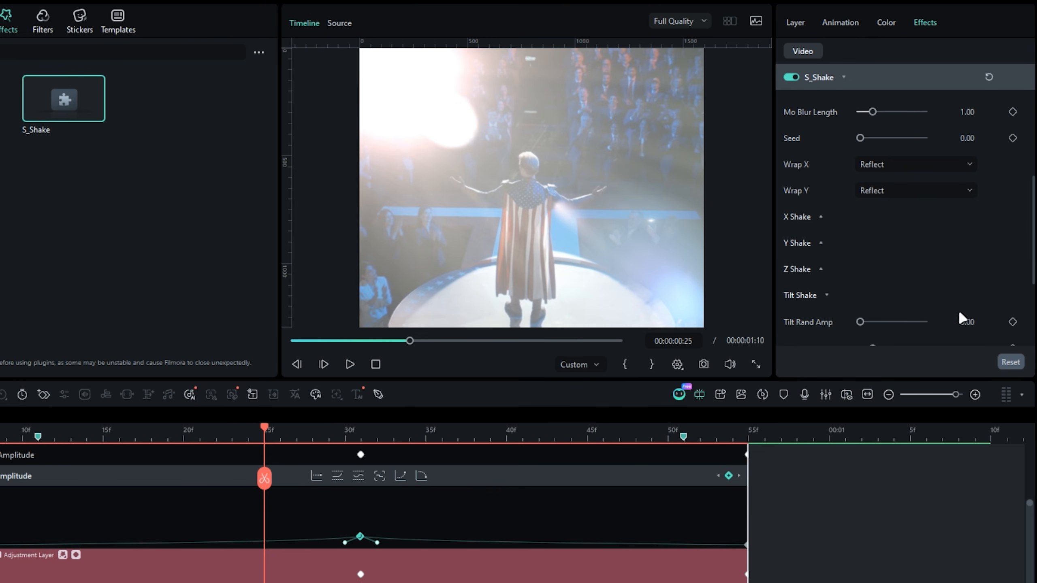
pyautogui.write('2')
pyautogui.press('Return')
# - Play back the transition to review the shake, and collapse the adjustment layer's Amplitude keyframe graph
pyautogui.click(16, 394)
pyautogui.press('space')
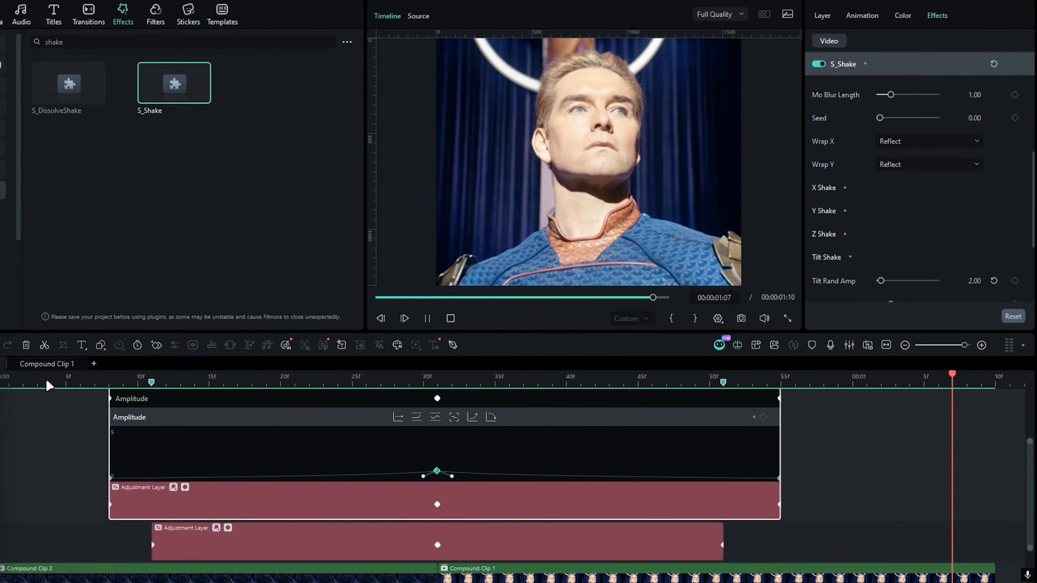
pyautogui.click(47, 382)
pyautogui.press('space')
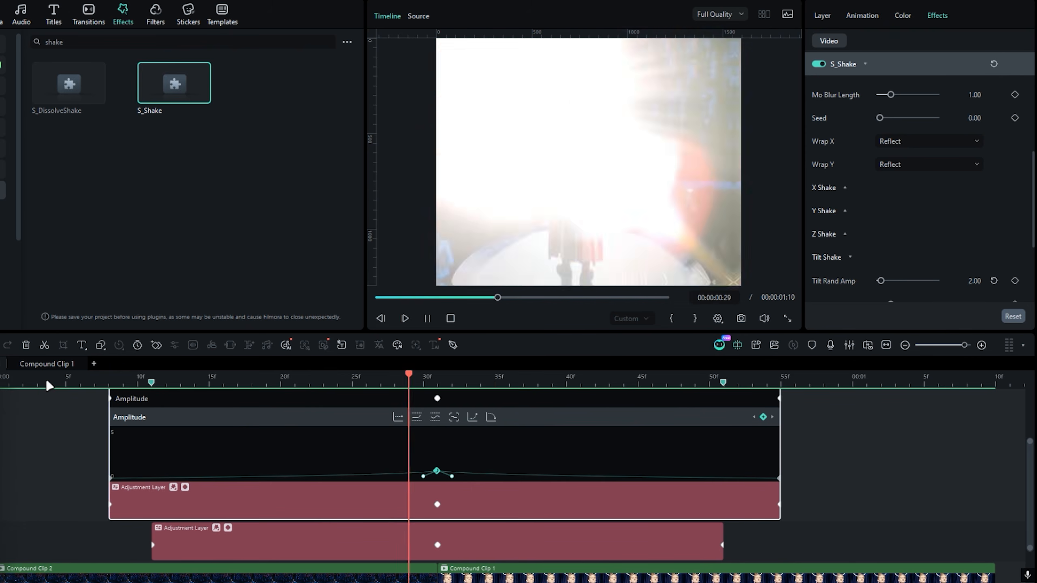
pyautogui.click(185, 487)
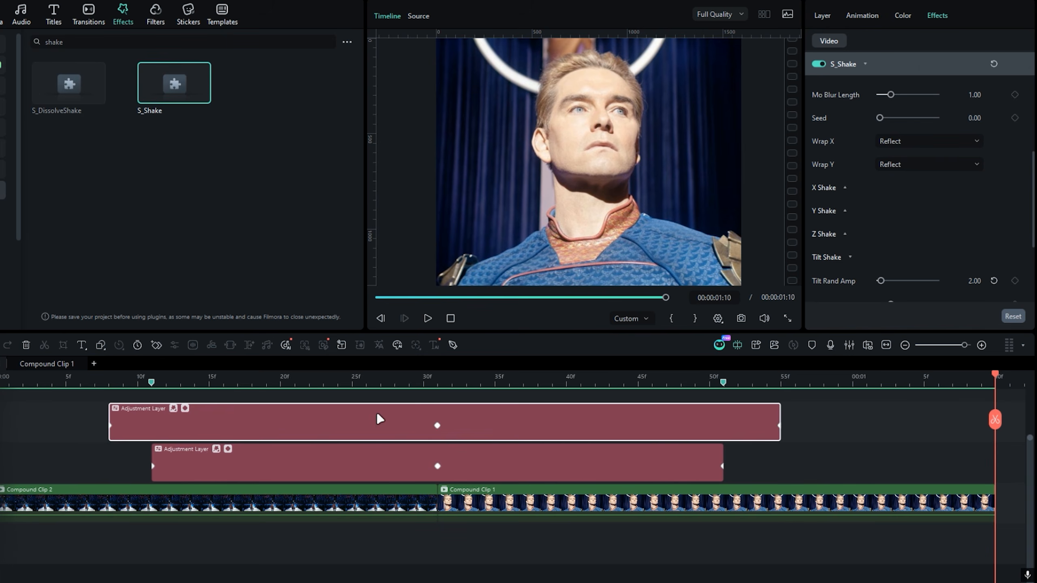
# - Place a Custom Color Layer from the editing presets on the track above the adjustment layers, starting at frame 8
pyautogui.click(423, 378)
pyautogui.moveTo(423, 378); pyautogui.dragTo(284, 379)
pyautogui.click(4, 19)
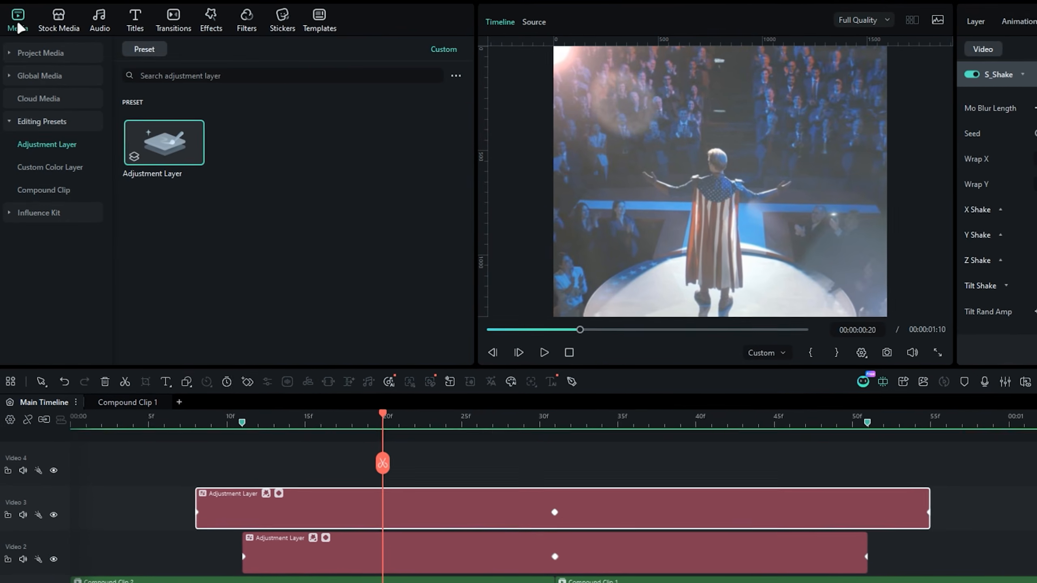
pyautogui.click(24, 118)
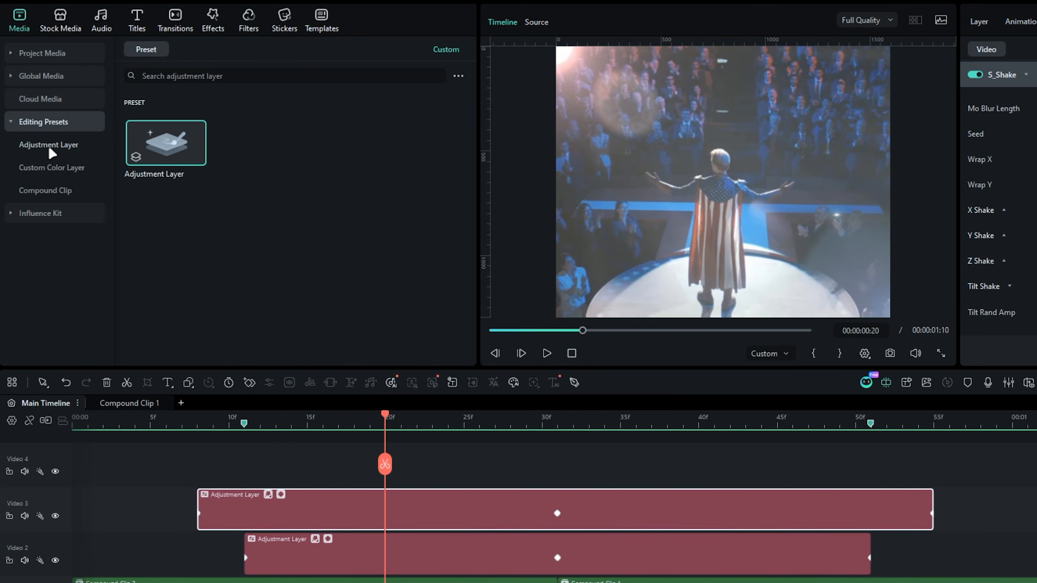
pyautogui.click(53, 169)
pyautogui.moveTo(196, 166); pyautogui.dragTo(197, 464)
pyautogui.moveTo(197, 383); pyautogui.dragTo(198, 383)
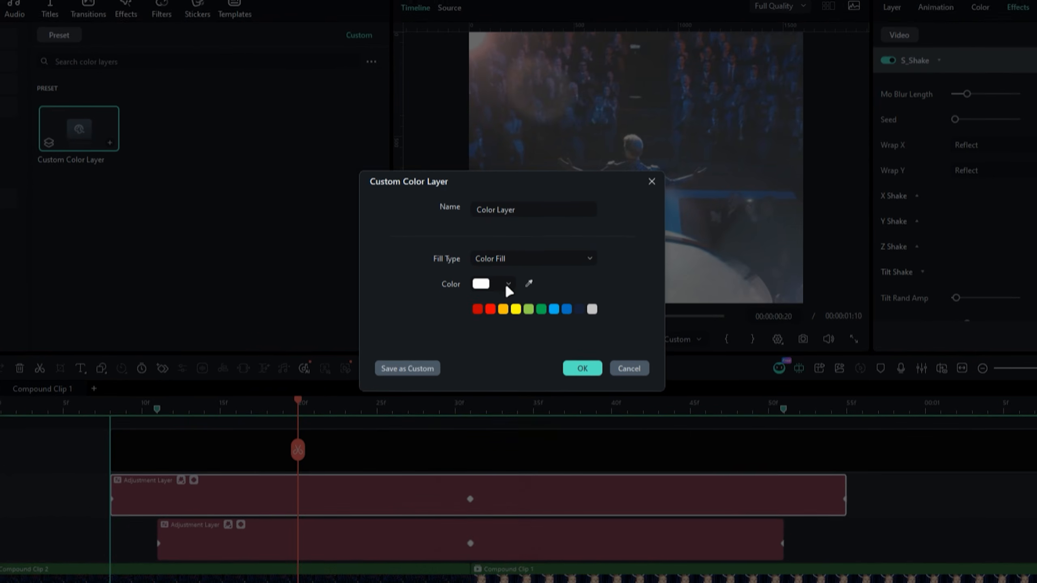
# - Set the color layer's fill to black and confirm it
pyautogui.click(588, 217)
pyautogui.click(421, 500)
pyautogui.click(647, 276)
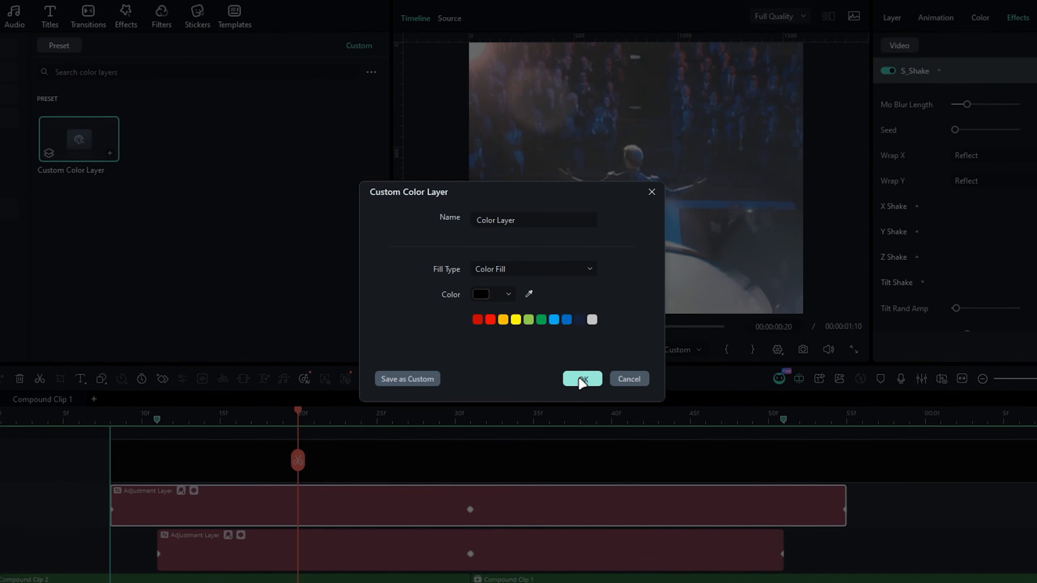
pyautogui.click(582, 315)
# - Trim the color layer so that it ends with the clips at 00:00:01:10
pyautogui.press('space')
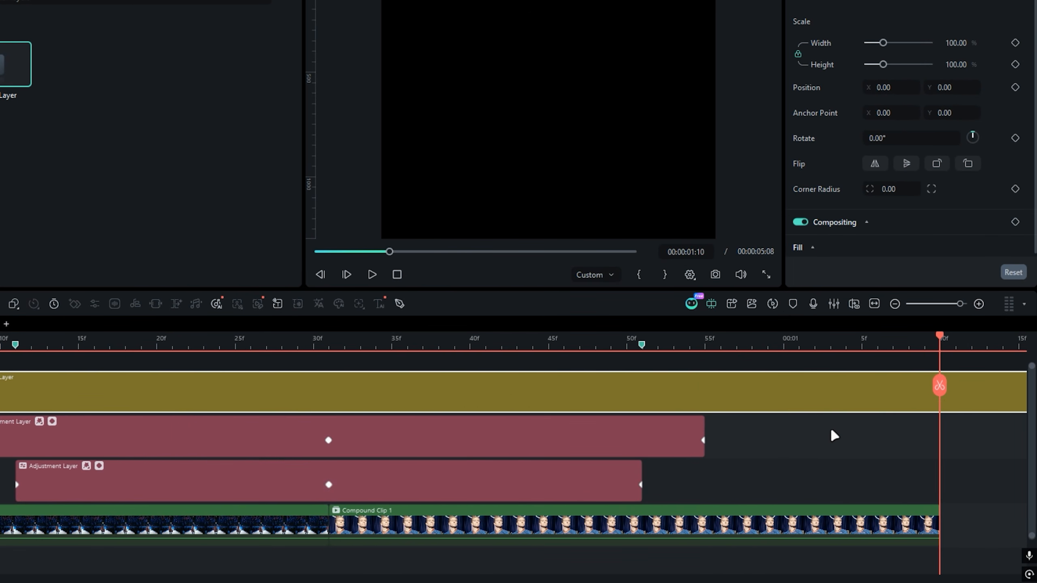
pyautogui.click(940, 385)
pyautogui.press('Delete')
pyautogui.moveTo(763, 434); pyautogui.dragTo(822, 436)
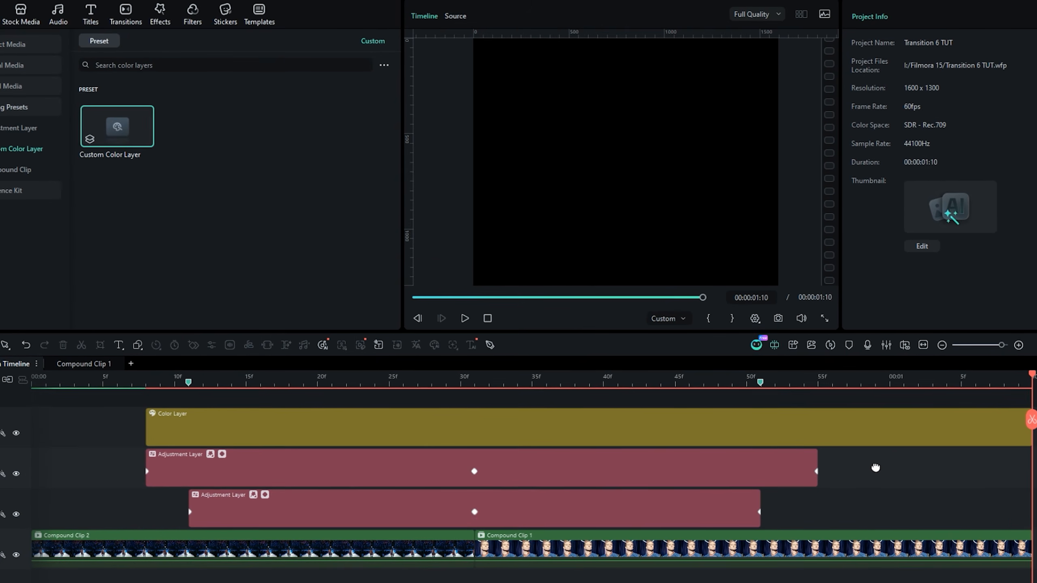
pyautogui.click(530, 383)
# - Add a rectangle mask to the color layer at frame 41
pyautogui.click(563, 413)
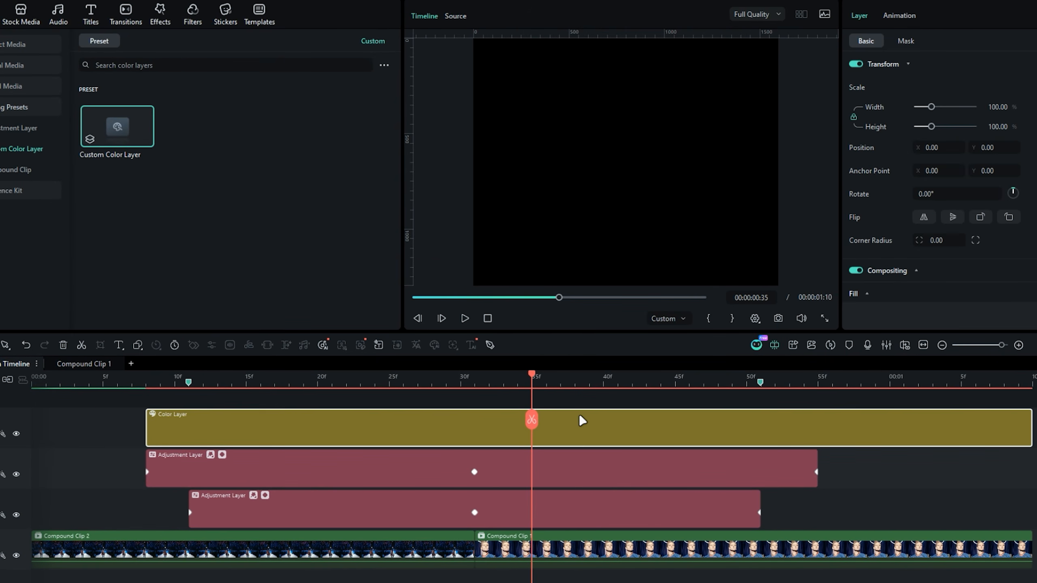
pyautogui.click(614, 386)
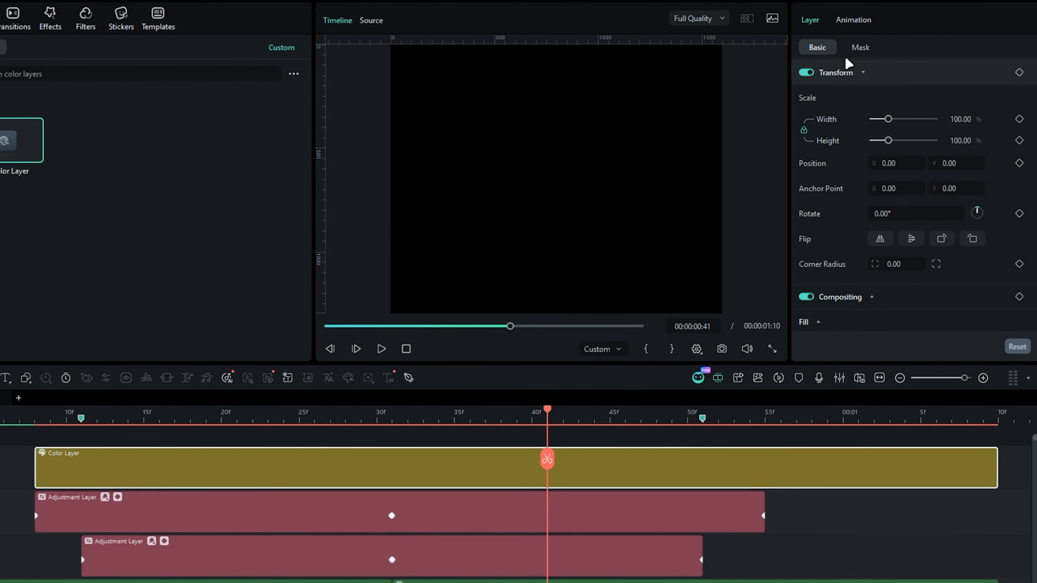
pyautogui.click(905, 41)
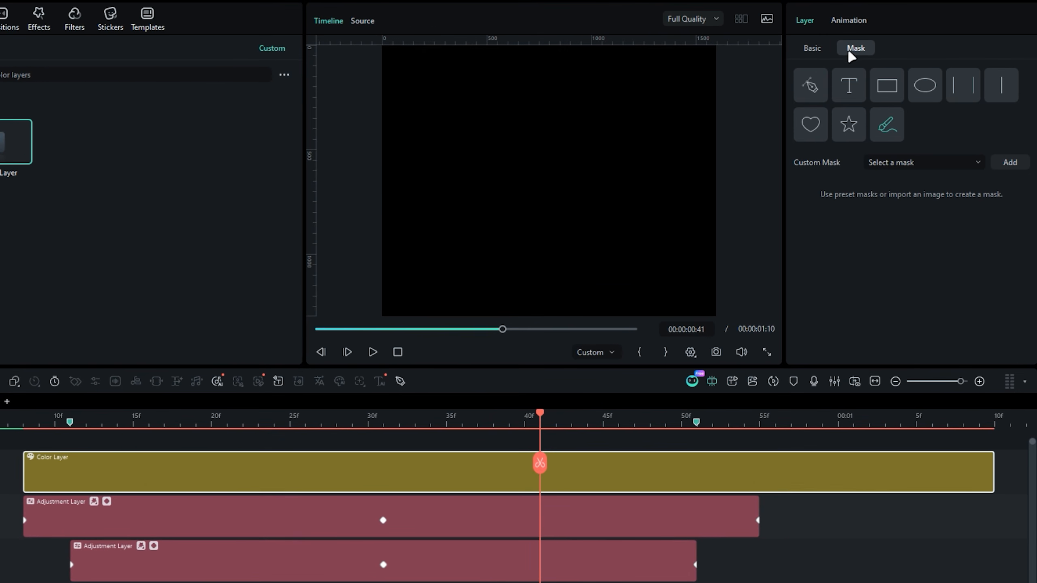
pyautogui.click(886, 85)
pyautogui.scroll(-3, 887, 236)
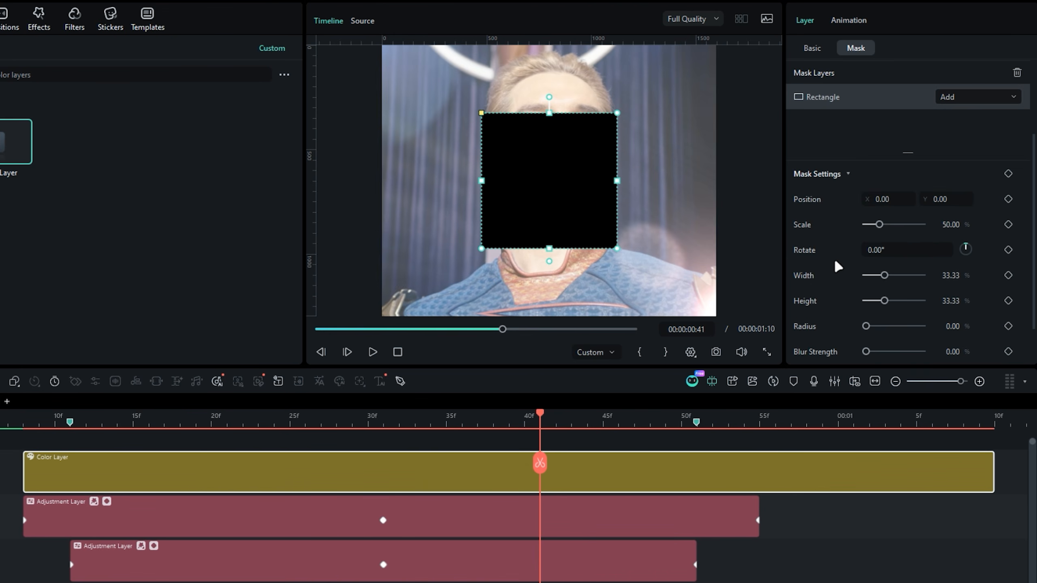
pyautogui.scroll(-1, 886, 236)
# - Set the rectangle mask's Scale to 100, Width to 40, Height to 31 and Radius to 5, and invert the mask
pyautogui.click(948, 186)
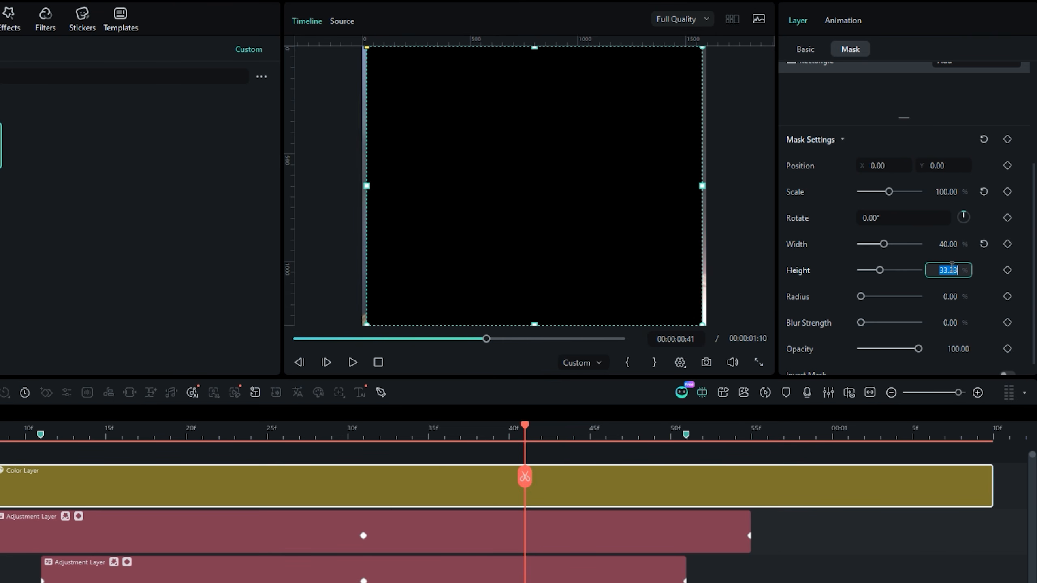
pyautogui.write('31')
pyautogui.press('Return')
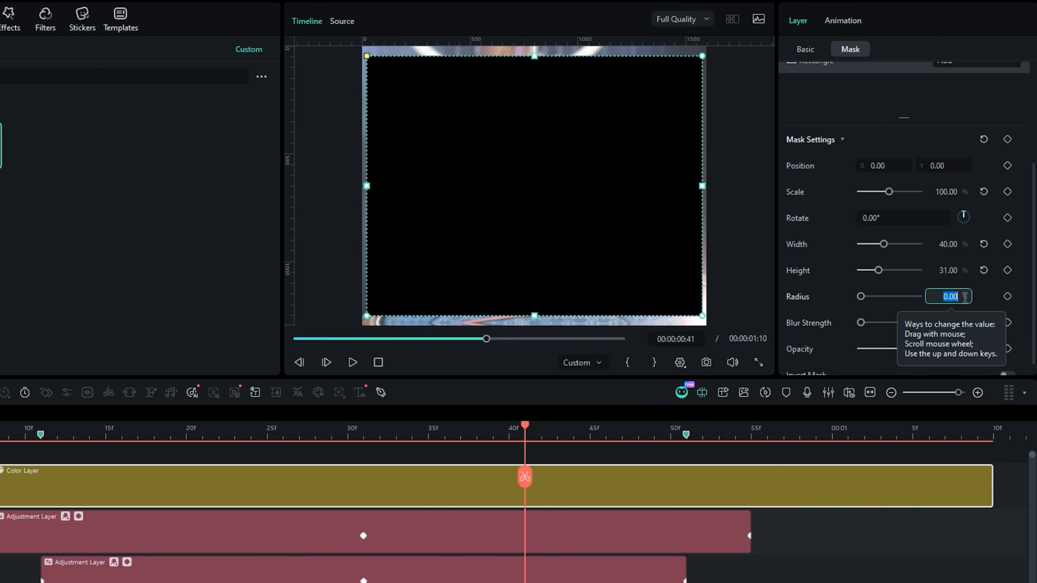
pyautogui.write('5')
pyautogui.press('Return')
pyautogui.scroll(-1, 959, 304)
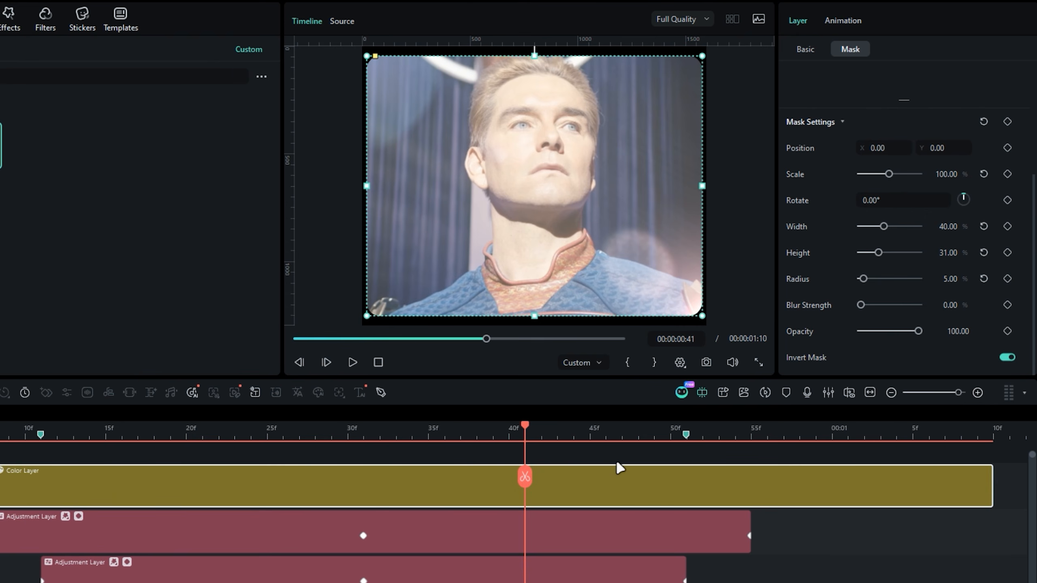
pyautogui.click(618, 460)
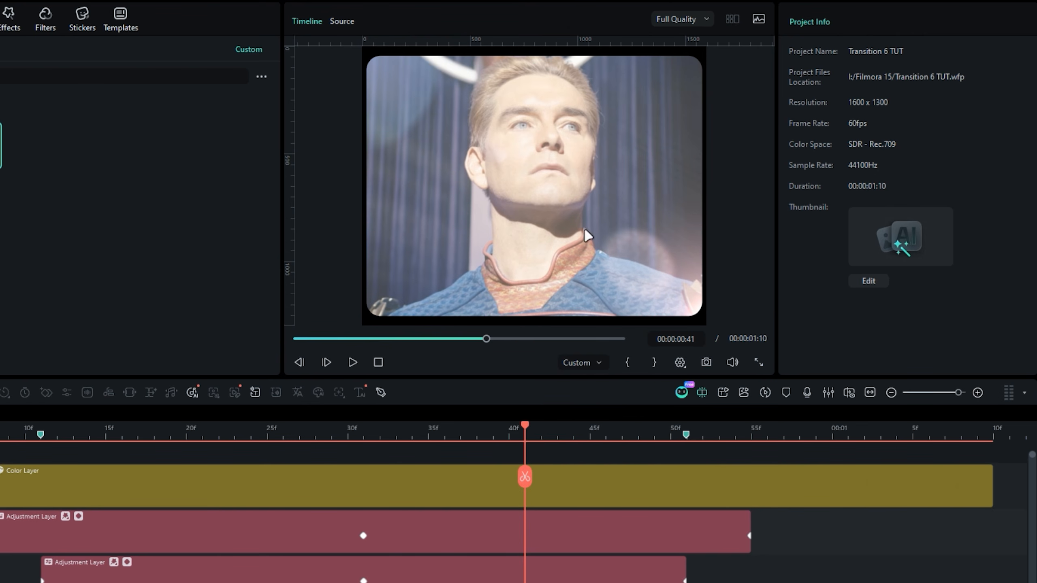
# - Keyframe the color layer's Scale at 115 on its start and 100 on its end
pyautogui.click(578, 486)
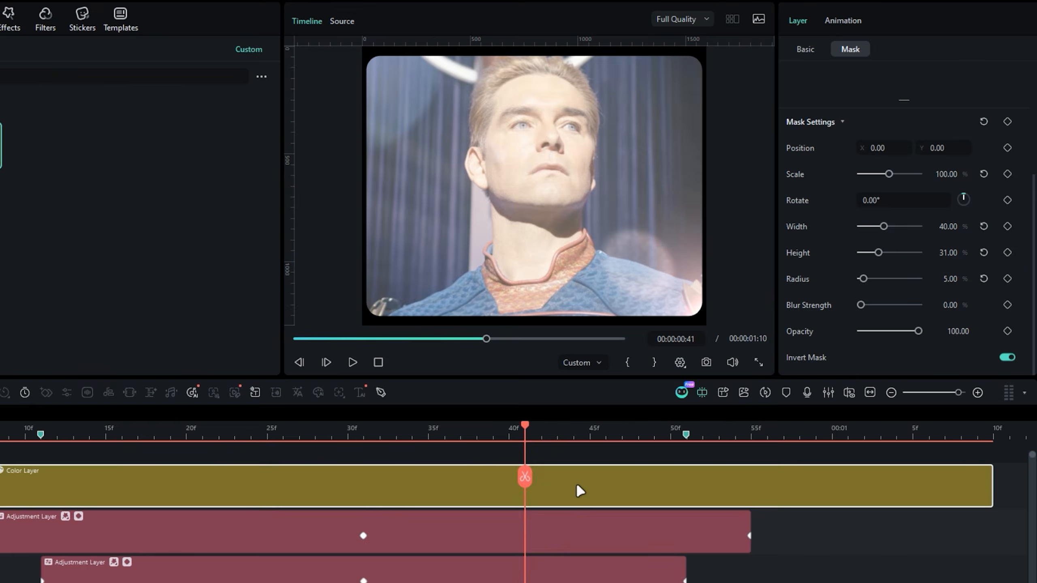
pyautogui.click(806, 50)
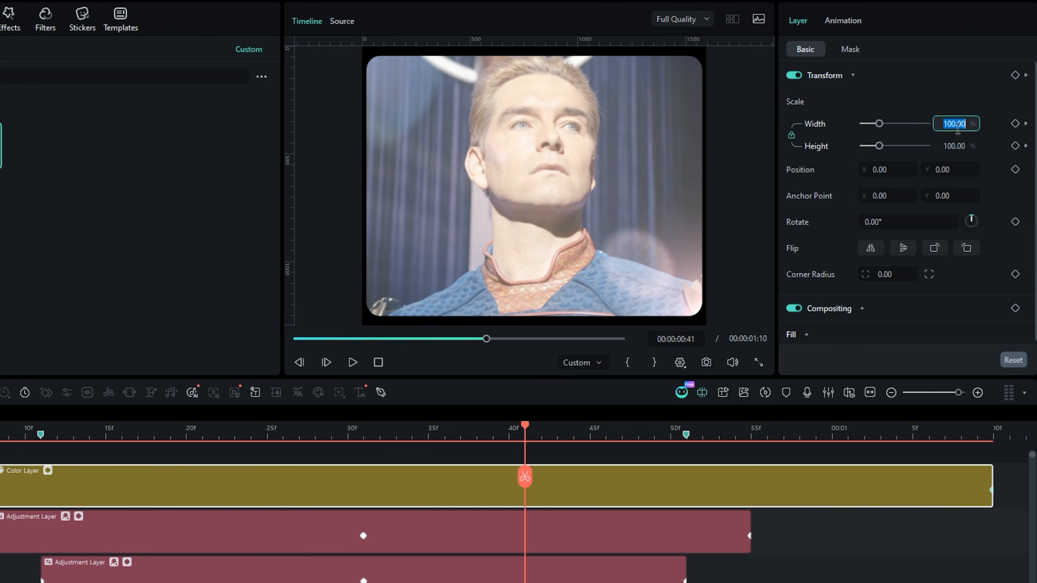
pyautogui.write('115')
pyautogui.press('Return')
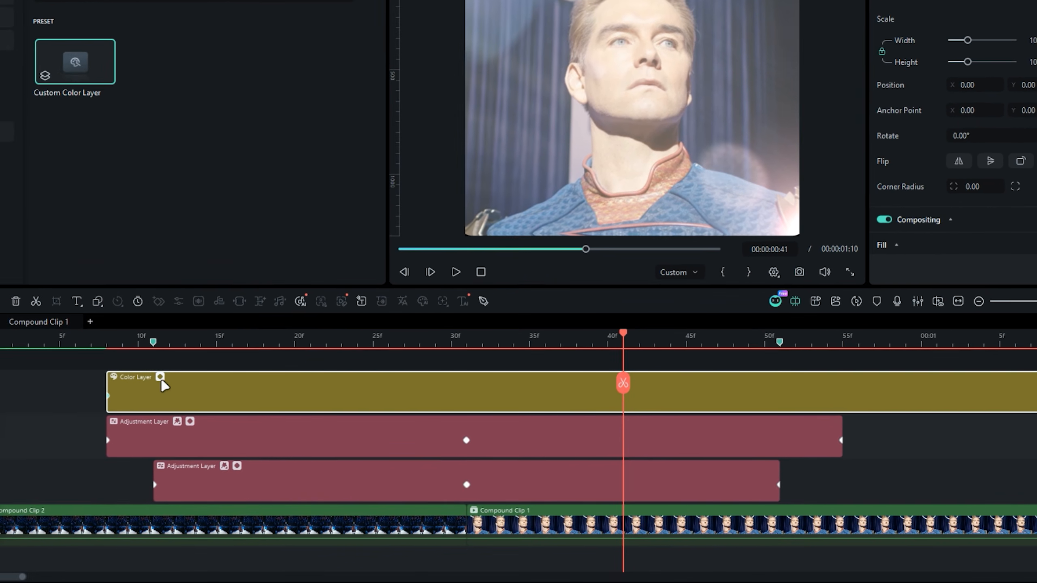
# - Ease the color layer's Width curve by pulling a handle to about frame 39, and collapse the keyframe graph
pyautogui.click(160, 377)
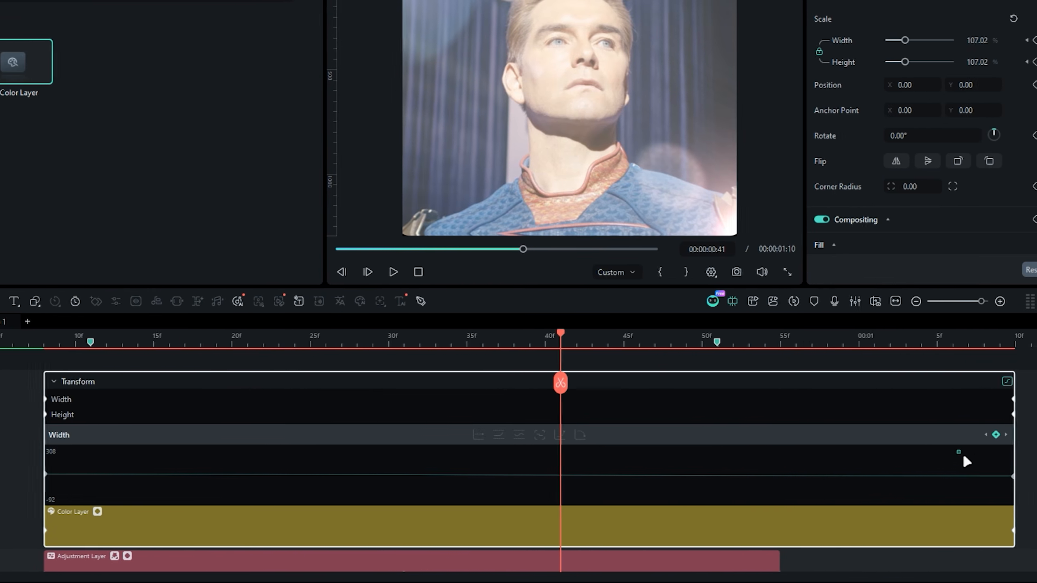
pyautogui.click(552, 434)
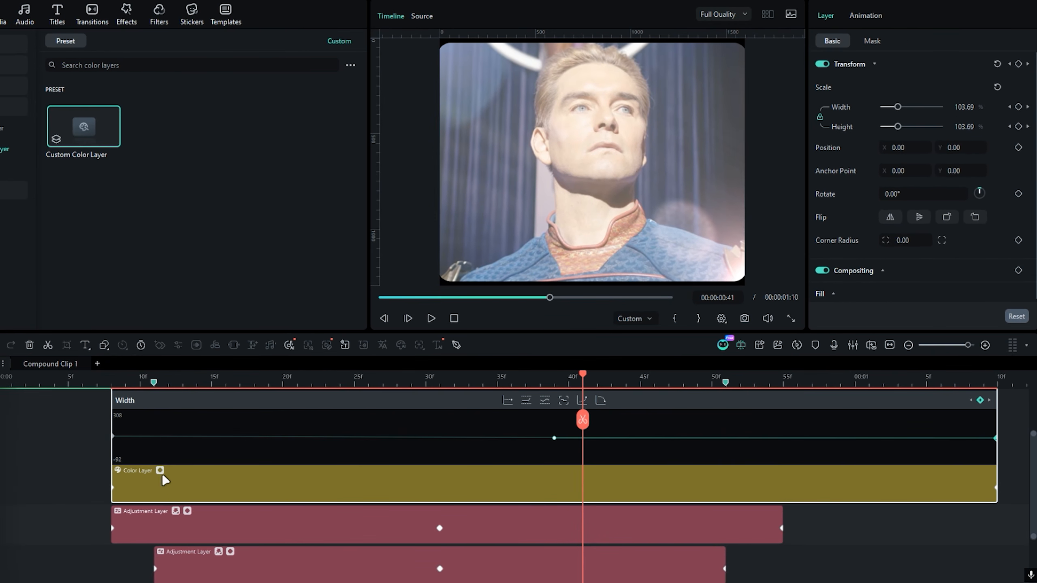
pyautogui.click(160, 471)
# - Play back the transition from its beginning to review the color layer's shrinking frame
pyautogui.scroll(2, 154, 482)
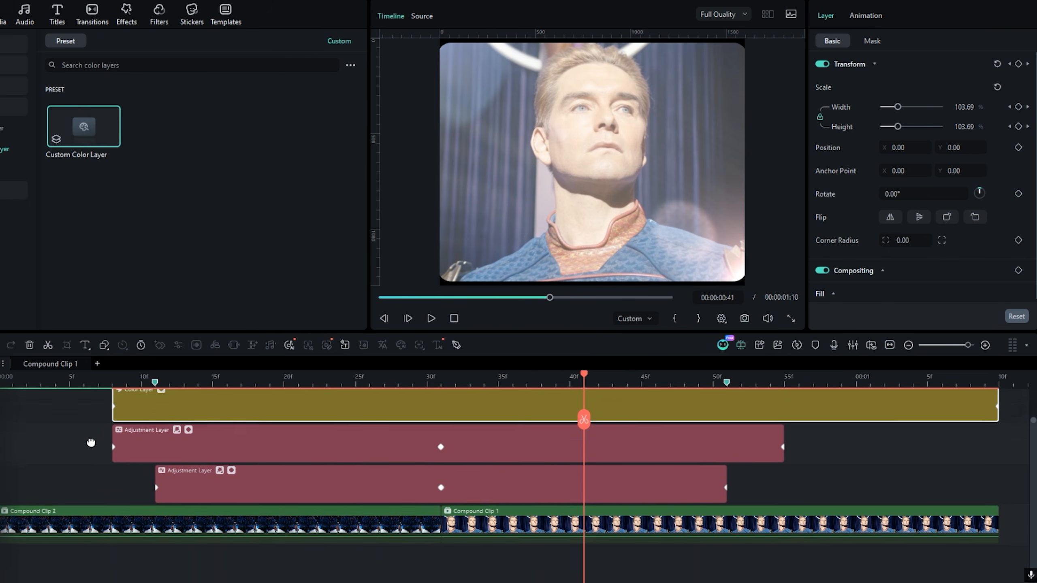
pyautogui.click(115, 376)
pyautogui.click(18, 386)
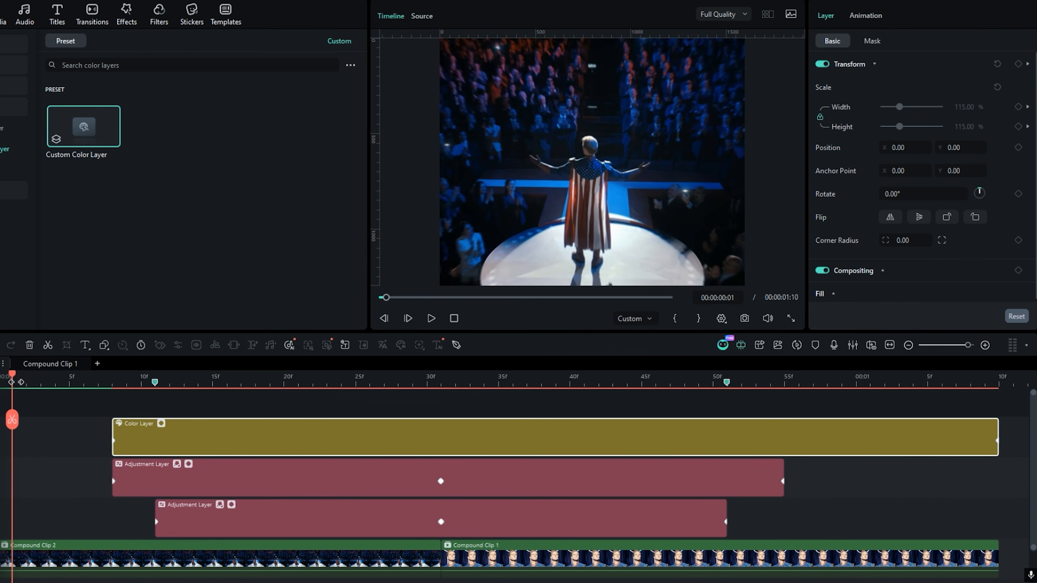
pyautogui.press('space')
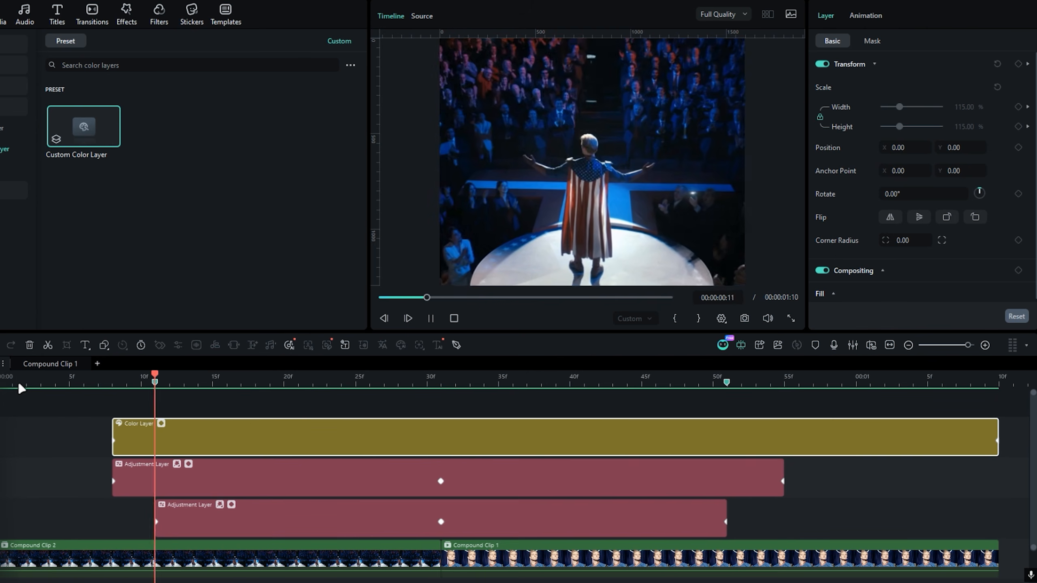
pyautogui.press('space')
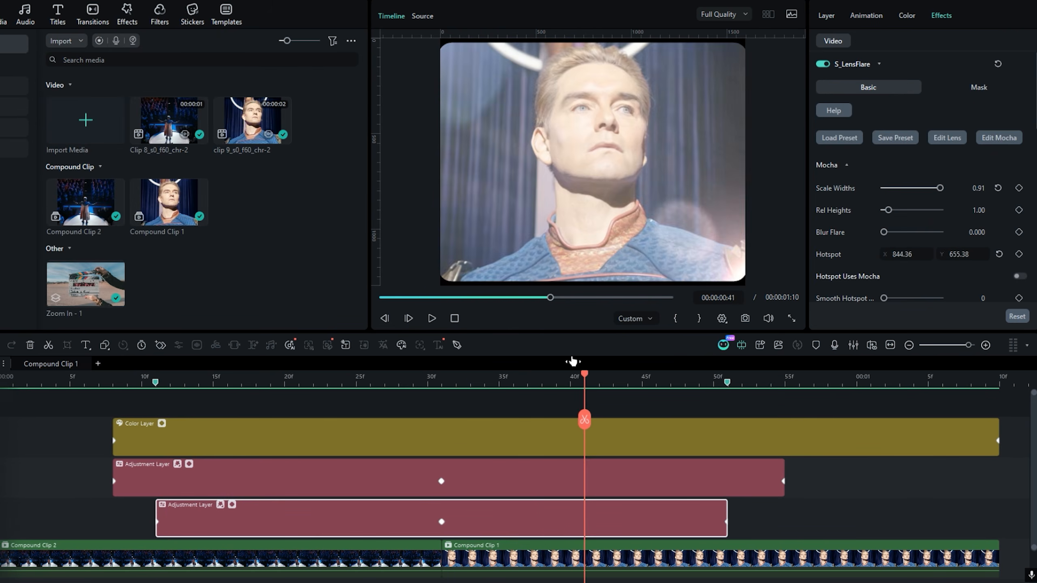
# - Apply the 35mm Prime ver2 preset to the lower adjustment layer's S_LensFlare and play back the transition
pyautogui.moveTo(572, 361); pyautogui.dragTo(327, 348)
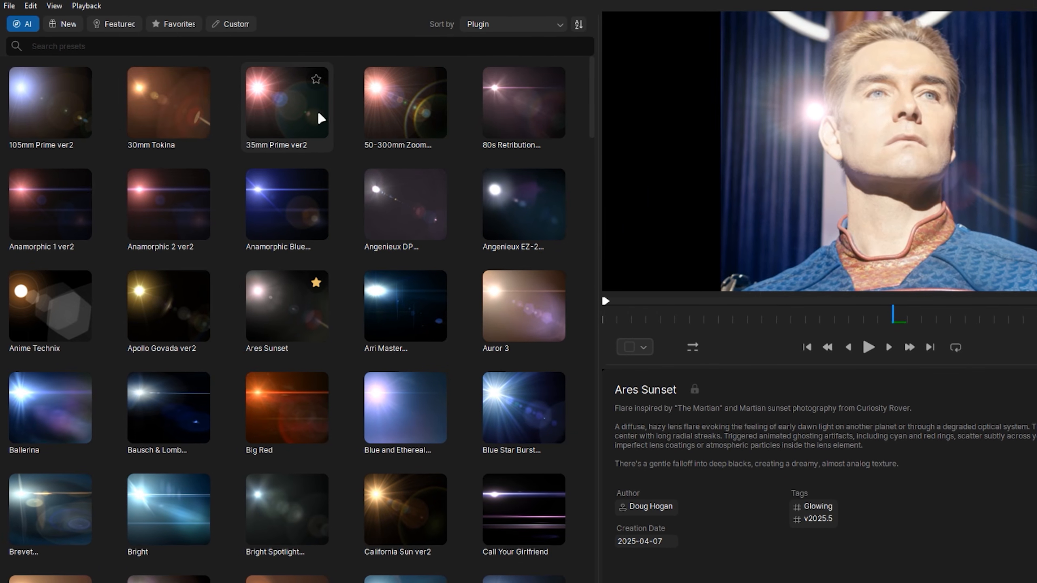
pyautogui.doubleClick(290, 109)
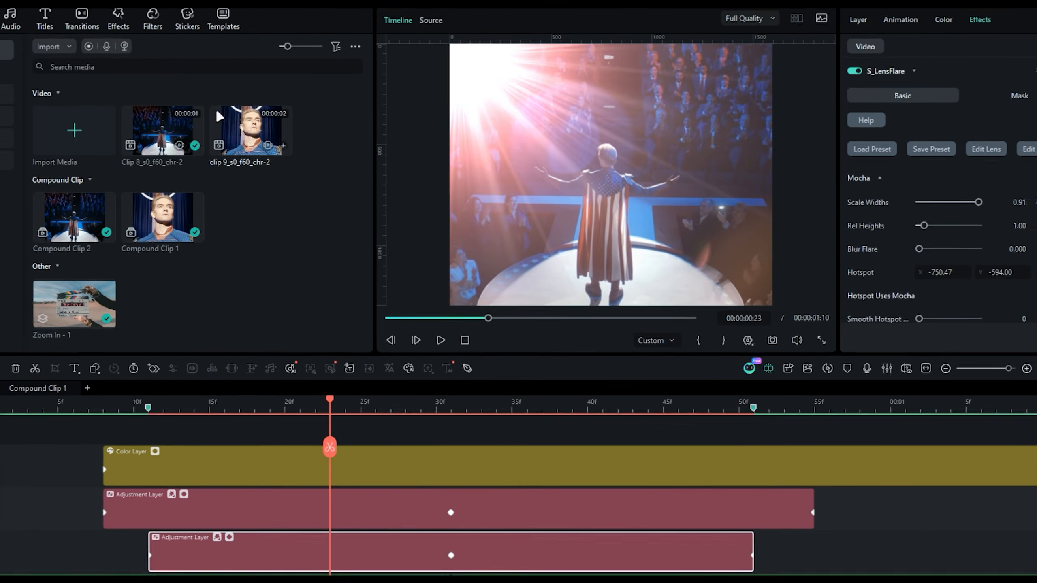
pyautogui.moveTo(325, 398); pyautogui.dragTo(75, 408)
pyautogui.press('space')
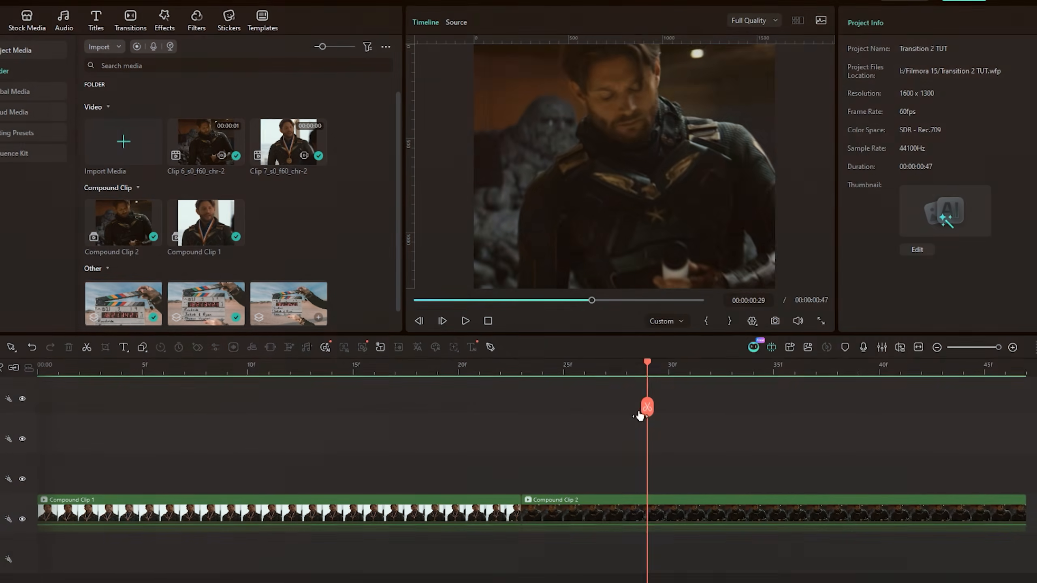
# - Duplicate both compound clips of the Transition 2 project onto the track directly above
pyautogui.moveTo(643, 396); pyautogui.dragTo(574, 412)
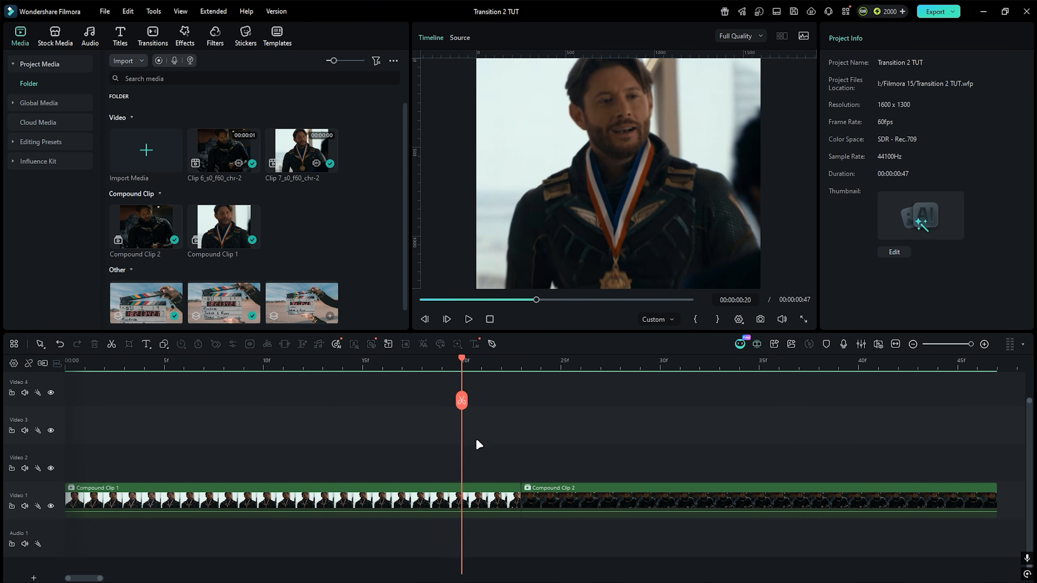
pyautogui.click(473, 502)
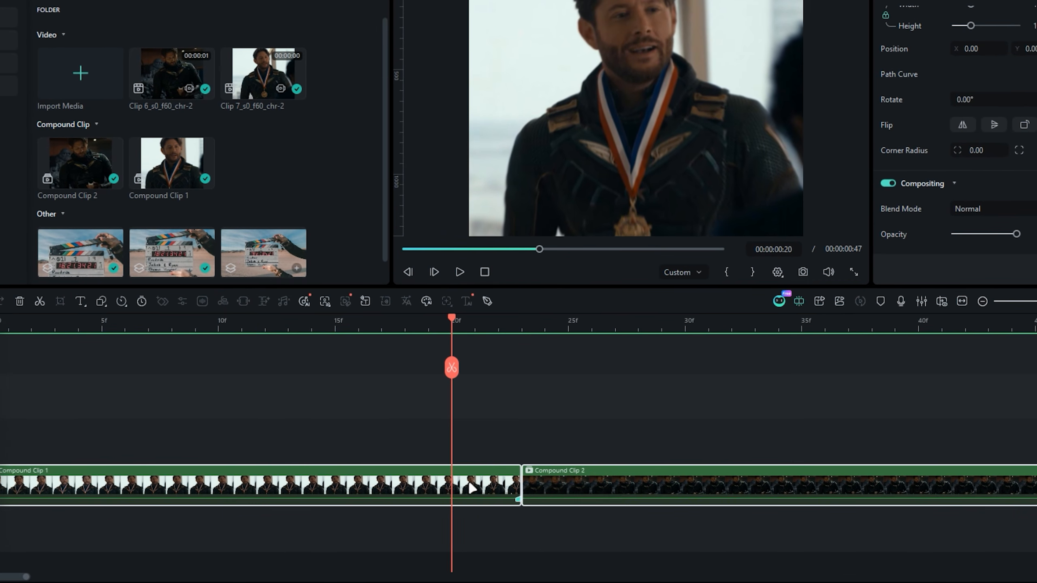
pyautogui.moveTo(472, 488); pyautogui.dragTo(463, 455)
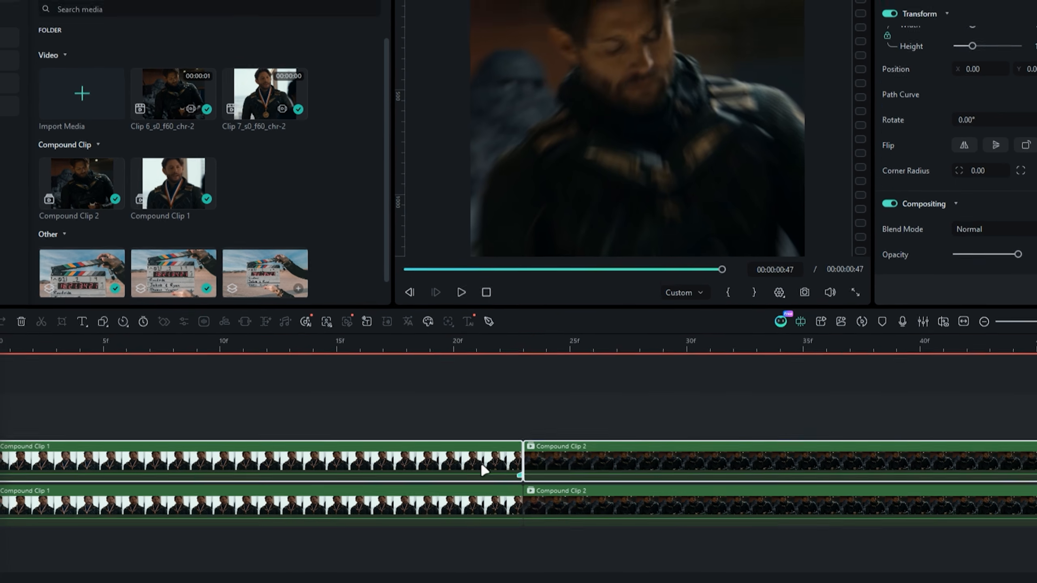
# - Combine the duplicated clips into a compound clip named Invert and give it an orange color label
pyautogui.hotkey('alt', 'g')
pyautogui.write('Invert')
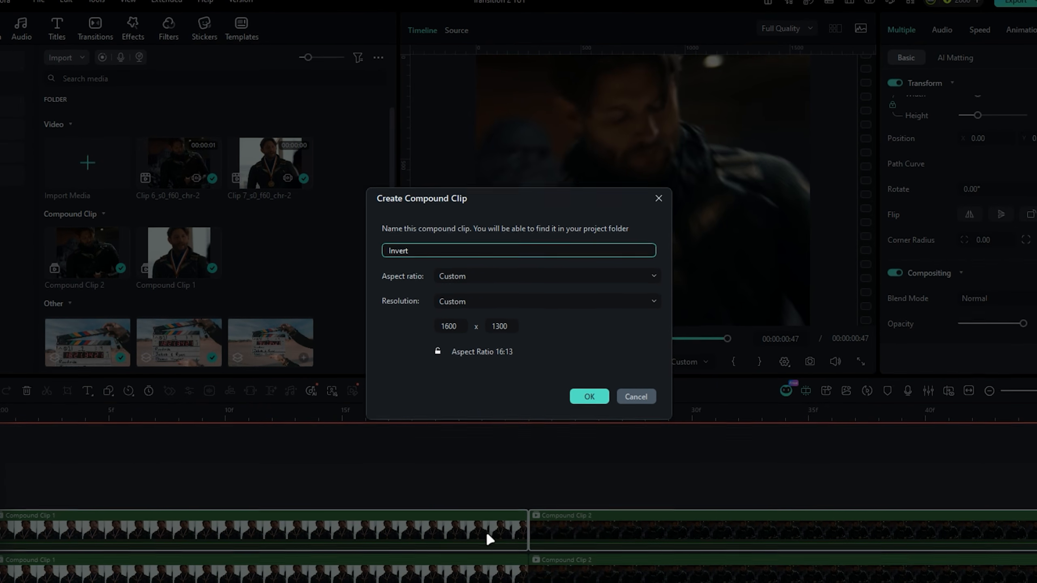
pyautogui.press('Return')
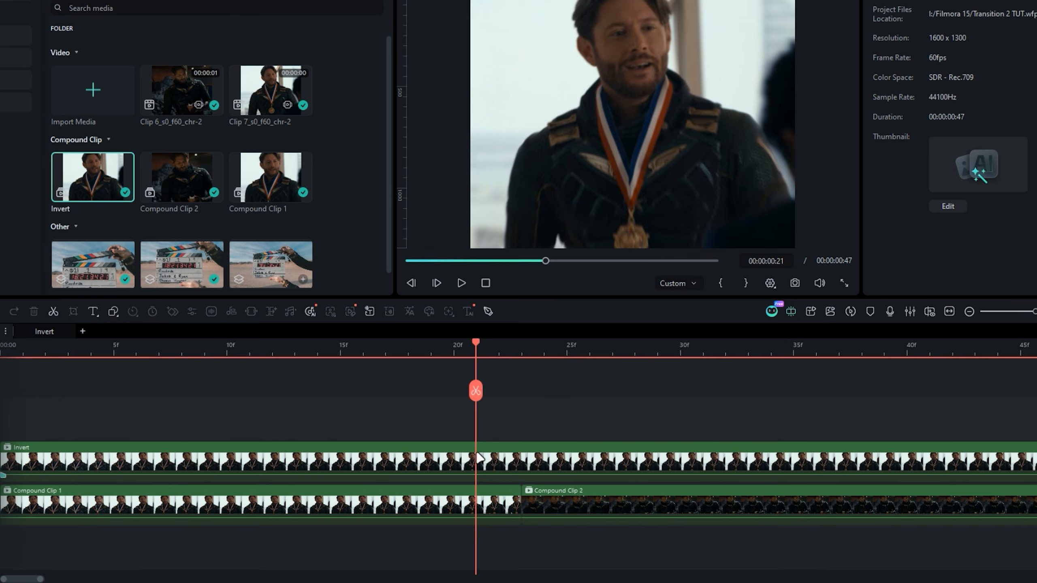
pyautogui.rightClick(477, 461)
pyautogui.click(516, 532)
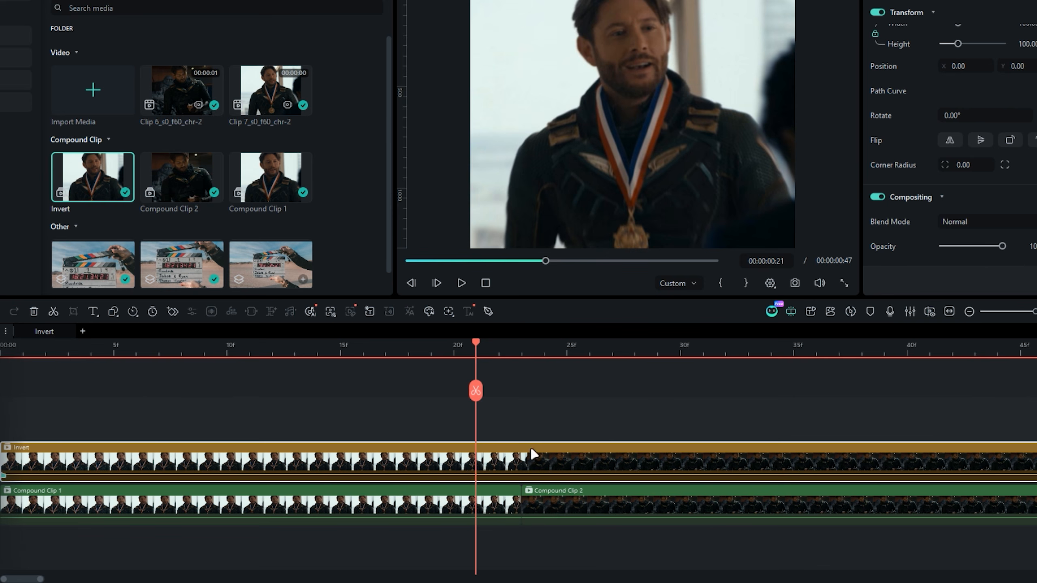
# - Trim the Invert clip so that it runs only from frame 8 to frame 38
pyautogui.moveTo(293, 357); pyautogui.dragTo(173, 432)
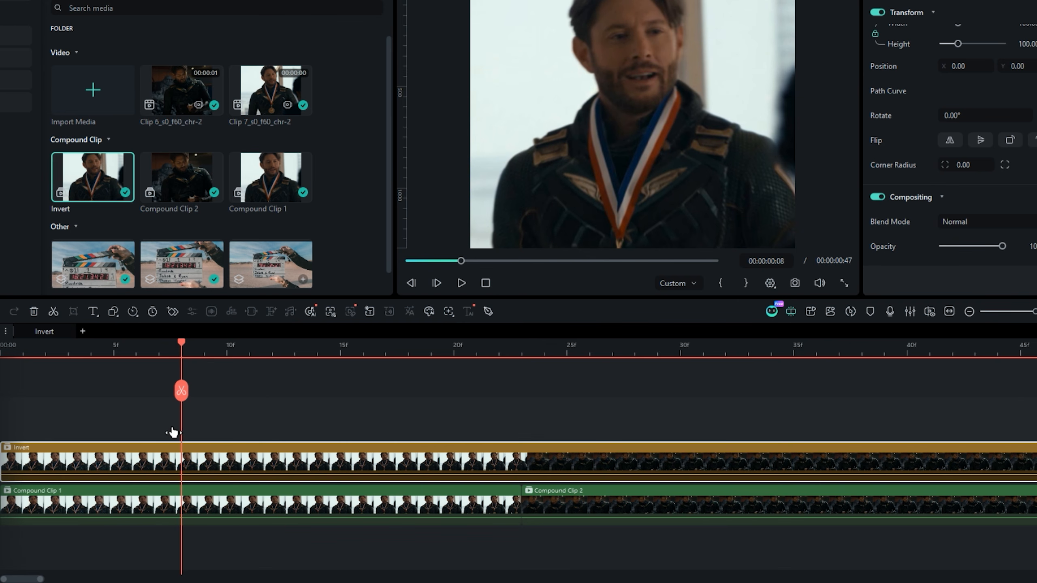
pyautogui.click(159, 451)
pyautogui.press('Delete')
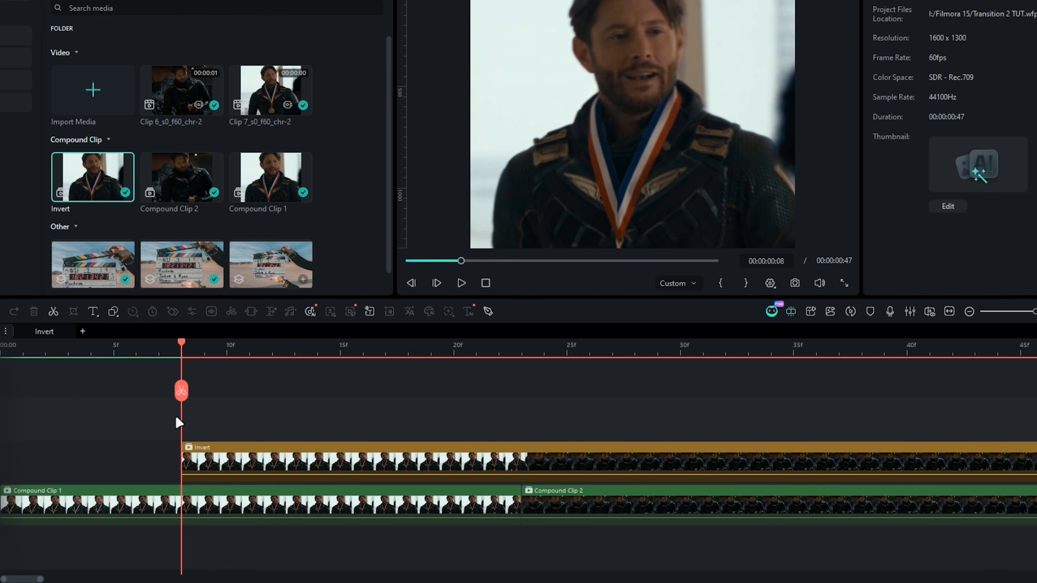
pyautogui.moveTo(181, 391); pyautogui.dragTo(863, 380)
pyautogui.click(868, 453)
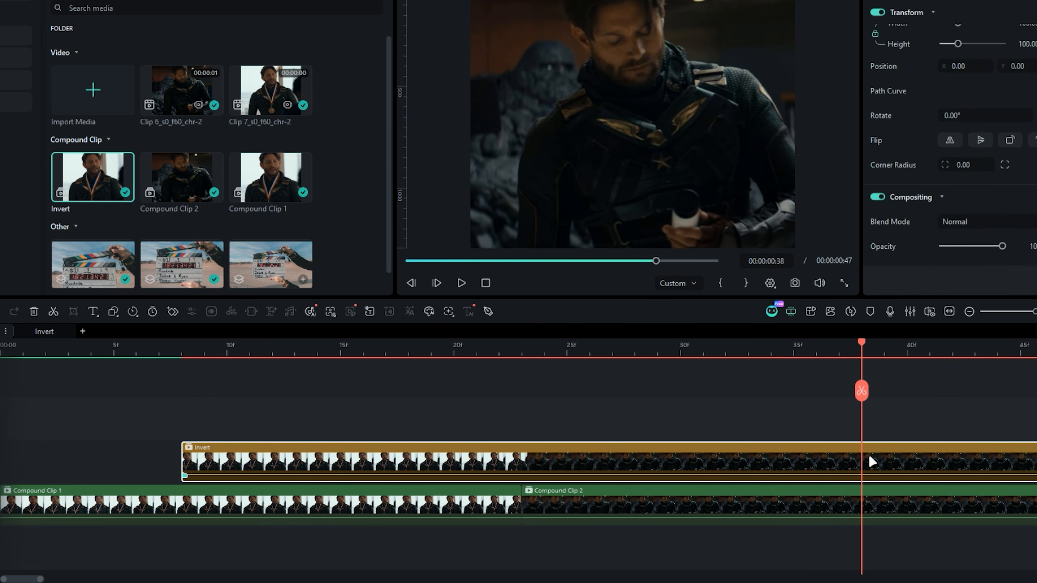
pyautogui.press('Delete')
# - Find the invert effect among the OpenFX plugins, apply S_Invert to the Invert clip, and show its settings
pyautogui.moveTo(366, 400); pyautogui.dragTo(486, 440)
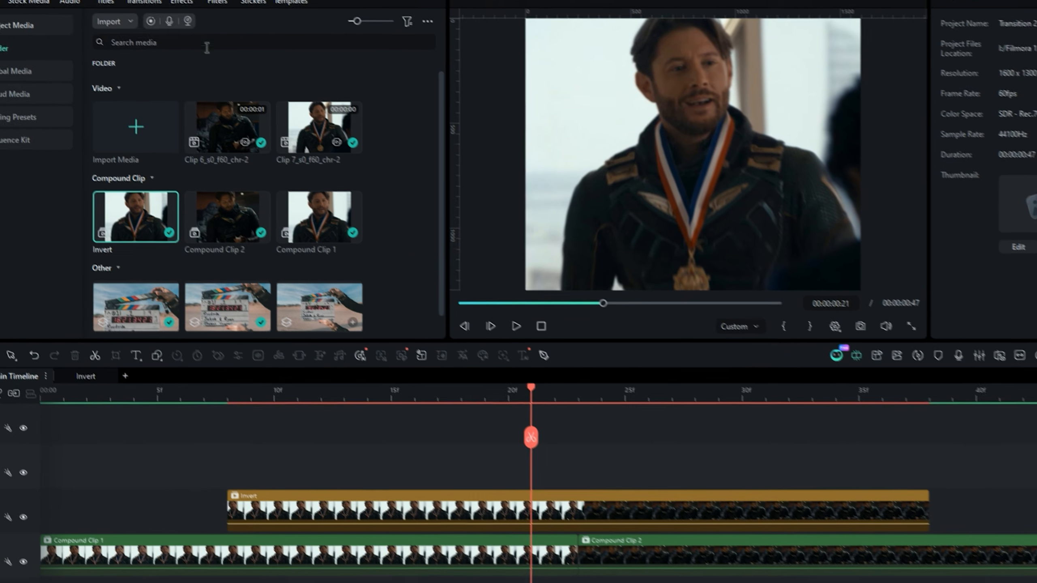
pyautogui.click(219, 19)
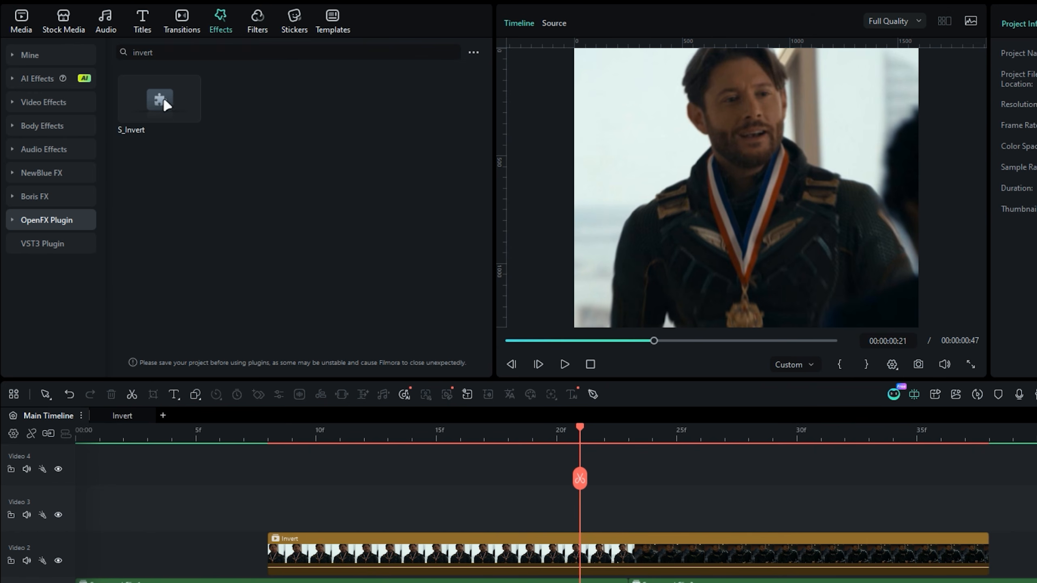
pyautogui.moveTo(165, 102); pyautogui.dragTo(468, 560)
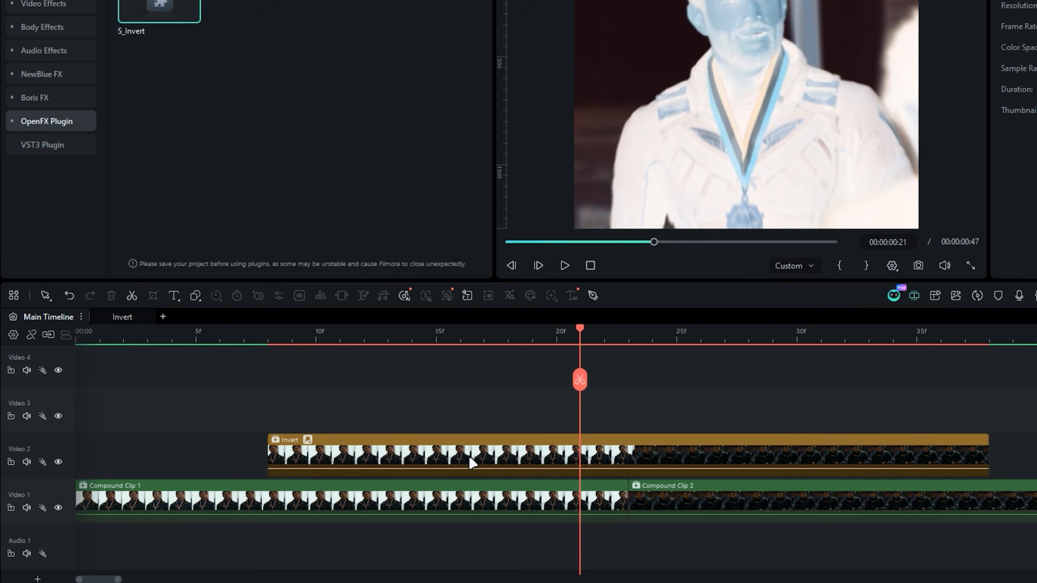
pyautogui.click(468, 455)
pyautogui.click(1036, 0)
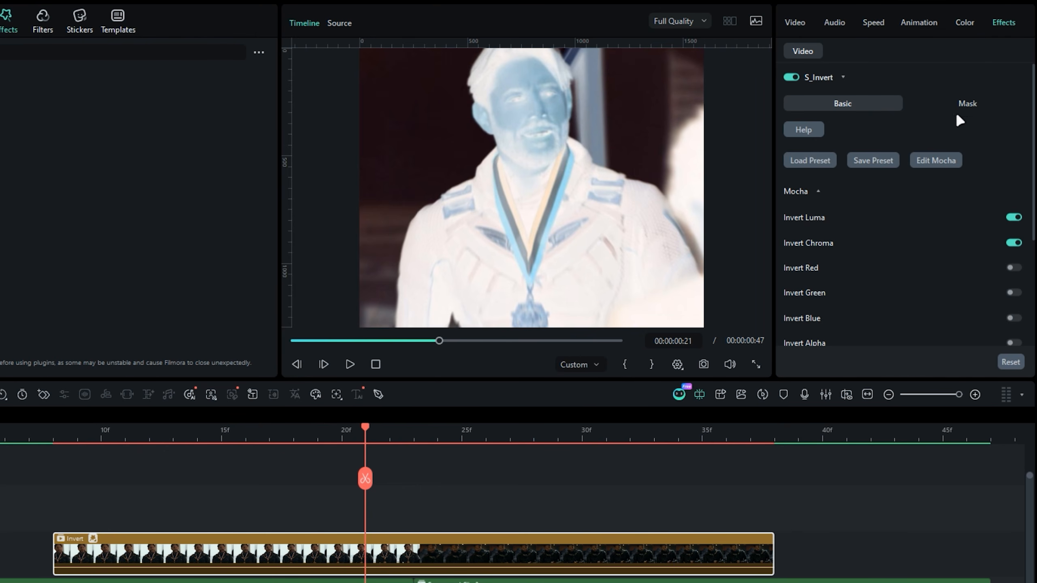
# - Set S_Invert's Saturation to 0.00 and its Offset Darks to -1.50
pyautogui.scroll(-5, 860, 285)
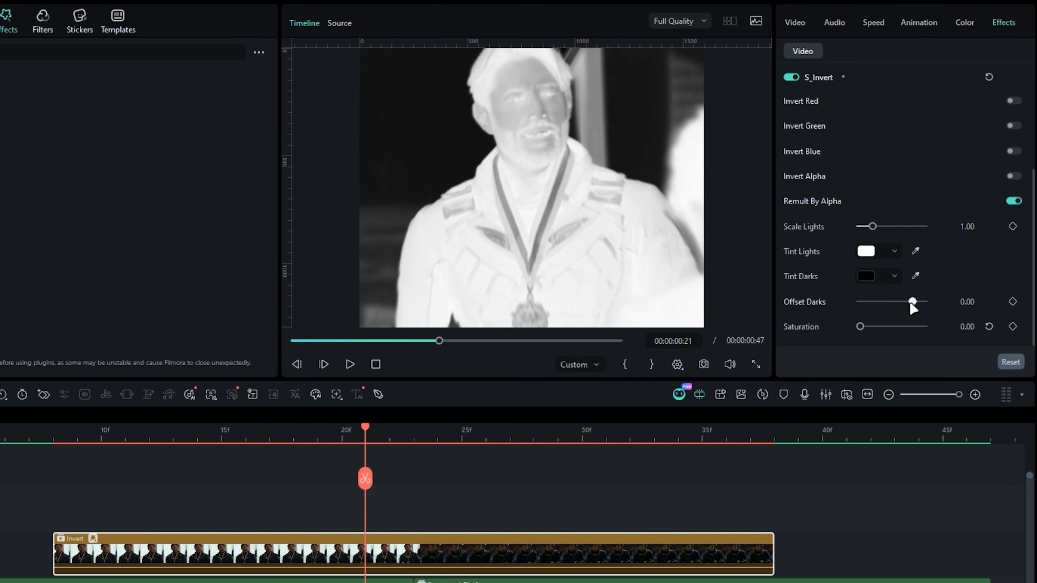
pyautogui.moveTo(913, 302)
pyautogui.mouseDown()
pyautogui.moveTo(890, 302)
pyautogui.moveTo(900, 302)
pyautogui.mouseUp()
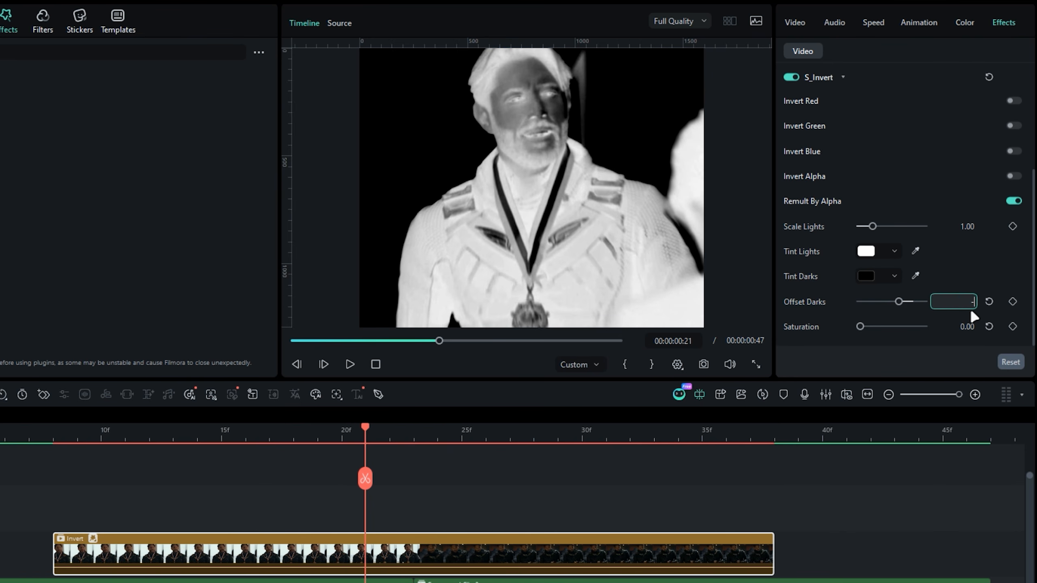
pyautogui.press('Return')
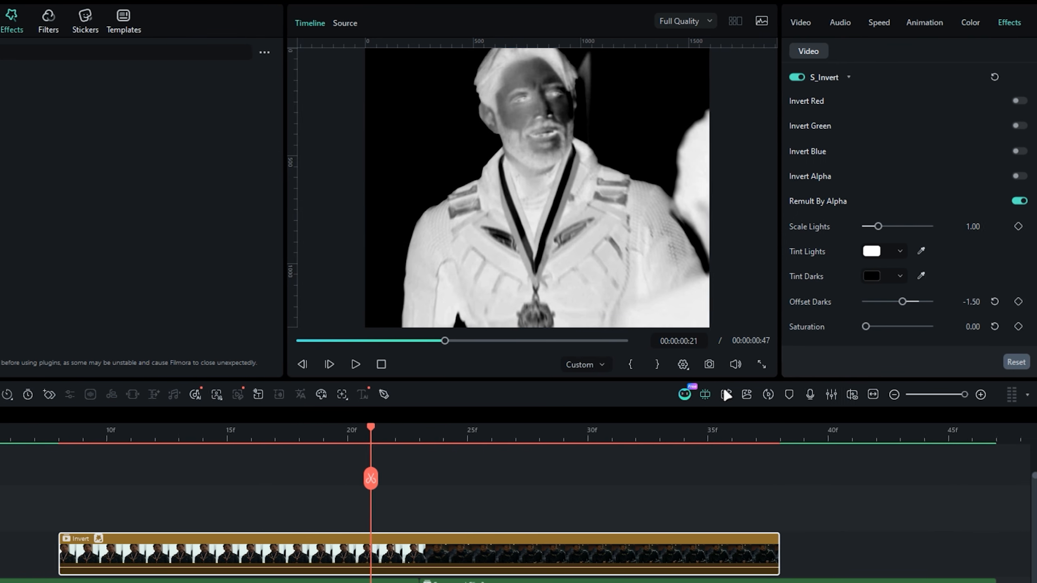
# - Find S_WipeClock, apply it to the Invert clip, and set its wipe direction to CounterCW
pyautogui.moveTo(446, 433); pyautogui.dragTo(426, 468)
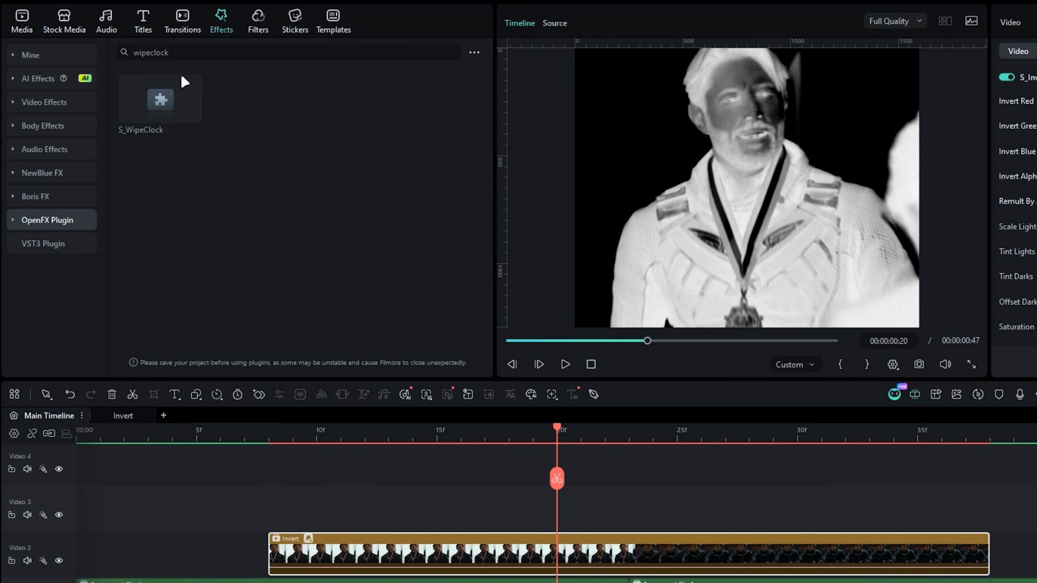
pyautogui.moveTo(169, 105); pyautogui.dragTo(428, 554)
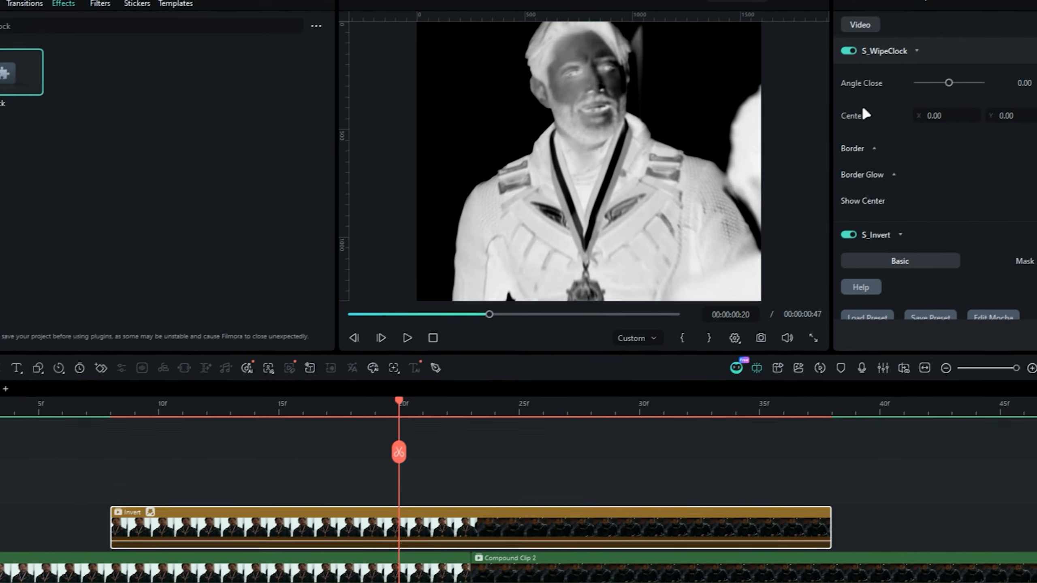
pyautogui.scroll(4, 978, 59)
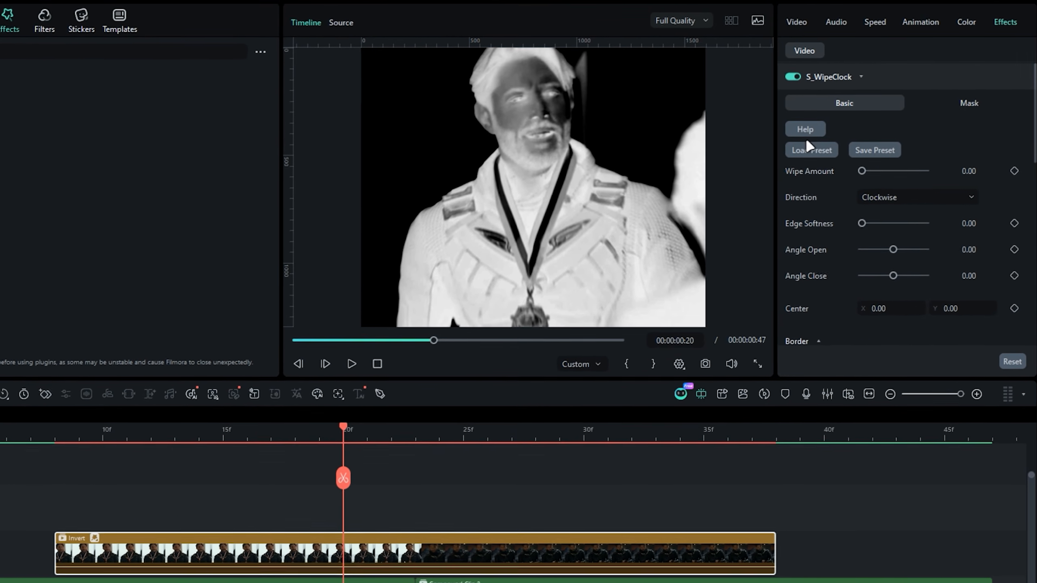
pyautogui.moveTo(860, 171); pyautogui.dragTo(883, 173)
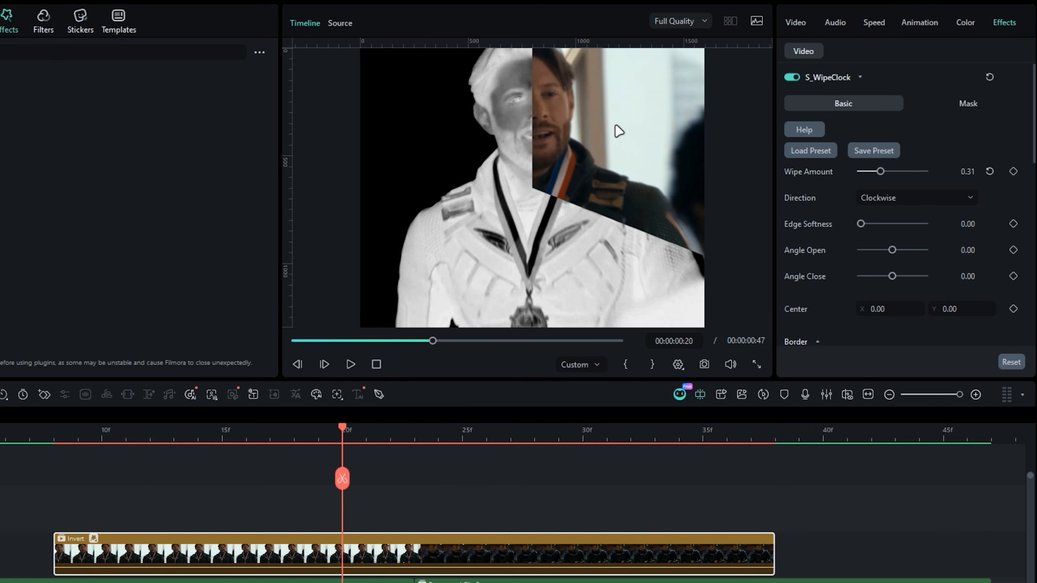
pyautogui.click(885, 198)
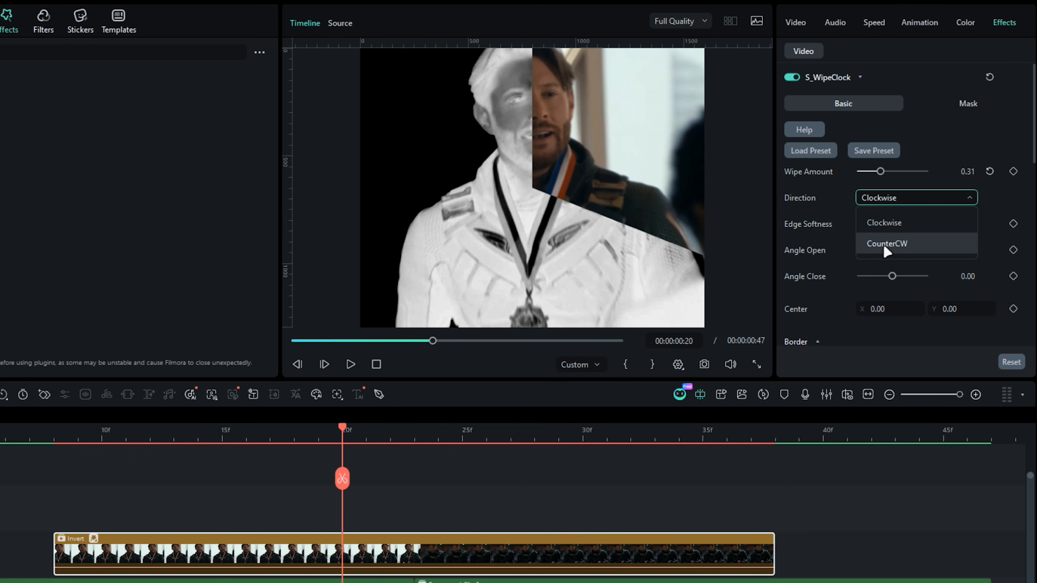
pyautogui.click(881, 242)
# - Keyframe the counterclockwise wipe's Wipe Amount from 1.00 at the Invert clip's start to 0 at frame 32
pyautogui.moveTo(880, 172); pyautogui.dragTo(943, 178)
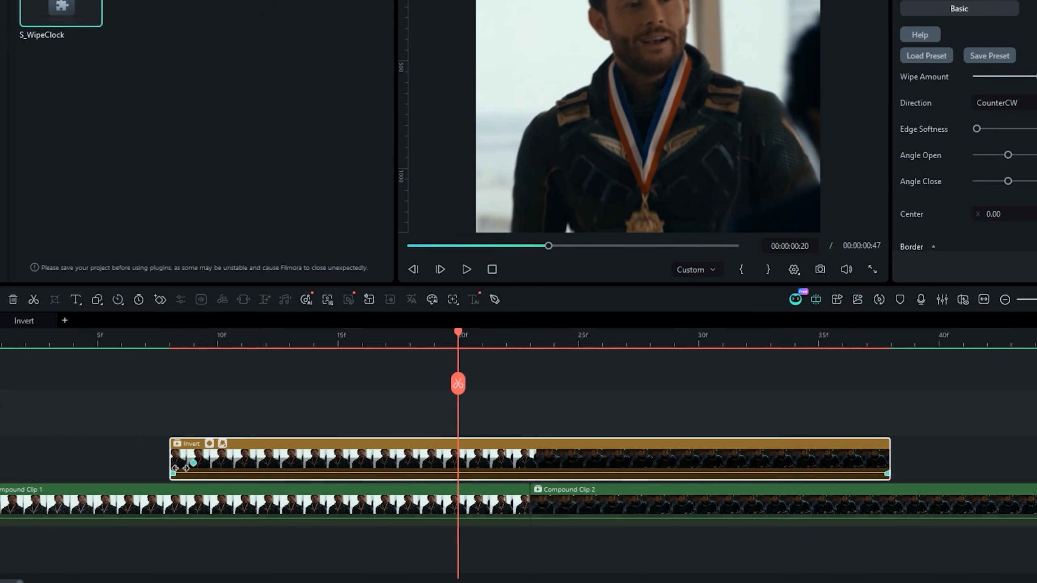
pyautogui.moveTo(456, 336); pyautogui.dragTo(737, 343)
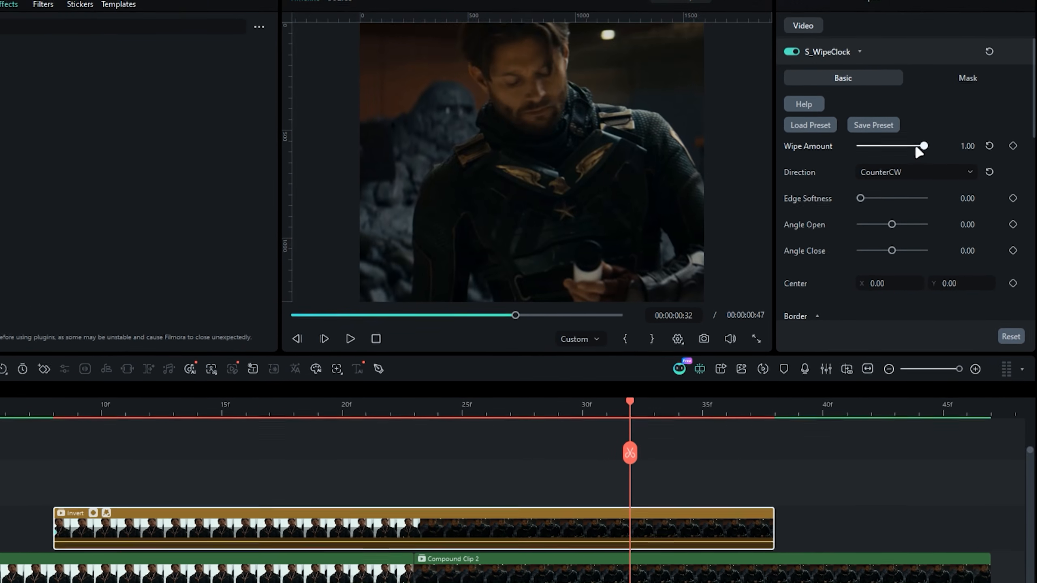
pyautogui.moveTo(936, 76); pyautogui.dragTo(876, 78)
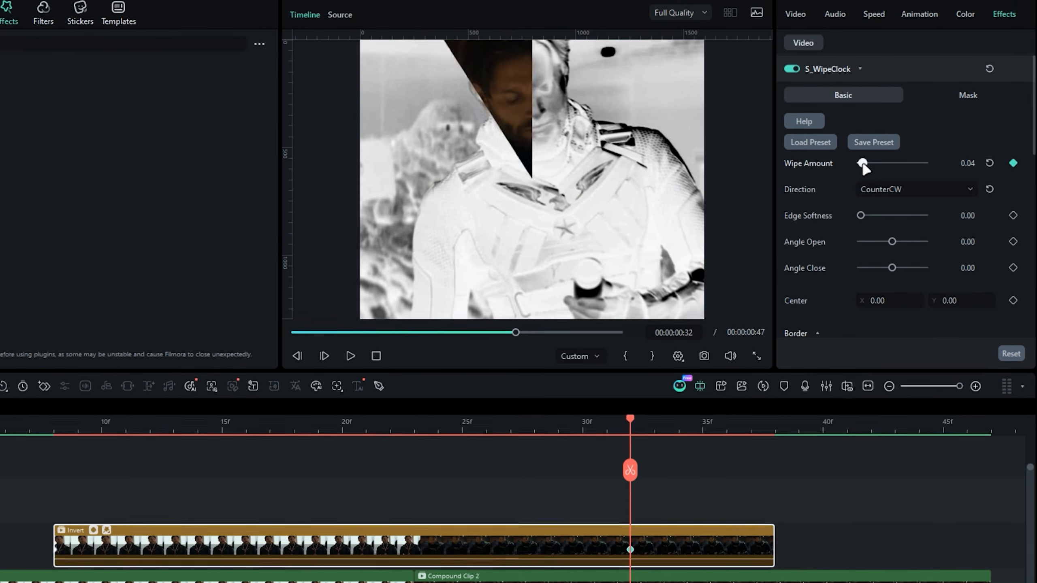
pyautogui.moveTo(629, 420); pyautogui.dragTo(606, 434)
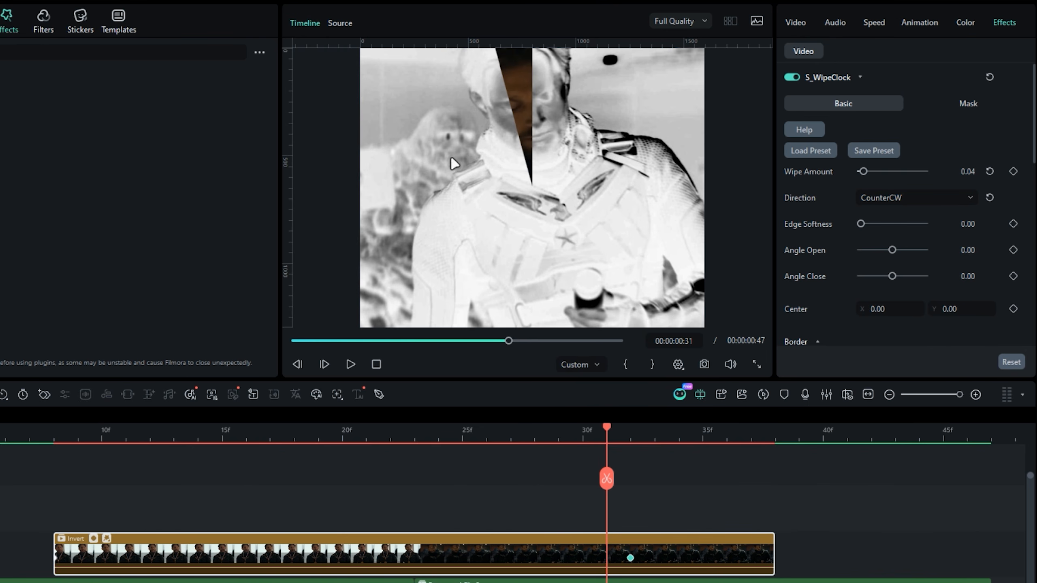
# - Add a second S_WipeClock to the Invert clip and keyframe its Wipe Amount from 0.00 at frame 8 to 1.00 at frame 32
pyautogui.moveTo(166, 104); pyautogui.dragTo(460, 517)
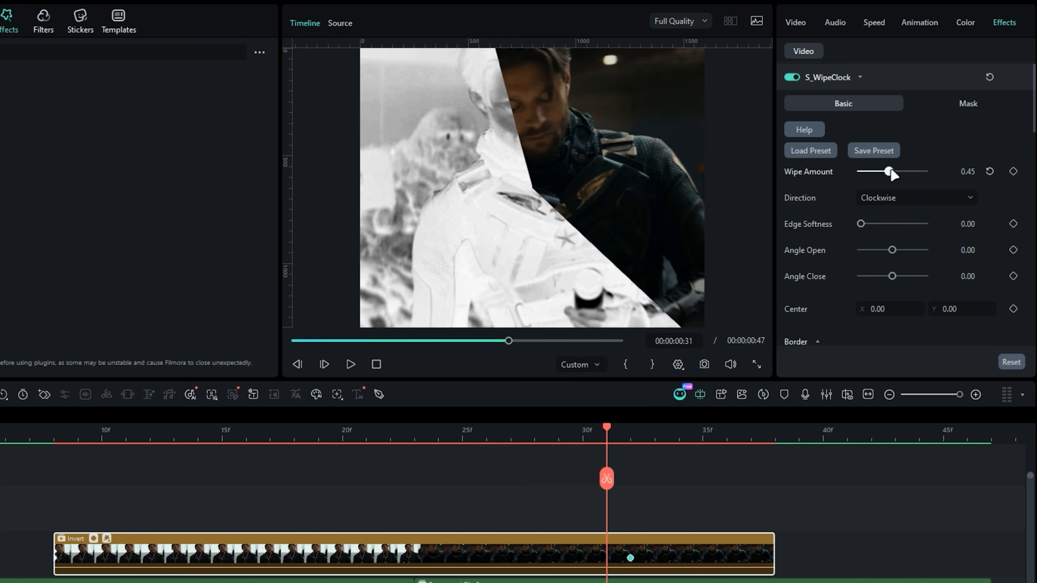
pyautogui.moveTo(891, 174); pyautogui.dragTo(861, 171)
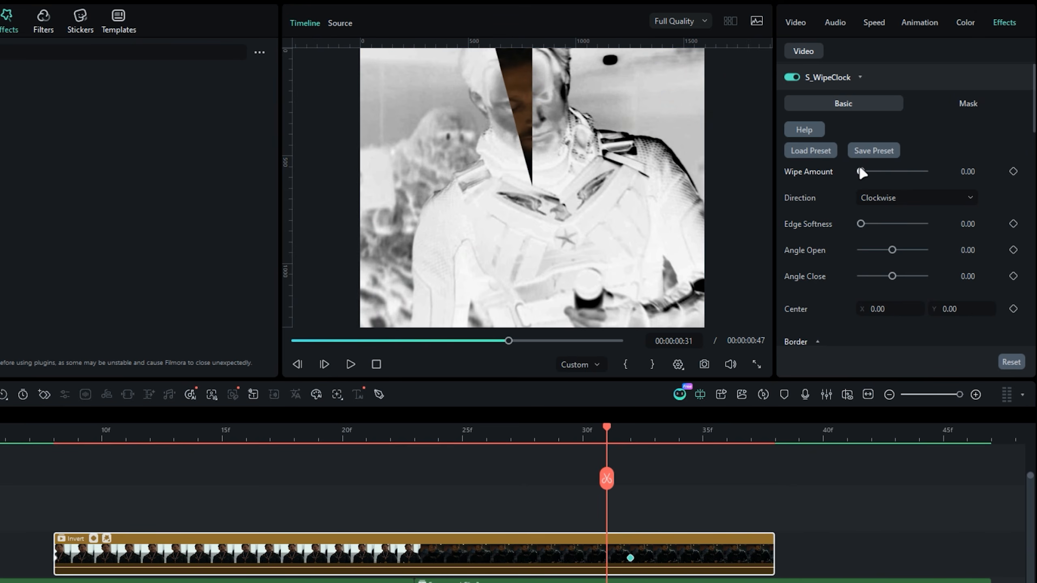
pyautogui.moveTo(292, 476); pyautogui.dragTo(54, 486)
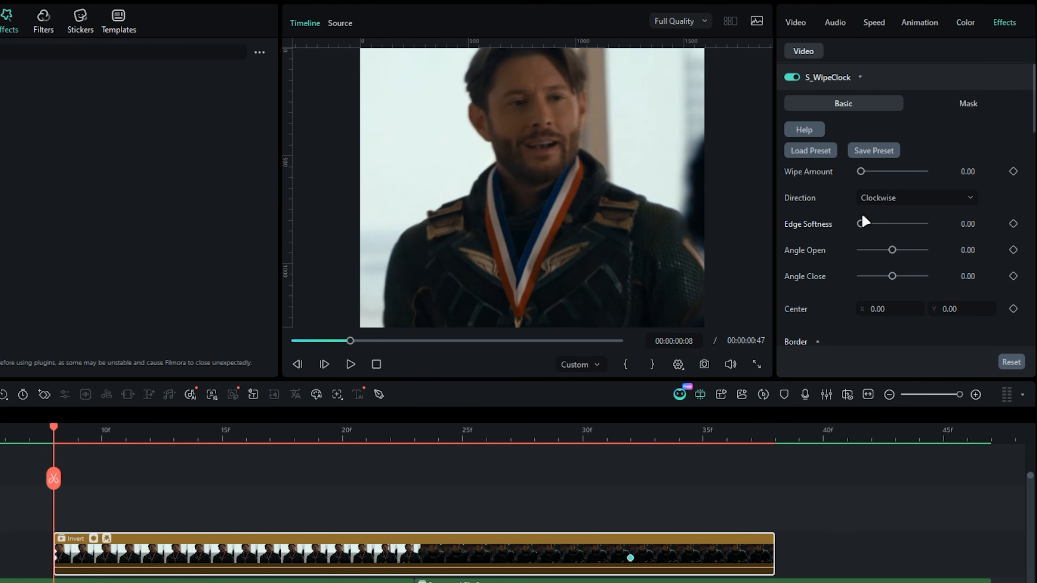
pyautogui.click(1013, 171)
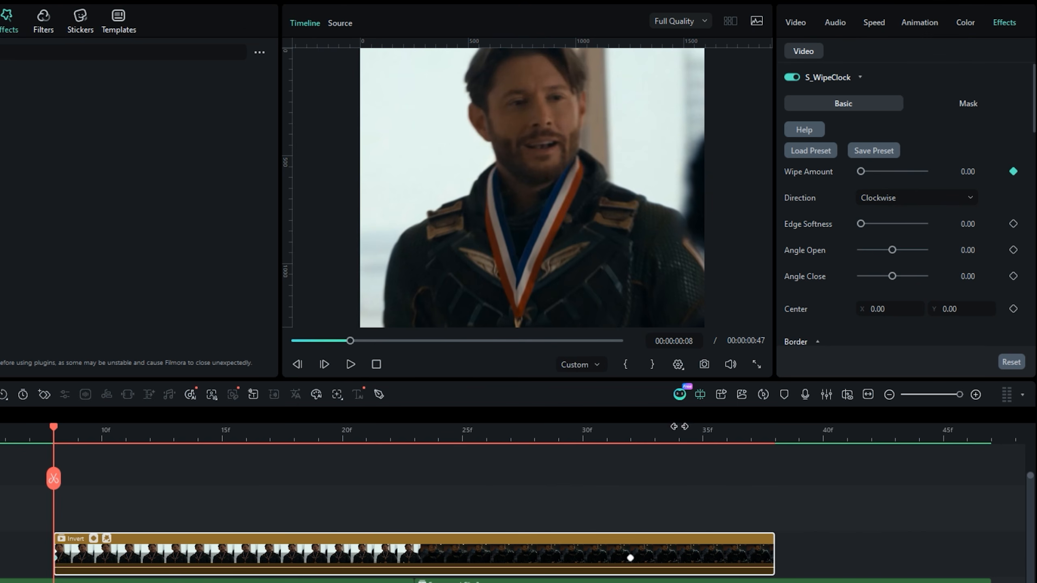
pyautogui.click(629, 436)
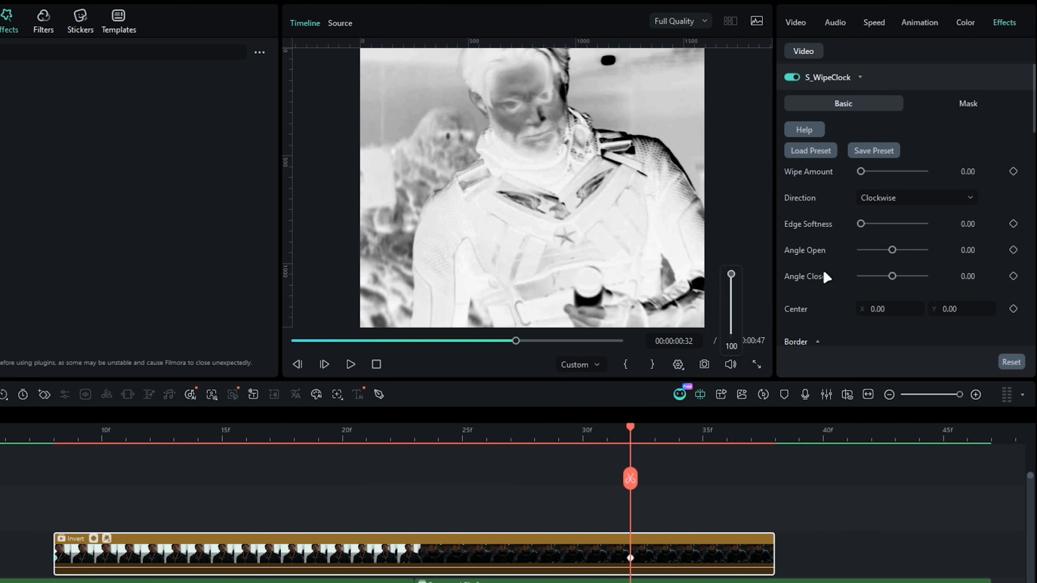
pyautogui.moveTo(861, 171); pyautogui.dragTo(926, 172)
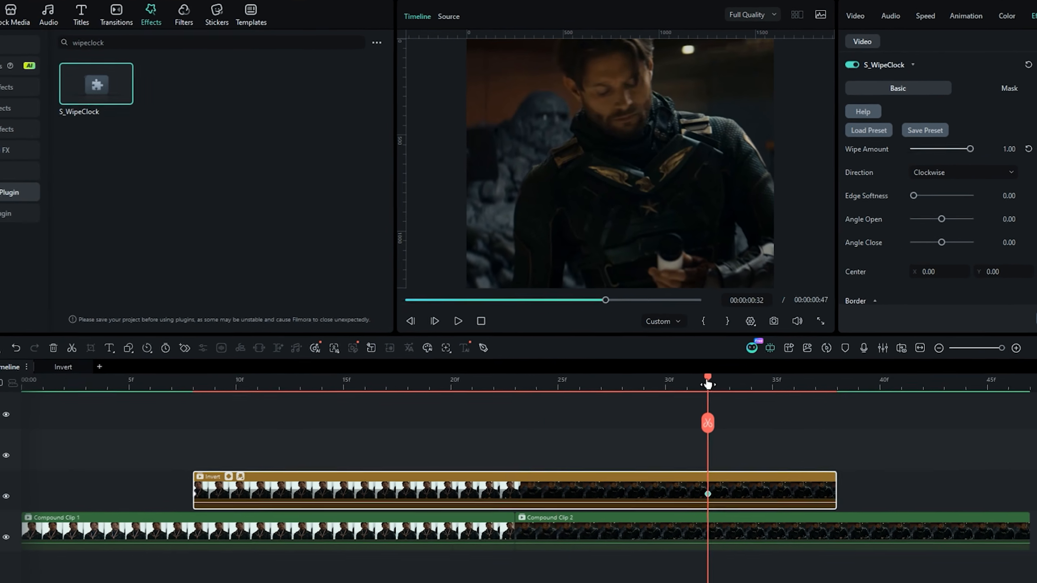
# - Open the Invert clip's keyframe graph and shift the second S_WipeClock's Wipe Amount keyframes to frames 14 and 38
pyautogui.moveTo(707, 384); pyautogui.dragTo(472, 386)
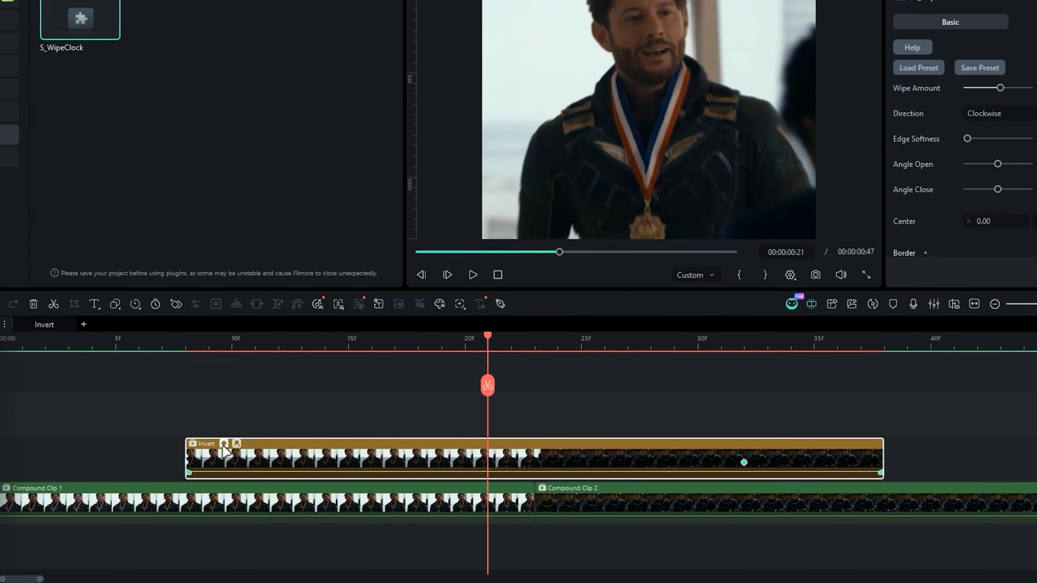
pyautogui.click(232, 462)
pyautogui.moveTo(606, 443); pyautogui.dragTo(631, 354)
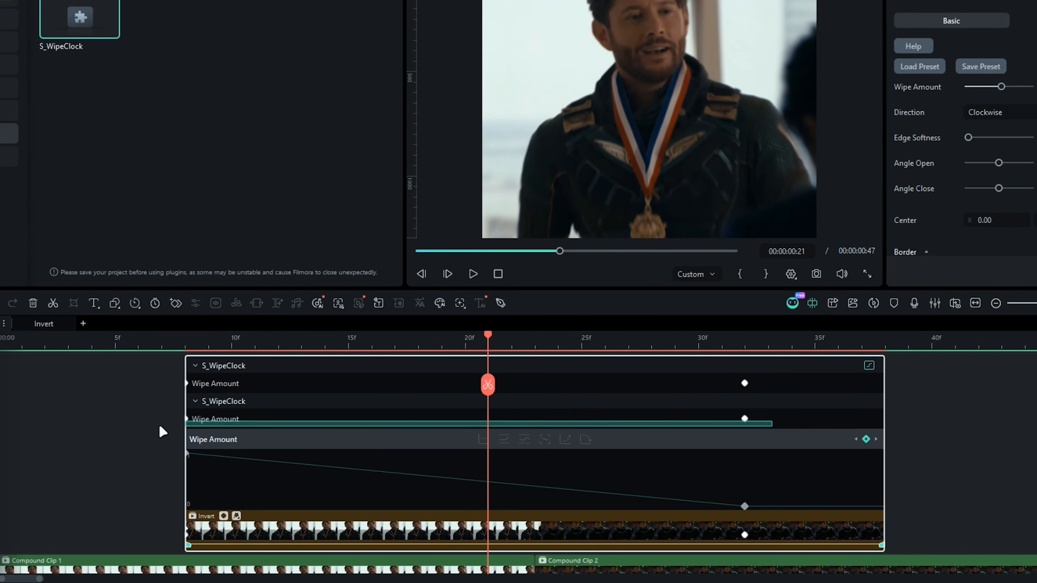
pyautogui.moveTo(159, 425); pyautogui.dragTo(162, 405)
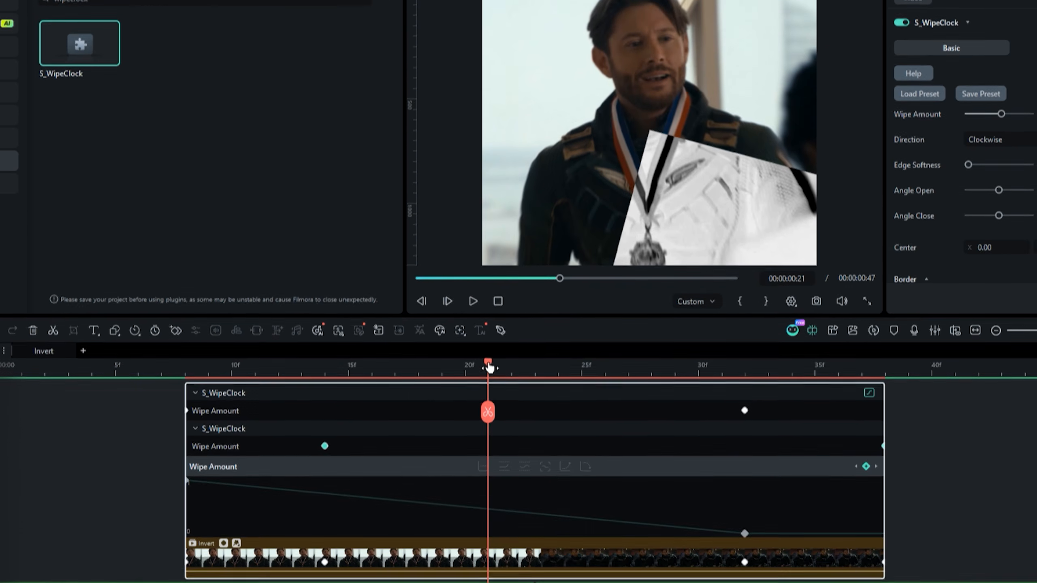
pyautogui.moveTo(489, 339); pyautogui.dragTo(208, 348)
pyautogui.moveTo(207, 426); pyautogui.dragTo(300, 441)
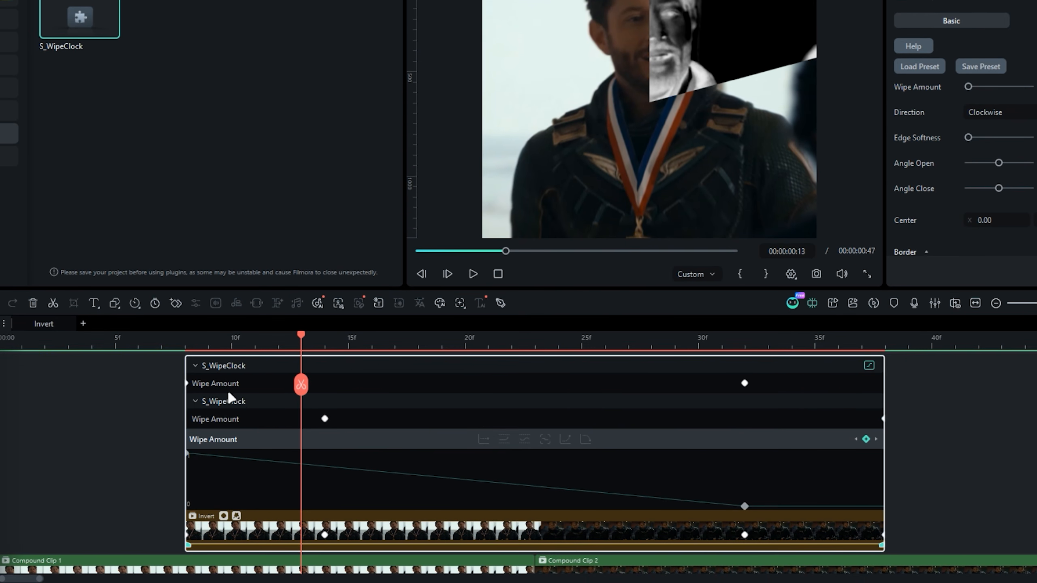
# - Change the Wipe Amount keyframes of both S_WipeClock effects from linear to smooth curves
pyautogui.click(789, 405)
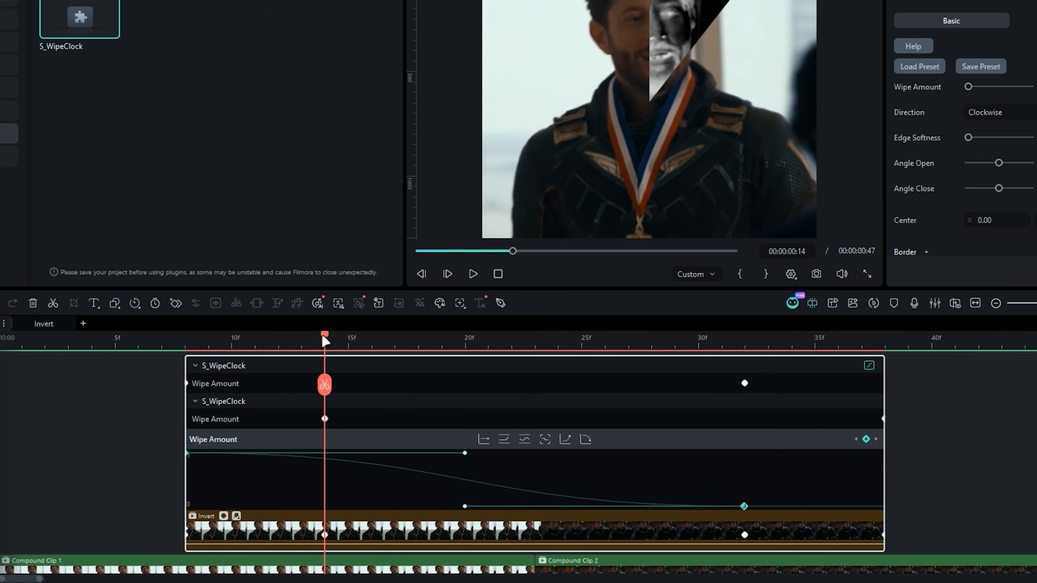
pyautogui.moveTo(321, 334); pyautogui.dragTo(441, 346)
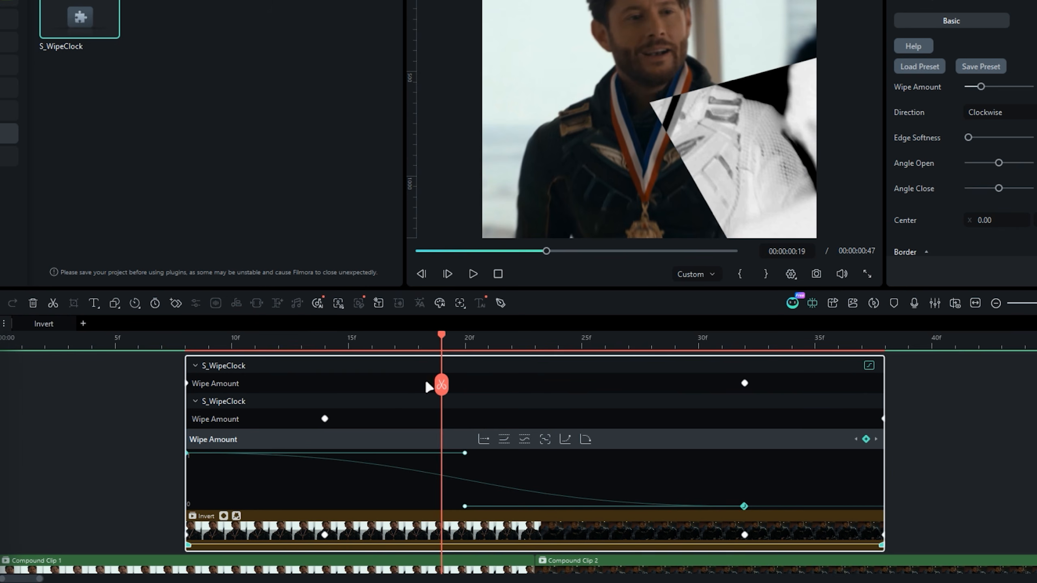
pyautogui.click(227, 417)
pyautogui.rightClick(329, 508)
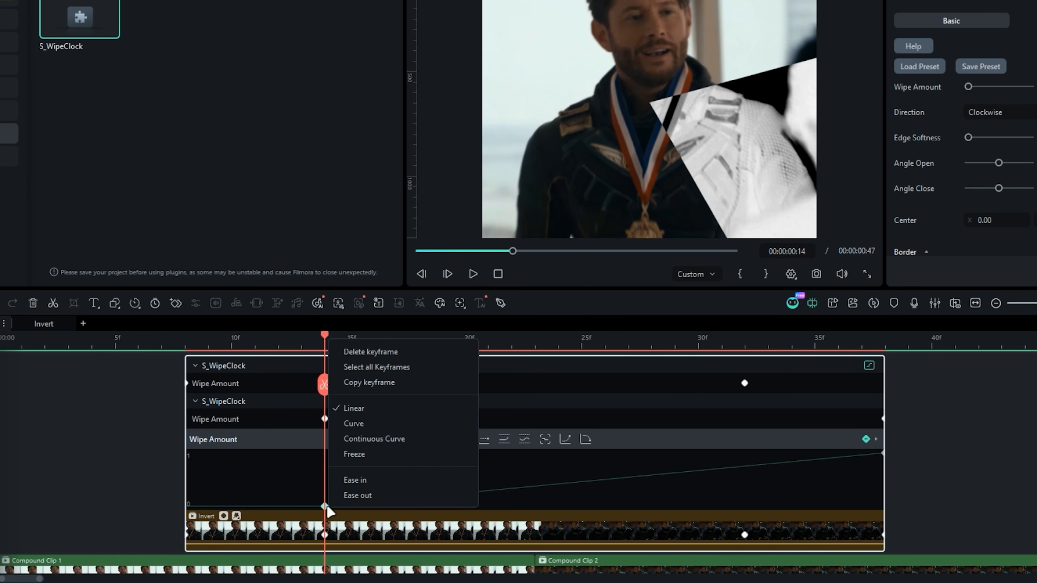
pyautogui.click(389, 367)
pyautogui.click(586, 438)
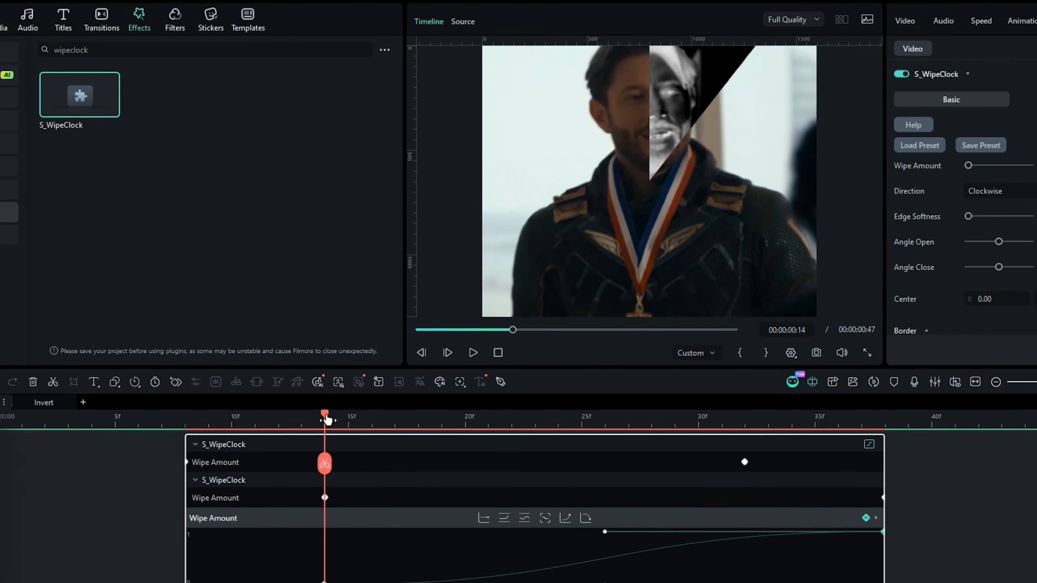
# - Stretch the second wipe's curve handles to about frames 16 and 32 for a steeper middle, and play back the transition
pyautogui.moveTo(419, 426); pyautogui.dragTo(377, 456)
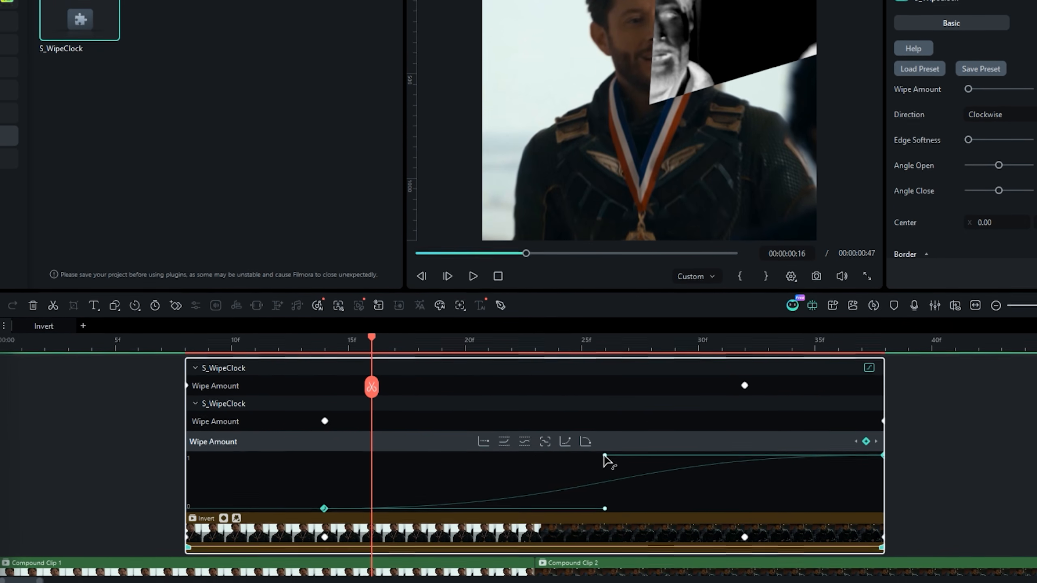
pyautogui.moveTo(604, 509); pyautogui.dragTo(495, 511)
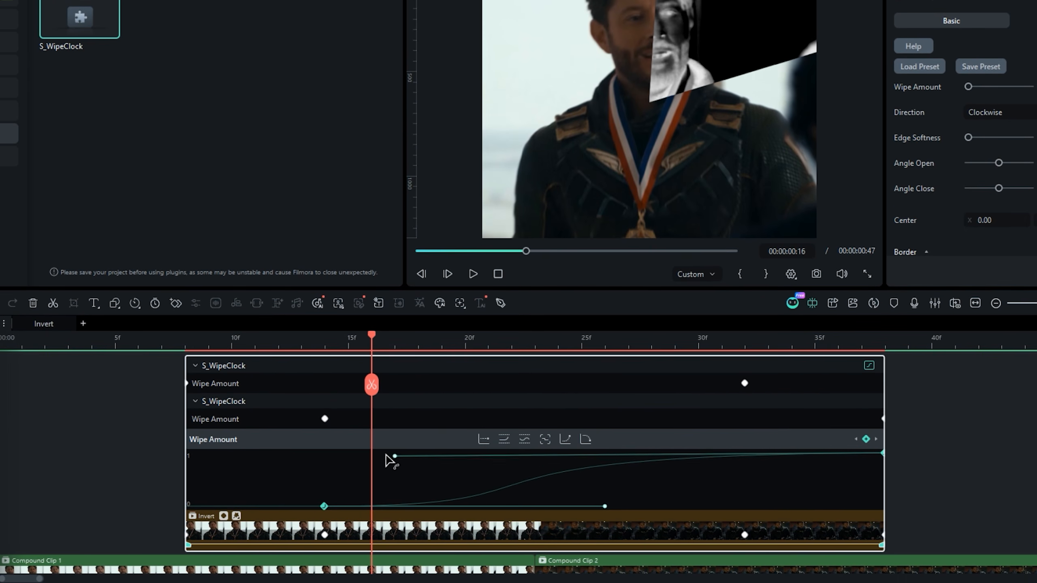
pyautogui.moveTo(371, 339); pyautogui.dragTo(704, 362)
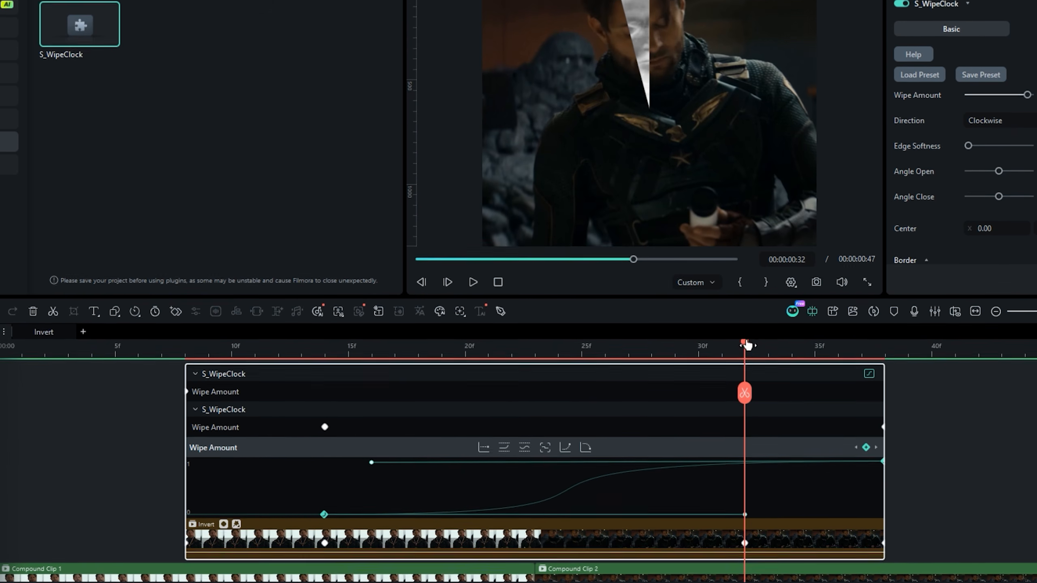
pyautogui.moveTo(745, 337); pyautogui.dragTo(333, 366)
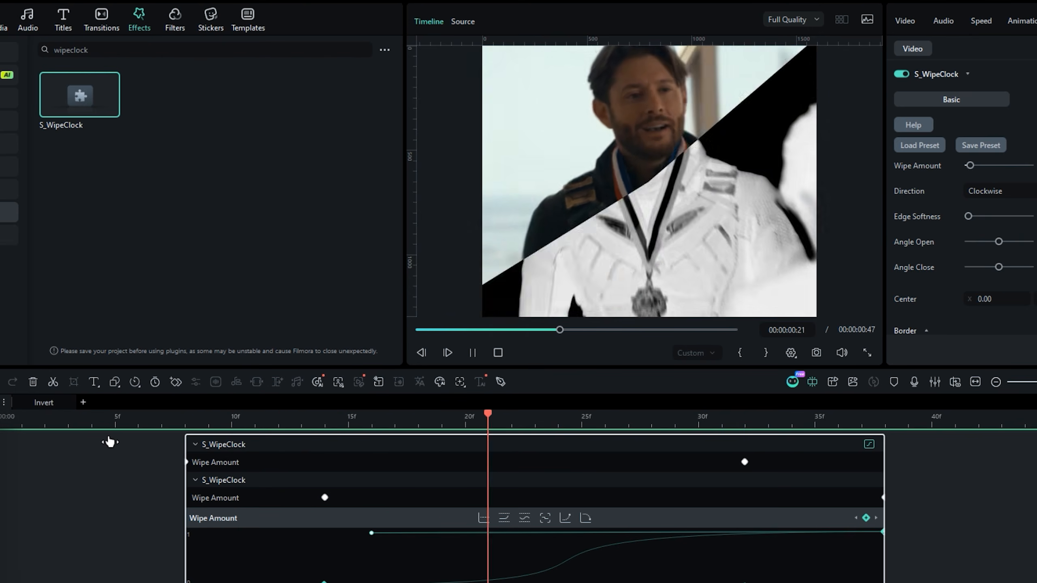
pyautogui.press('space')
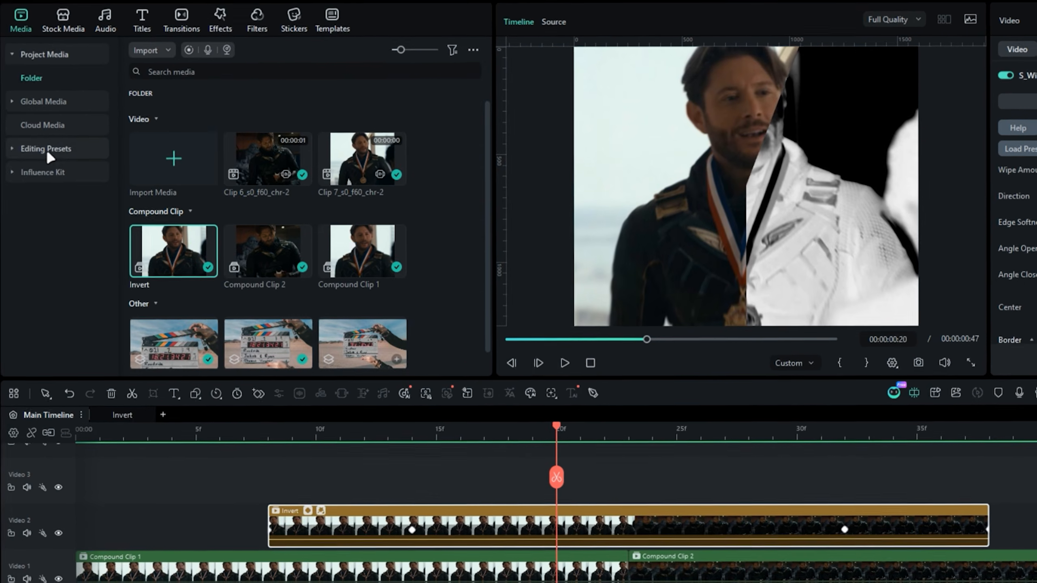
# - Place an adjustment layer on Video 3 above the Invert clip and trim it to the same span, frames 8 to 38
pyautogui.click(47, 127)
pyautogui.click(77, 150)
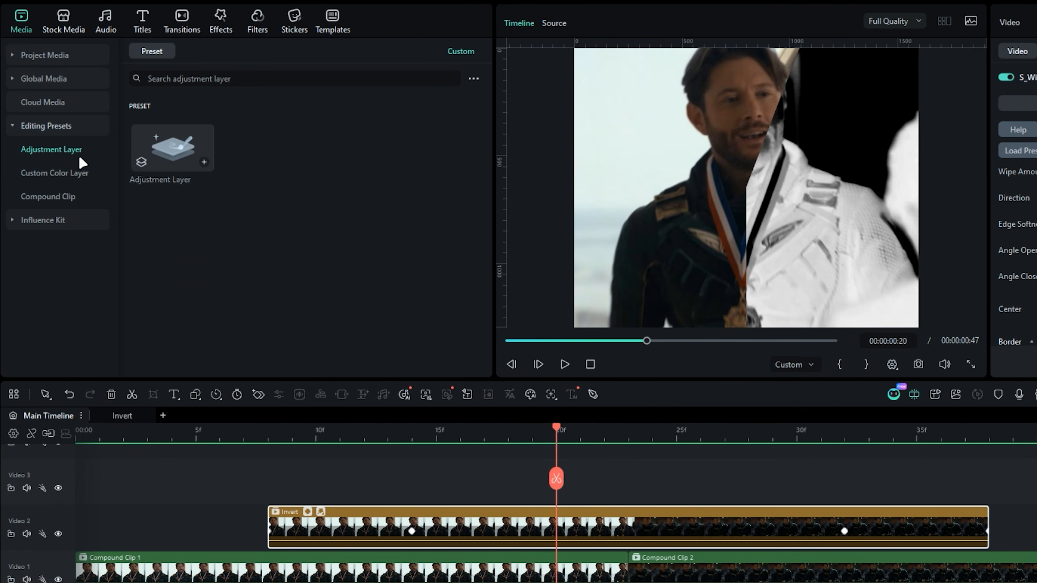
pyautogui.moveTo(178, 155); pyautogui.dragTo(278, 494)
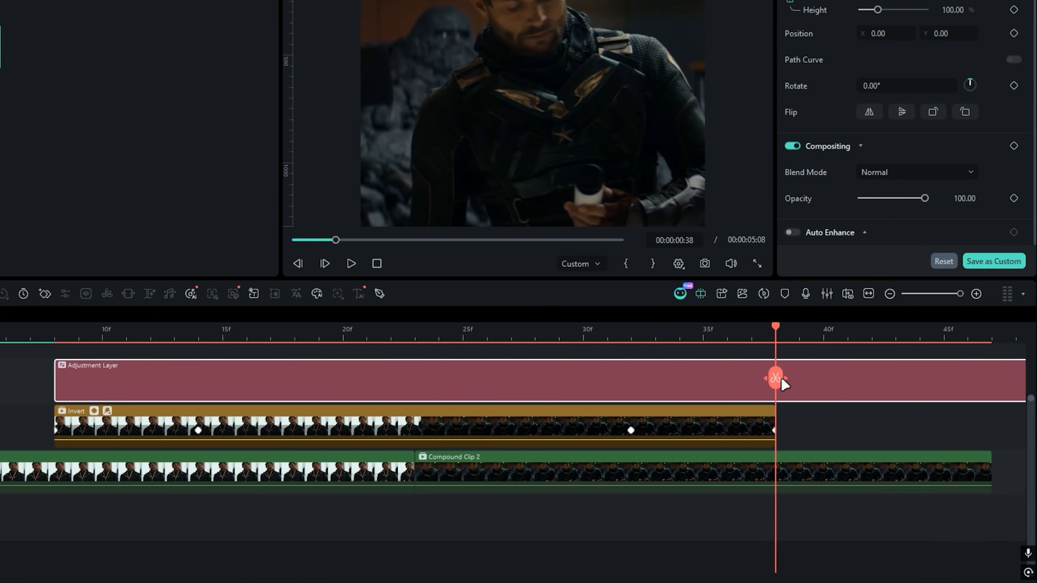
pyautogui.click(976, 386)
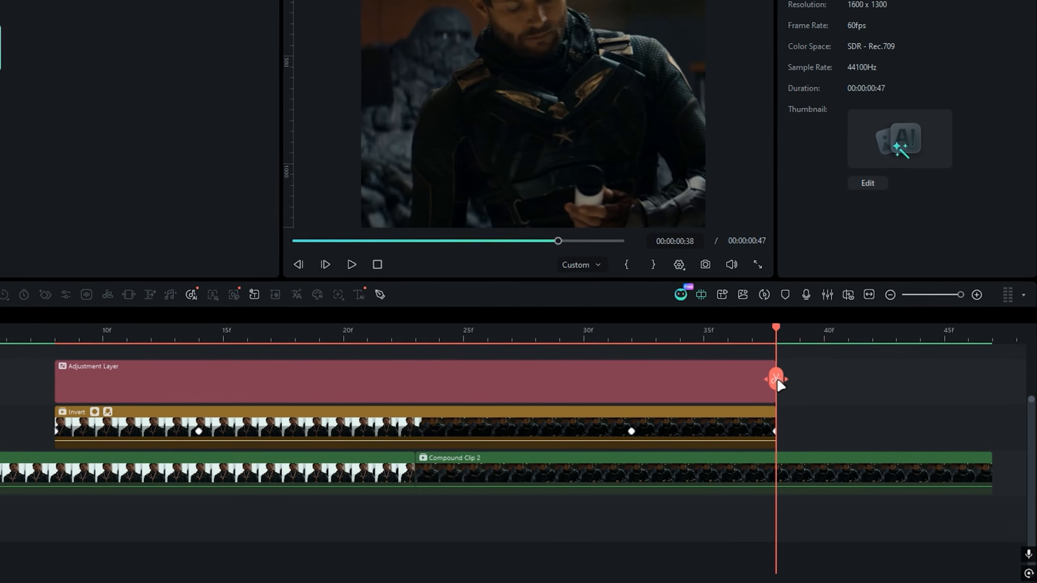
pyautogui.moveTo(433, 366); pyautogui.dragTo(351, 372)
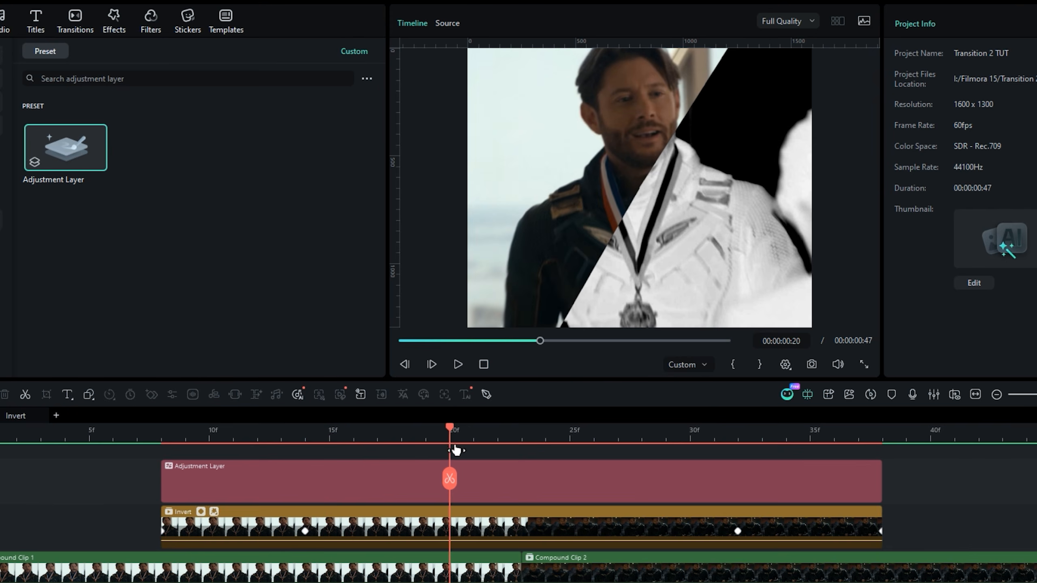
# - Find the shake plugins and apply S_DissolveShake to the adjustment layer, and open its effect settings
pyautogui.click(114, 23)
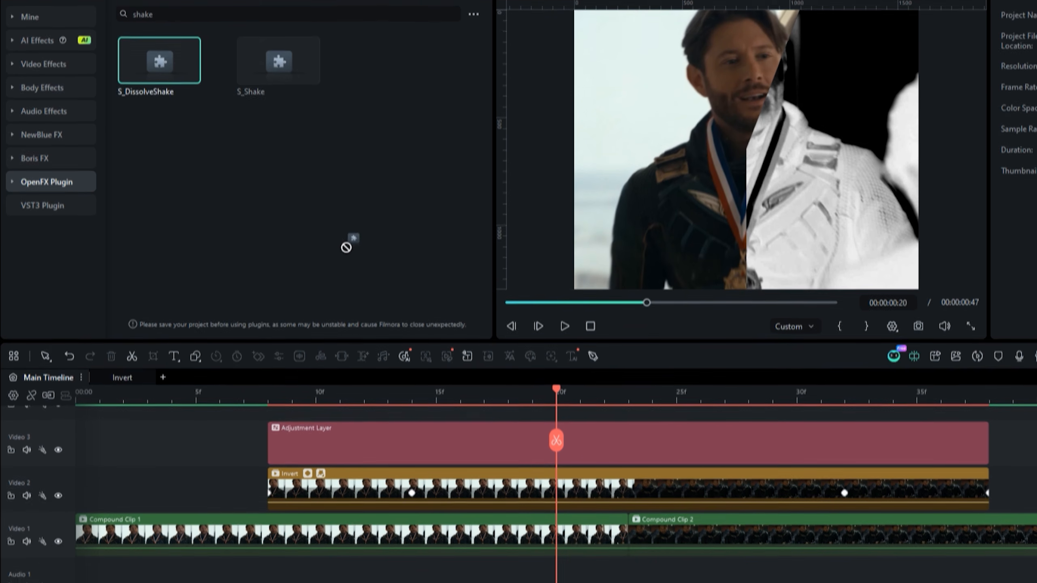
pyautogui.moveTo(346, 247); pyautogui.dragTo(407, 435)
pyautogui.click(399, 437)
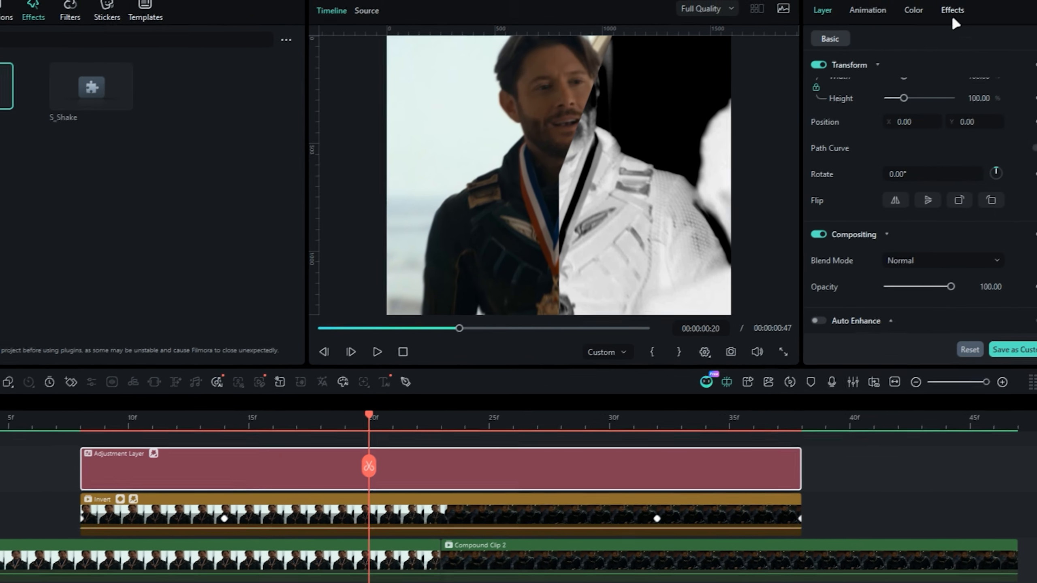
pyautogui.click(951, 13)
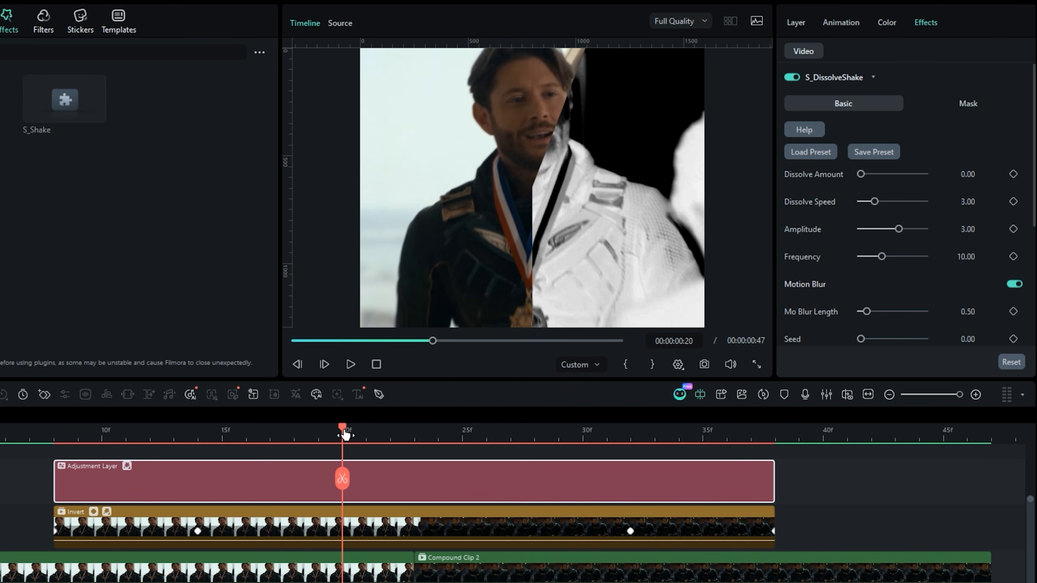
# - Set S_DissolveShake's Dissolve Amount to 0.20 and its Amplitude to 1.50
pyautogui.moveTo(345, 434); pyautogui.dragTo(367, 456)
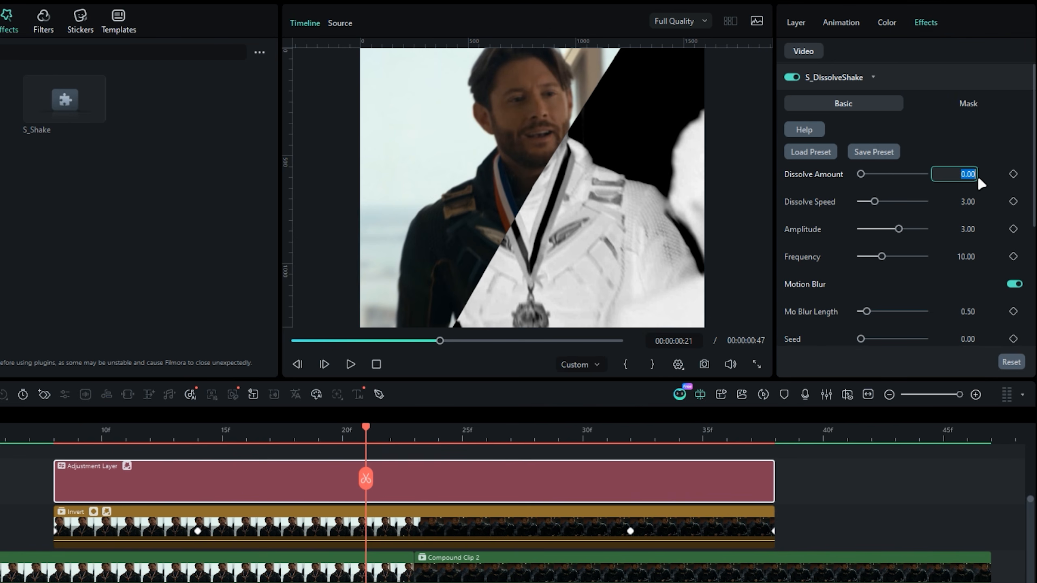
pyautogui.click(976, 181)
pyautogui.write('.2')
pyautogui.press('Return')
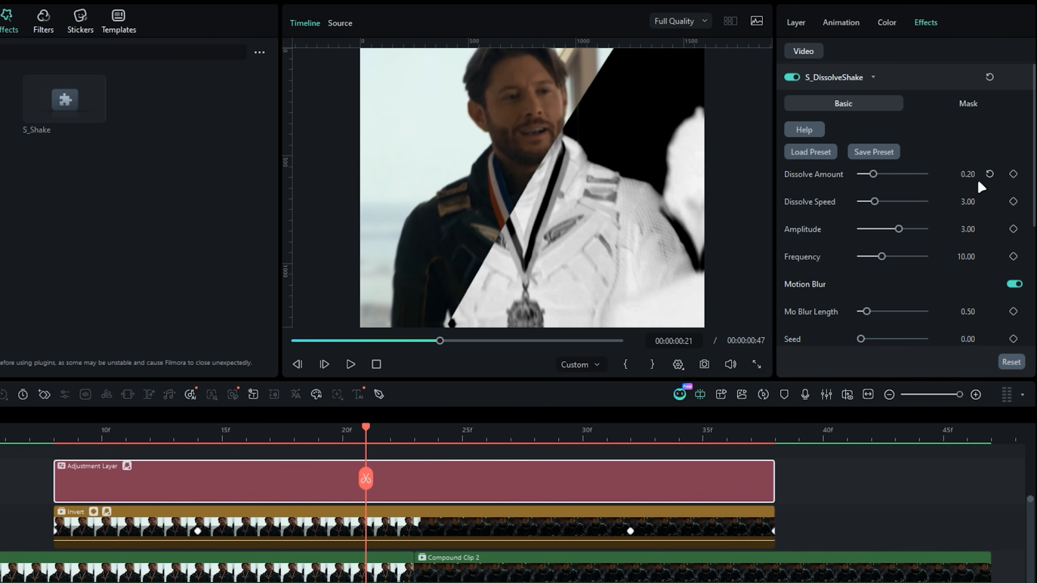
pyautogui.moveTo(366, 436); pyautogui.dragTo(394, 449)
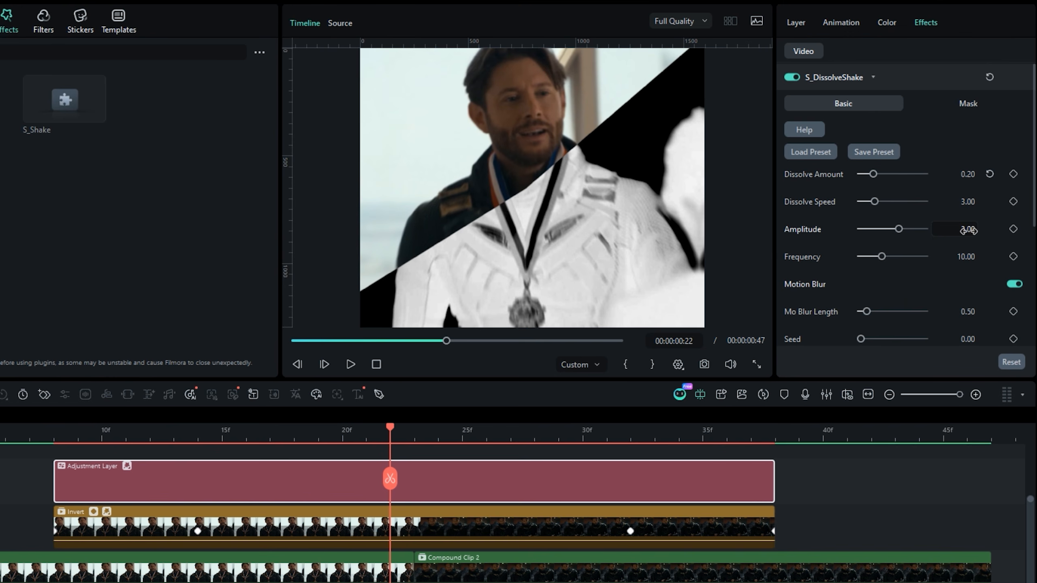
pyautogui.press('Return')
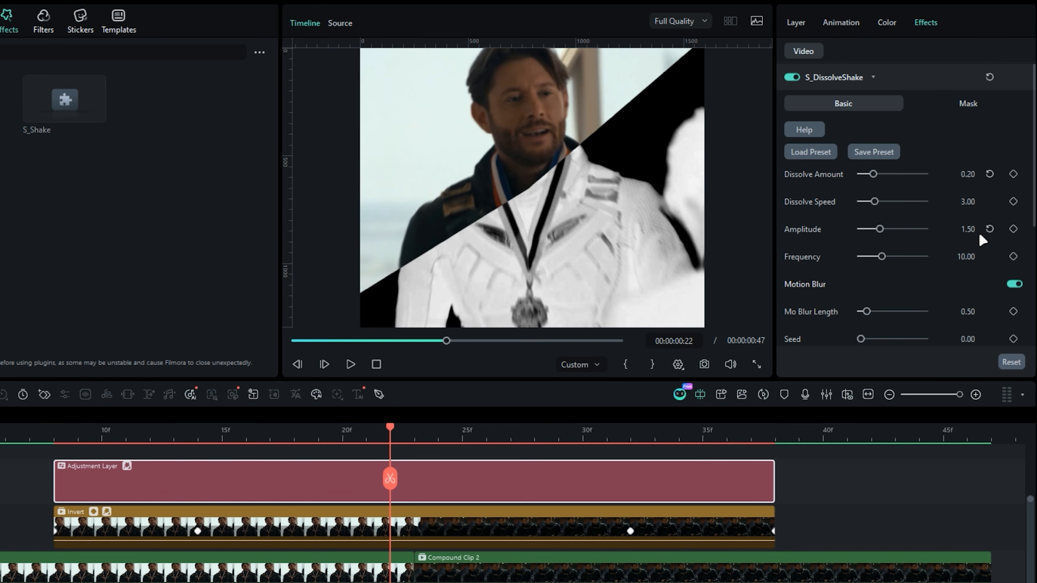
# - Keyframe the shake's Amplitude at 1.50 on frame 23, with 0.00 at the layer's start and end on frames 8 and 38
pyautogui.click(1013, 229)
pyautogui.scroll(2, 424, 502)
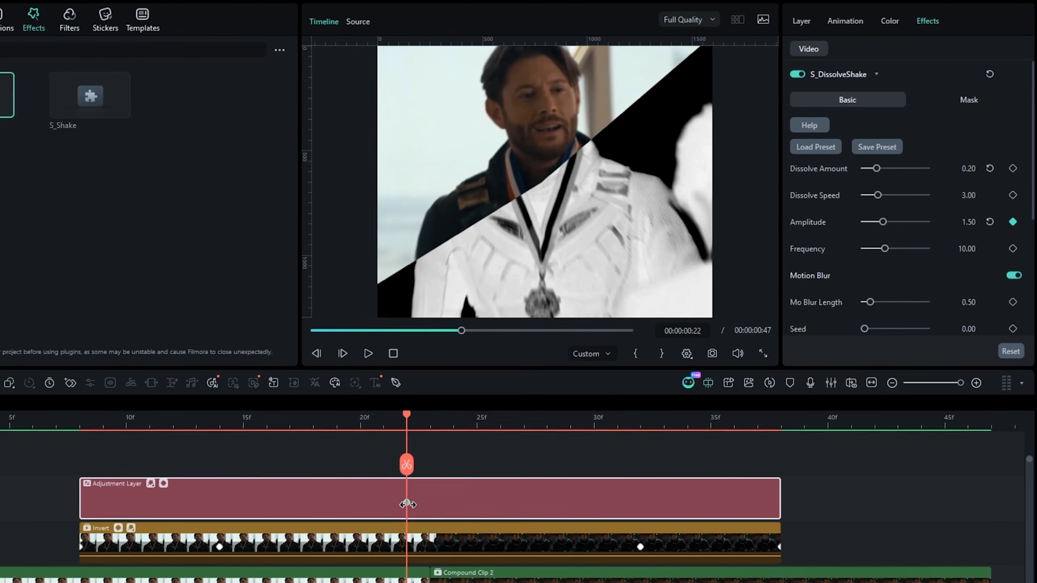
pyautogui.moveTo(407, 504); pyautogui.dragTo(430, 503)
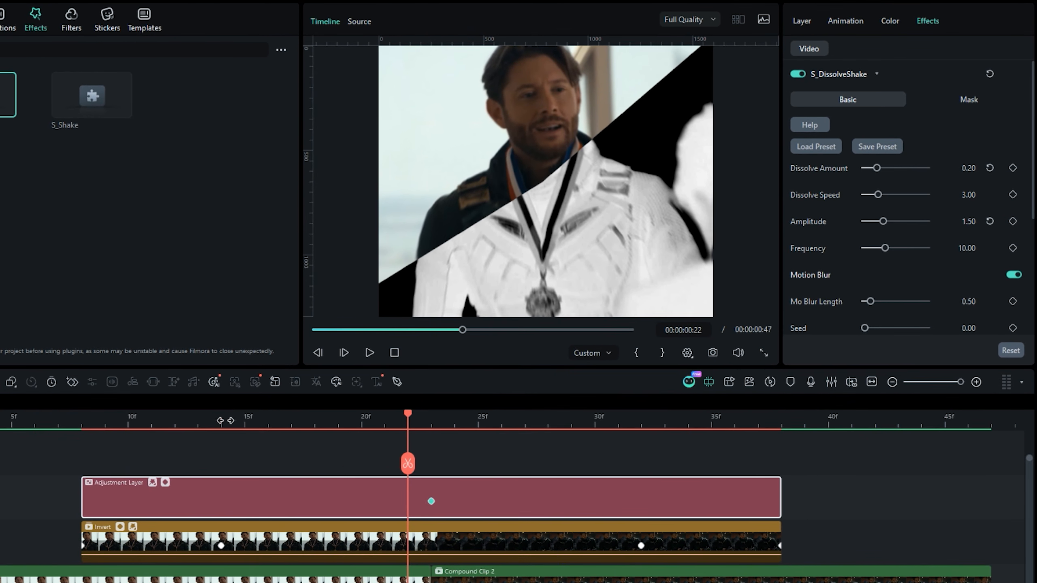
pyautogui.press('Up')
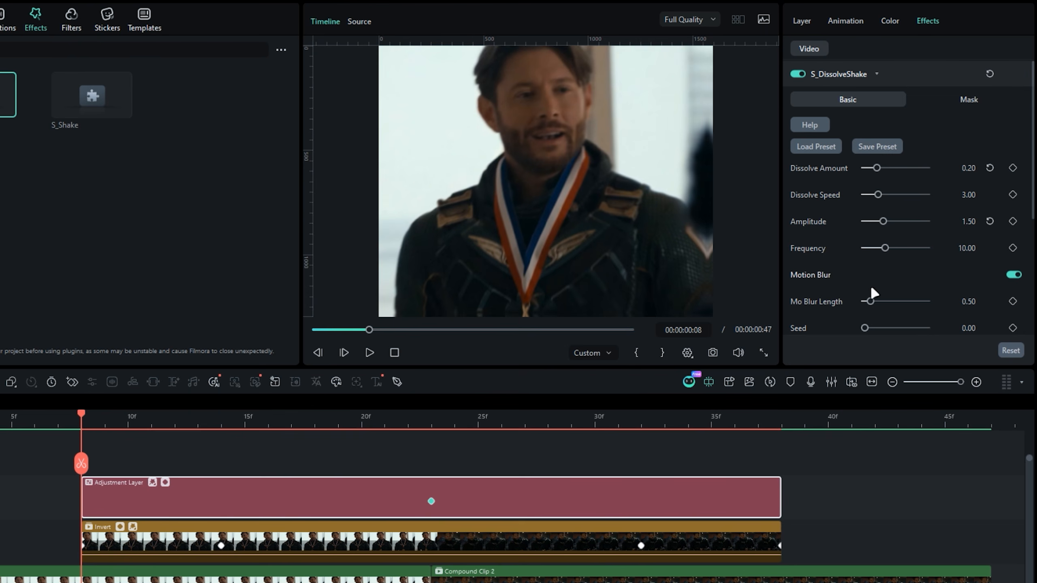
pyautogui.press('Down')
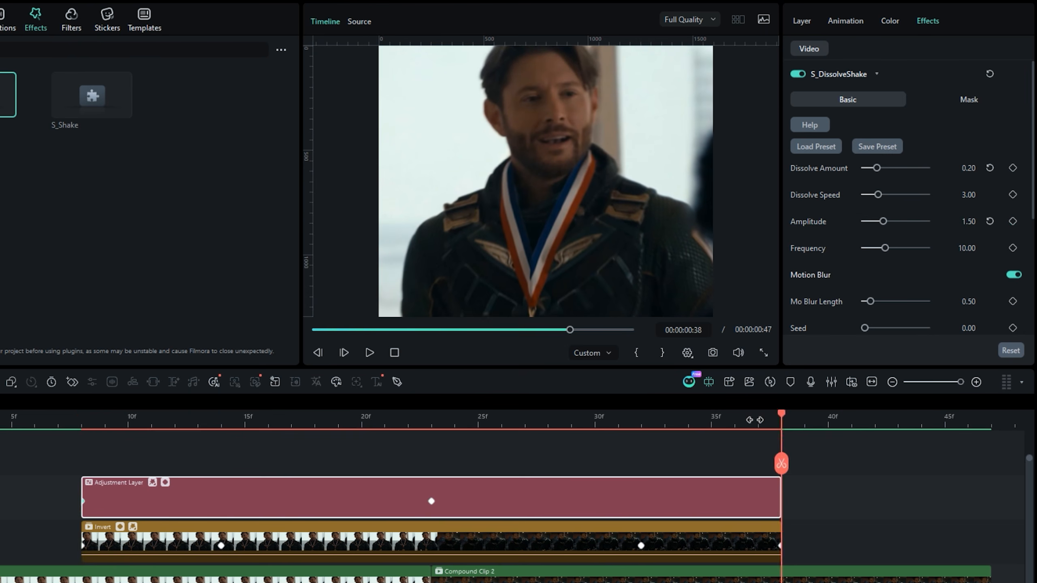
pyautogui.moveTo(882, 221); pyautogui.dragTo(852, 221)
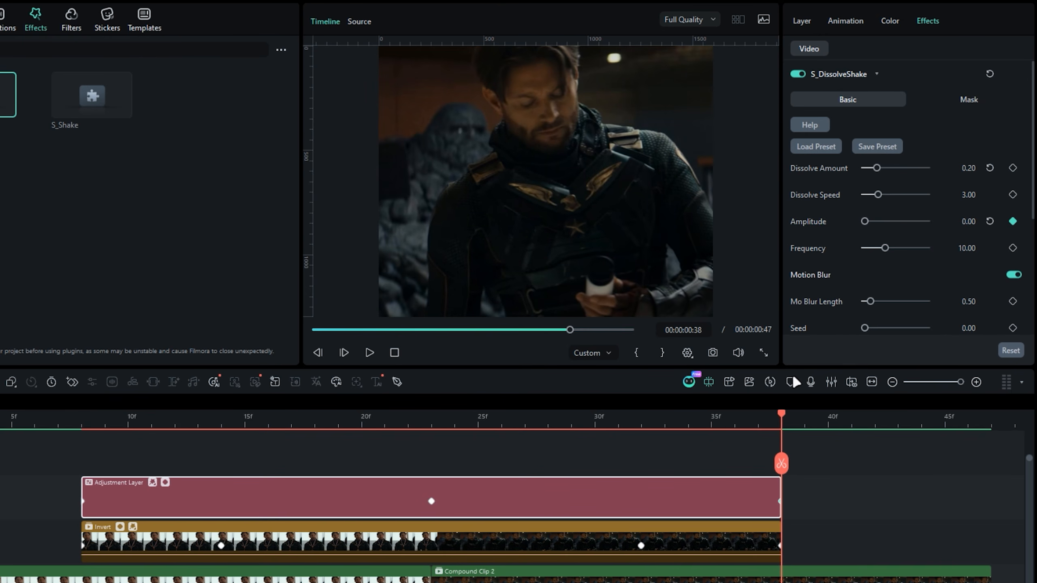
# - Open the adjustment layer's keyframe graph, change the Amplitude keyframes from linear to smooth curves, and close the graph
pyautogui.moveTo(780, 417); pyautogui.dragTo(363, 437)
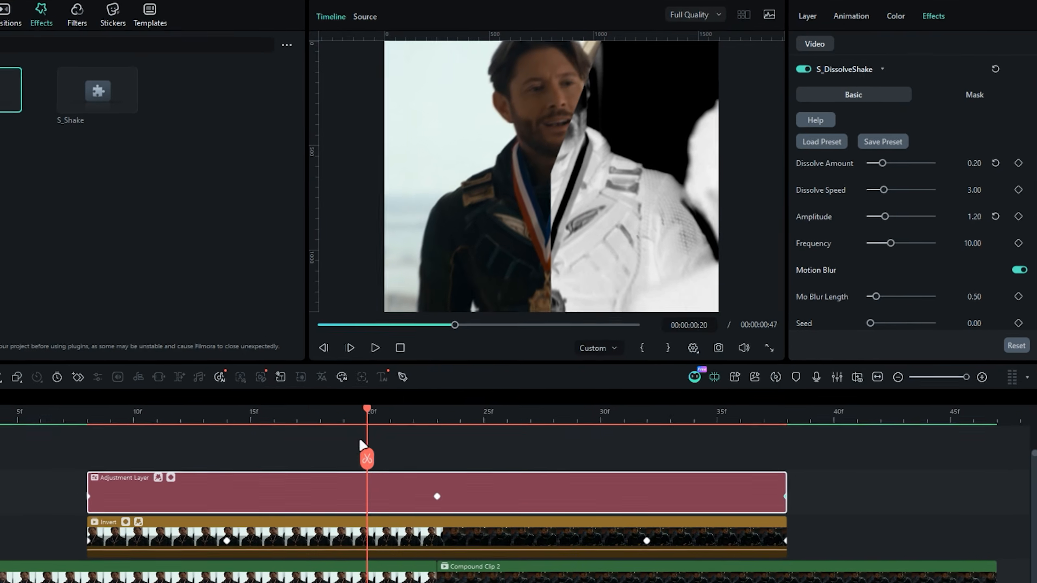
pyautogui.click(232, 424)
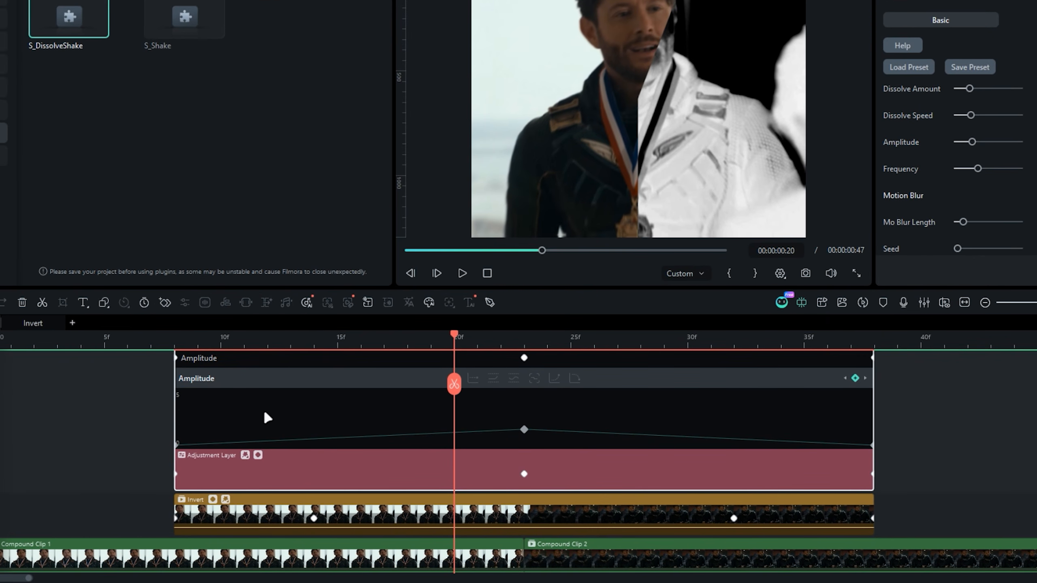
pyautogui.click(573, 379)
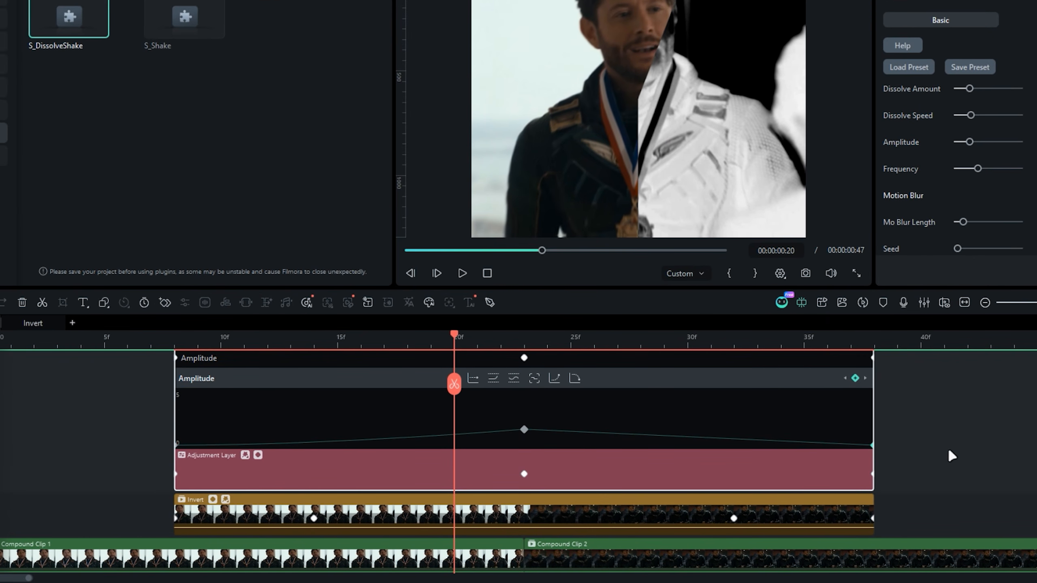
pyautogui.click(258, 455)
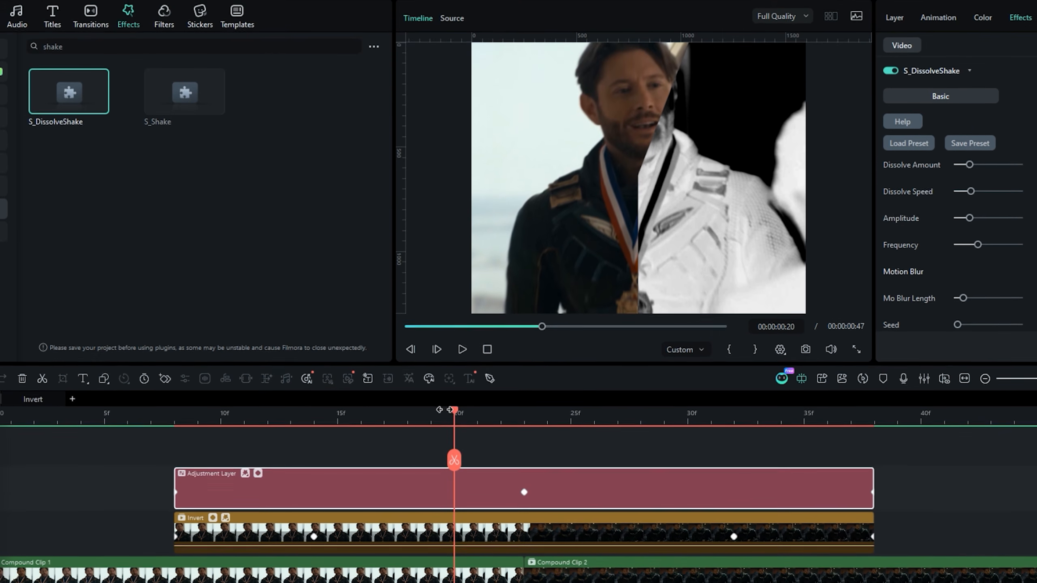
# - Set the Tilt Rand Amp of S_DissolveShake to 2.00 and play back the transition
pyautogui.click(396, 341)
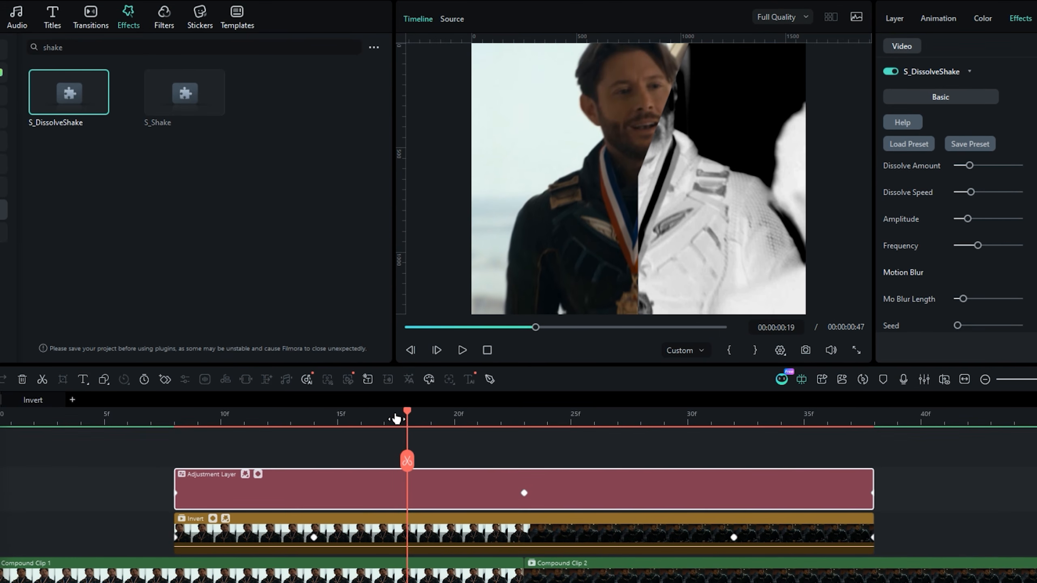
pyautogui.moveTo(395, 417); pyautogui.dragTo(456, 419)
pyautogui.scroll(-5, 931, 286)
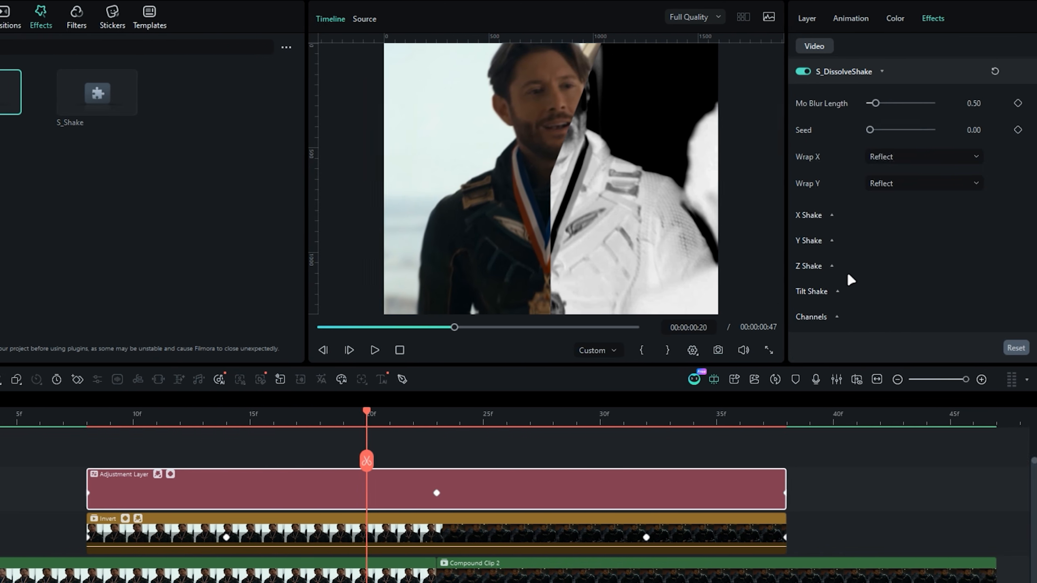
pyautogui.click(812, 290)
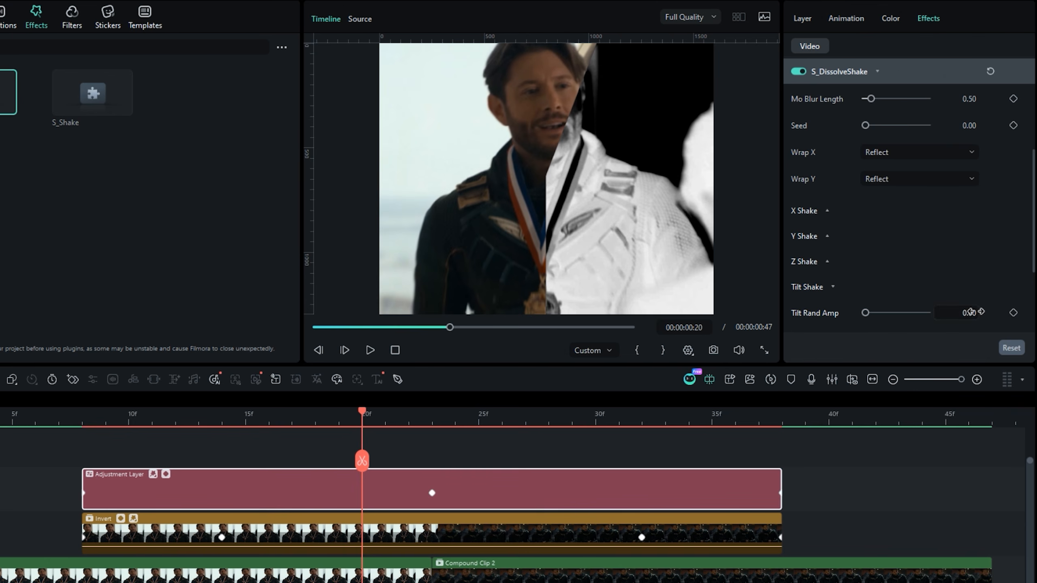
pyautogui.press('Return')
pyautogui.click(79, 422)
pyautogui.press('Return')
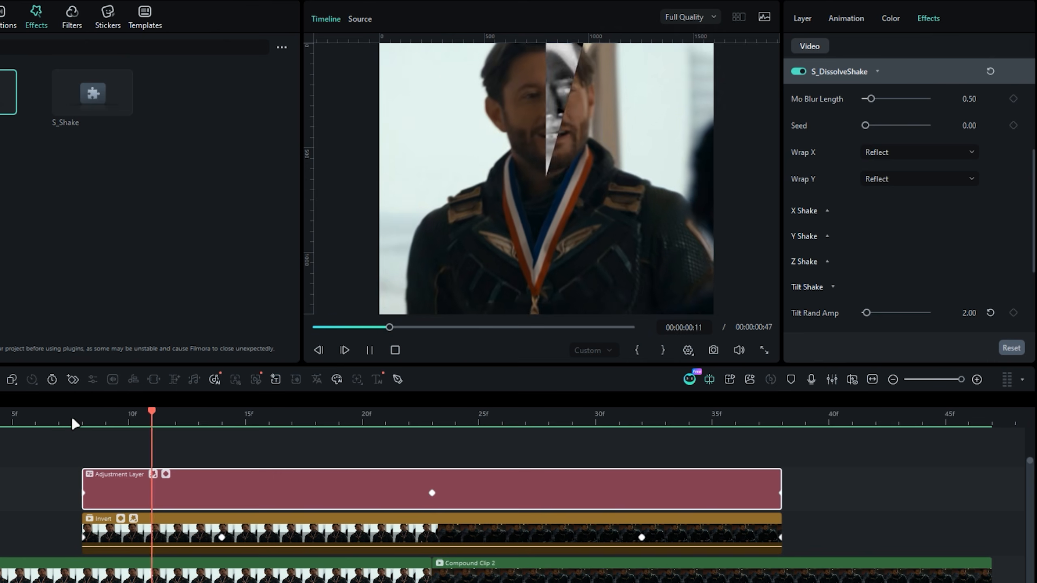
pyautogui.click(31, 420)
pyautogui.press('space')
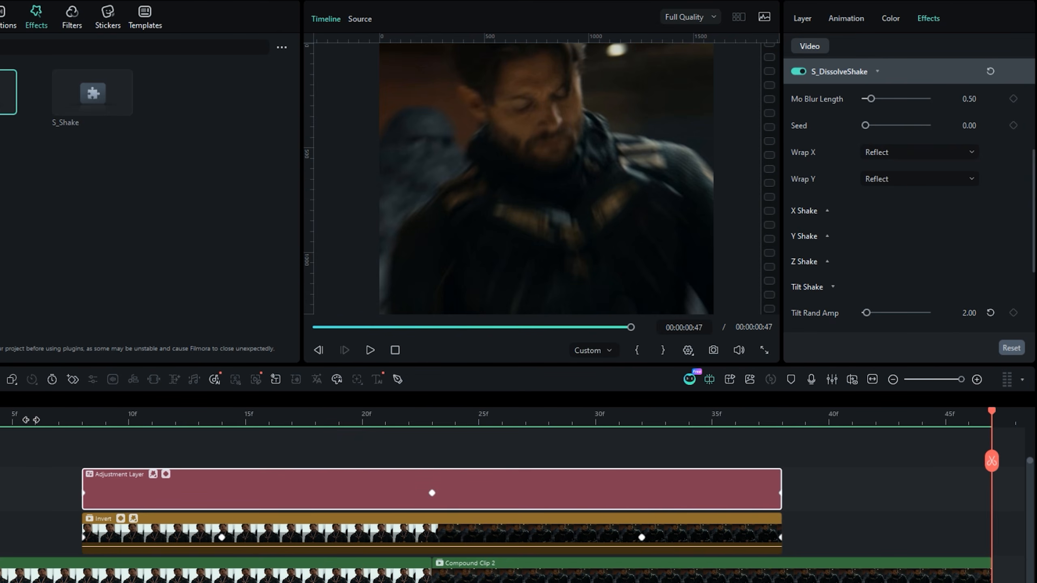
# - Raise the shake's Dissolve Amount to 0.30 and review the transition again
pyautogui.click(292, 412)
pyautogui.scroll(5, 879, 261)
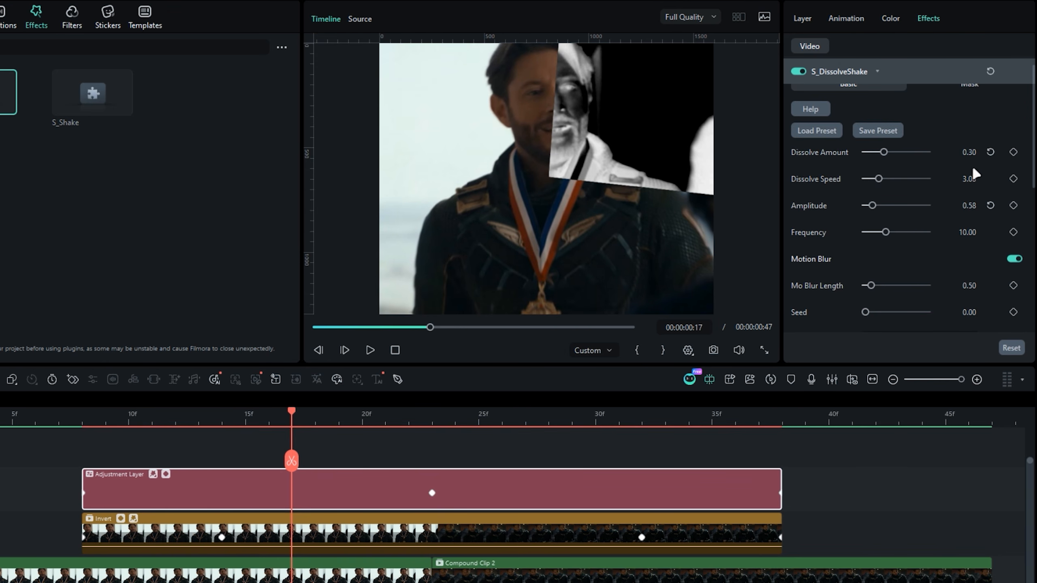
pyautogui.press('space')
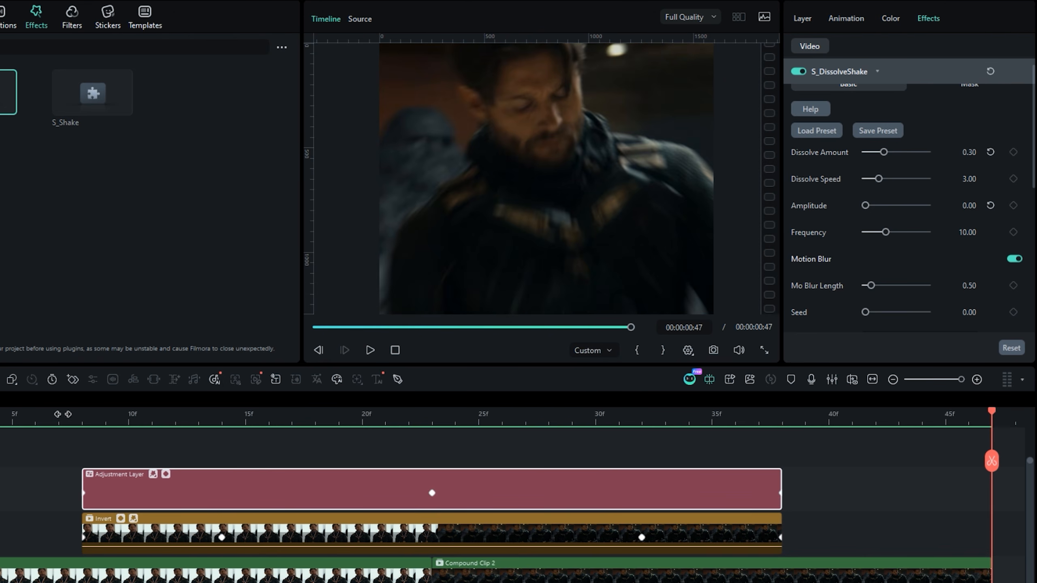
pyautogui.click(254, 416)
pyautogui.moveTo(272, 417); pyautogui.dragTo(375, 417)
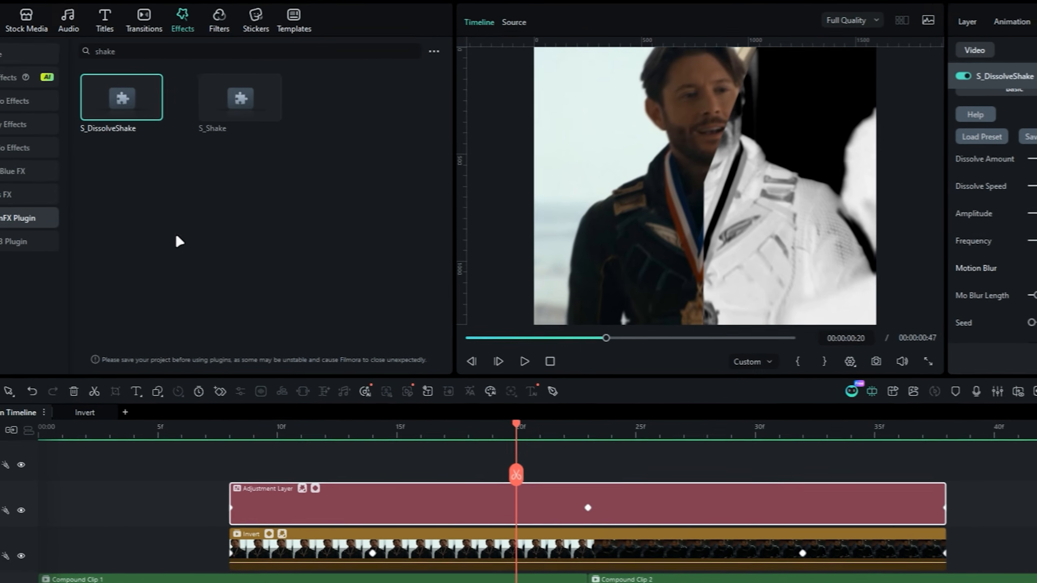
# - Search the video effects for "bokeh blur" and apply the Bokeh Blur effect to the adjustment layer
pyautogui.click(4, 103)
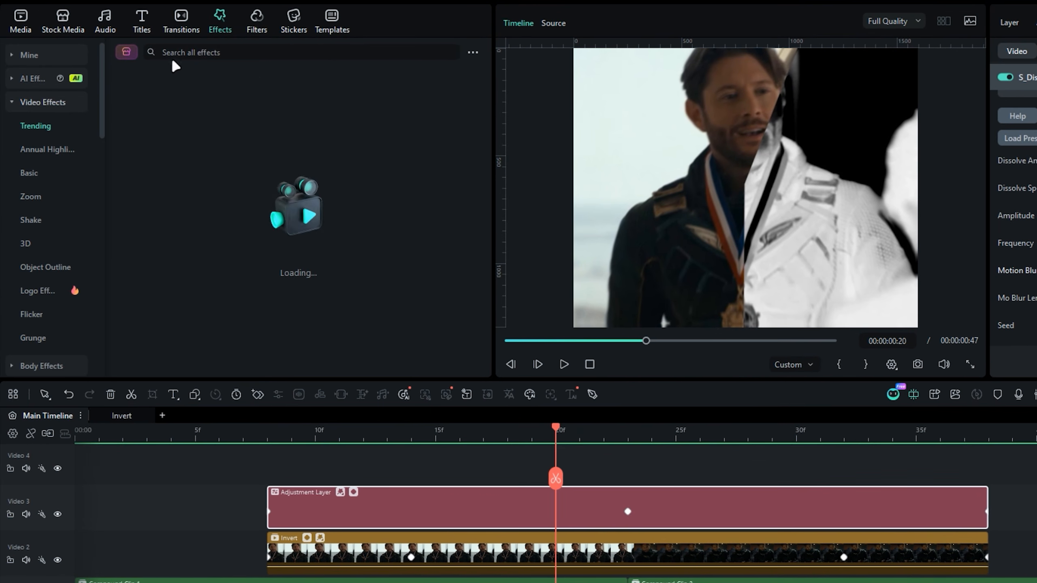
pyautogui.click(142, 55)
pyautogui.write('bokeh')
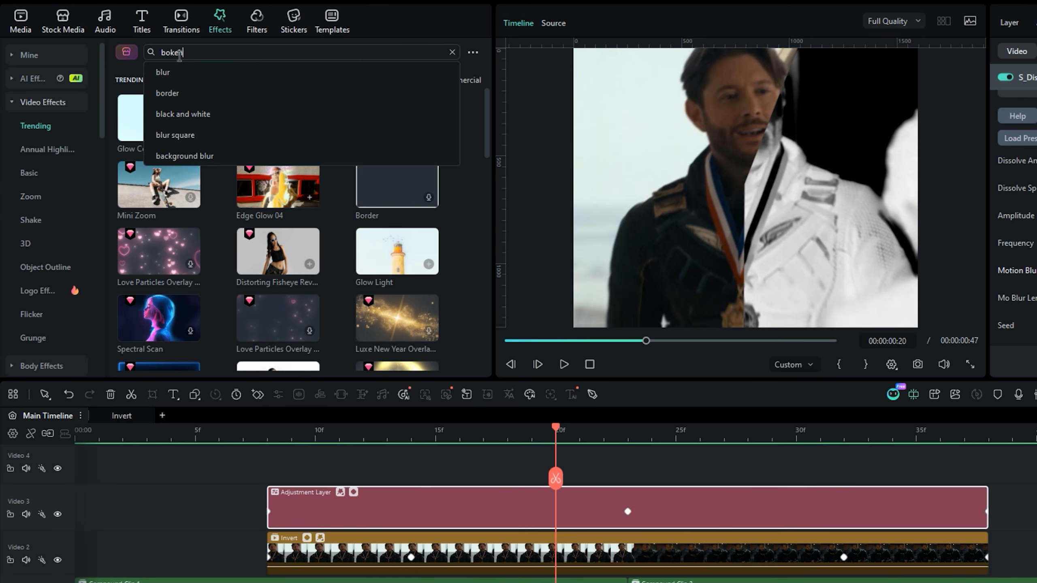
pyautogui.write(' blur')
pyautogui.press('Return')
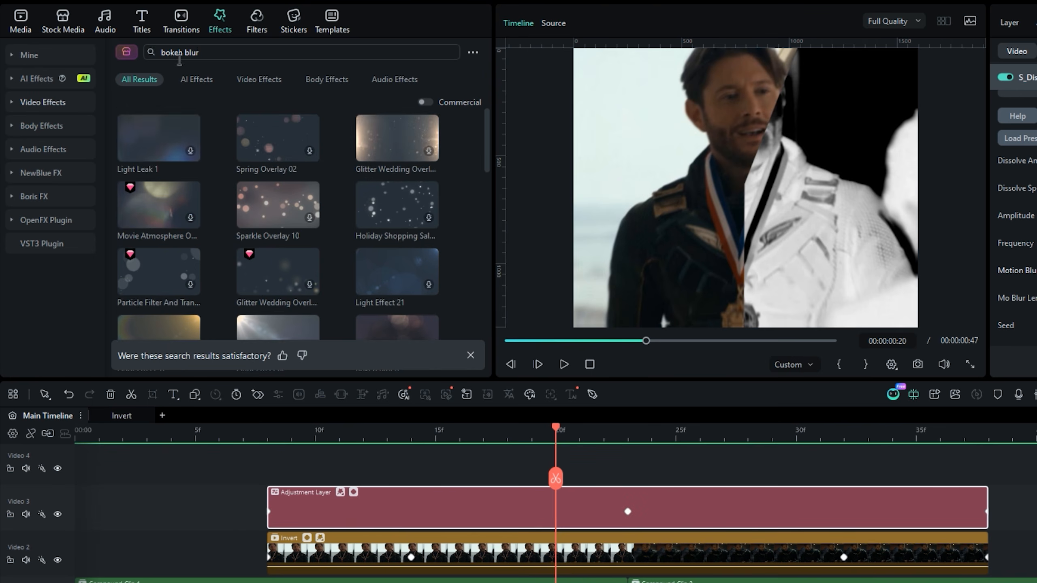
pyautogui.scroll(-3, 175, 227)
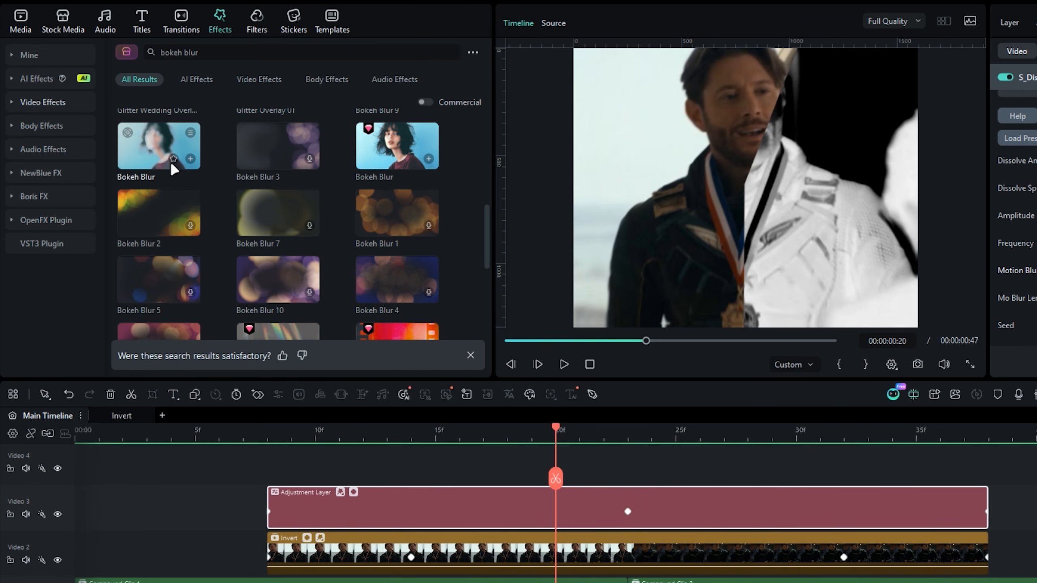
pyautogui.moveTo(254, 224); pyautogui.dragTo(372, 502)
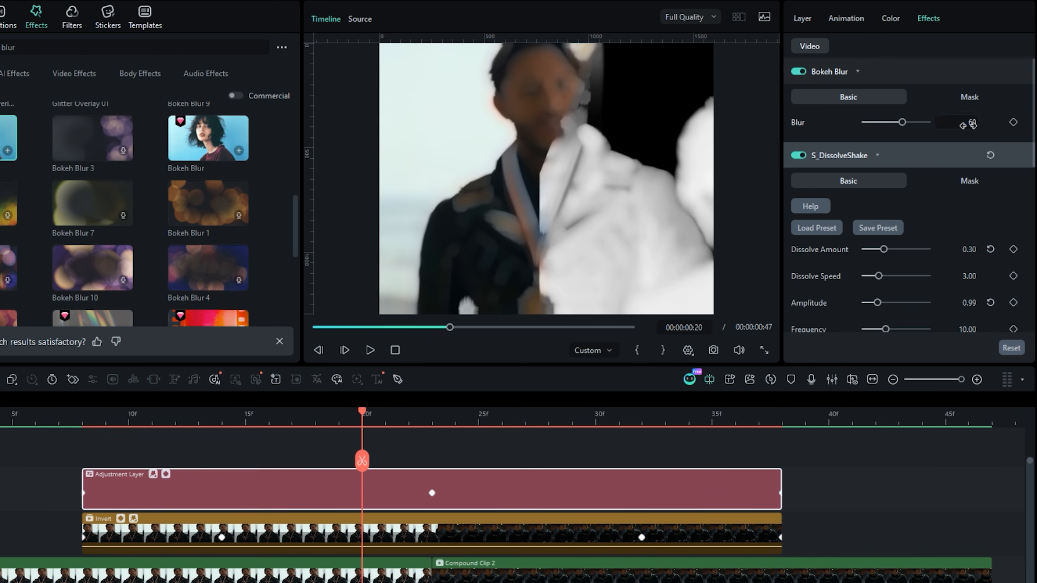
# - Keyframe the Bokeh Blur's Blur amount at 0 on frame 13, 60 on frame 23 and 0 on frame 32
pyautogui.moveTo(881, 125); pyautogui.dragTo(820, 124)
pyautogui.click(1013, 123)
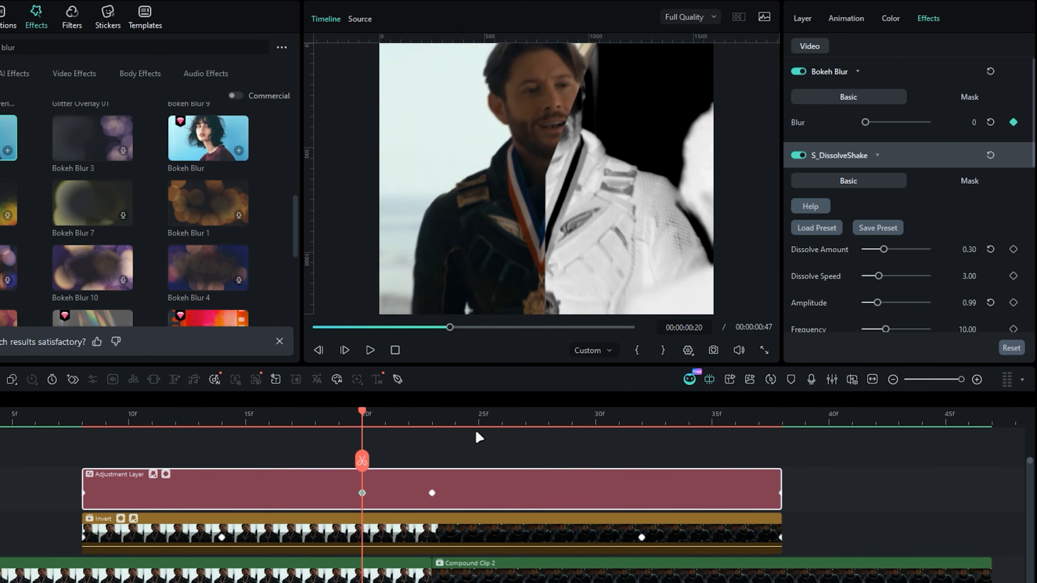
pyautogui.click(246, 412)
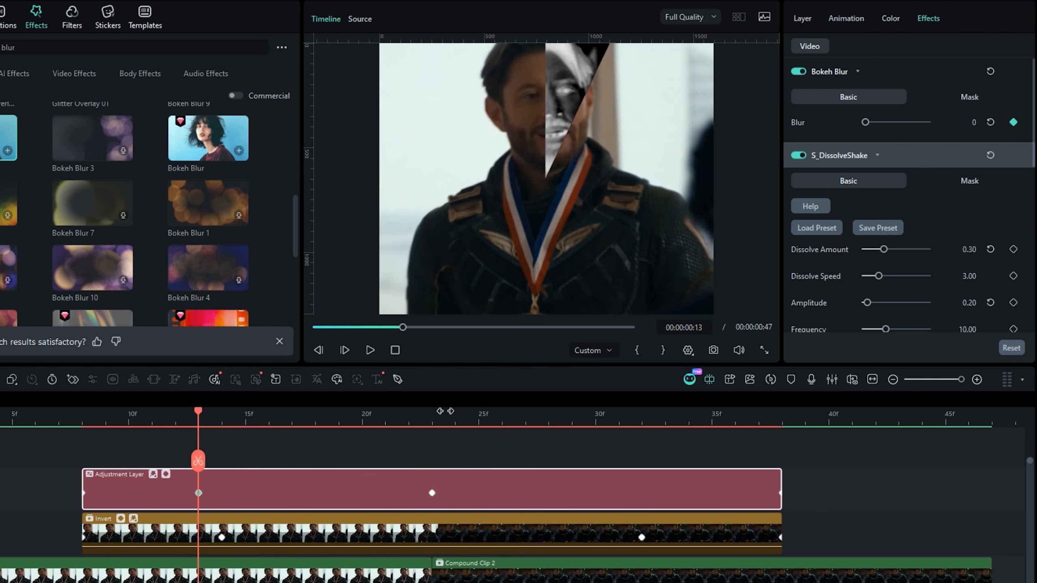
pyautogui.click(991, 123)
pyautogui.click(641, 417)
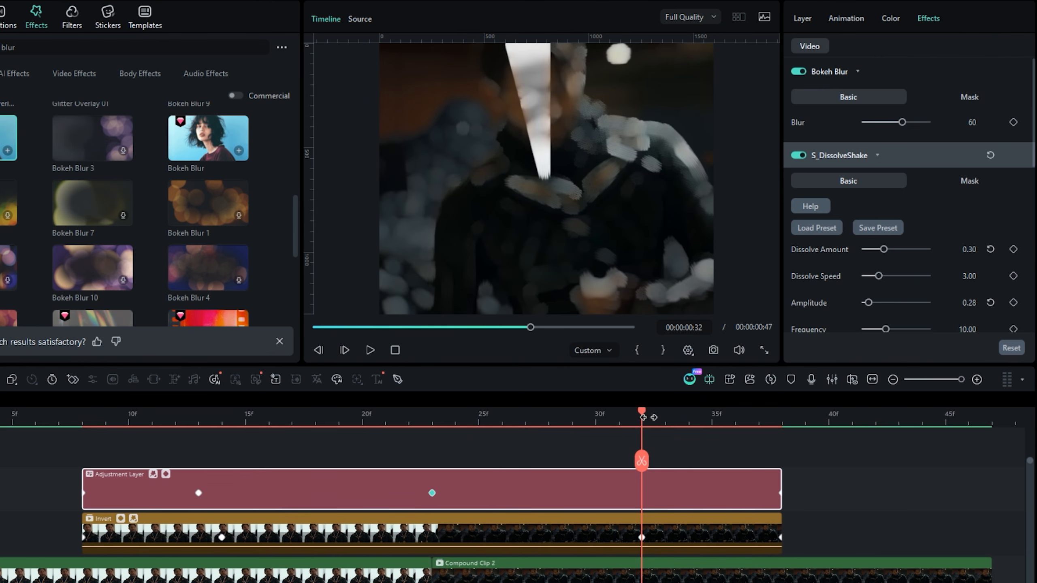
pyautogui.moveTo(864, 129); pyautogui.dragTo(635, 294)
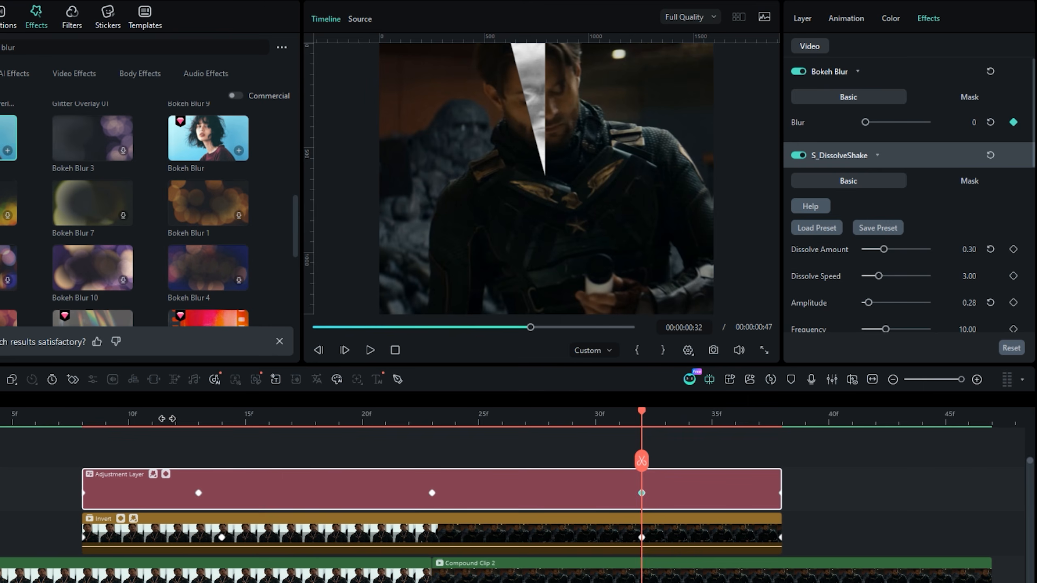
# - Add a second adjustment layer above the existing one and trim it to end with the Invert clip at frame 38
pyautogui.moveTo(170, 411); pyautogui.dragTo(340, 420)
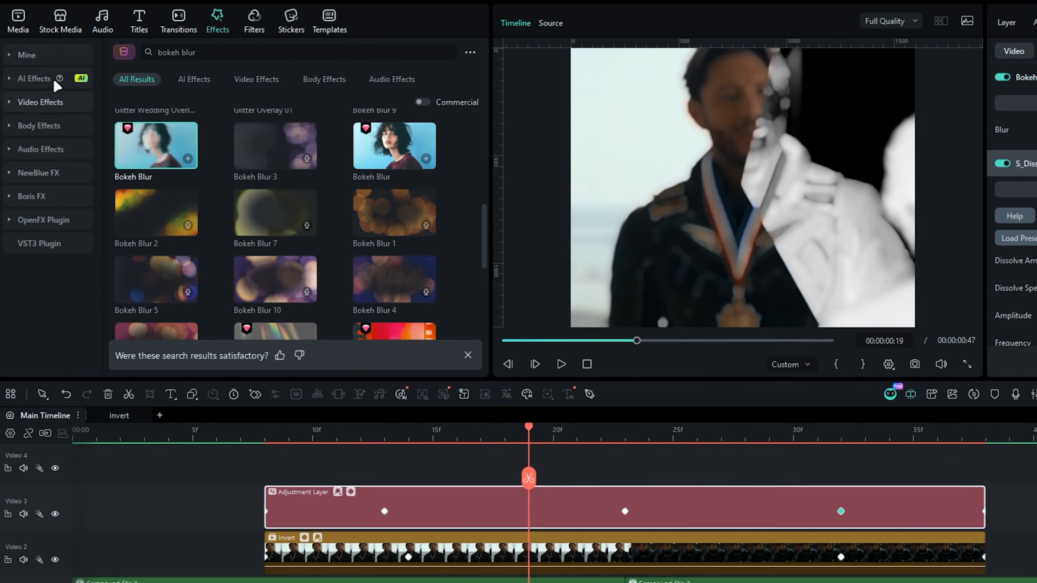
pyautogui.click(18, 24)
pyautogui.moveTo(140, 146); pyautogui.dragTo(258, 464)
pyautogui.press('Down')
pyautogui.press('Down')
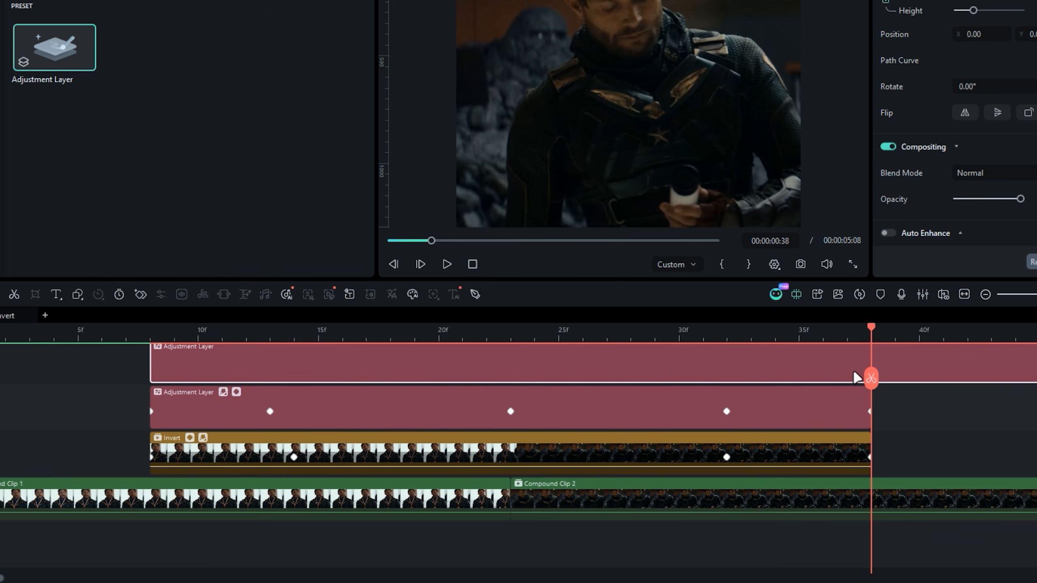
pyautogui.click(872, 375)
pyautogui.press('Delete')
pyautogui.press('Up')
pyautogui.click(567, 376)
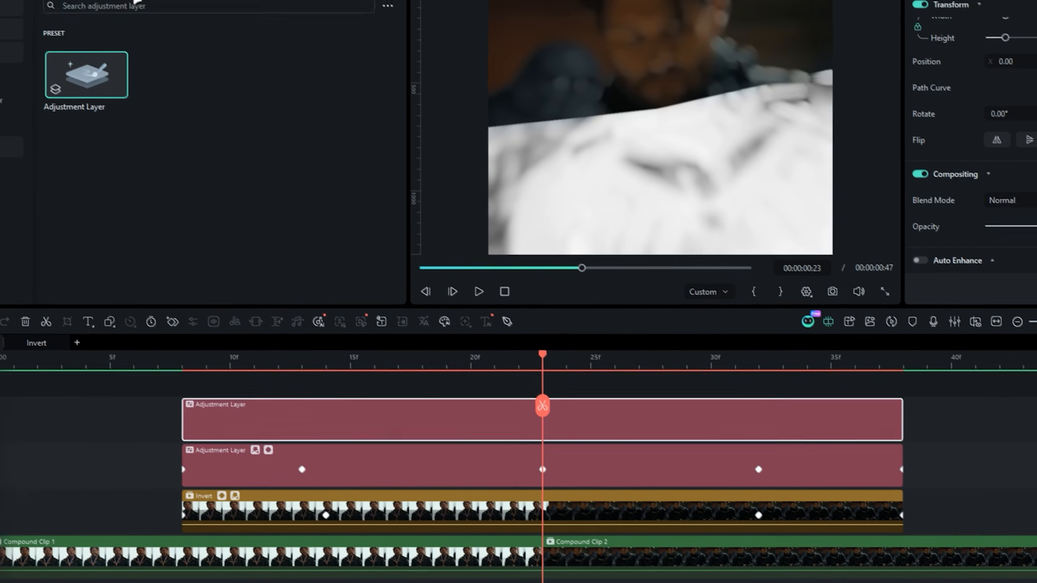
# - Search the OpenFX plugin effects for "tint" and apply S_Tint to the upper adjustment layer
pyautogui.click(207, 17)
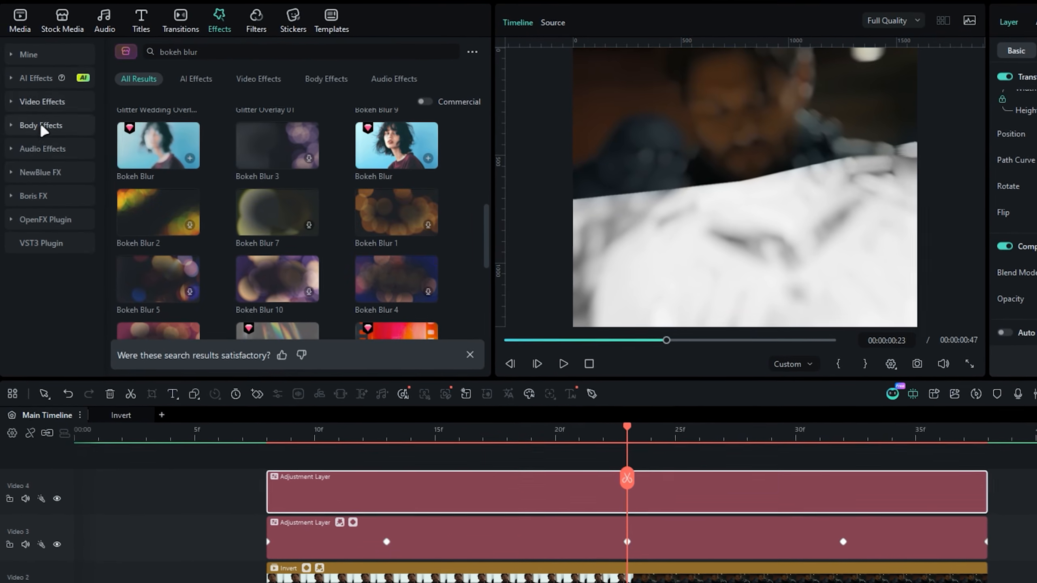
pyautogui.click(59, 224)
pyautogui.click(185, 53)
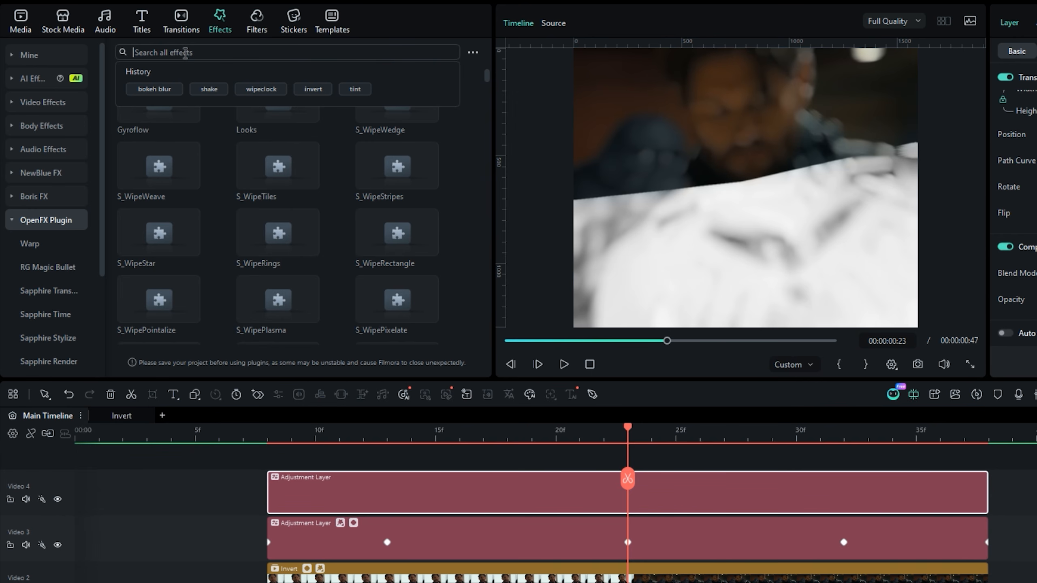
pyautogui.write('tint')
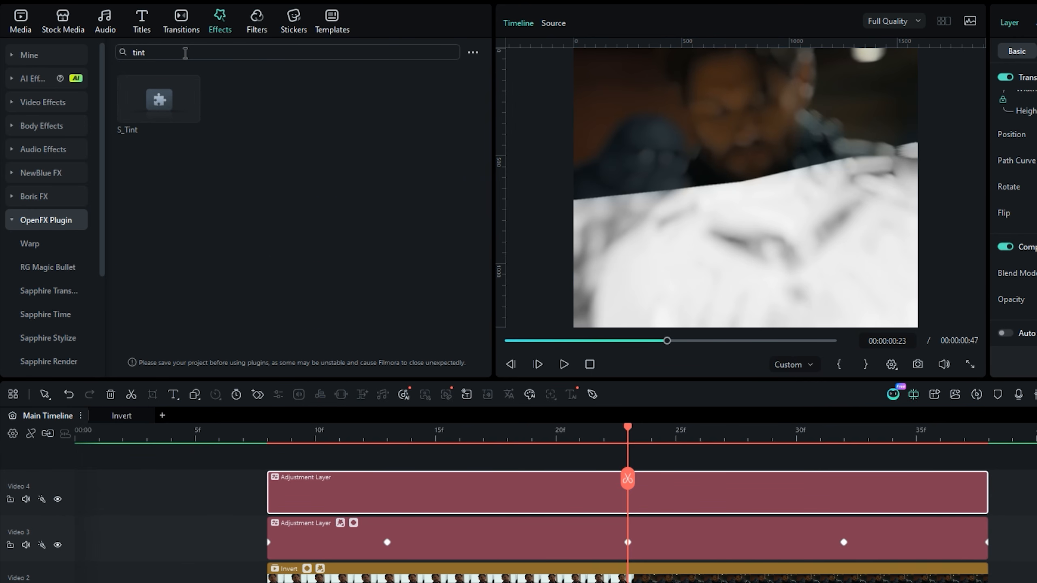
pyautogui.moveTo(158, 98); pyautogui.dragTo(365, 473)
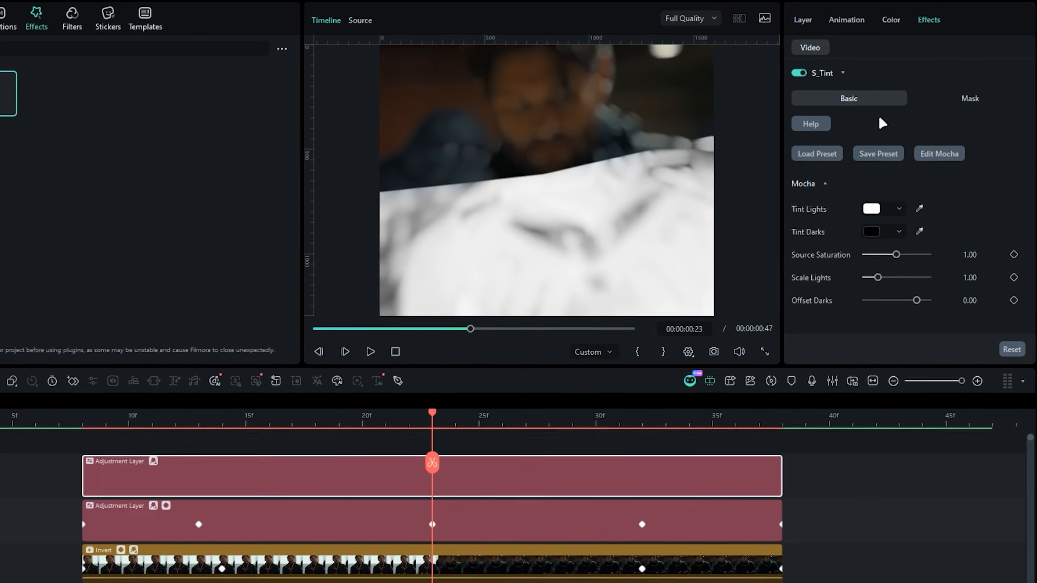
# - Set S_Tint's Tint Lights colour to a light salmon pink and its Scale Lights to 2.00
pyautogui.click(923, 182)
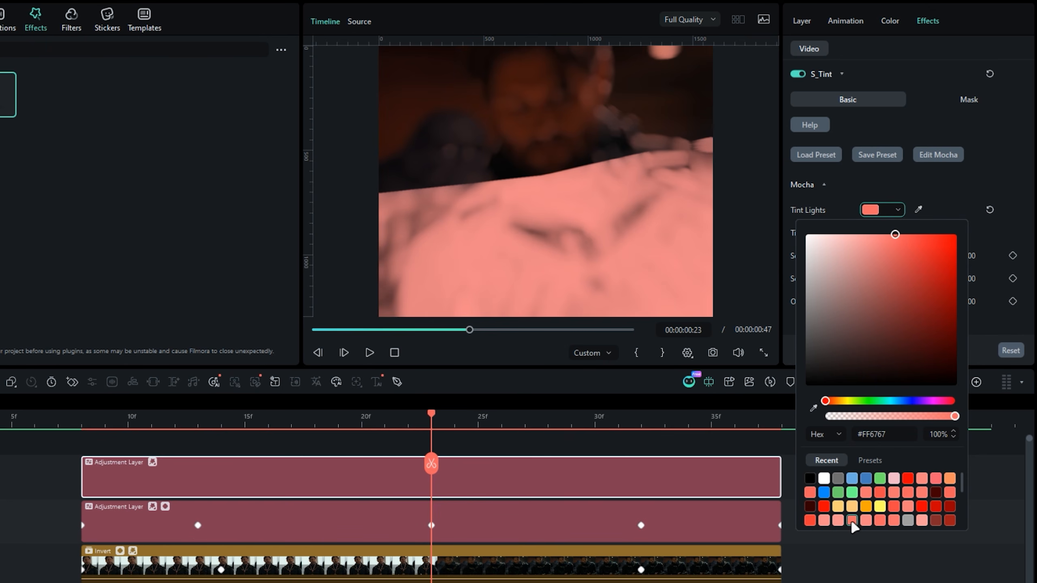
pyautogui.click(838, 520)
pyautogui.click(992, 210)
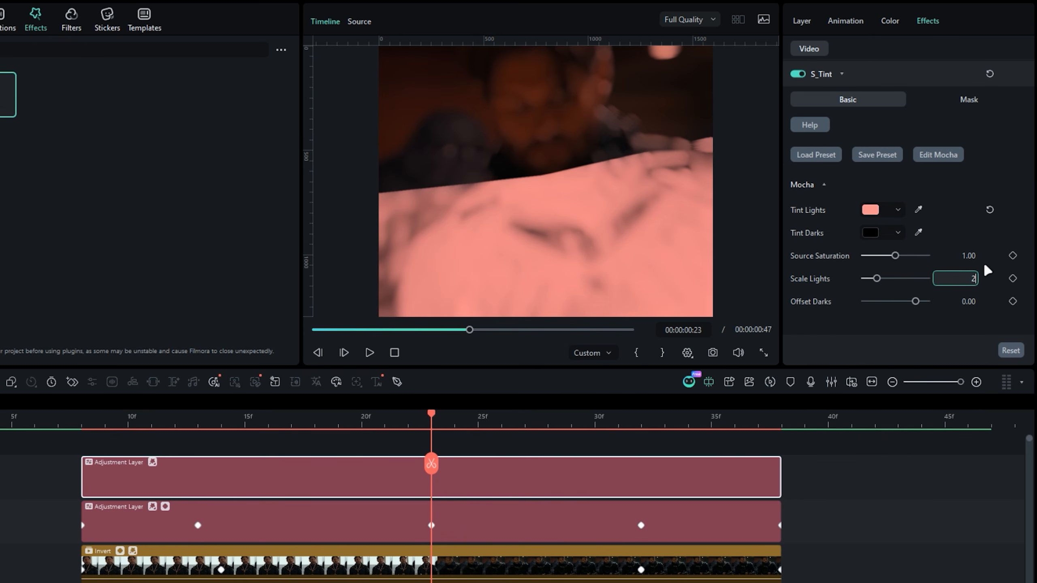
pyautogui.press('Return')
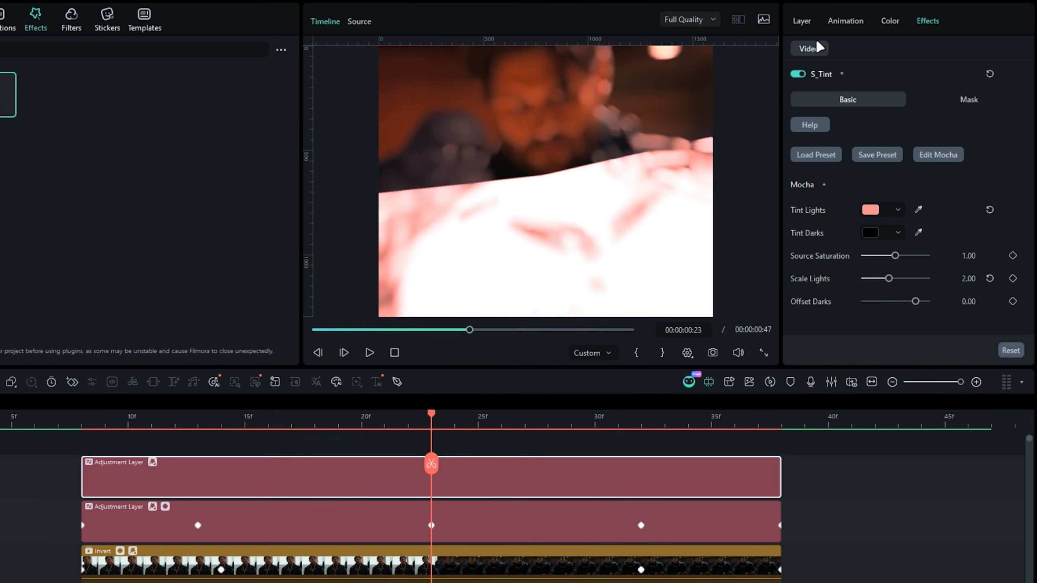
# - Keyframe the upper adjustment layer's Opacity at 100 on frame 23 and 0 on frames 13 and 32
pyautogui.click(808, 22)
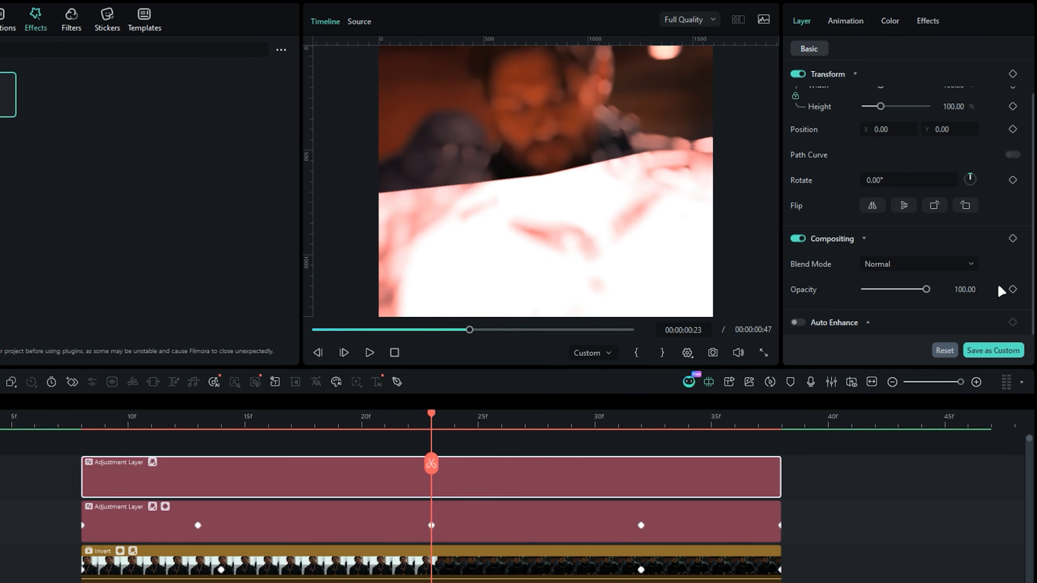
pyautogui.click(1012, 289)
pyautogui.click(202, 420)
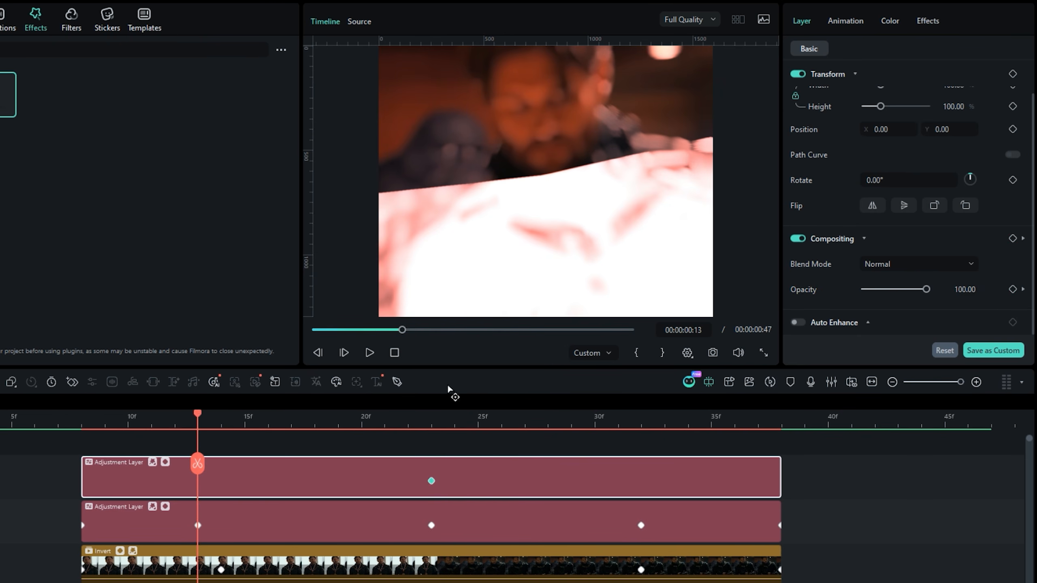
pyautogui.moveTo(925, 290); pyautogui.dragTo(816, 330)
pyautogui.click(641, 423)
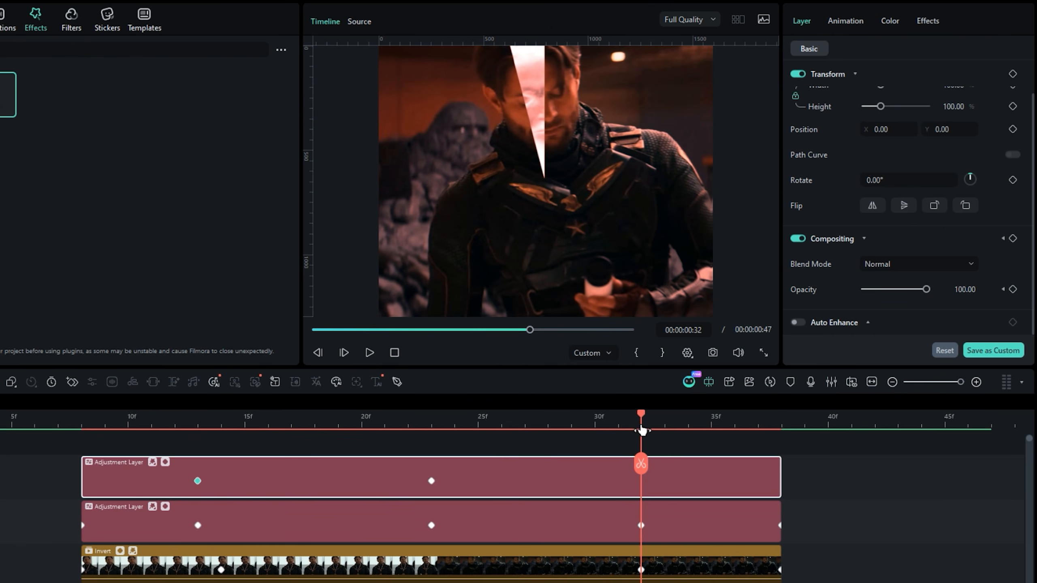
pyautogui.moveTo(880, 290); pyautogui.dragTo(812, 291)
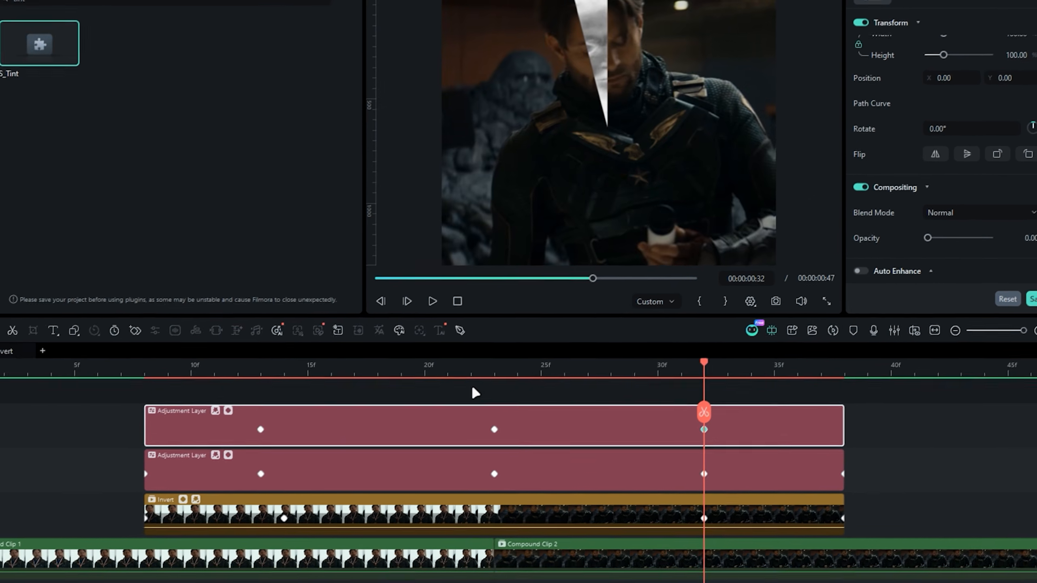
# - Ease the upper adjustment layer's Opacity curve into smooth ramps around the frame 23 peak, and play back the transition
pyautogui.click(472, 387)
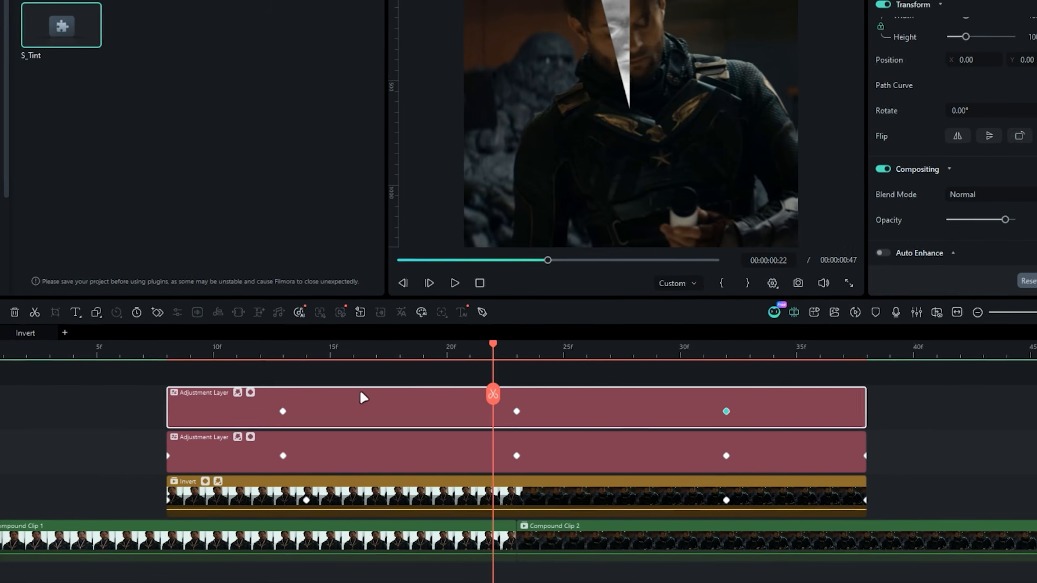
pyautogui.click(228, 410)
pyautogui.moveTo(326, 441); pyautogui.dragTo(280, 495)
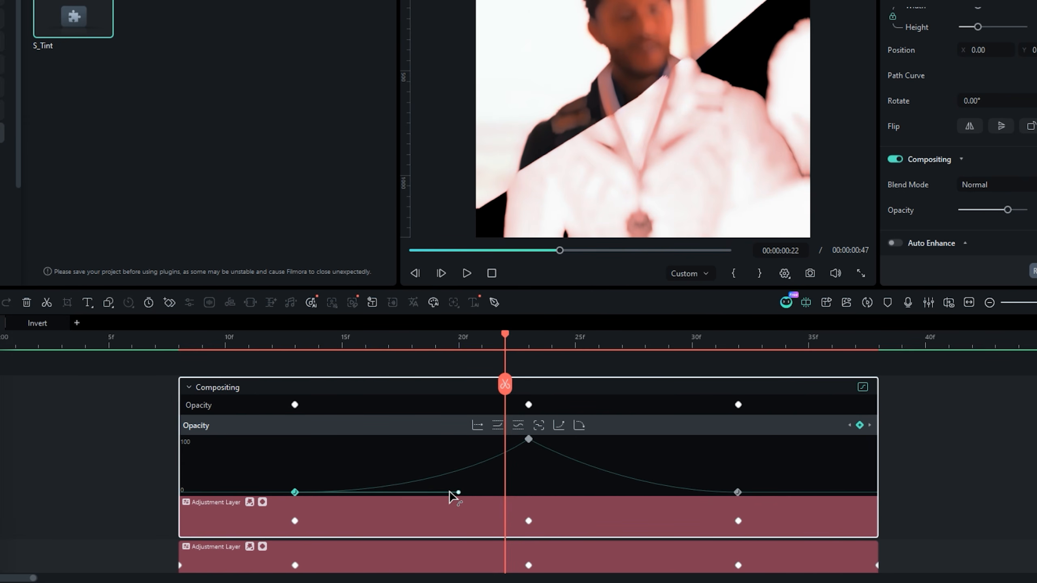
pyautogui.click(264, 503)
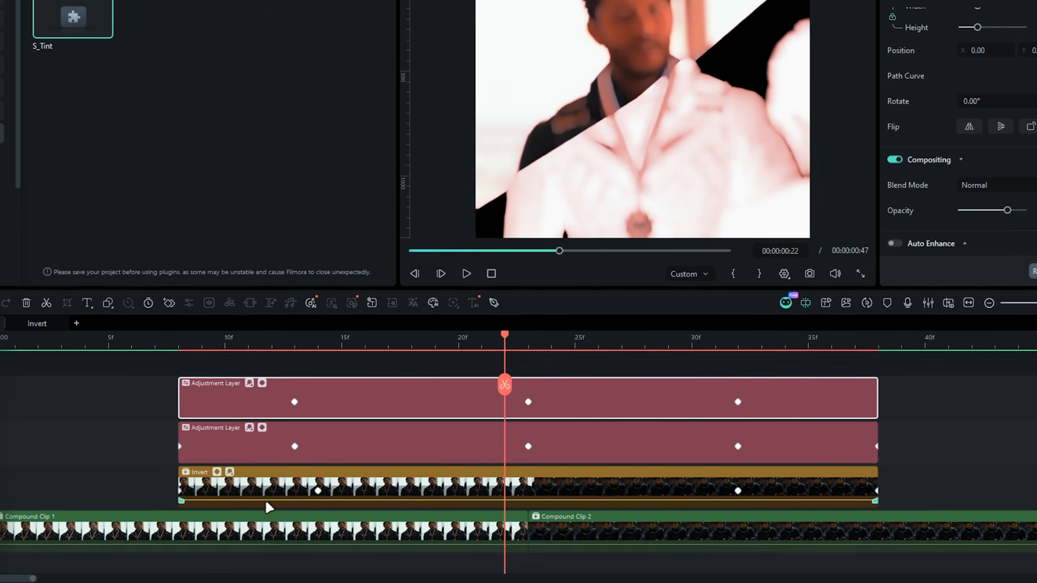
pyautogui.click(94, 347)
pyautogui.press('space')
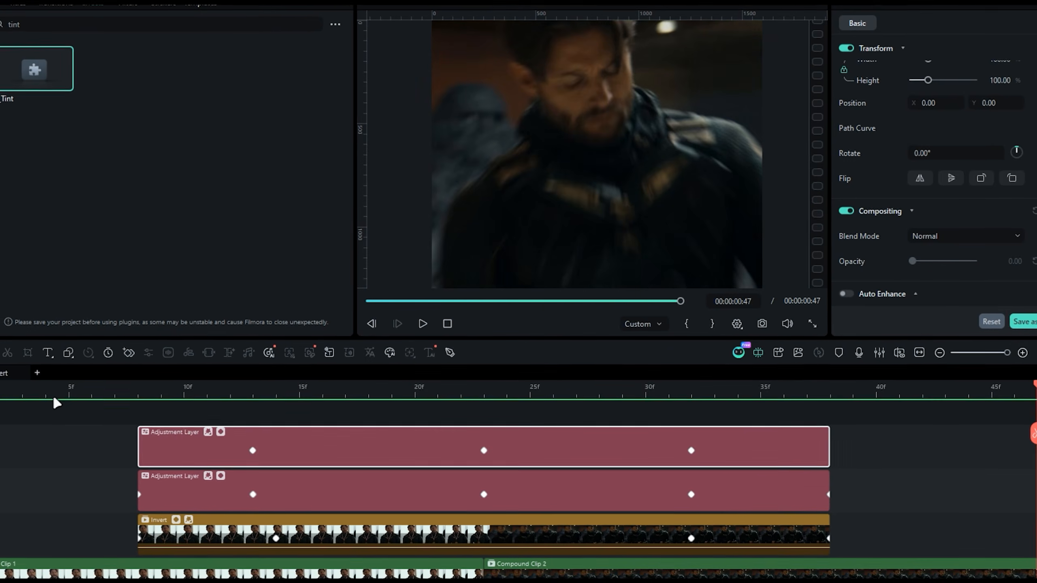
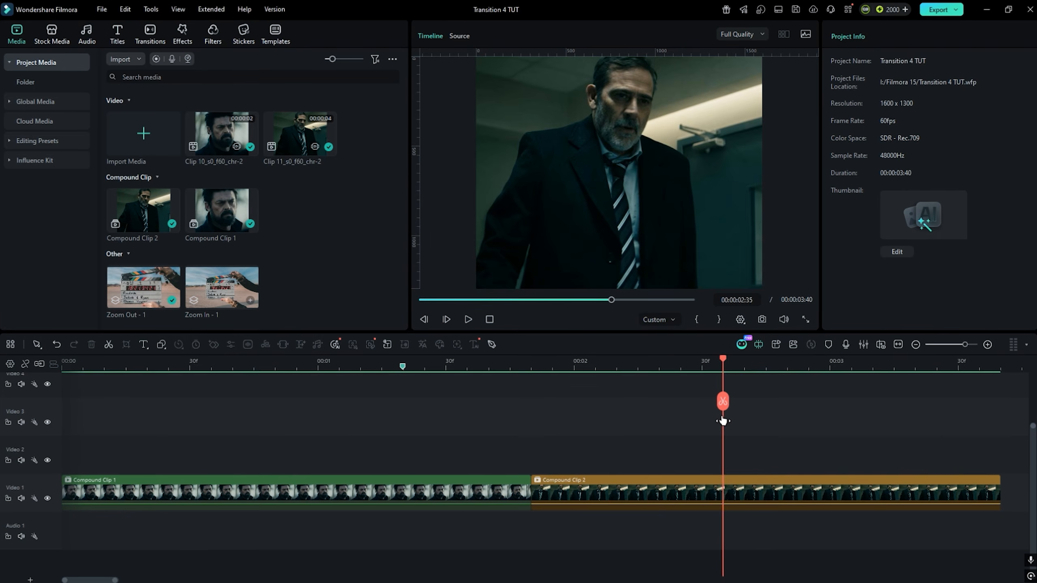
# - Add a custom colour layer with a black colour fill on track Video 2 above the compound clips
pyautogui.moveTo(722, 420); pyautogui.dragTo(468, 424)
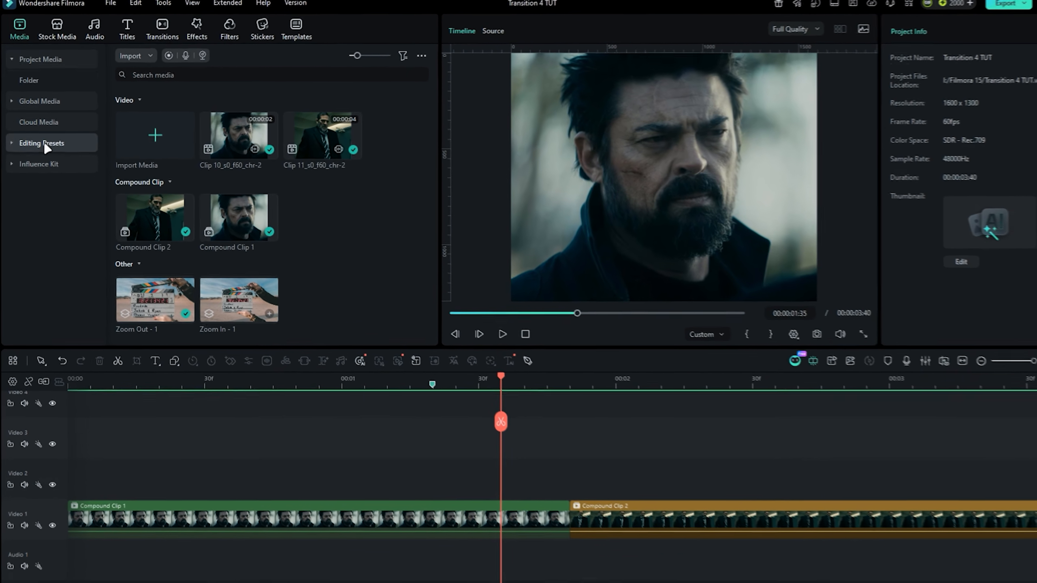
pyautogui.click(42, 143)
pyautogui.click(50, 162)
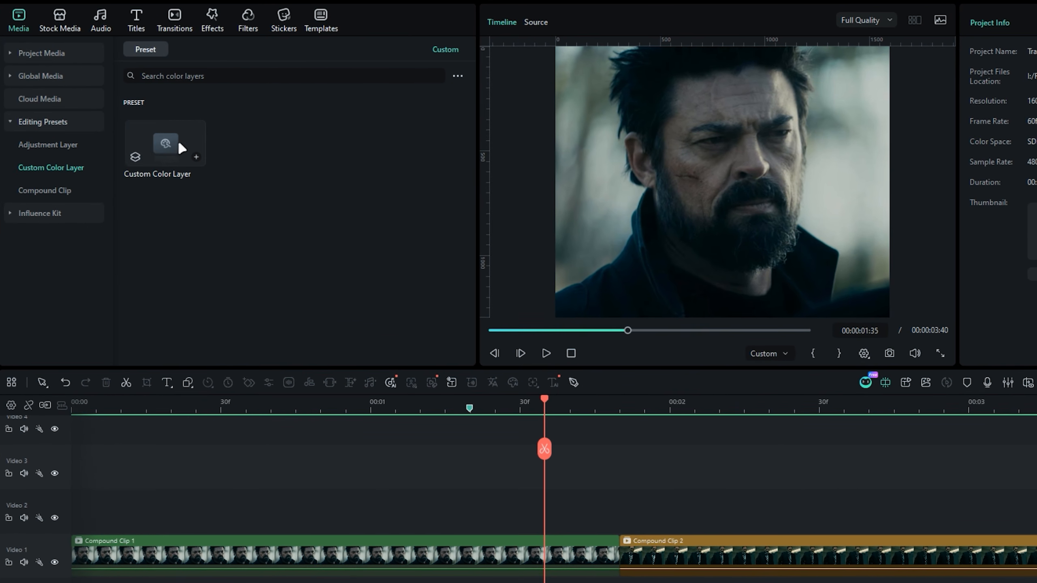
pyautogui.moveTo(170, 140); pyautogui.dragTo(433, 519)
pyautogui.moveTo(324, 443); pyautogui.dragTo(327, 445)
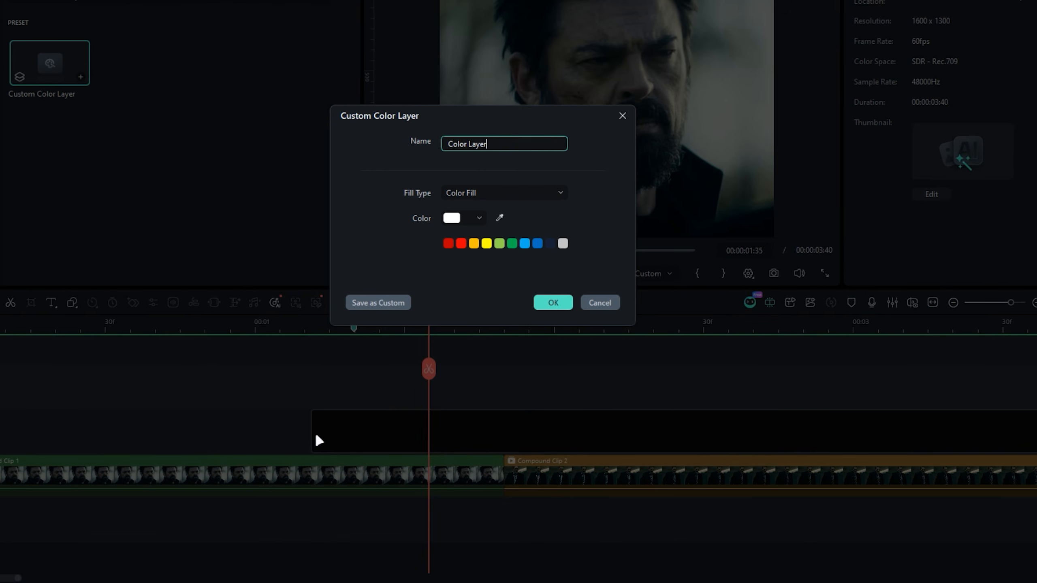
pyautogui.click(476, 216)
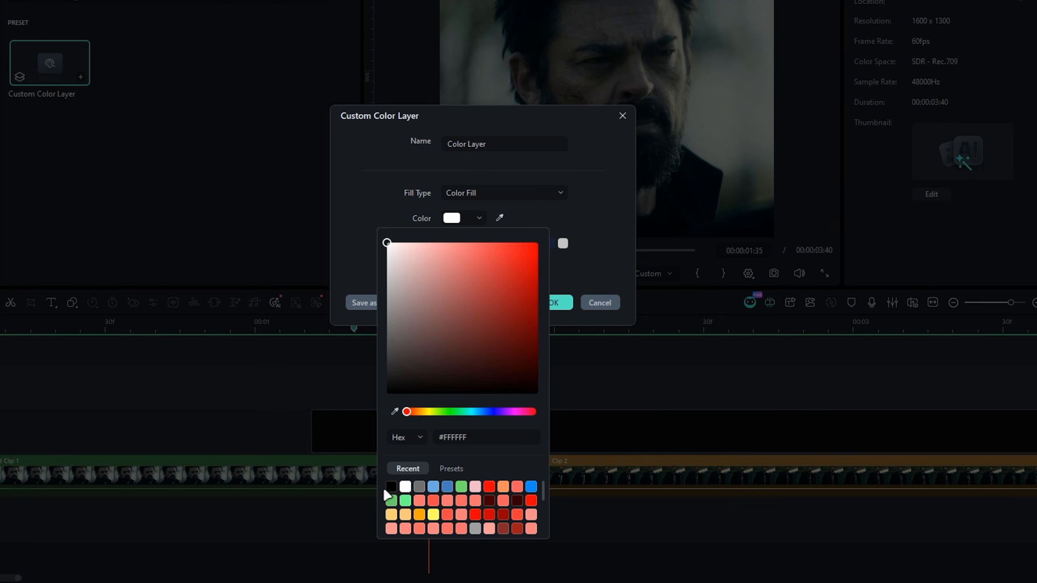
pyautogui.click(595, 243)
pyautogui.click(554, 311)
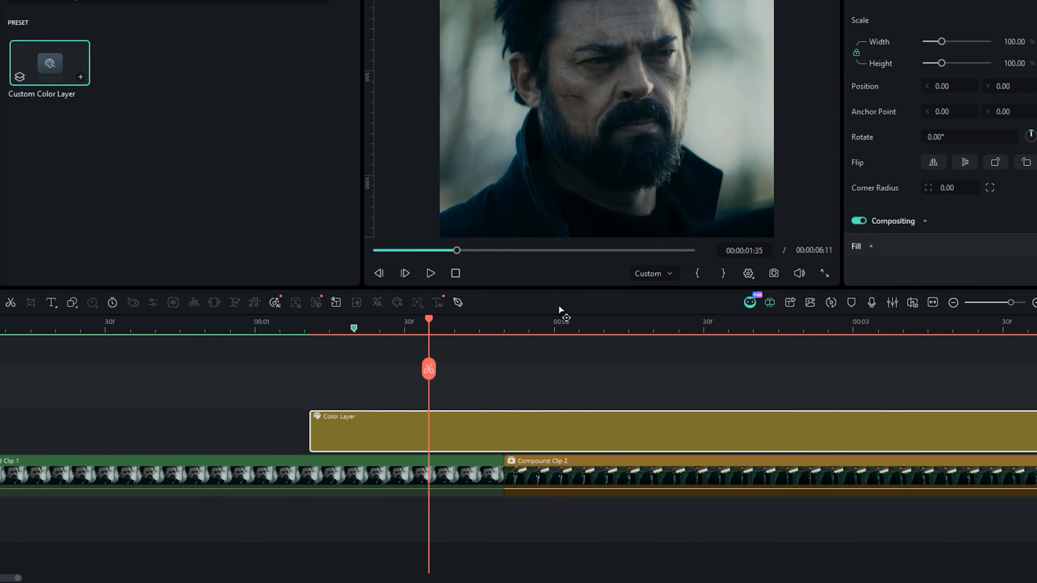
# - Move the colour layer's start to the timeline marker and trim its end to the cut at 00:00:01:50
pyautogui.moveTo(384, 445)
pyautogui.mouseDown()
pyautogui.moveTo(429, 443)
pyautogui.moveTo(424, 437)
pyautogui.mouseUp()
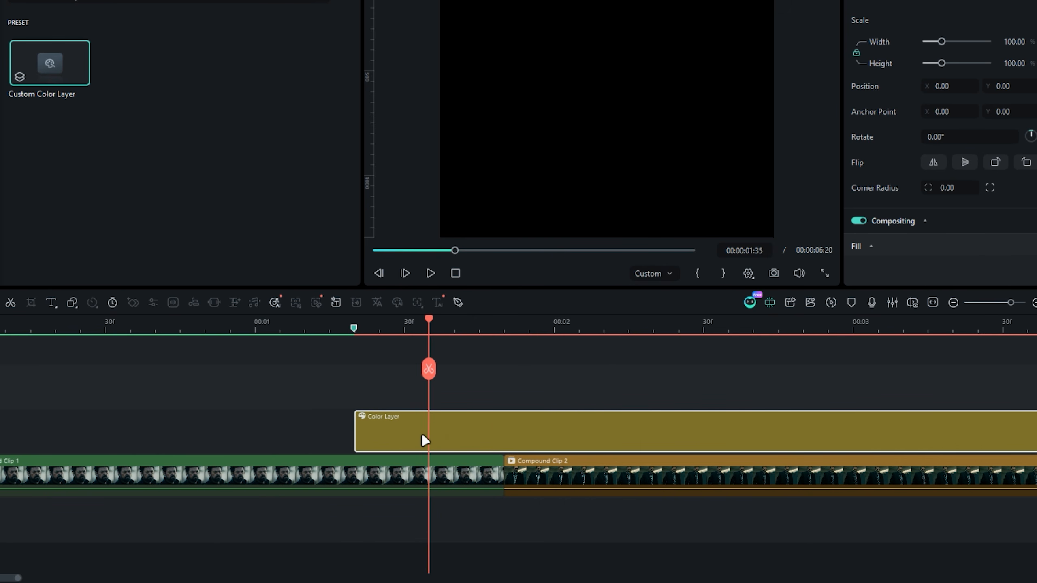
pyautogui.press('Down')
pyautogui.click(509, 372)
pyautogui.press('Delete')
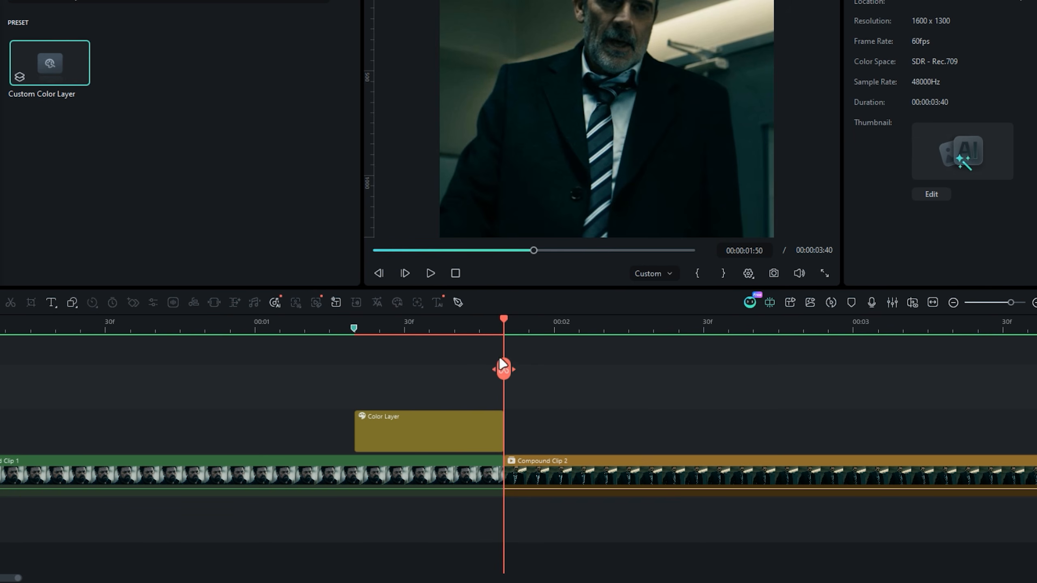
pyautogui.moveTo(509, 324); pyautogui.dragTo(459, 339)
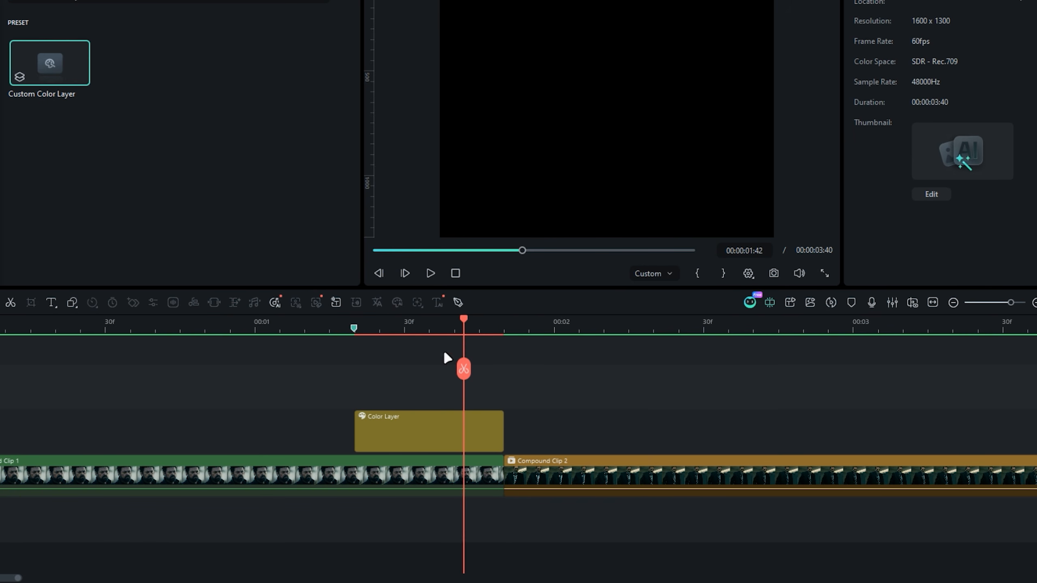
# - Search the OpenFX plugin effects for "wipecloud" and apply S_WipeClouds to the colour layer
pyautogui.click(447, 427)
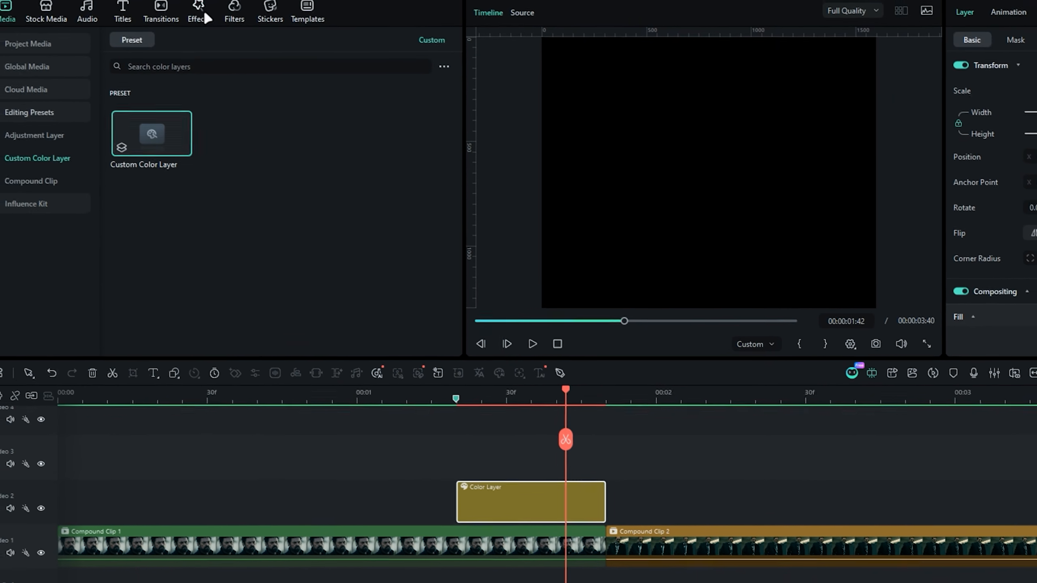
pyautogui.click(204, 10)
pyautogui.click(72, 102)
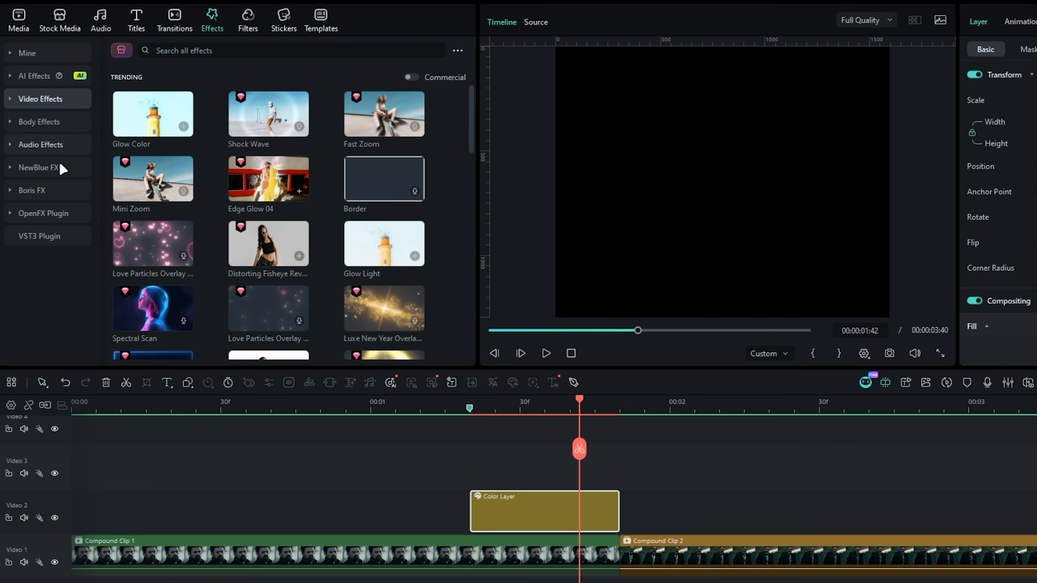
pyautogui.click(44, 220)
pyautogui.click(186, 47)
pyautogui.write('w')
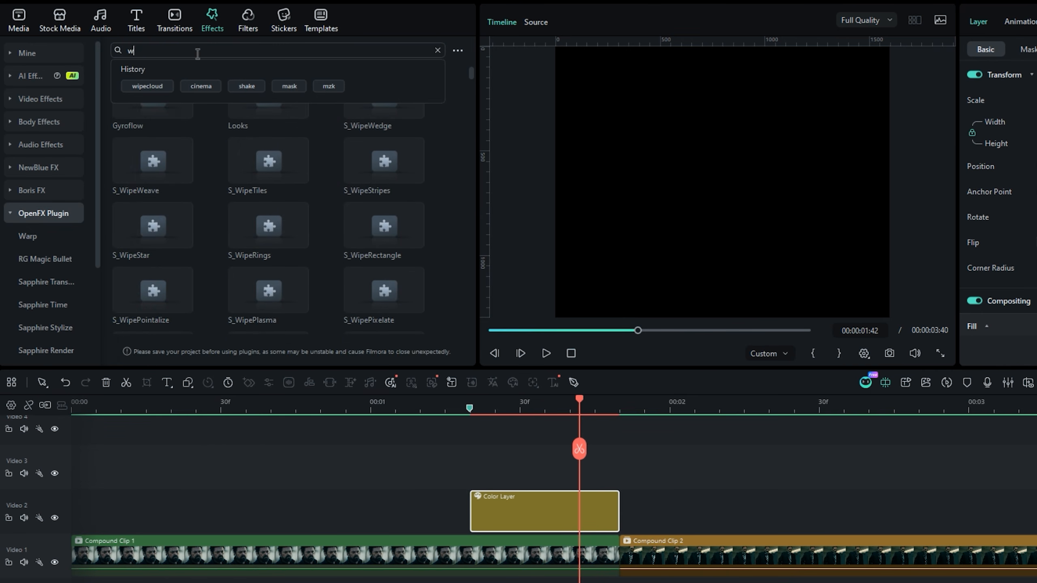
pyautogui.write('ipecloud')
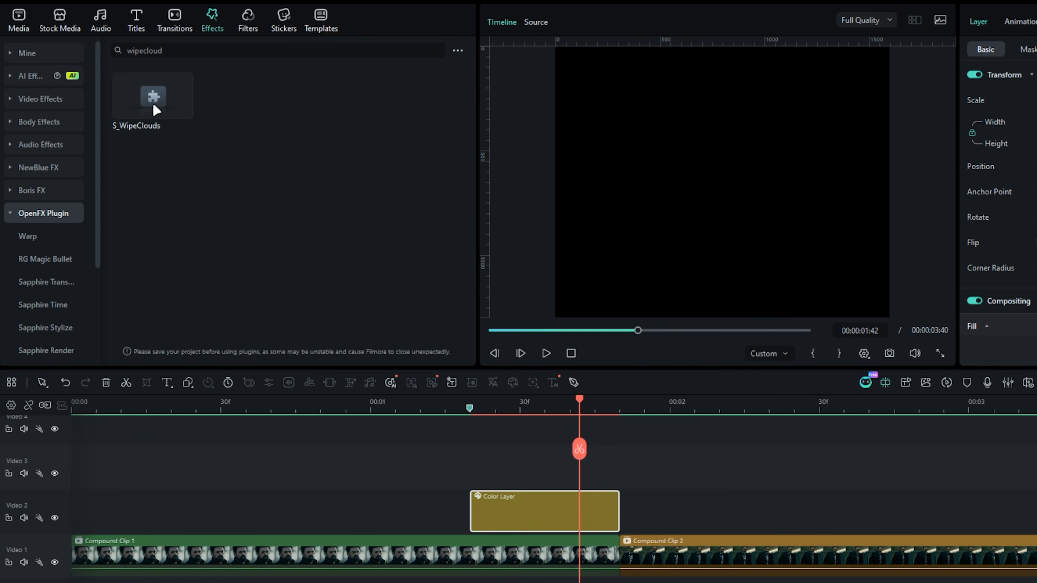
pyautogui.moveTo(158, 98); pyautogui.dragTo(486, 513)
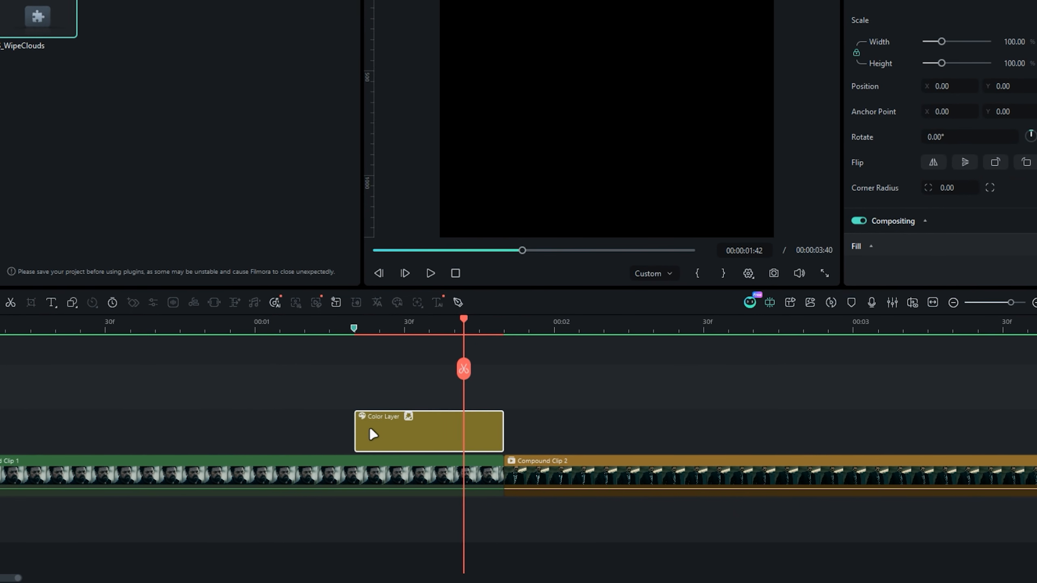
# - Keyframe S_WipeClouds' Wipe Amount at 1.00 on the colour layer's start and 0.00 on its end, and preview the wipe
pyautogui.click(889, 17)
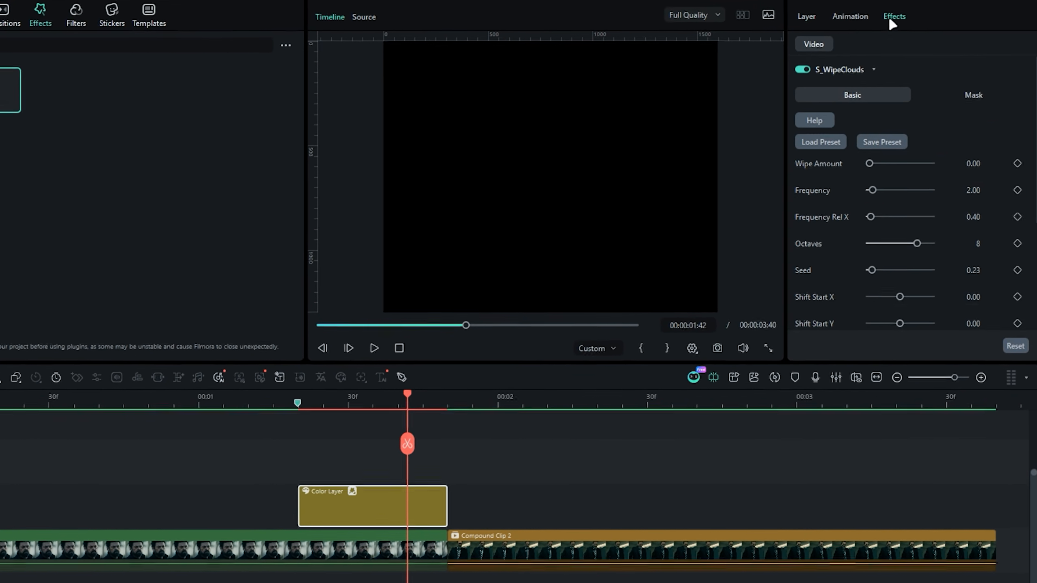
pyautogui.moveTo(866, 168); pyautogui.dragTo(933, 169)
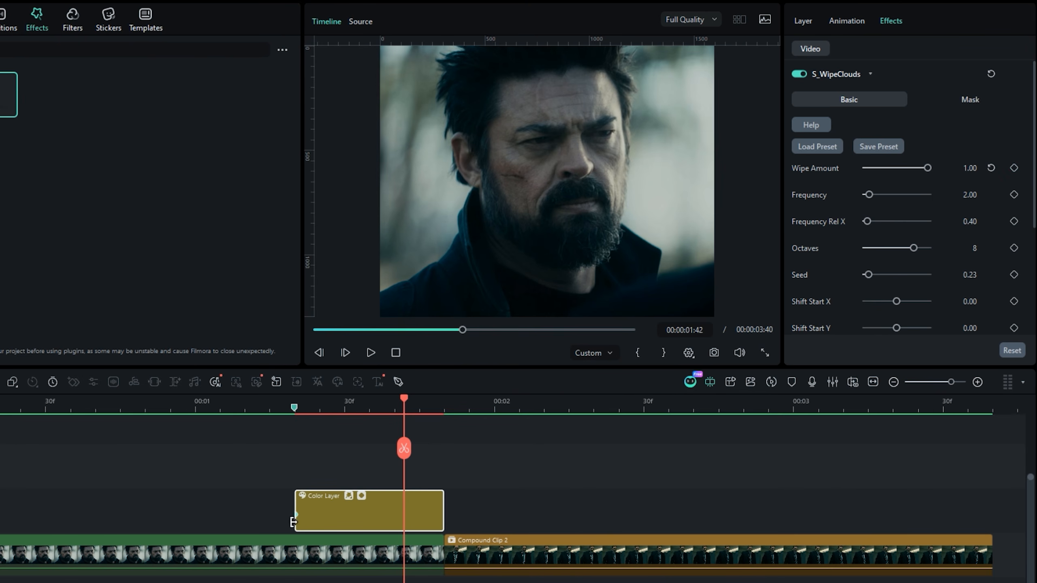
pyautogui.moveTo(928, 171); pyautogui.dragTo(866, 167)
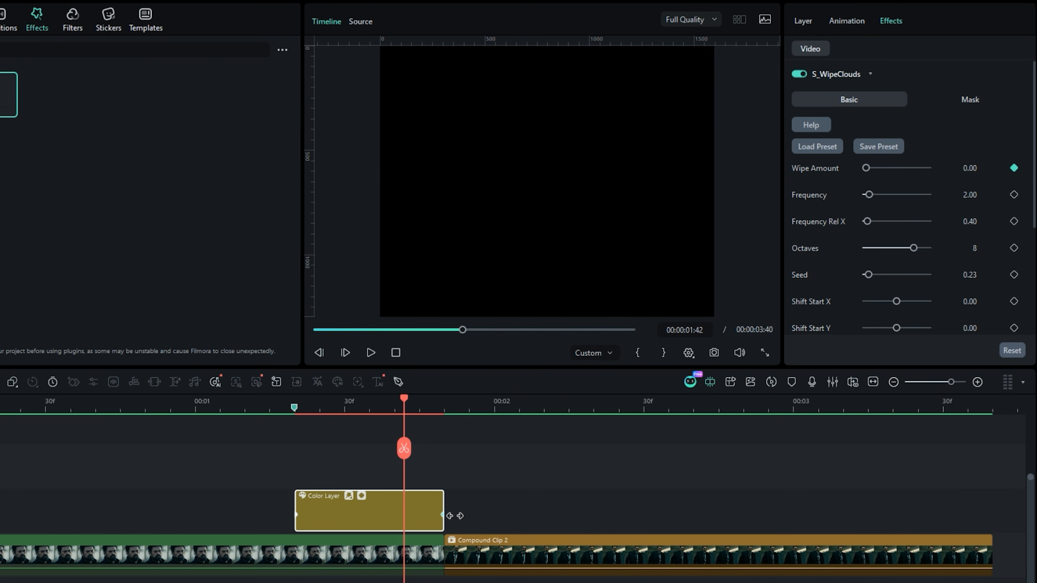
pyautogui.moveTo(410, 402); pyautogui.dragTo(390, 406)
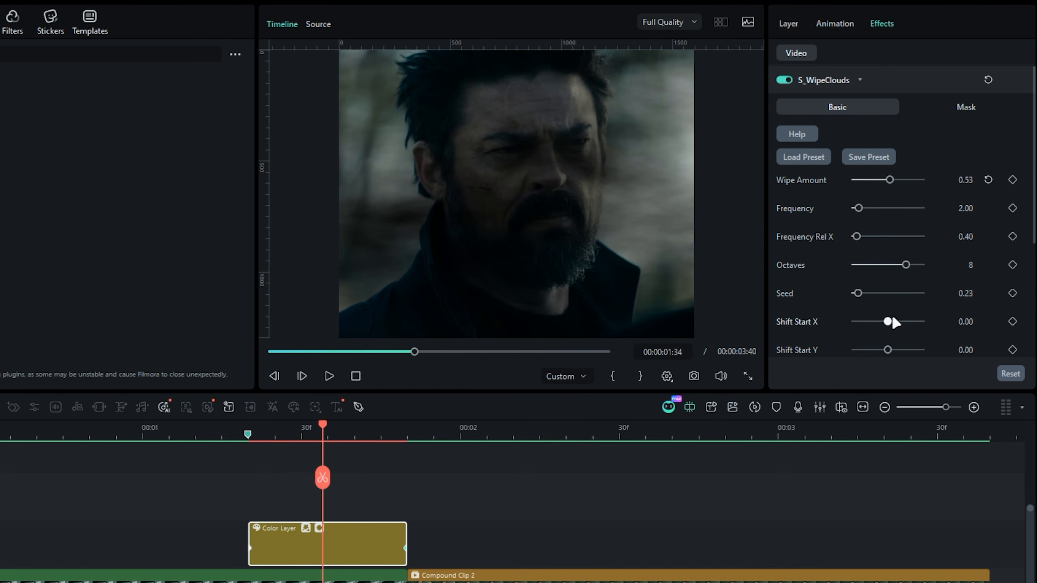
pyautogui.moveTo(323, 425); pyautogui.dragTo(475, 436)
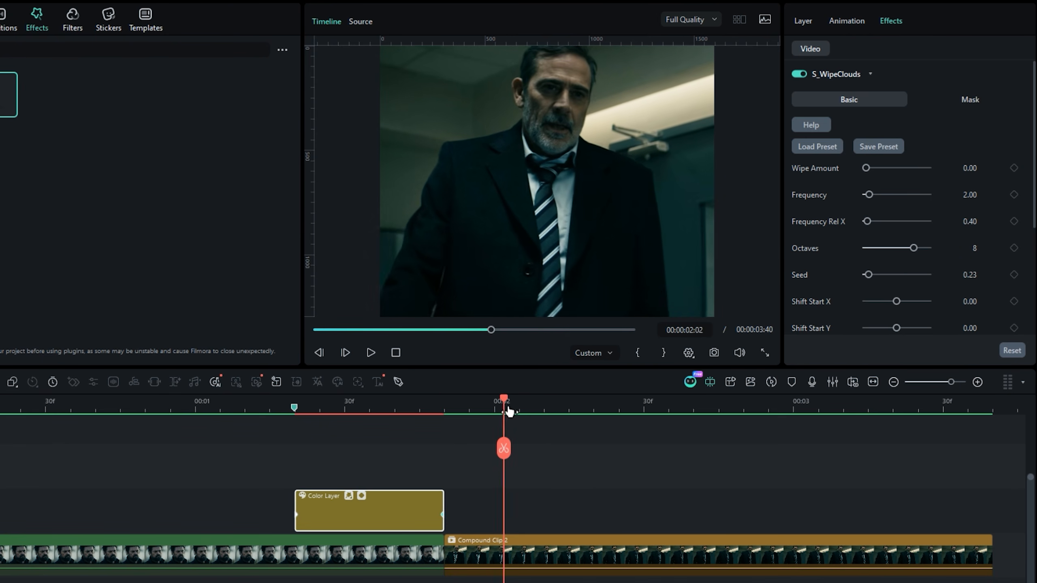
# - Duplicate the colour layer onto the start of Compound Clip 2 and swap the copy's two Wipe Amount keyframes
pyautogui.moveTo(551, 411); pyautogui.dragTo(594, 437)
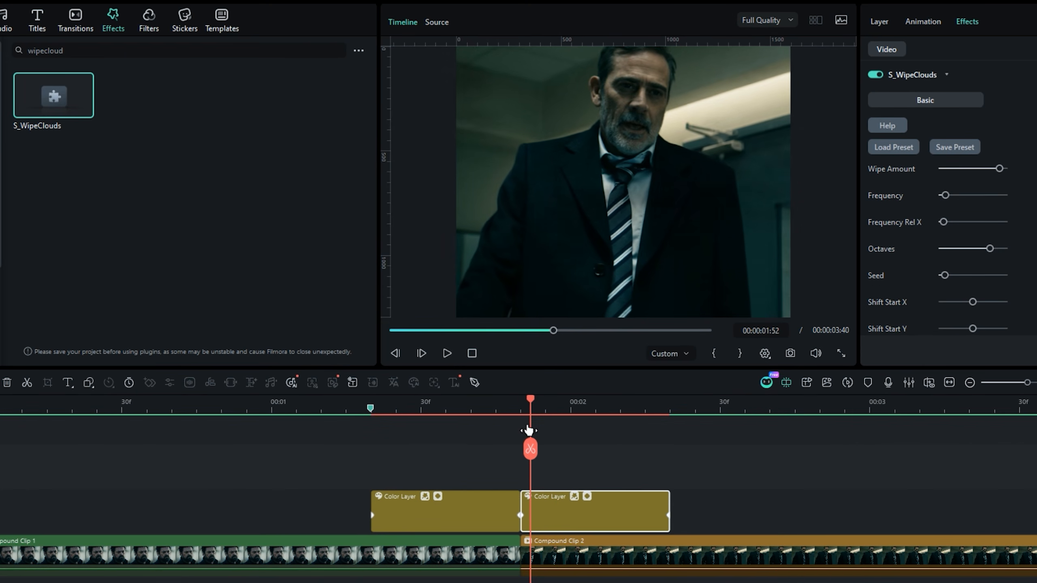
pyautogui.moveTo(528, 430); pyautogui.dragTo(559, 459)
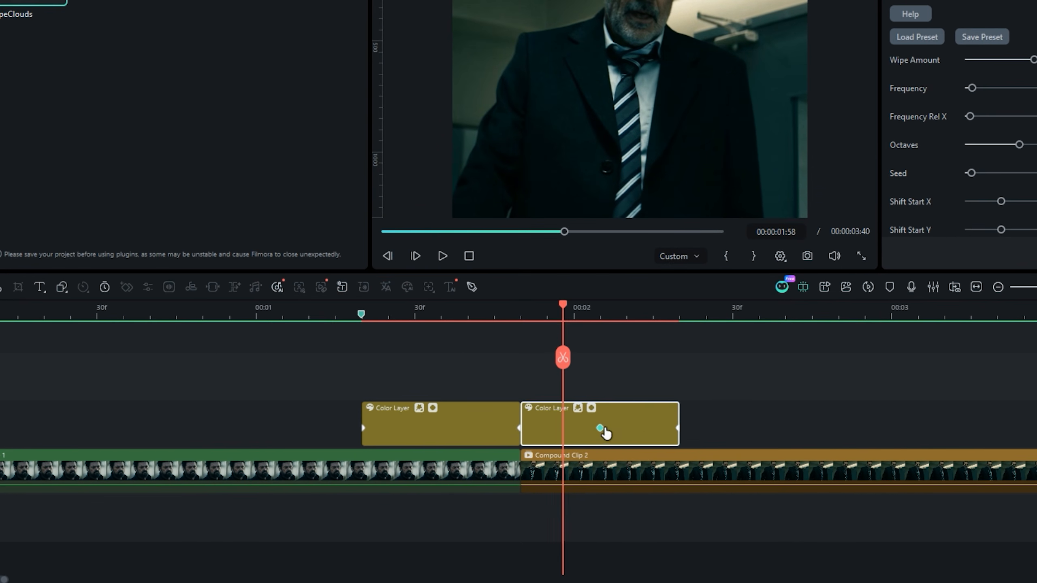
pyautogui.moveTo(676, 432); pyautogui.dragTo(517, 435)
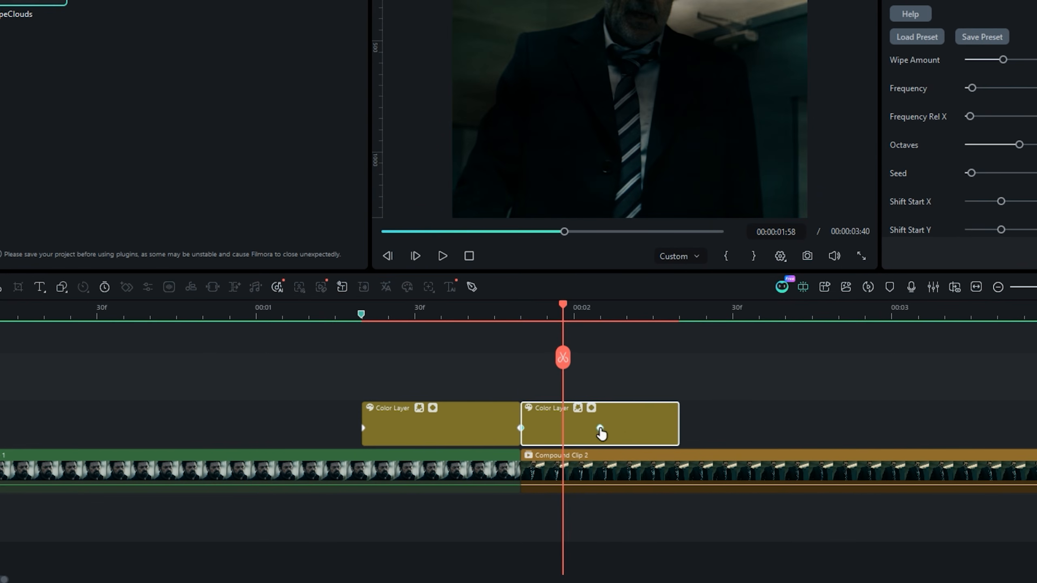
pyautogui.moveTo(713, 429); pyautogui.dragTo(713, 429)
pyautogui.moveTo(547, 314); pyautogui.dragTo(386, 317)
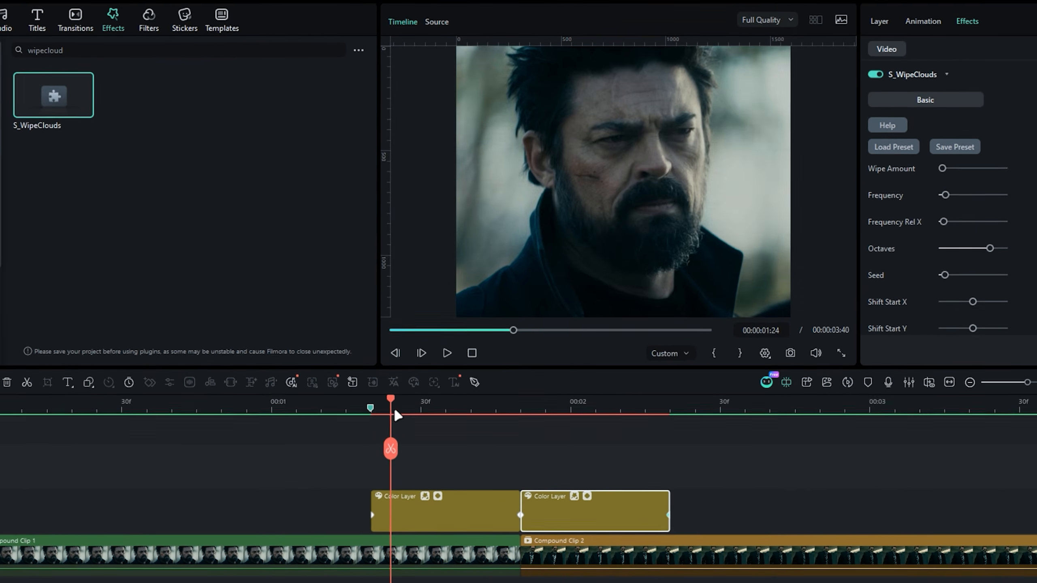
pyautogui.moveTo(398, 416); pyautogui.dragTo(589, 431)
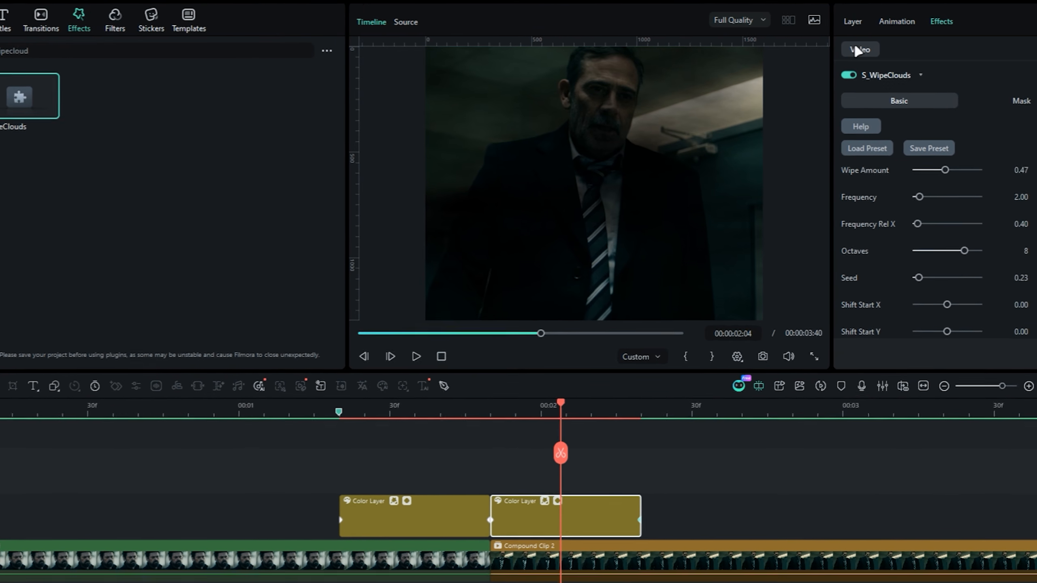
# - Set the second colour layer's Rotate to 180° and scrub through the transition
pyautogui.click(808, 24)
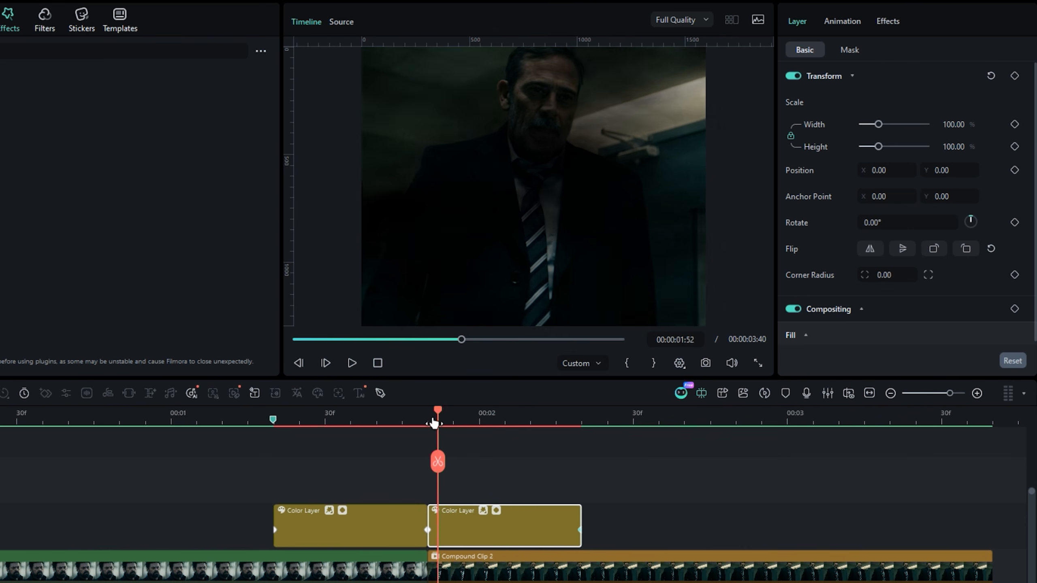
pyautogui.moveTo(434, 422); pyautogui.dragTo(514, 424)
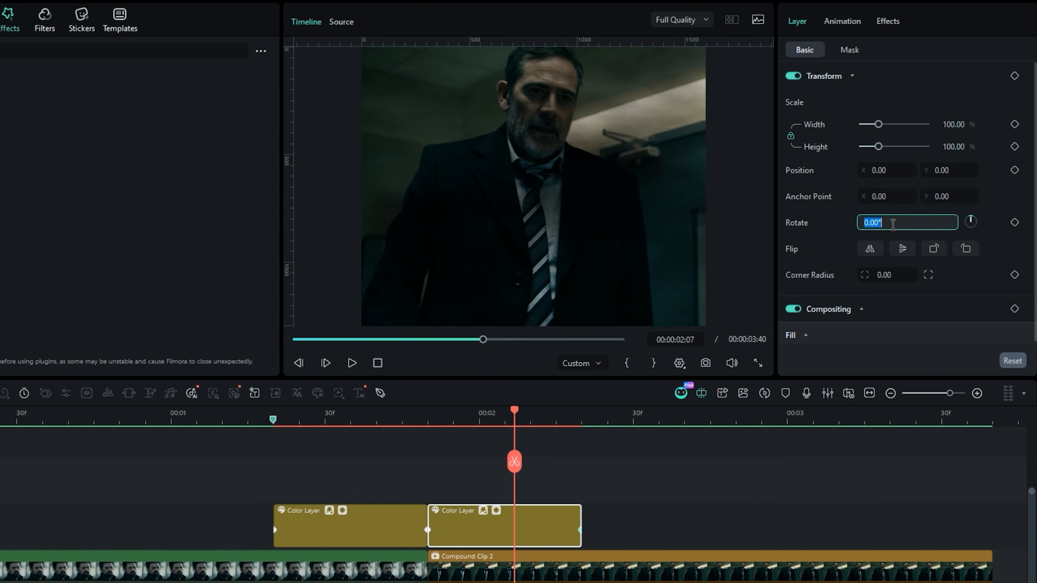
pyautogui.press('Return')
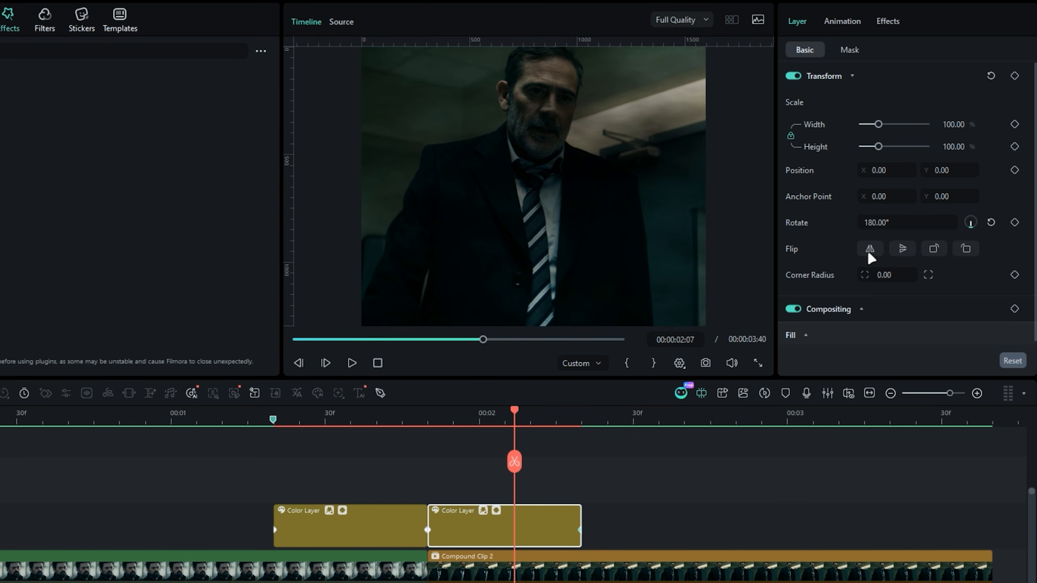
pyautogui.moveTo(447, 429); pyautogui.dragTo(603, 411)
pyautogui.moveTo(665, 454); pyautogui.dragTo(588, 454)
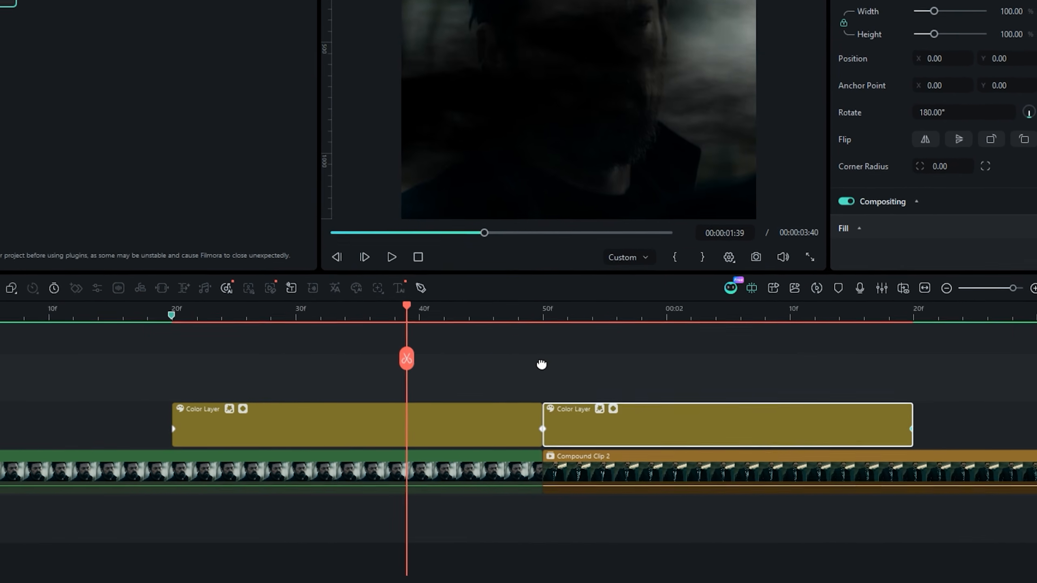
# - Ease both colour layers' Wipe Amount curves so they are steepest at the cut and level off towards the outer ends
pyautogui.moveTo(541, 364); pyautogui.dragTo(528, 365)
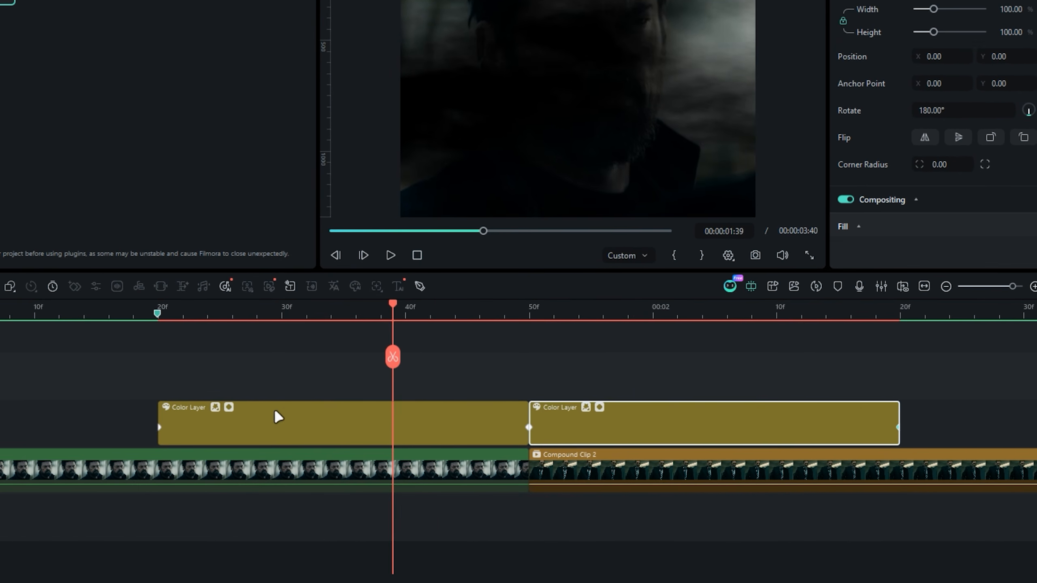
pyautogui.click(230, 407)
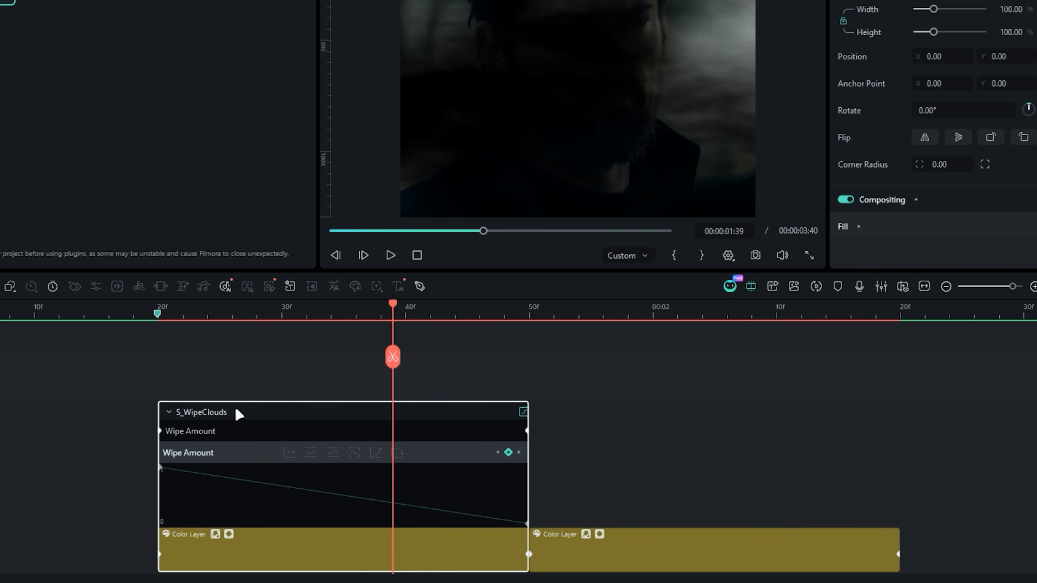
pyautogui.click(594, 535)
pyautogui.scroll(-2, 539, 378)
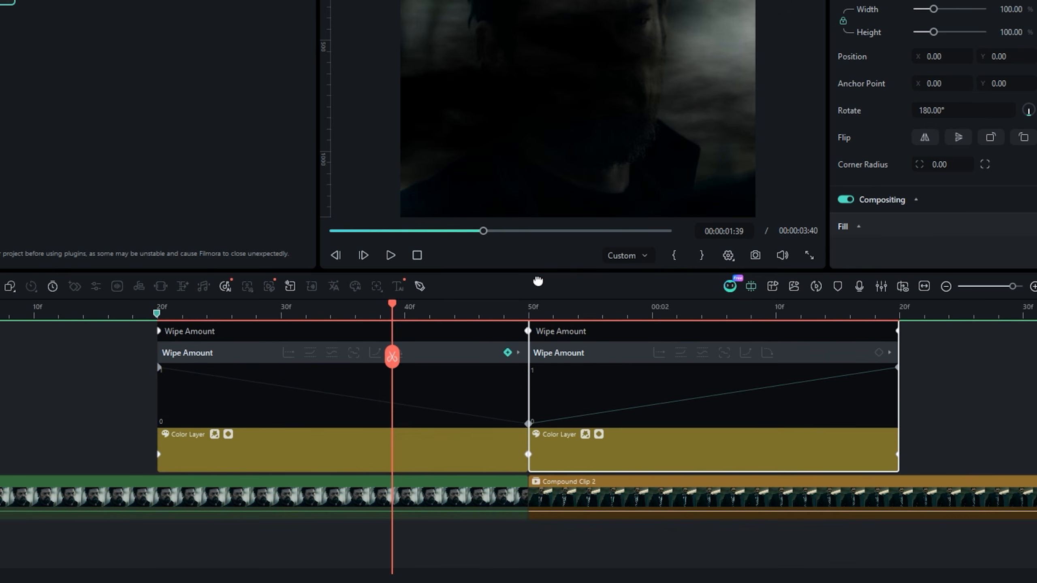
pyautogui.moveTo(543, 317); pyautogui.dragTo(541, 325)
pyautogui.moveTo(472, 437); pyautogui.dragTo(539, 484)
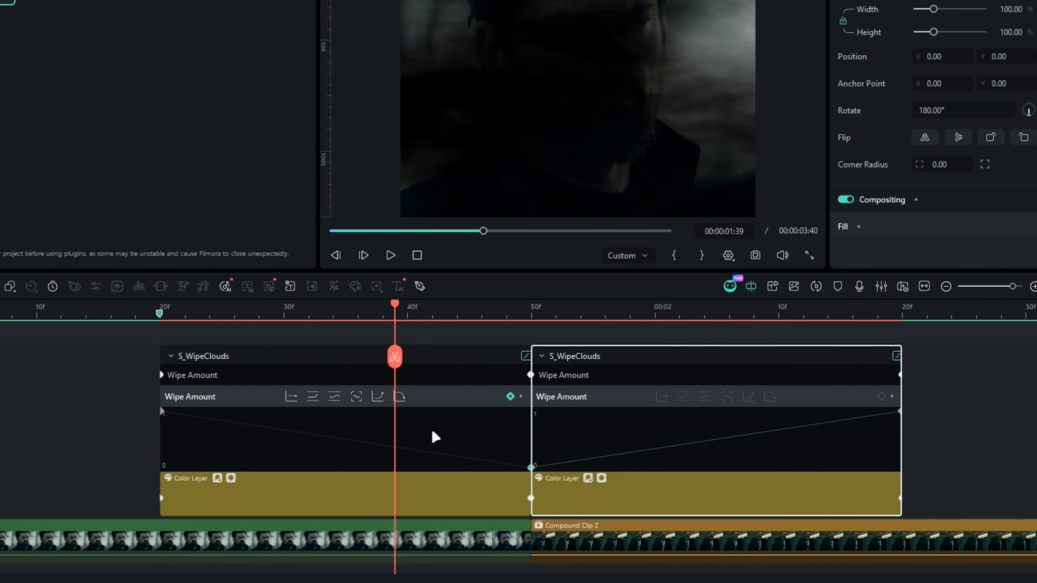
pyautogui.click(399, 396)
pyautogui.moveTo(345, 468); pyautogui.dragTo(523, 494)
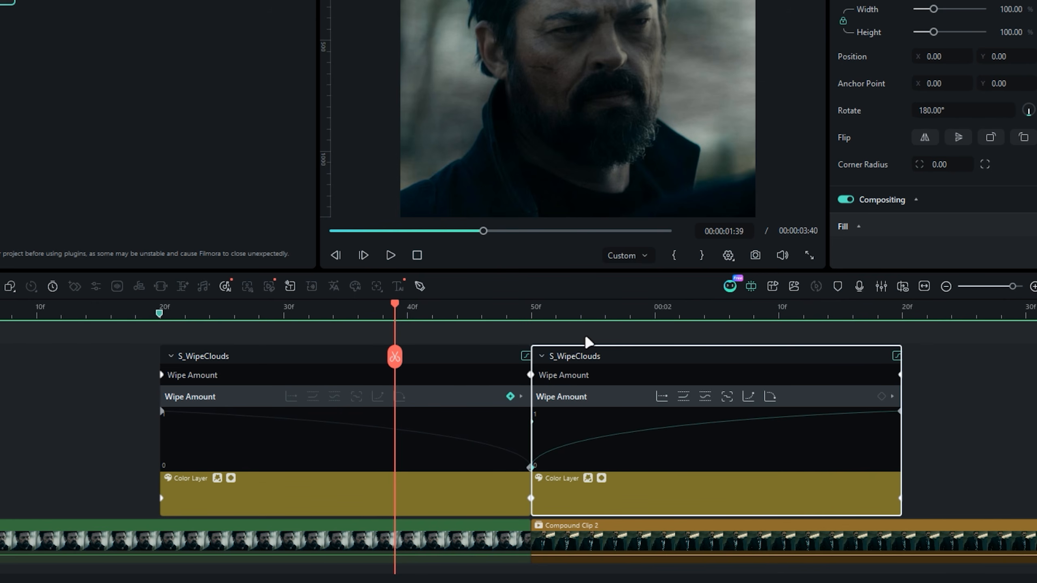
# - Play back the cloud wipe transition and collapse both colour layers' keyframe graphs
pyautogui.moveTo(627, 314); pyautogui.dragTo(522, 316)
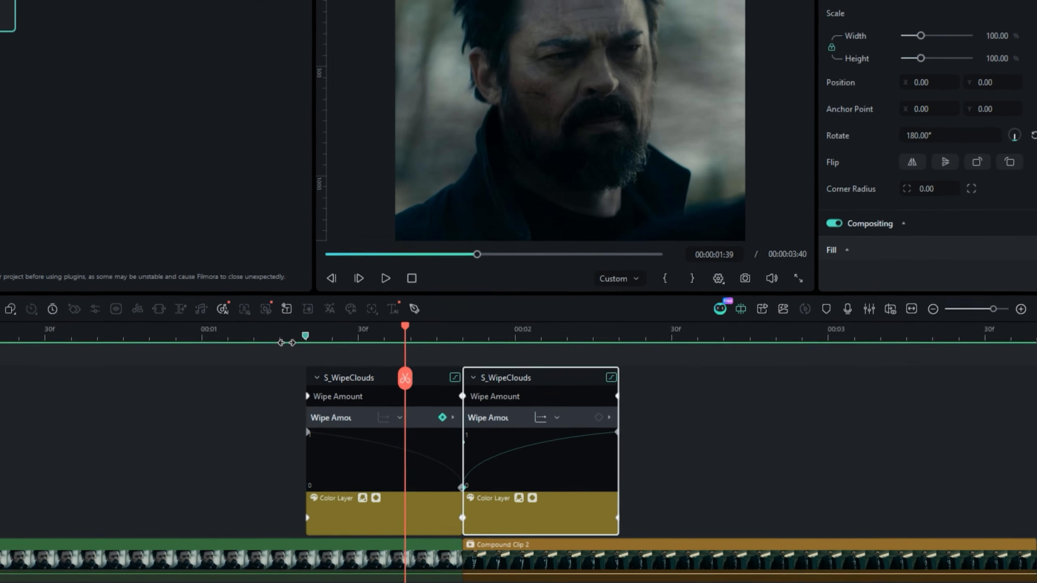
pyautogui.click(276, 315)
pyautogui.press('space')
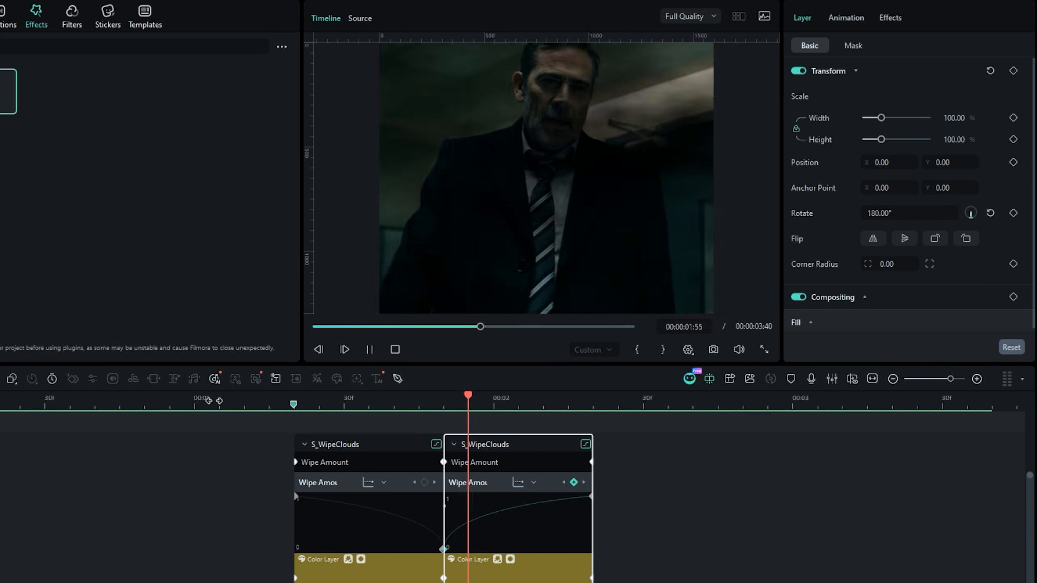
pyautogui.click(214, 401)
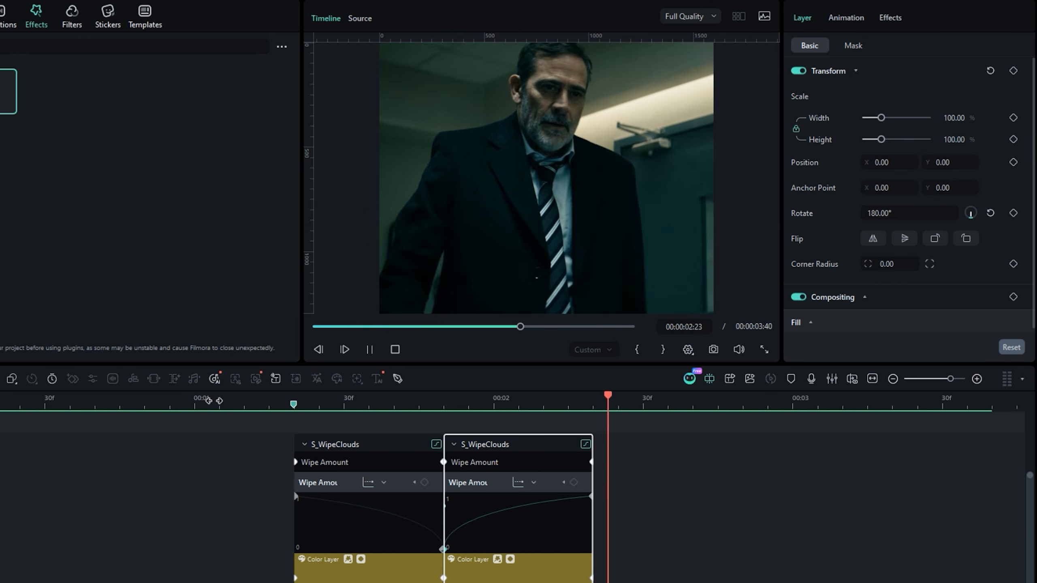
pyautogui.press('space')
pyautogui.click(394, 402)
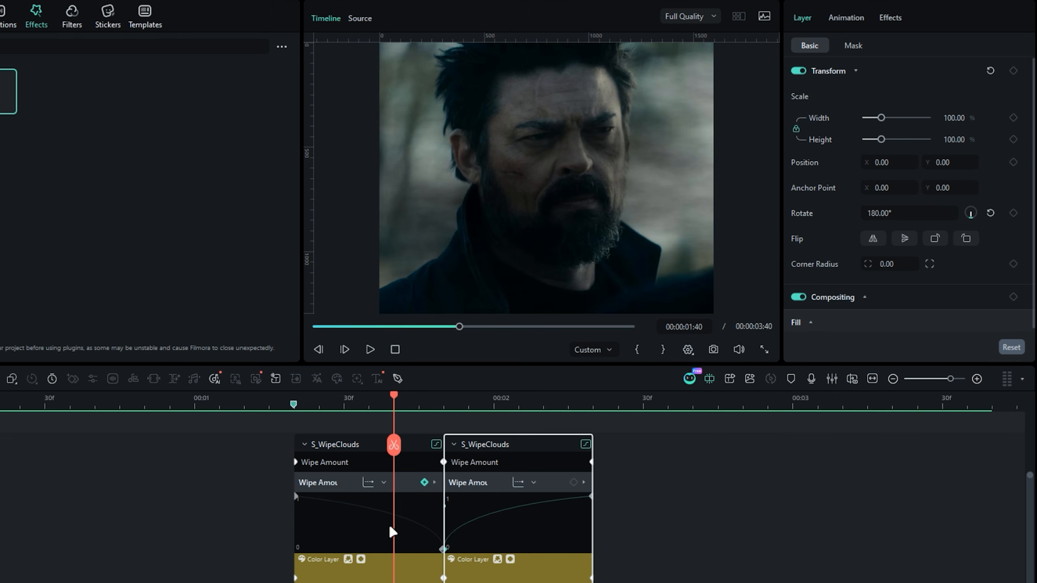
pyautogui.click(362, 566)
pyautogui.click(511, 560)
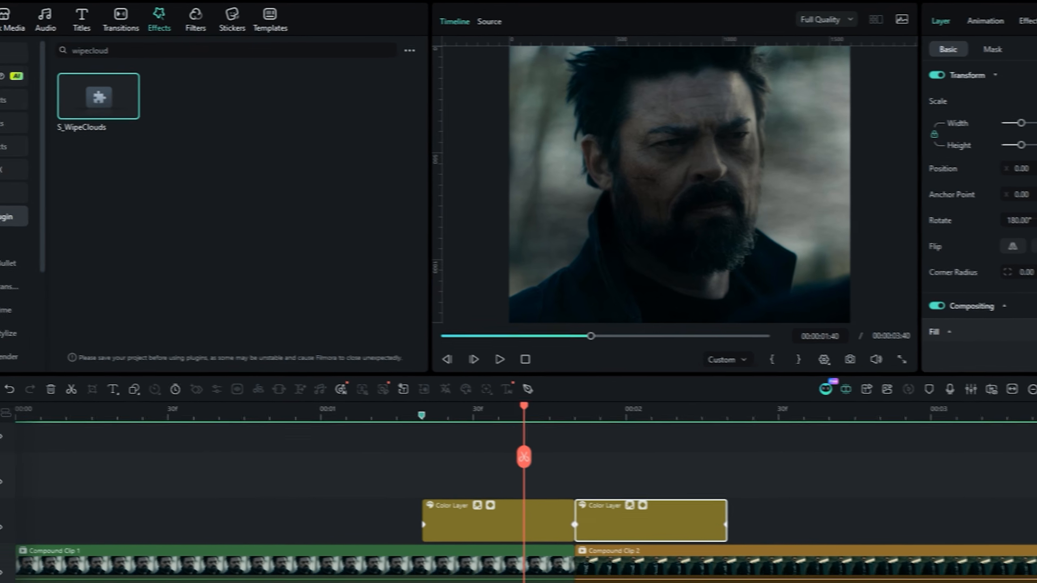
# - Add an adjustment layer above both colour layers, starting at the 00:00:01:20 marker, and trim its end to 00:00:02:30
pyautogui.click(20, 29)
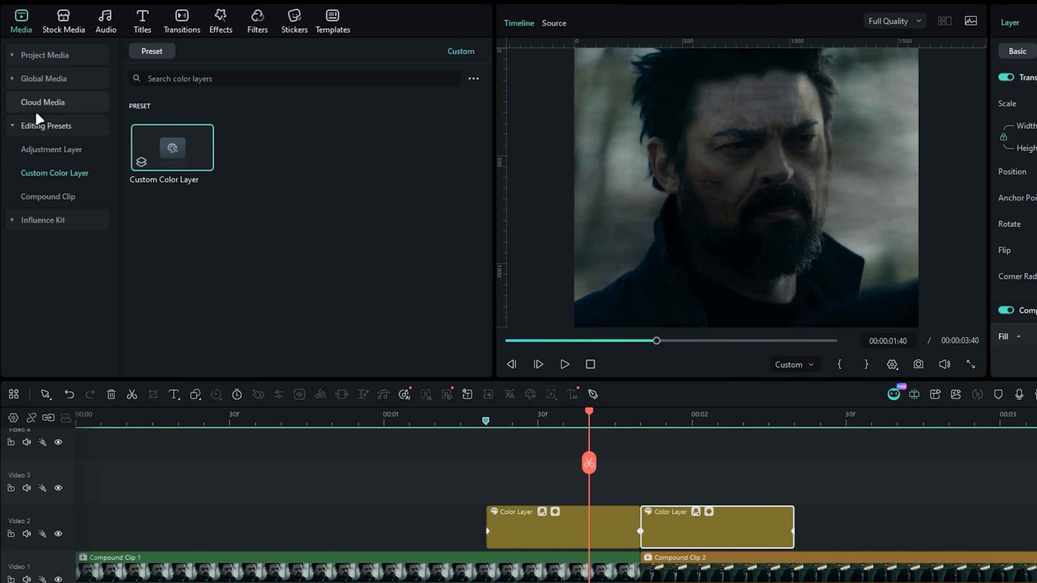
pyautogui.moveTo(172, 147)
pyautogui.mouseDown()
pyautogui.moveTo(535, 437)
pyautogui.moveTo(492, 482)
pyautogui.mouseUp()
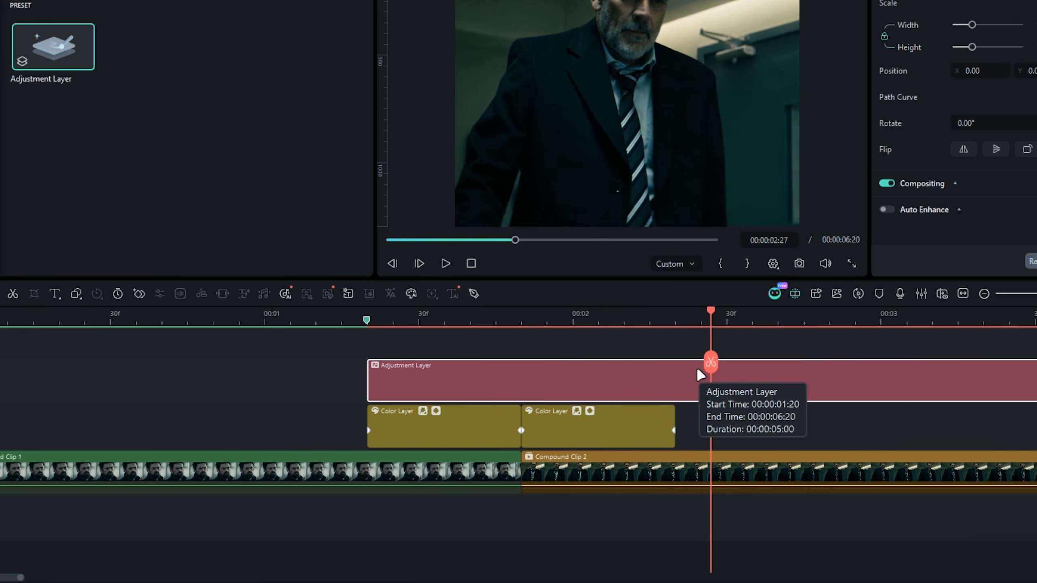
pyautogui.press('Delete')
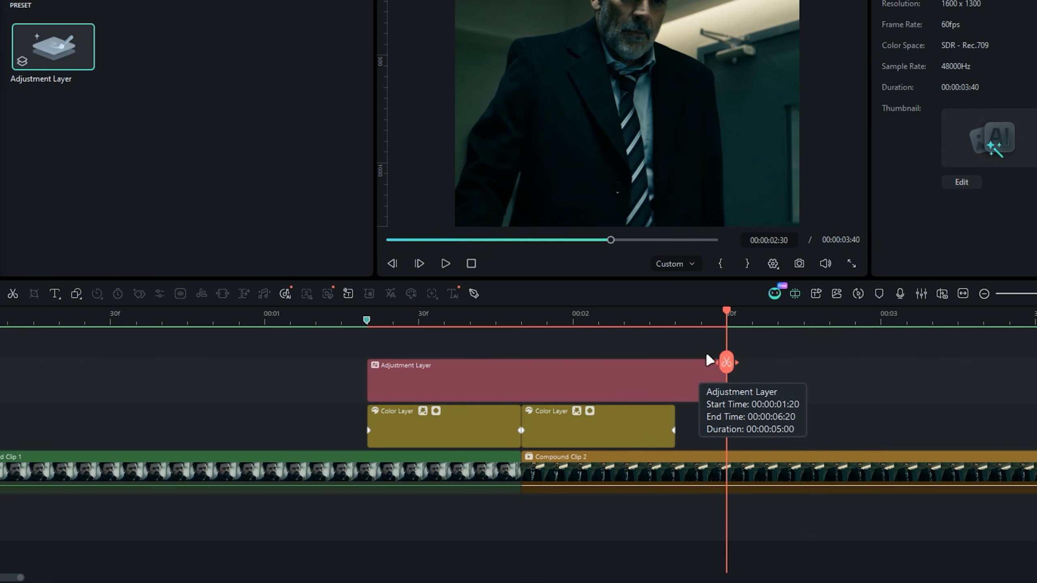
# - Find S_Shake by searching for "shake", apply it to the adjustment layer near the cut, and show the effect's settings
pyautogui.moveTo(522, 342); pyautogui.dragTo(531, 344)
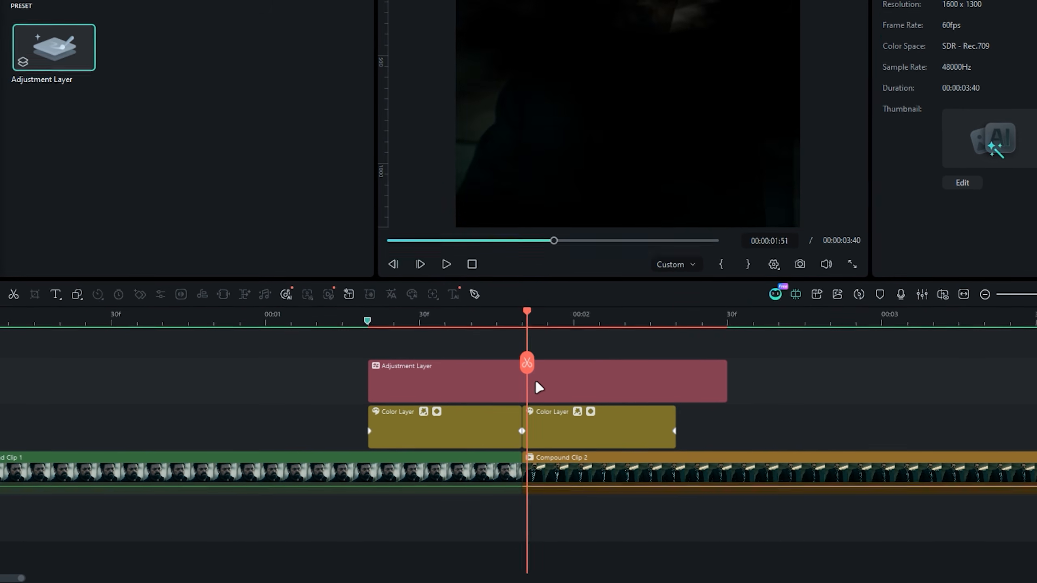
pyautogui.click(536, 386)
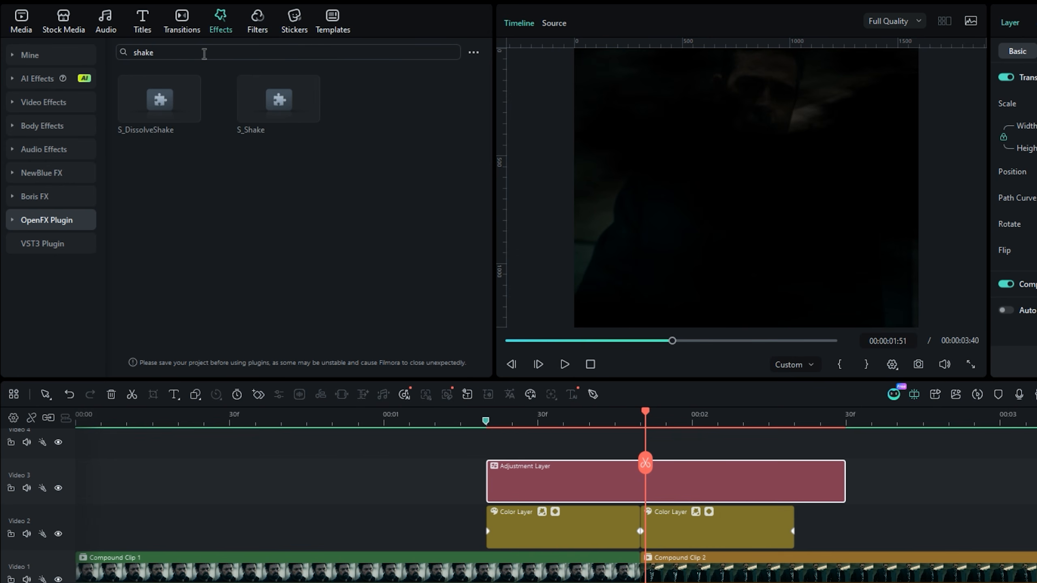
pyautogui.moveTo(281, 112); pyautogui.dragTo(539, 480)
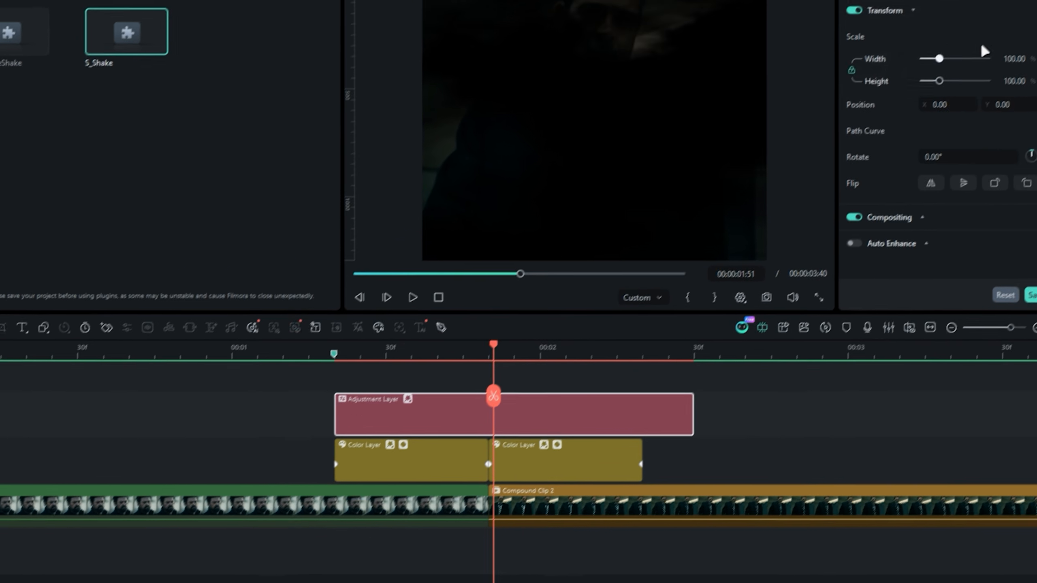
pyautogui.click(1021, 0)
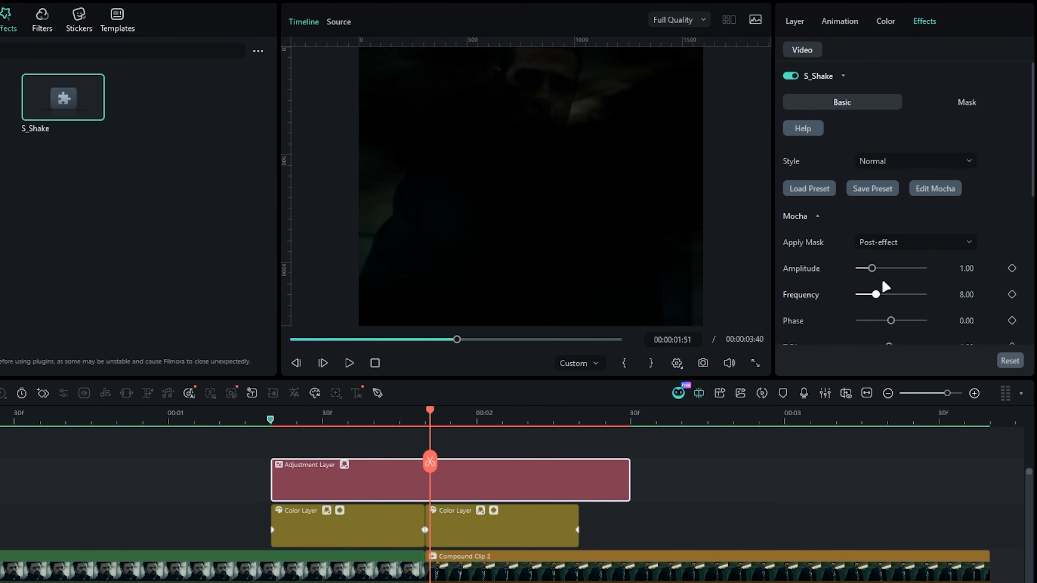
# - Keyframe S_Shake's Amplitude at 1.00 on the cut and 0.00 at the adjustment layer's start and end
pyautogui.click(1011, 268)
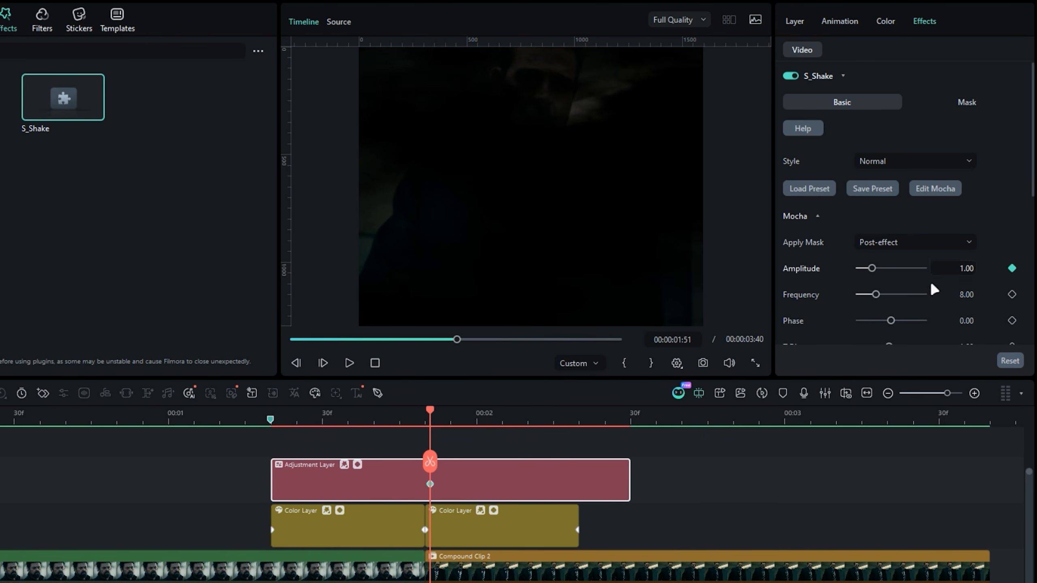
pyautogui.moveTo(430, 484); pyautogui.dragTo(424, 483)
pyautogui.moveTo(320, 420); pyautogui.dragTo(271, 419)
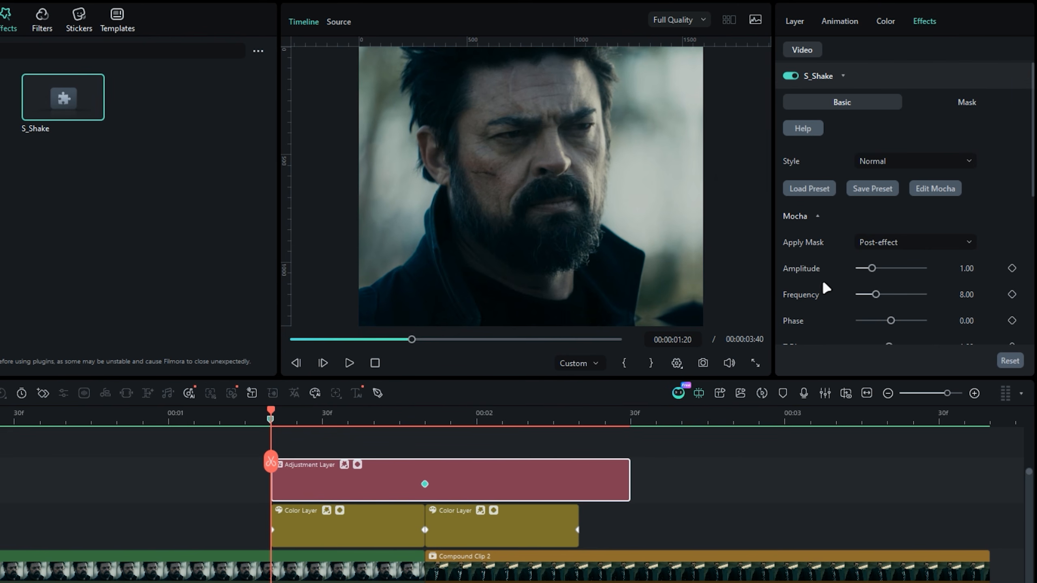
pyautogui.moveTo(868, 268); pyautogui.dragTo(847, 272)
pyautogui.click(607, 420)
pyautogui.press('Down')
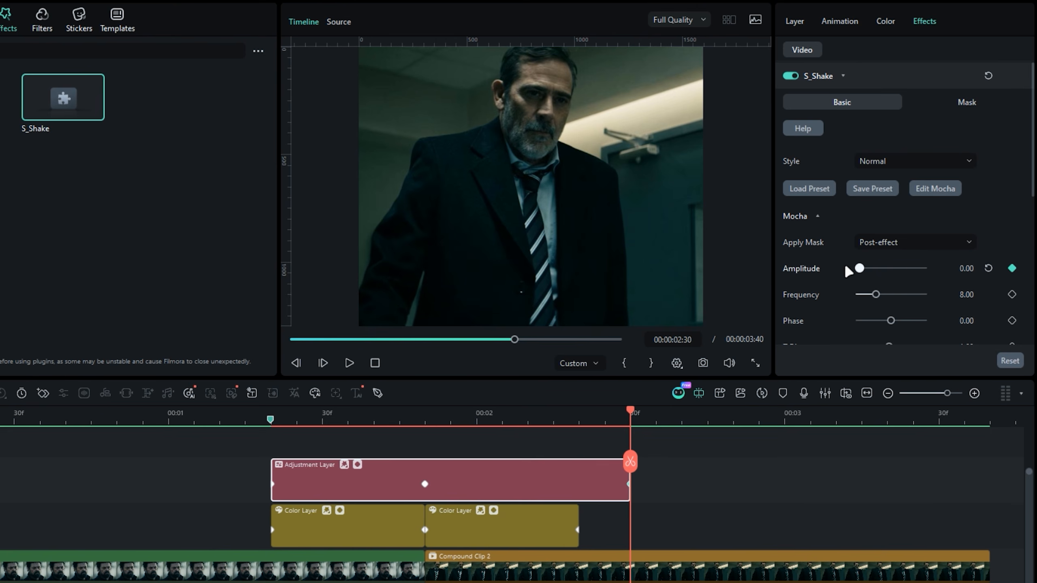
# - Ease the Amplitude curve so it levels off at the adjustment layer's first and last keyframes, and collapse the keyframe graph
pyautogui.moveTo(369, 420); pyautogui.dragTo(541, 424)
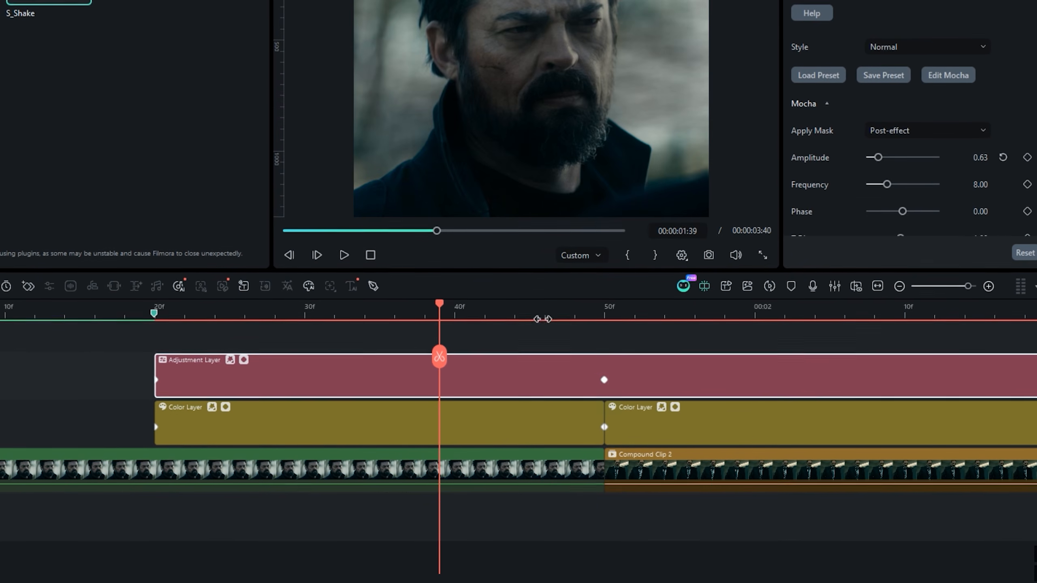
pyautogui.click(244, 359)
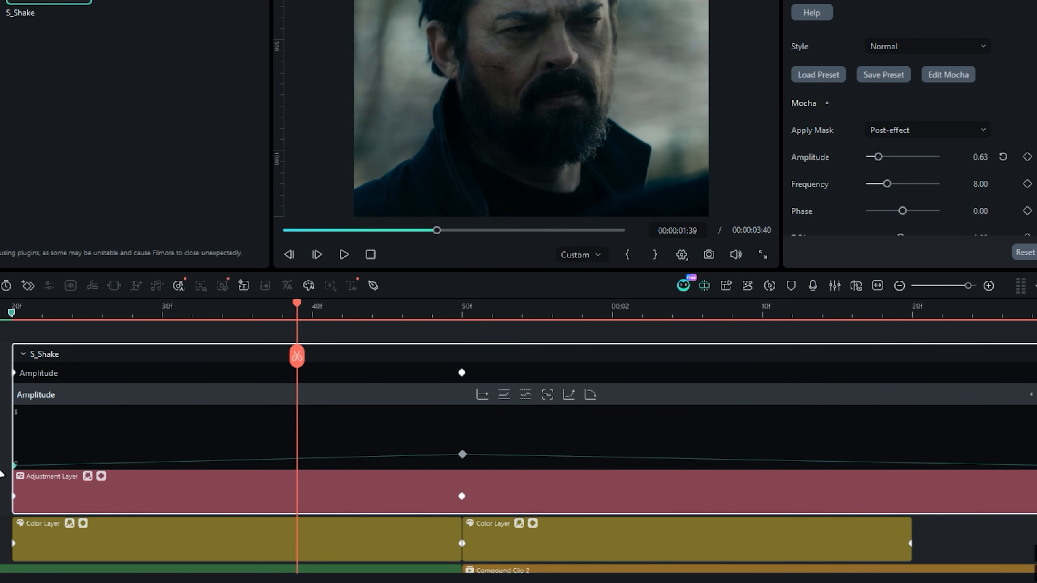
pyautogui.click(586, 395)
pyautogui.moveTo(939, 517); pyautogui.dragTo(747, 495)
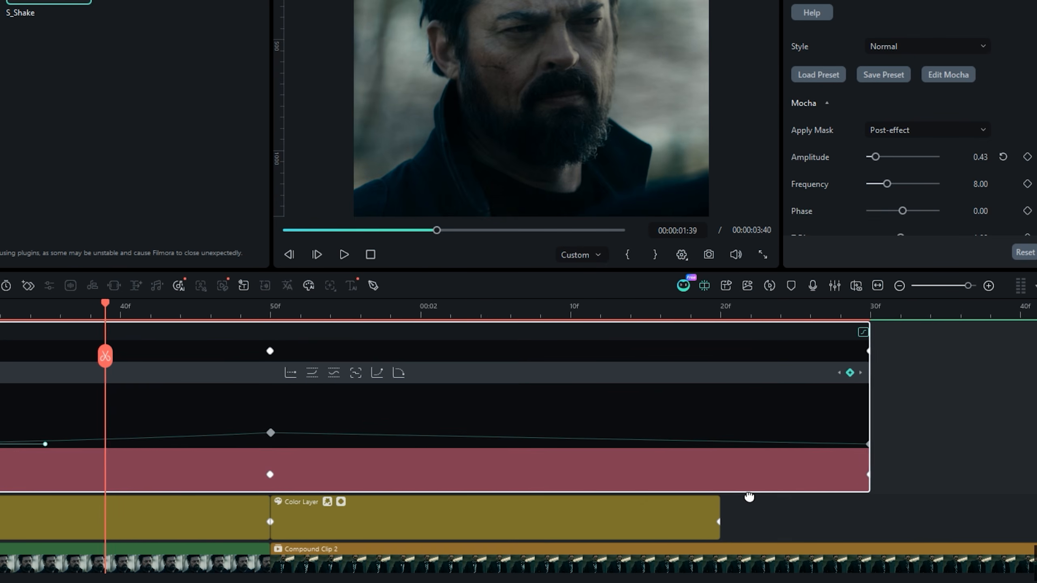
pyautogui.moveTo(813, 417); pyautogui.dragTo(862, 437)
pyautogui.click(400, 373)
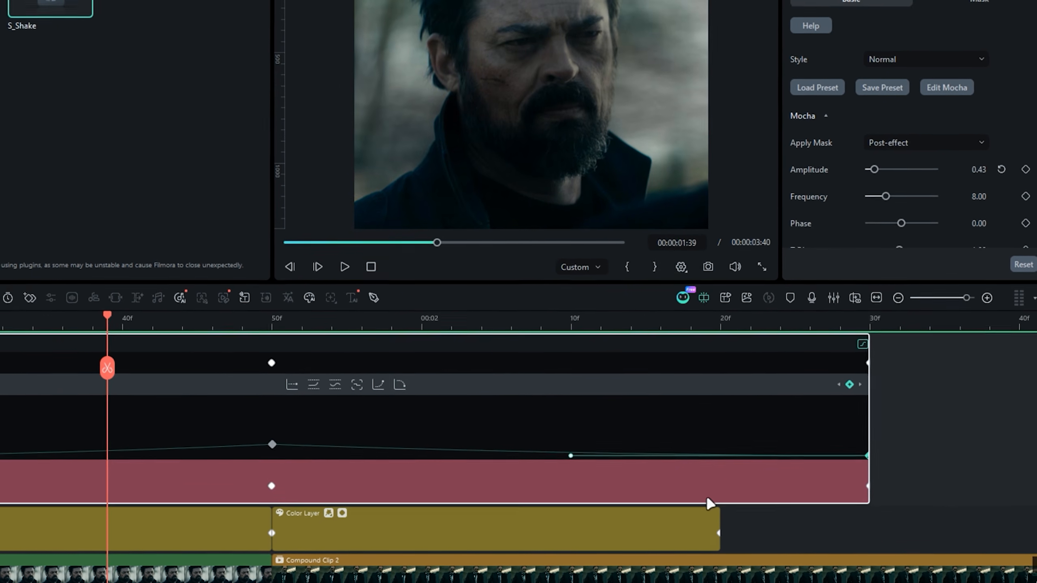
pyautogui.hscroll(-3, 706, 496)
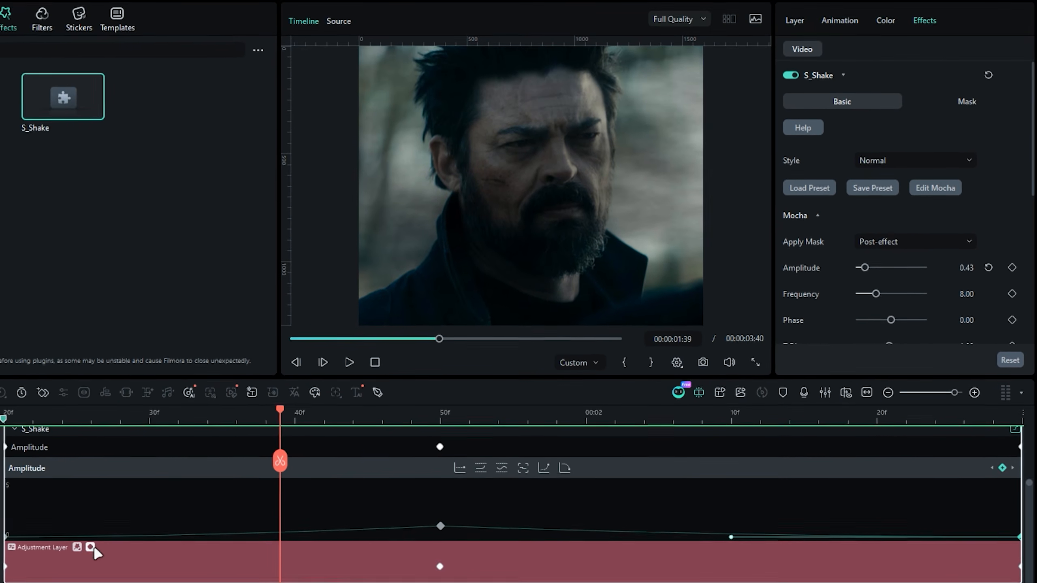
pyautogui.click(95, 548)
pyautogui.moveTo(433, 421); pyautogui.dragTo(321, 442)
pyautogui.moveTo(577, 441); pyautogui.dragTo(514, 467)
pyautogui.click(867, 394)
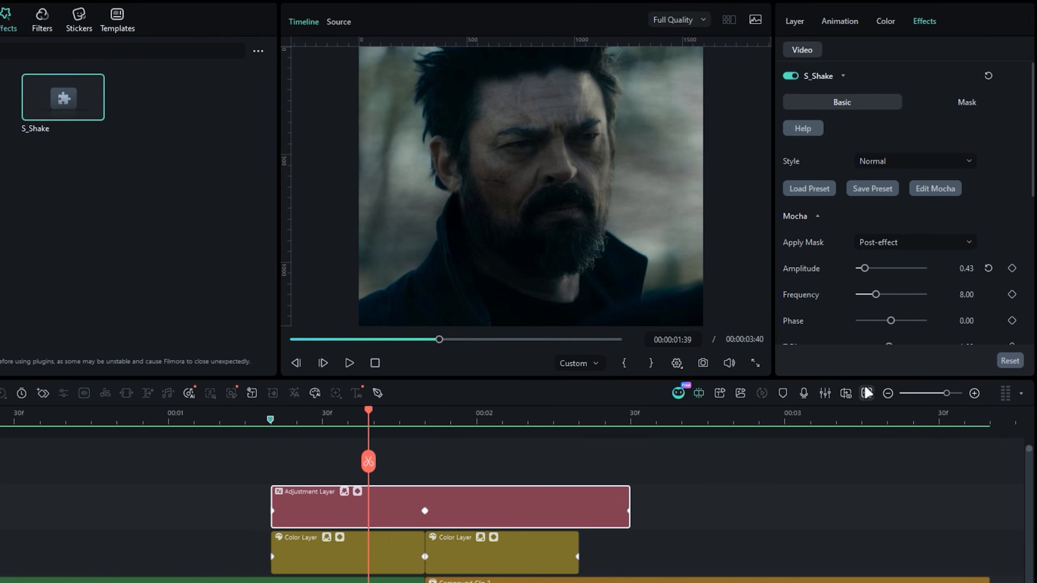
# - Play back the transition with the shake and set S_Shake's Frequency to 6.00
pyautogui.click(186, 418)
pyautogui.press('space')
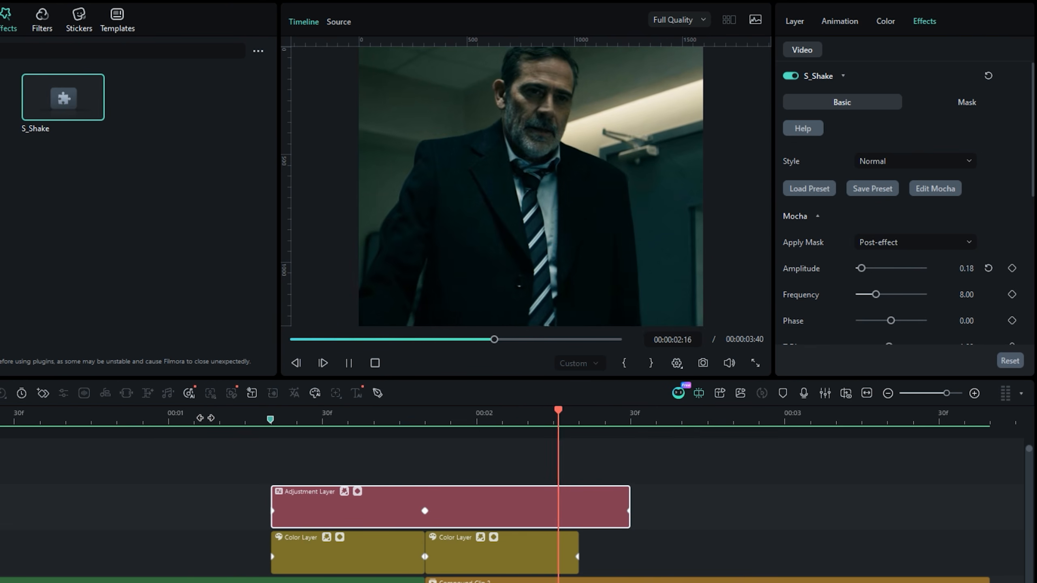
pyautogui.click(1012, 269)
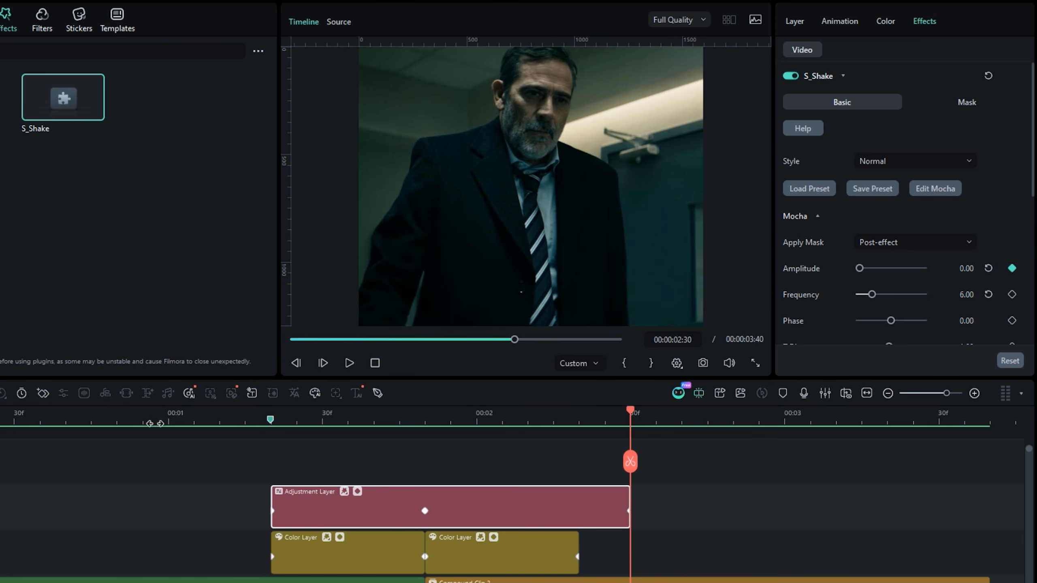
# - Replay the transition several times from shortly before the adjustment layer to check the shake
pyautogui.click(138, 425)
pyautogui.press('space')
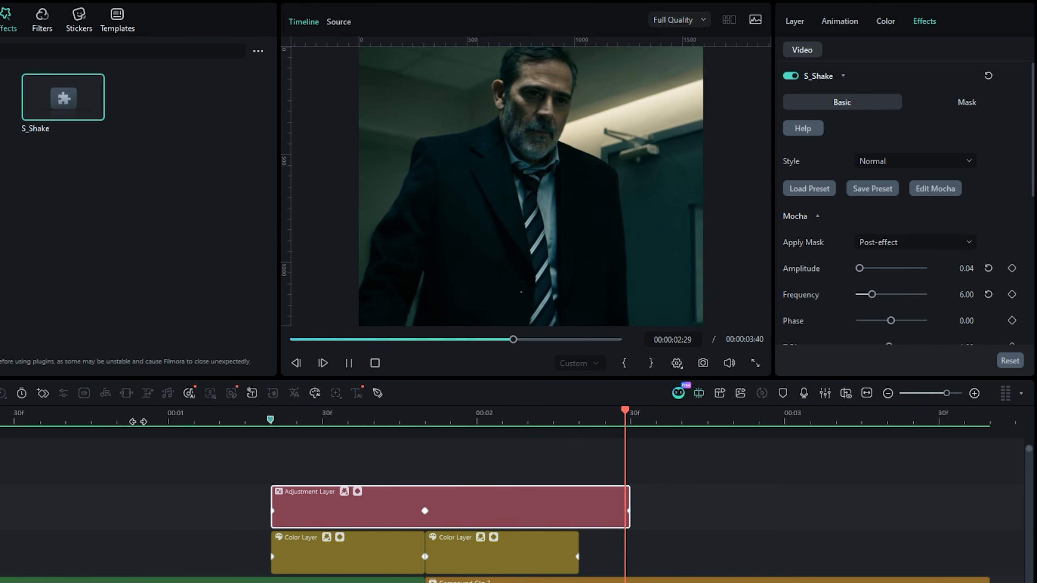
pyautogui.click(139, 424)
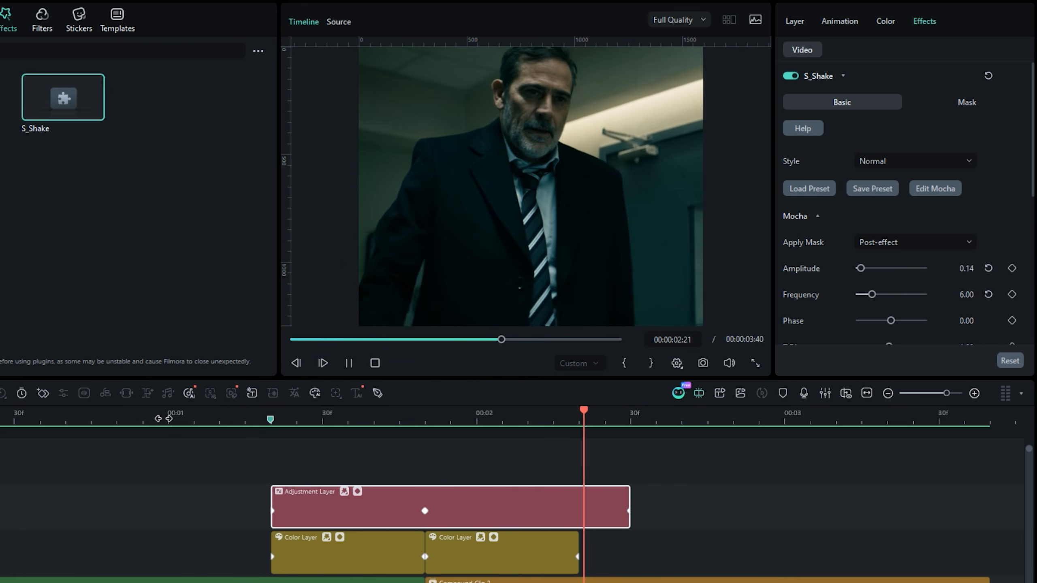
pyautogui.click(163, 418)
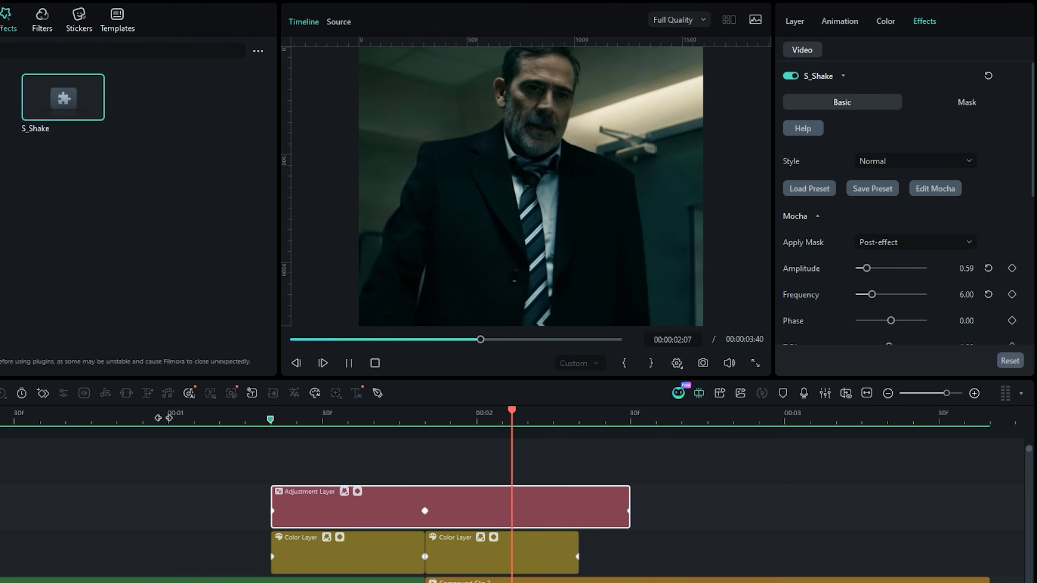
pyautogui.press('space')
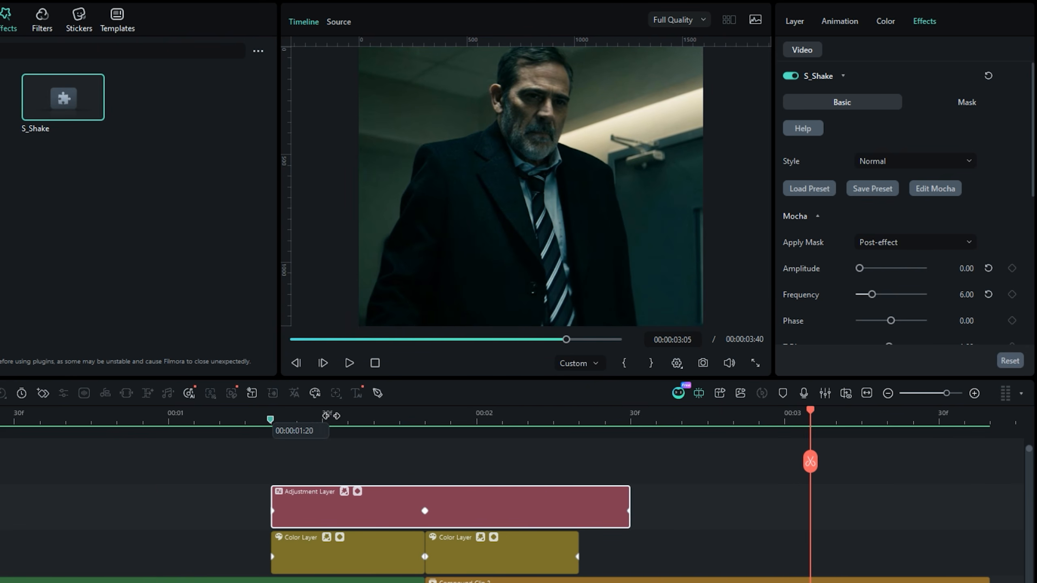
# - Search the video effects for "cinema" and place Cinema 21:9 above the adjustment layer, starting at the marker
pyautogui.click(331, 420)
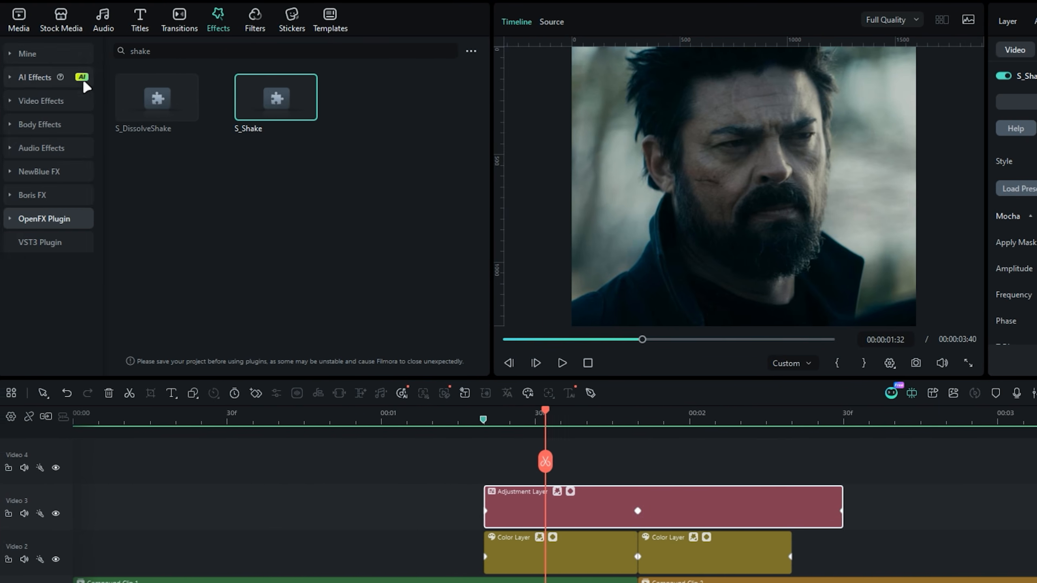
pyautogui.click(83, 101)
pyautogui.click(196, 51)
pyautogui.write('cinema')
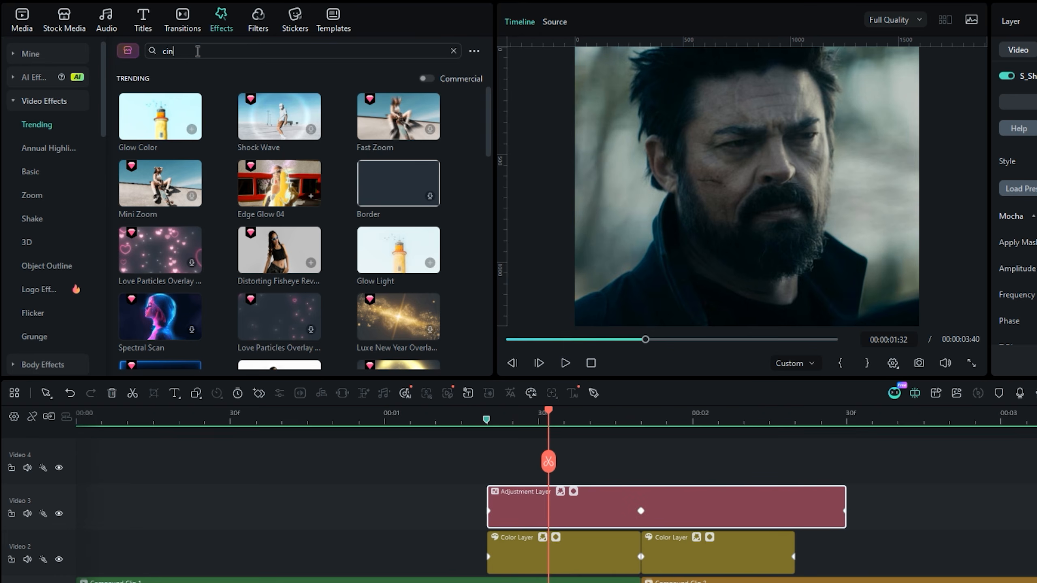
pyautogui.press('Return')
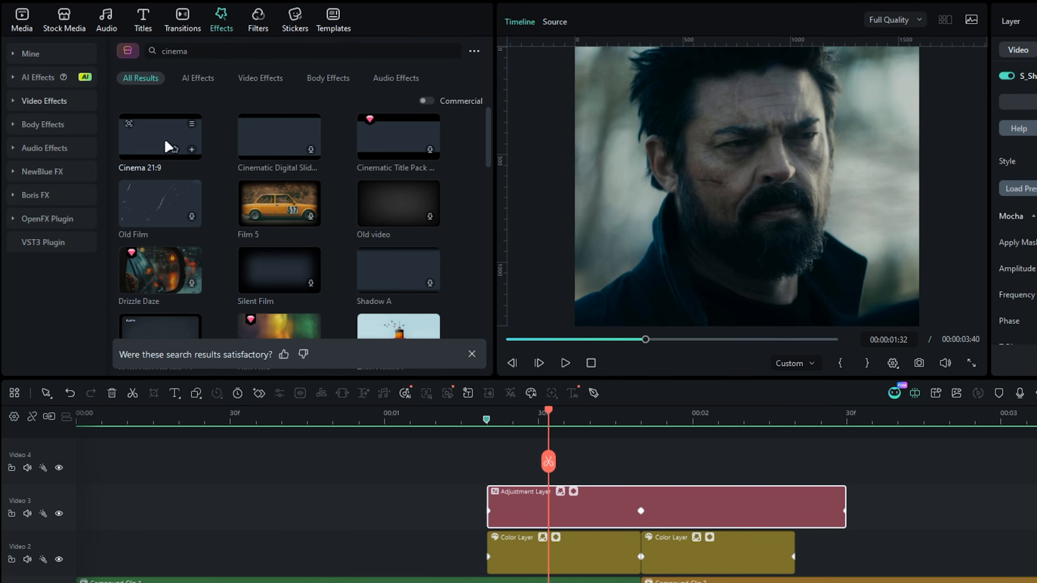
pyautogui.moveTo(168, 146); pyautogui.dragTo(488, 464)
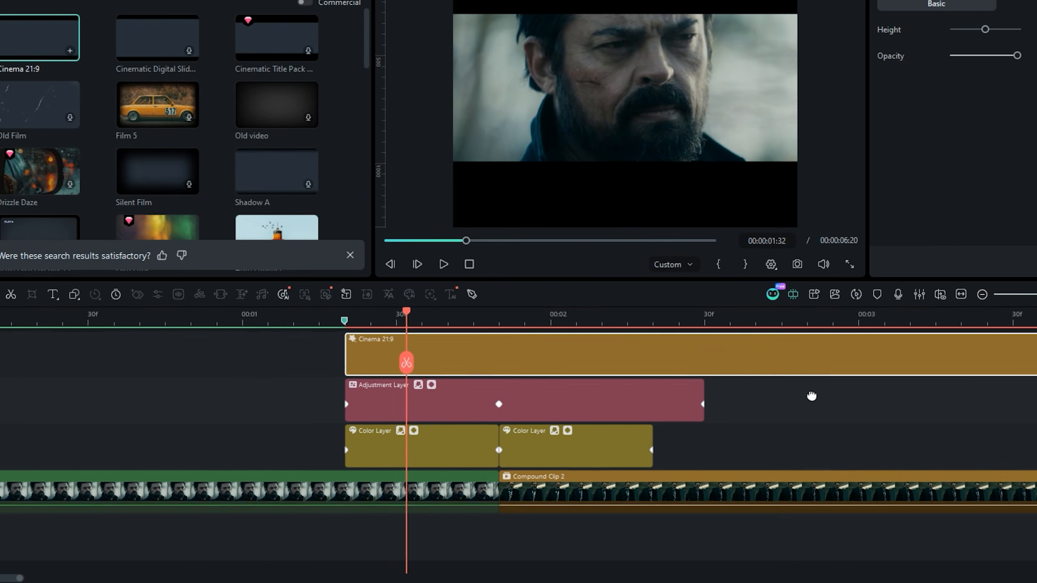
# - Trim the Cinema 21:9 effect to end with Compound Clip 2 at 00:00:03:40
pyautogui.moveTo(812, 396); pyautogui.dragTo(654, 425)
pyautogui.press('Down')
pyautogui.press('Down')
pyautogui.press('Down')
pyautogui.press('Down')
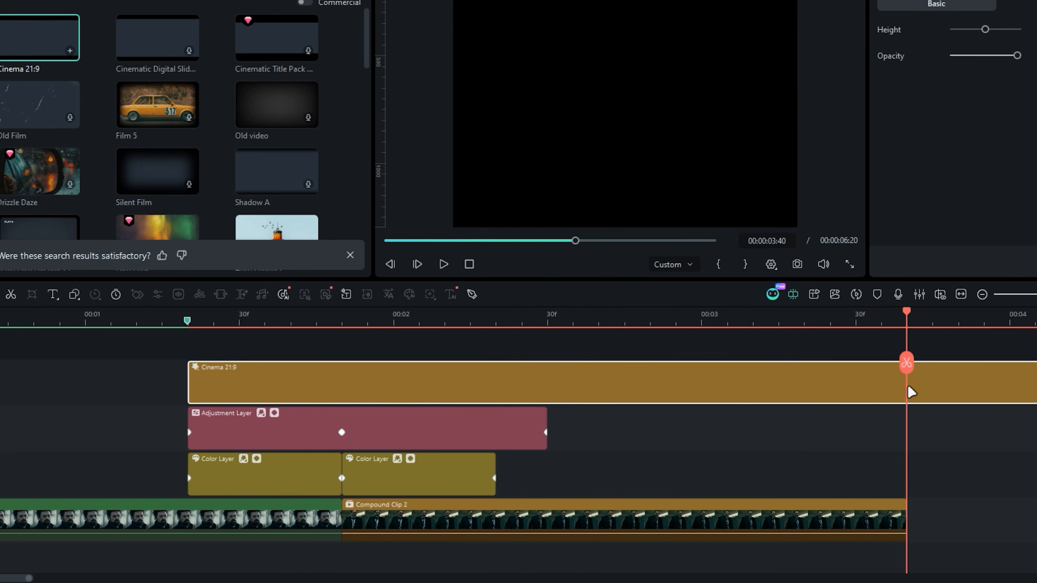
pyautogui.click(905, 362)
pyautogui.press('Delete')
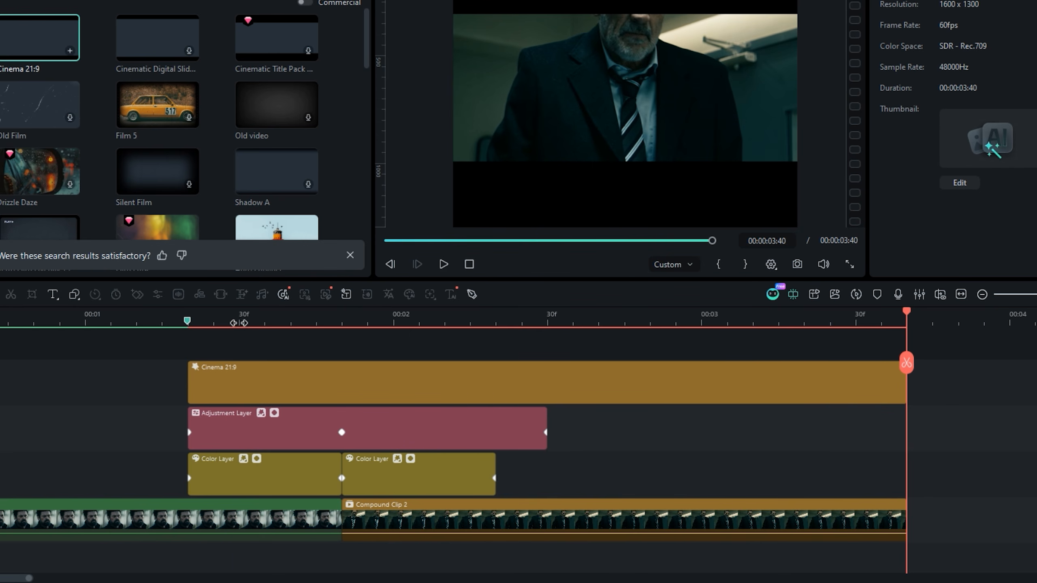
# - Keyframe the Cinema 21:9 effect's Height at -1.00 on its first frame, 00:00:01:20
pyautogui.click(239, 323)
pyautogui.press('Up')
pyautogui.click(265, 390)
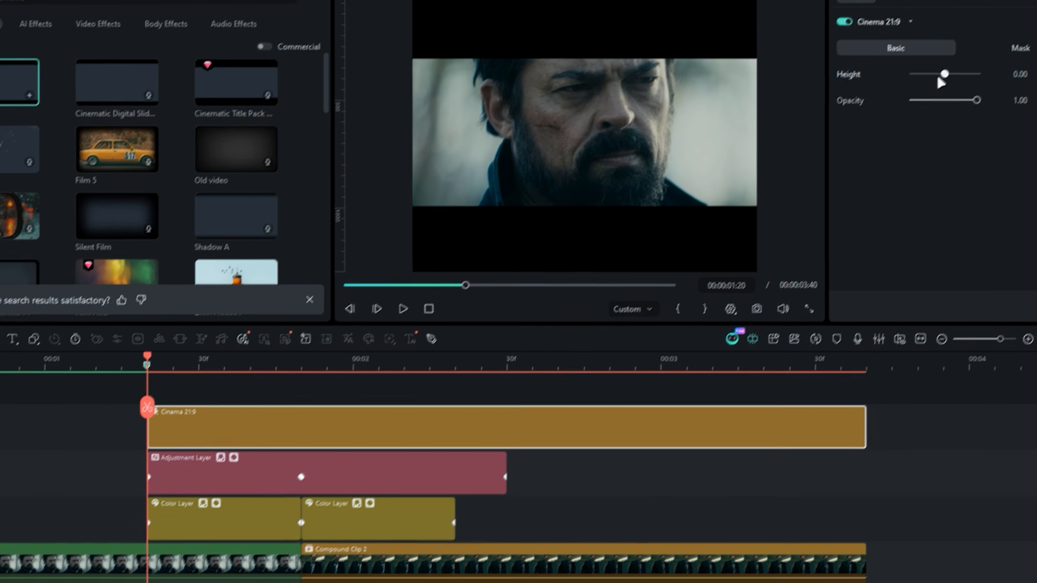
pyautogui.moveTo(939, 78); pyautogui.dragTo(912, 74)
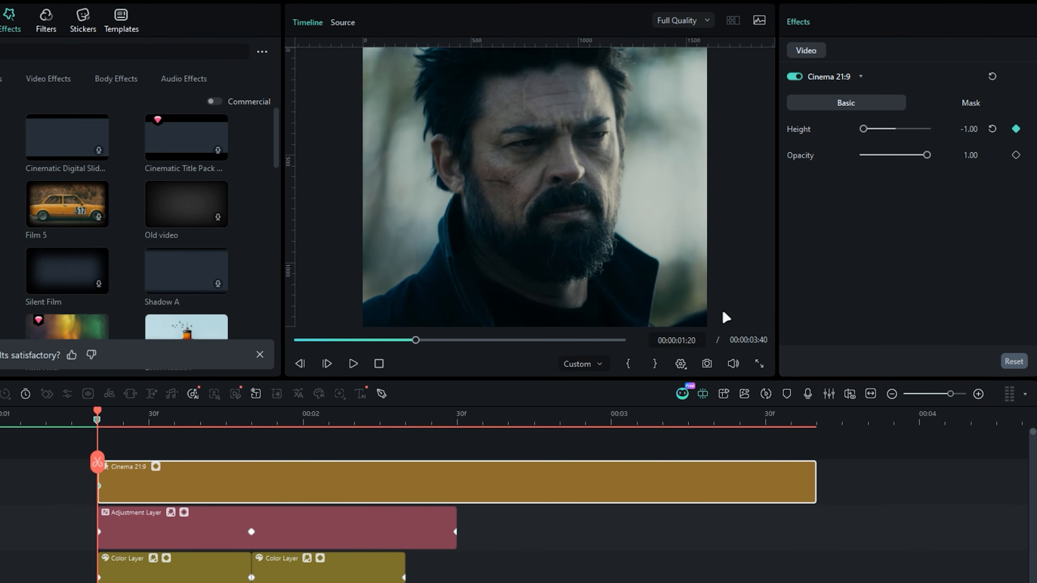
# - Keyframe the Cinema 21:9 Height at -0.70 at 00:00:03:00 and apply easing to the Height curve in the keyframe graph
pyautogui.moveTo(509, 424); pyautogui.dragTo(610, 426)
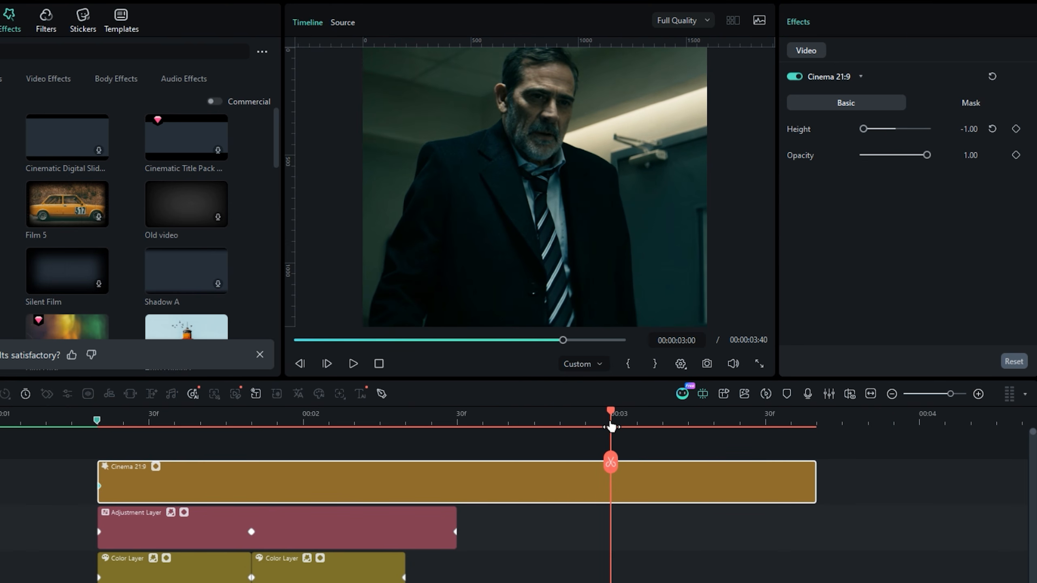
pyautogui.moveTo(866, 130); pyautogui.dragTo(877, 133)
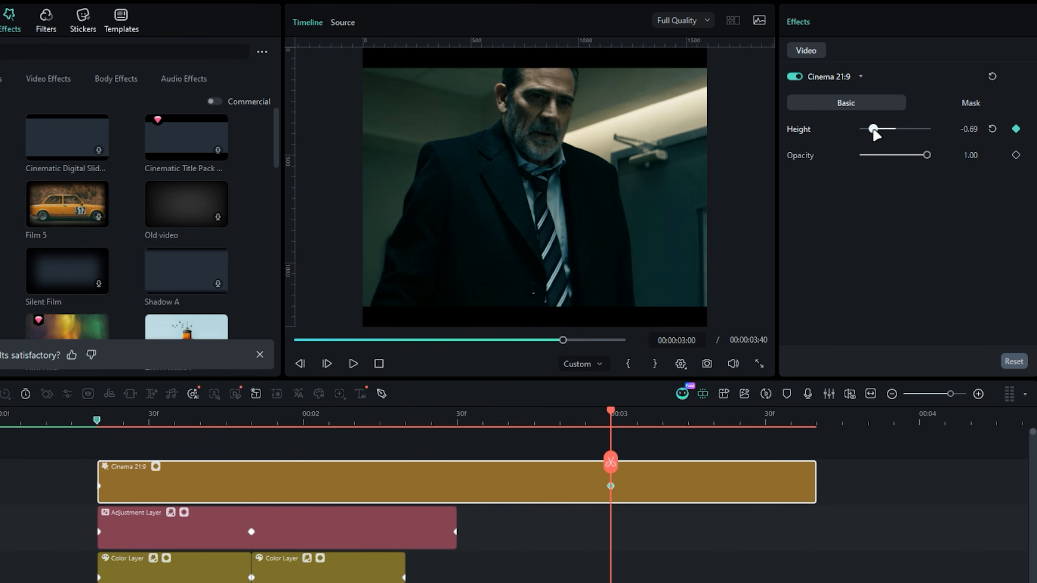
pyautogui.click(964, 131)
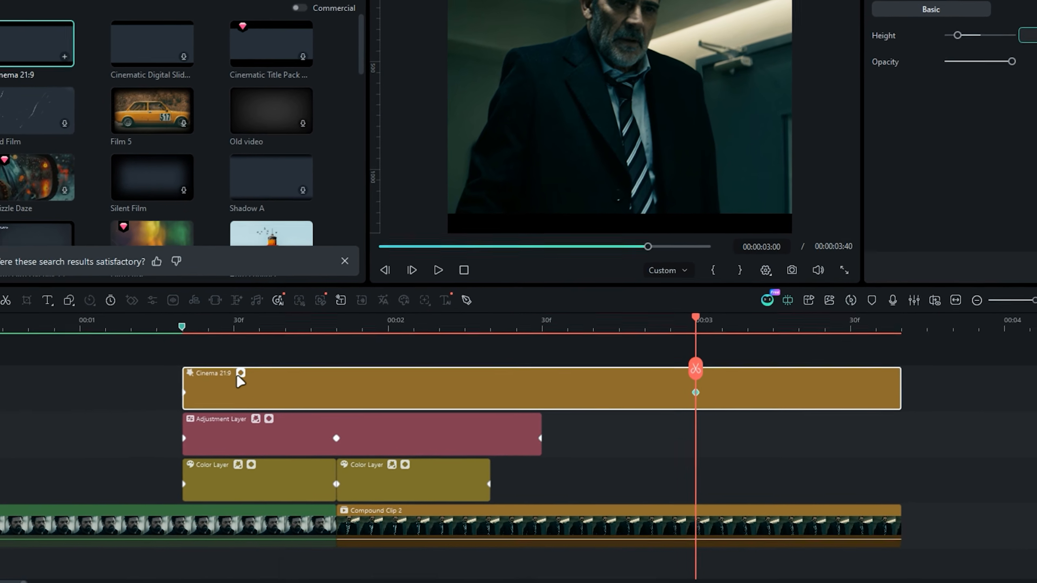
pyautogui.click(240, 375)
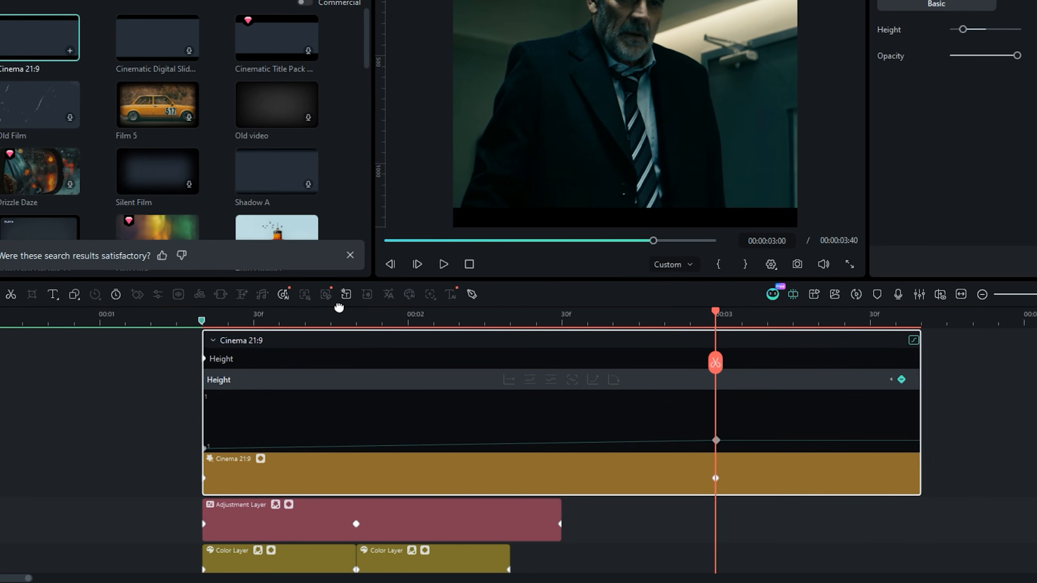
pyautogui.click(614, 379)
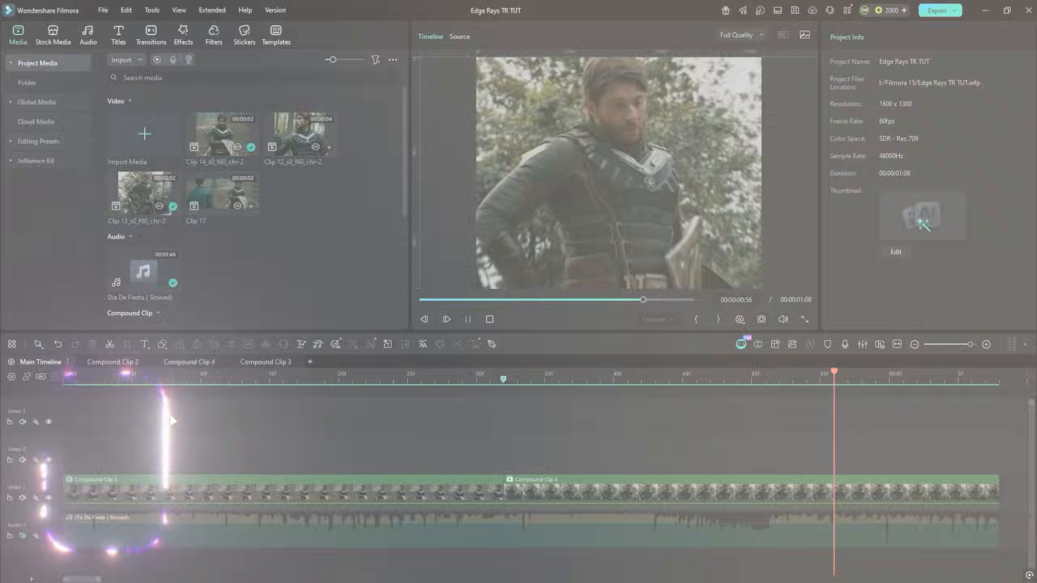
# - Place an adjustment layer on the Video 2 track above Compound Clip 2 and Compound Clip 4
pyautogui.click(170, 414)
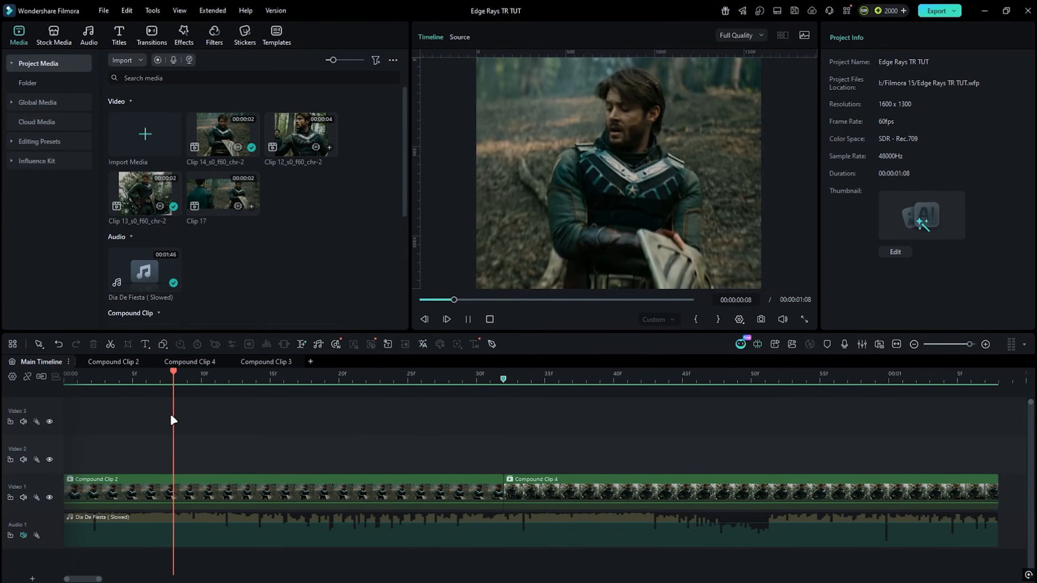
pyautogui.press('space')
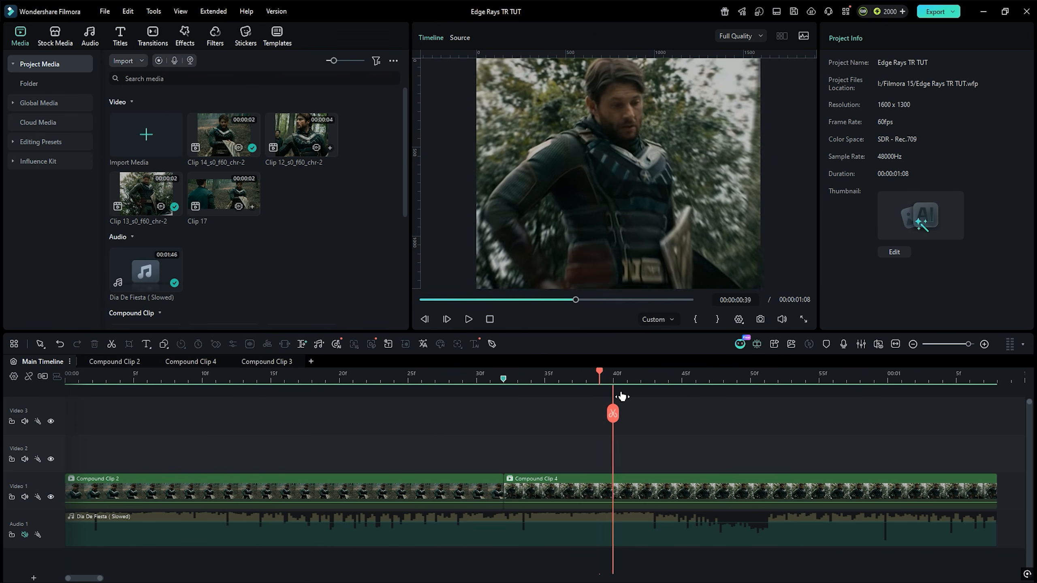
pyautogui.moveTo(455, 411); pyautogui.dragTo(410, 411)
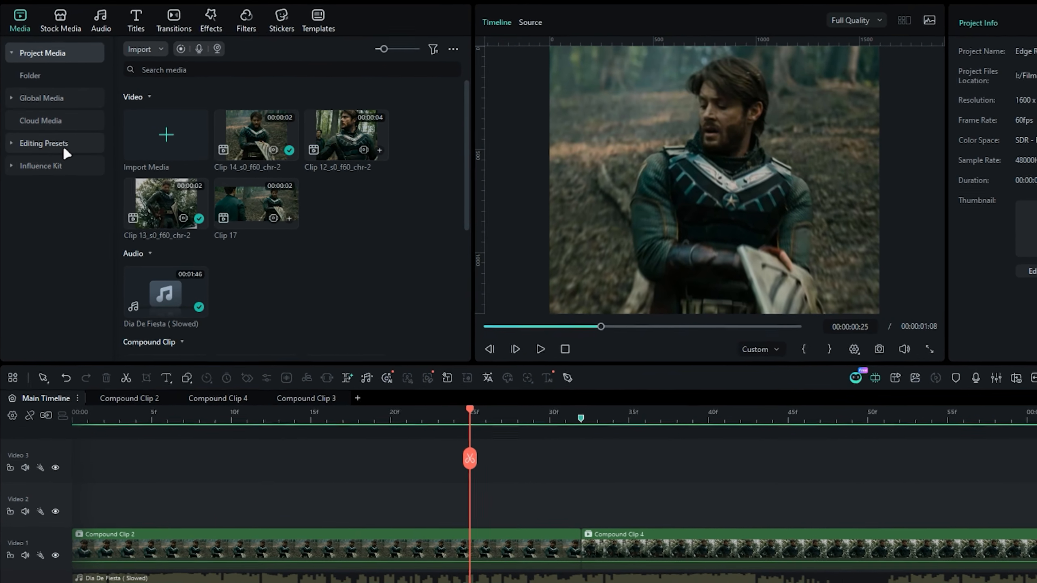
pyautogui.click(57, 143)
pyautogui.click(64, 145)
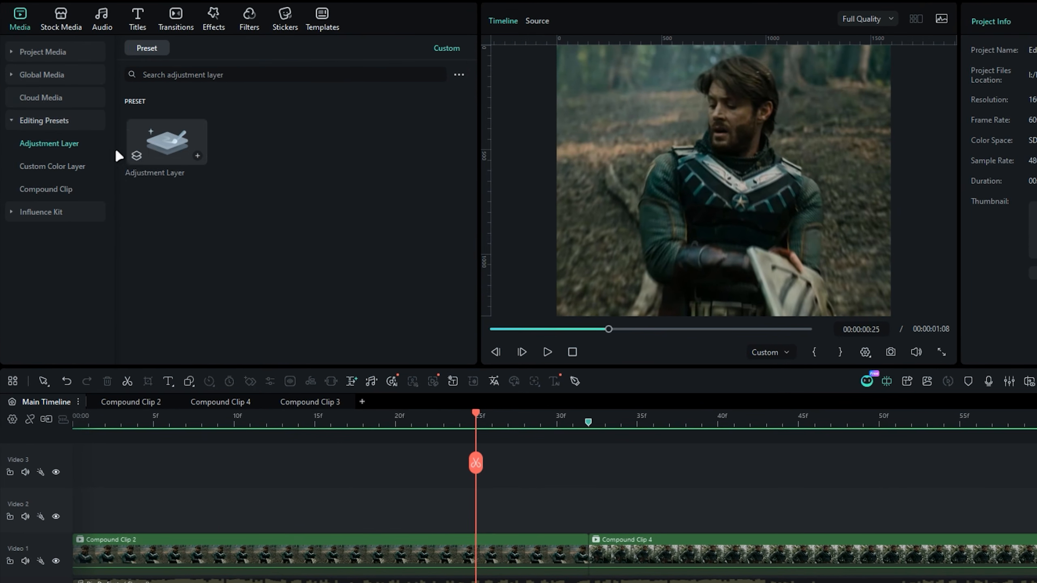
pyautogui.moveTo(157, 146); pyautogui.dragTo(145, 494)
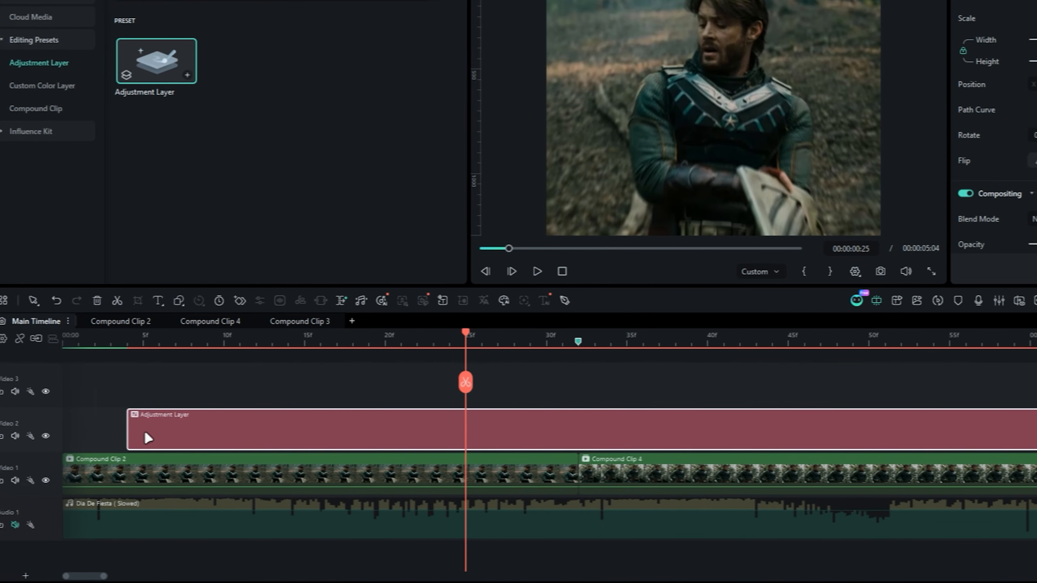
# - Trim the adjustment layer to start at 00:00:00:05 and end at 00:00:01:00
pyautogui.click(848, 402)
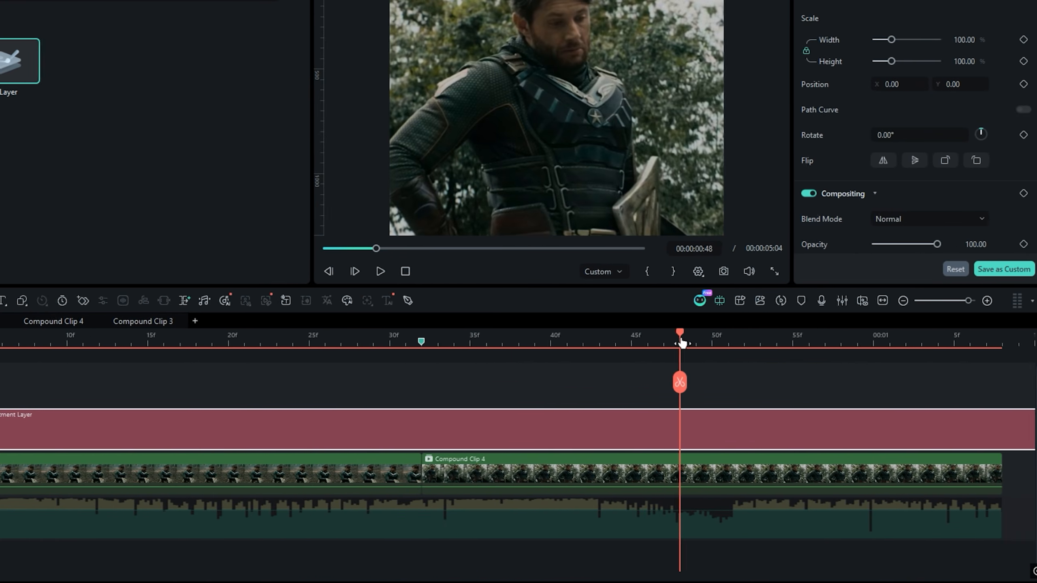
pyautogui.moveTo(681, 343); pyautogui.dragTo(871, 360)
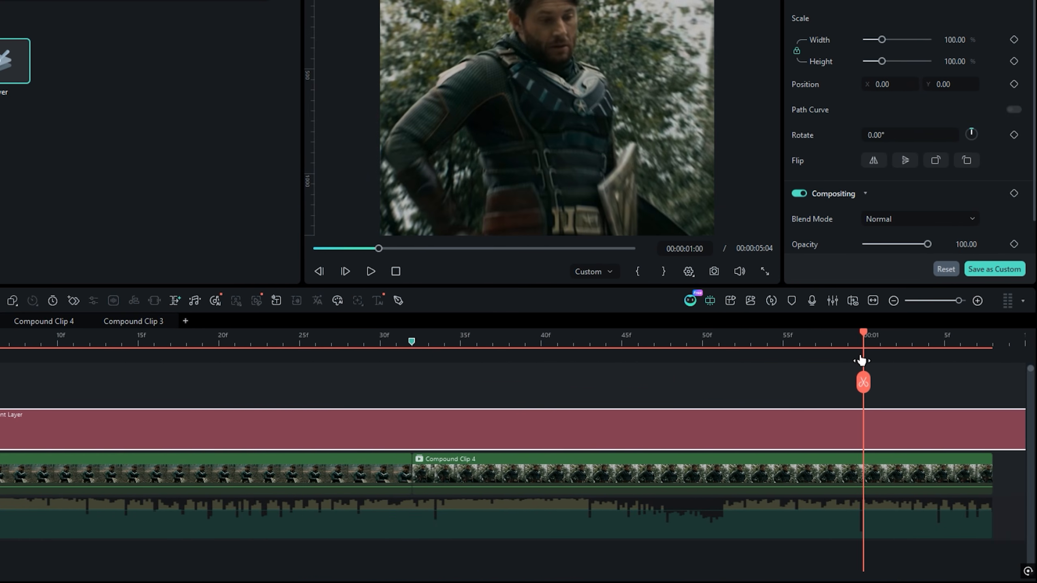
pyautogui.press('Delete')
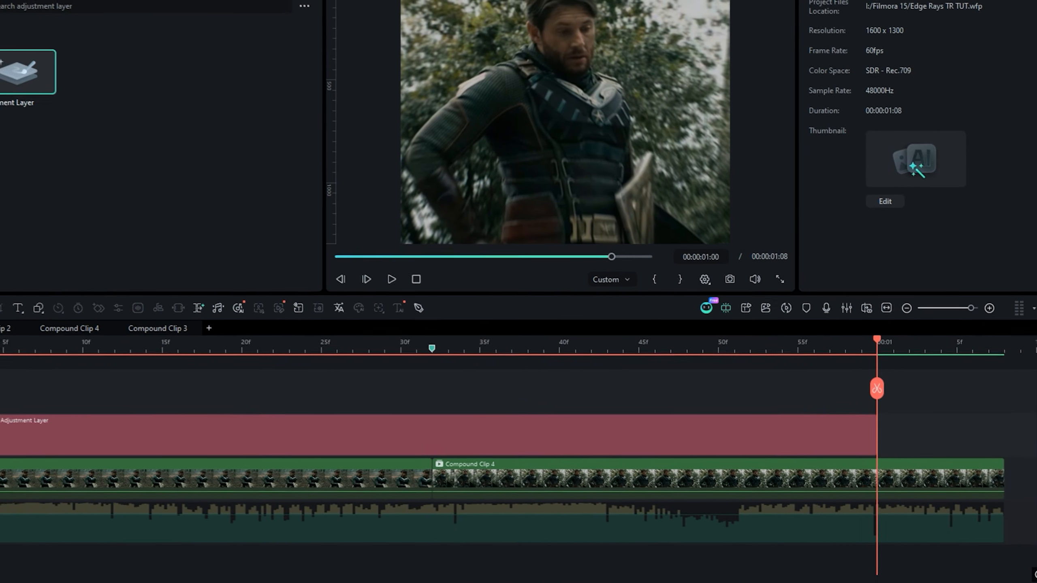
pyautogui.click(116, 373)
pyautogui.click(125, 464)
pyautogui.moveTo(125, 464); pyautogui.dragTo(141, 462)
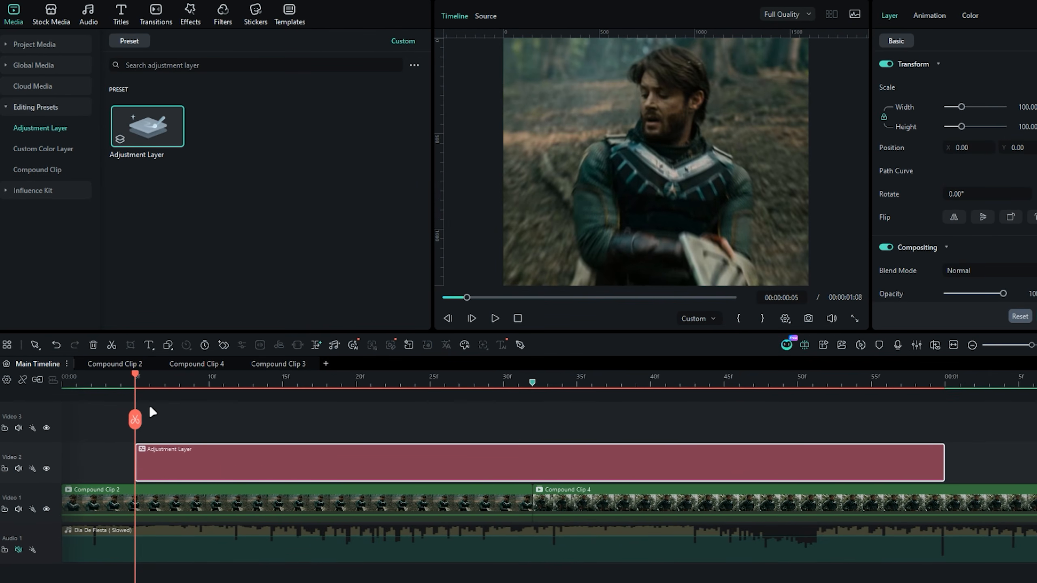
# - Search the OpenFX plugin effects for "rays" and apply S_EdgeRays to the adjustment layer
pyautogui.moveTo(353, 413); pyautogui.dragTo(339, 444)
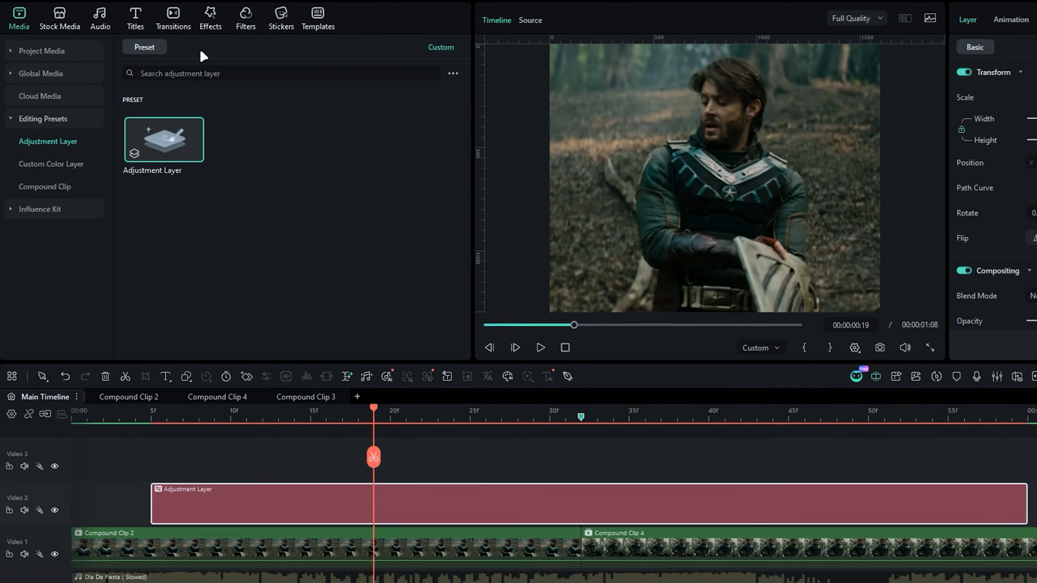
pyautogui.click(211, 20)
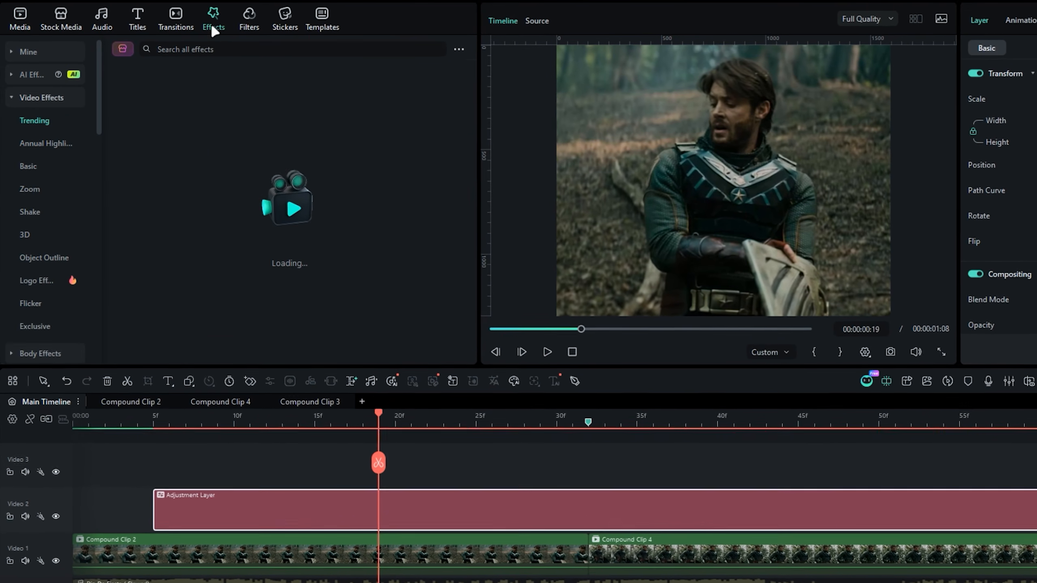
pyautogui.click(49, 98)
pyautogui.click(41, 212)
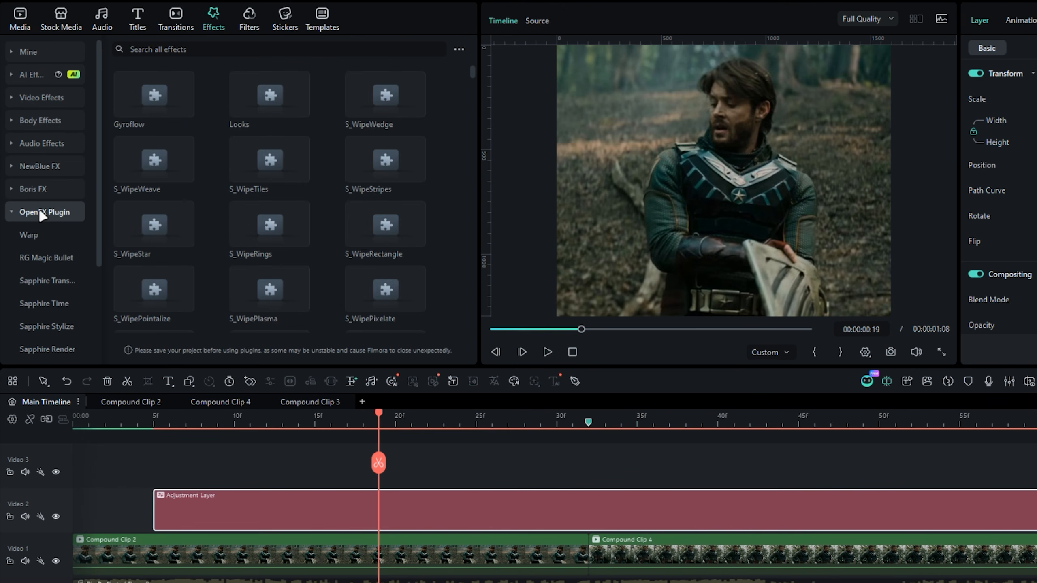
pyautogui.click(154, 49)
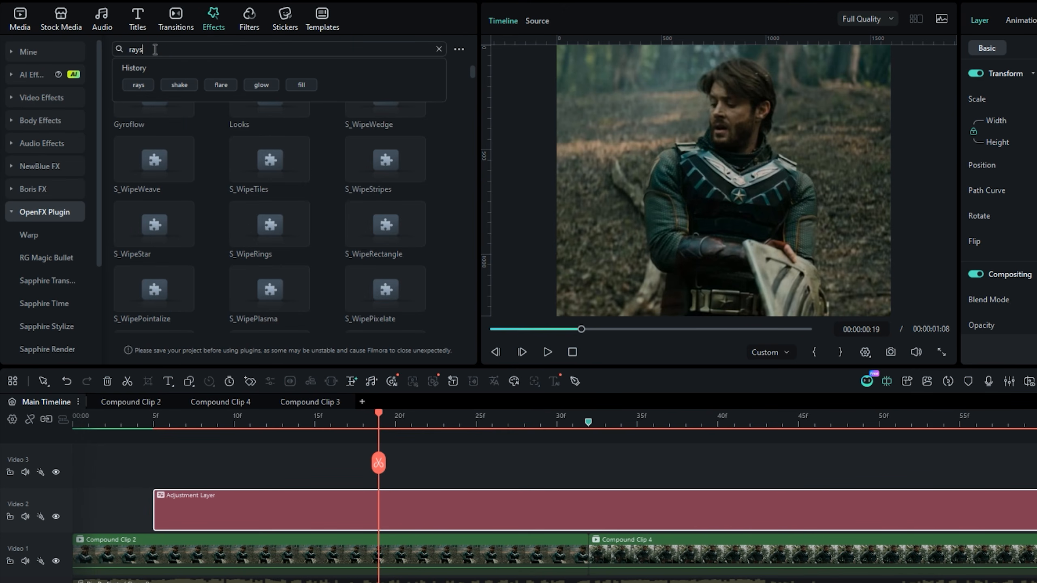
pyautogui.write('rays')
pyautogui.press('Return')
pyautogui.moveTo(153, 167); pyautogui.dragTo(388, 492)
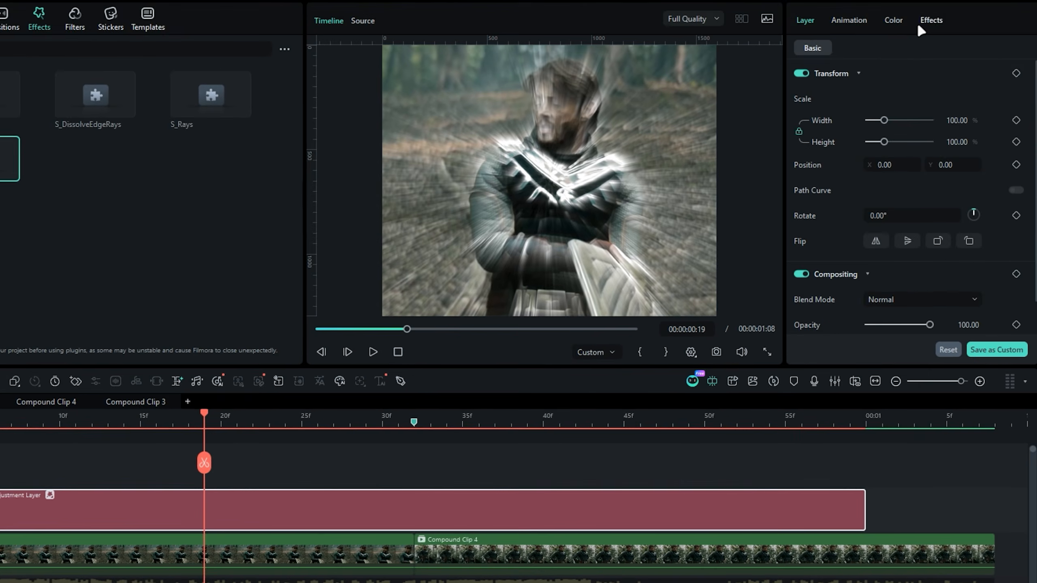
# - Set the S_EdgeRays Rays Length to 1.00 and the Rays Color to the green swatch from the recent colors
pyautogui.click(922, 21)
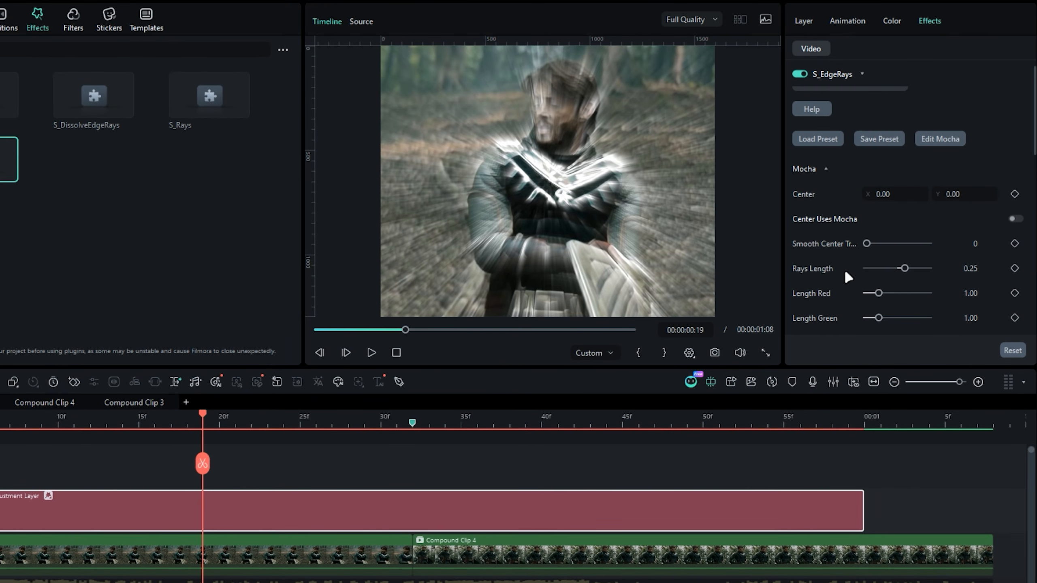
pyautogui.moveTo(892, 269); pyautogui.dragTo(935, 268)
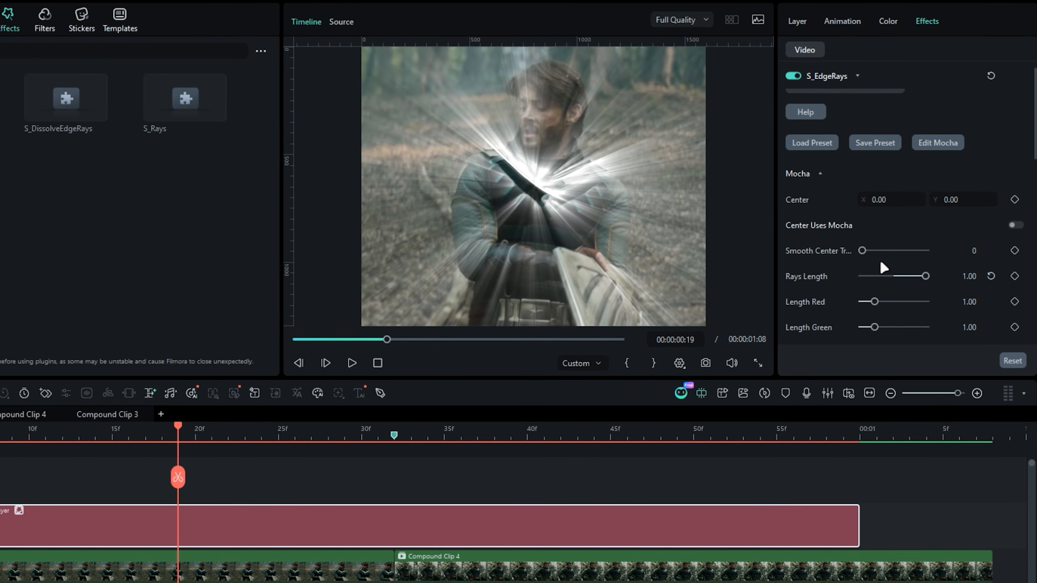
pyautogui.scroll(-2, 873, 272)
pyautogui.scroll(-8, 874, 274)
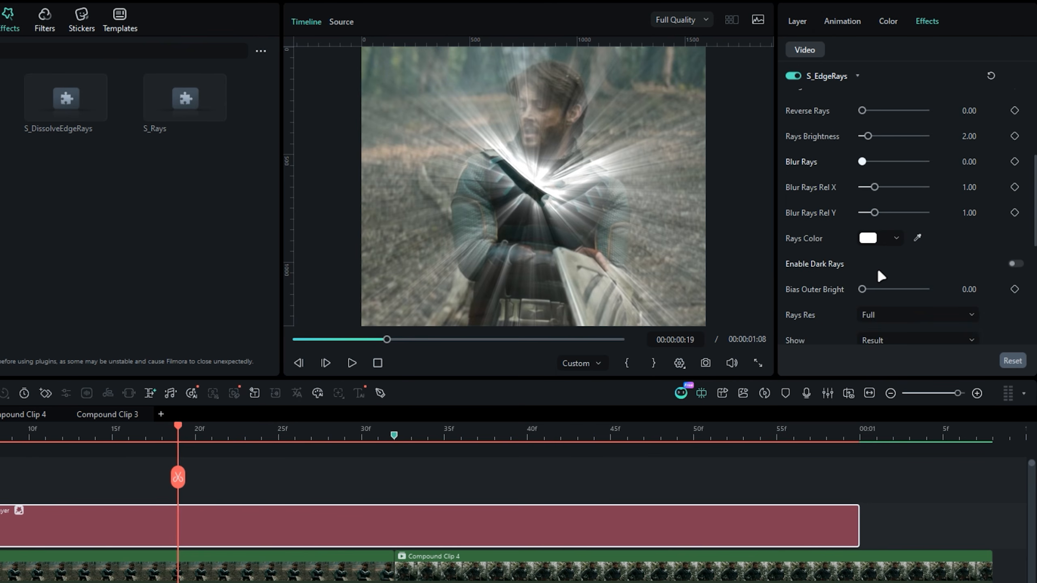
pyautogui.click(884, 237)
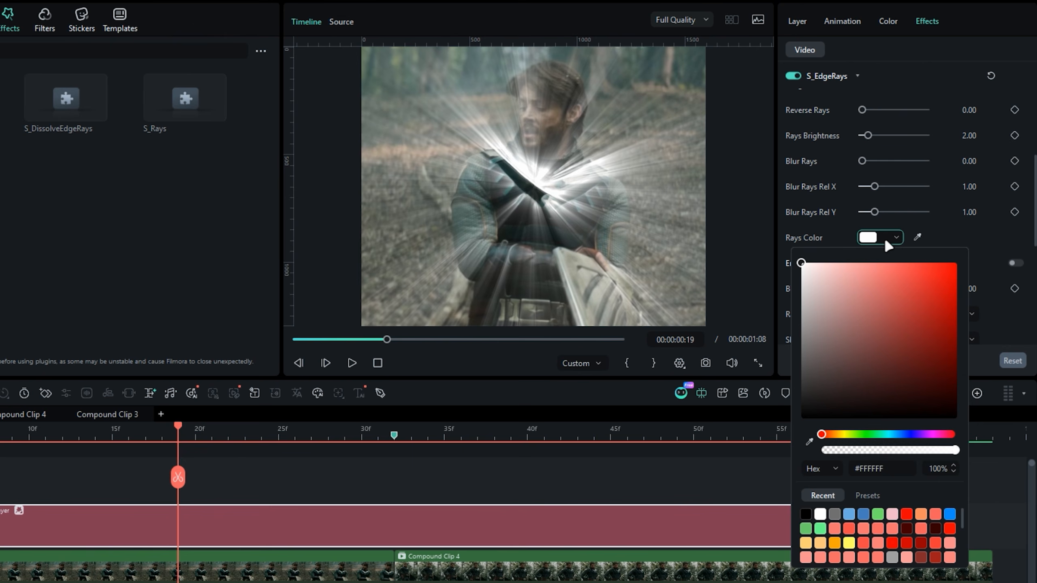
pyautogui.click(878, 514)
pyautogui.click(960, 220)
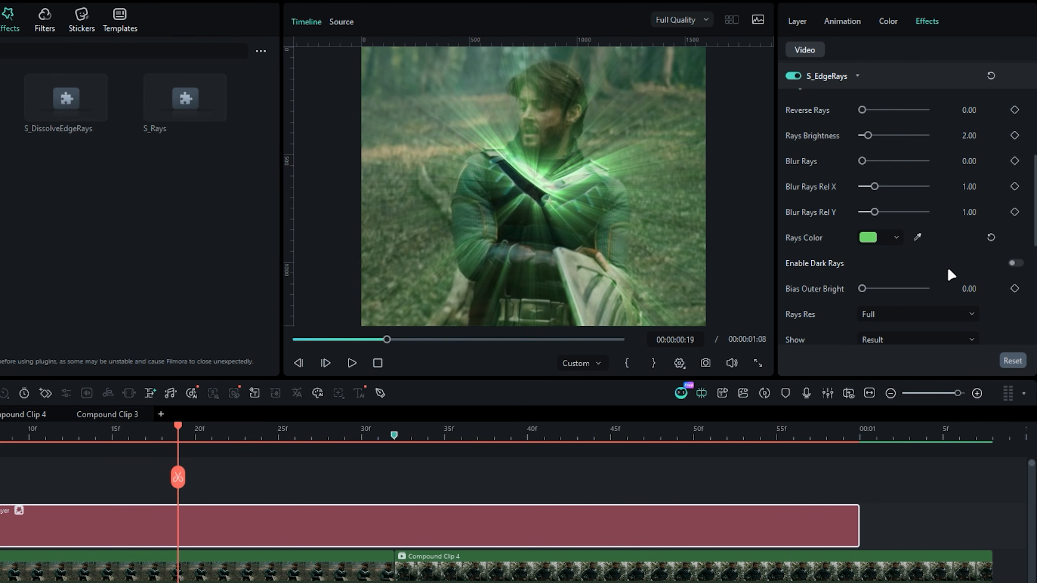
# - Set Rays Brightness to 6.00 and keyframe it at the marker where the two compound clips meet
pyautogui.scroll(2, 947, 270)
pyautogui.moveTo(868, 211)
pyautogui.mouseDown()
pyautogui.moveTo(898, 209)
pyautogui.moveTo(877, 209)
pyautogui.mouseUp()
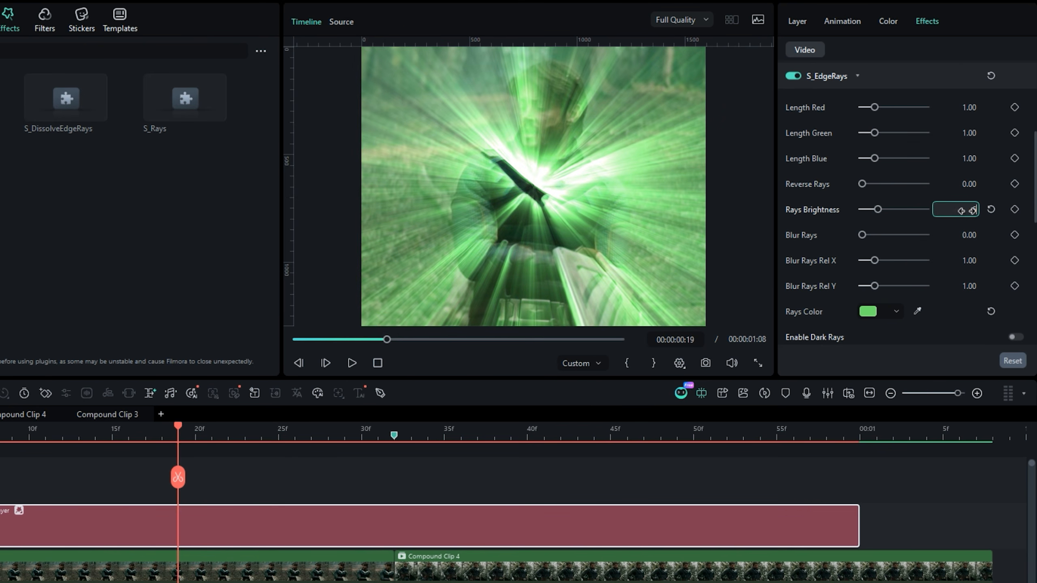
pyautogui.write('6')
pyautogui.press('Return')
pyautogui.click(1015, 210)
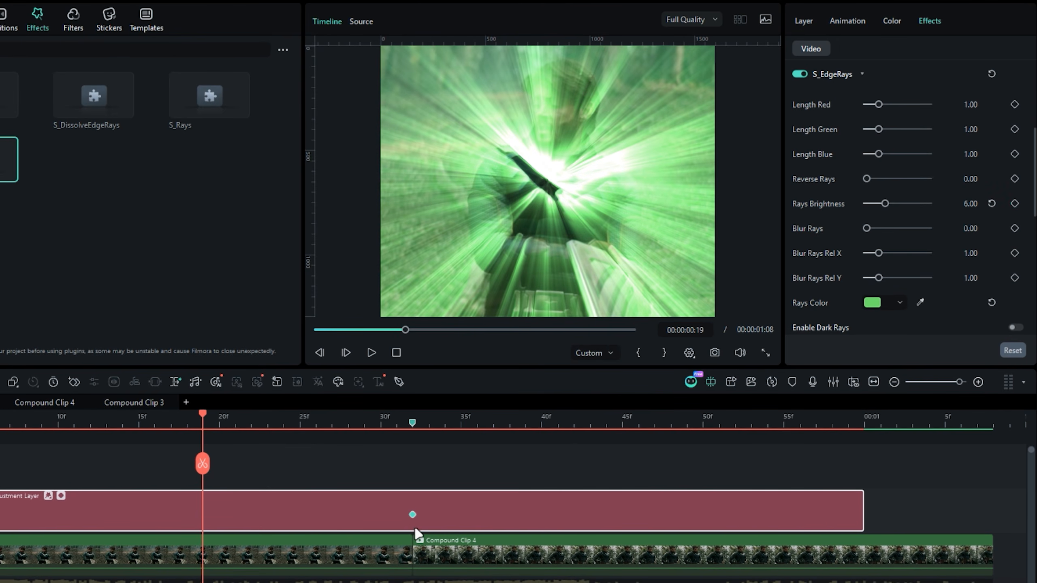
# - Keyframe Rays Brightness at 0.00 on the adjustment layer's first frame, 00:00:00:05, and at its end, 00:00:01:00
pyautogui.moveTo(136, 418); pyautogui.dragTo(133, 421)
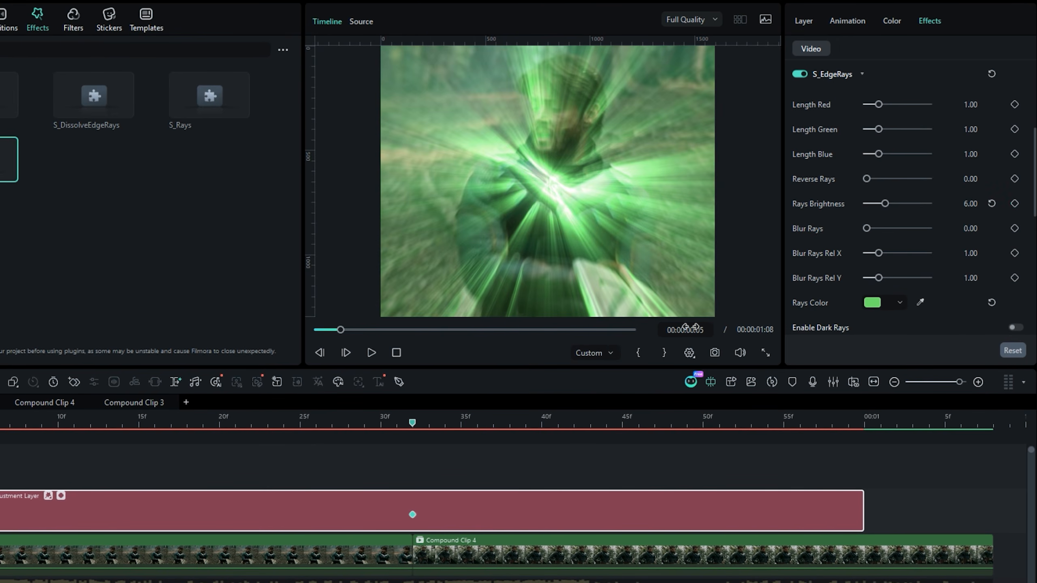
pyautogui.moveTo(884, 203); pyautogui.dragTo(863, 204)
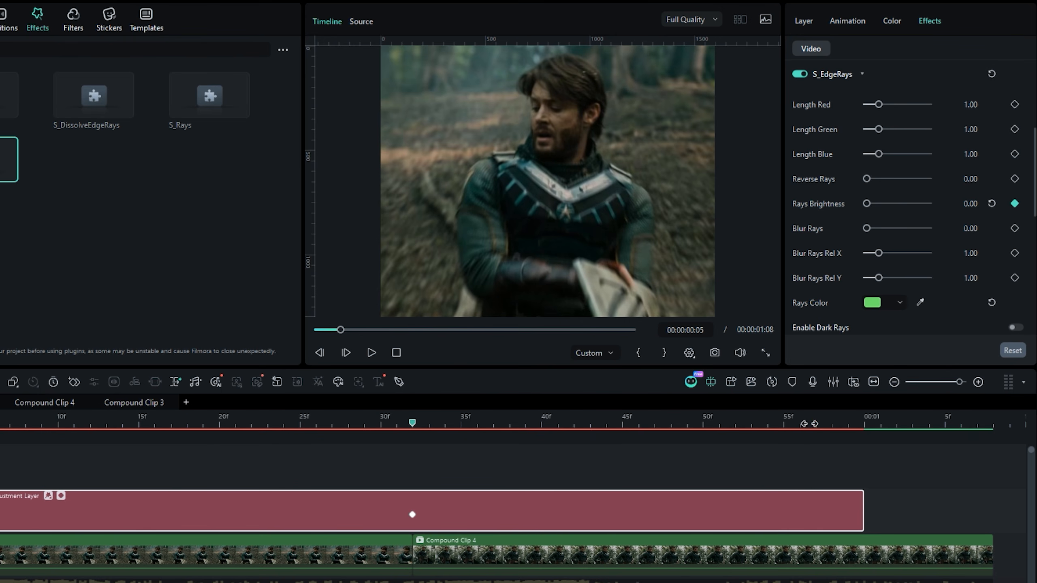
pyautogui.moveTo(810, 424); pyautogui.dragTo(864, 424)
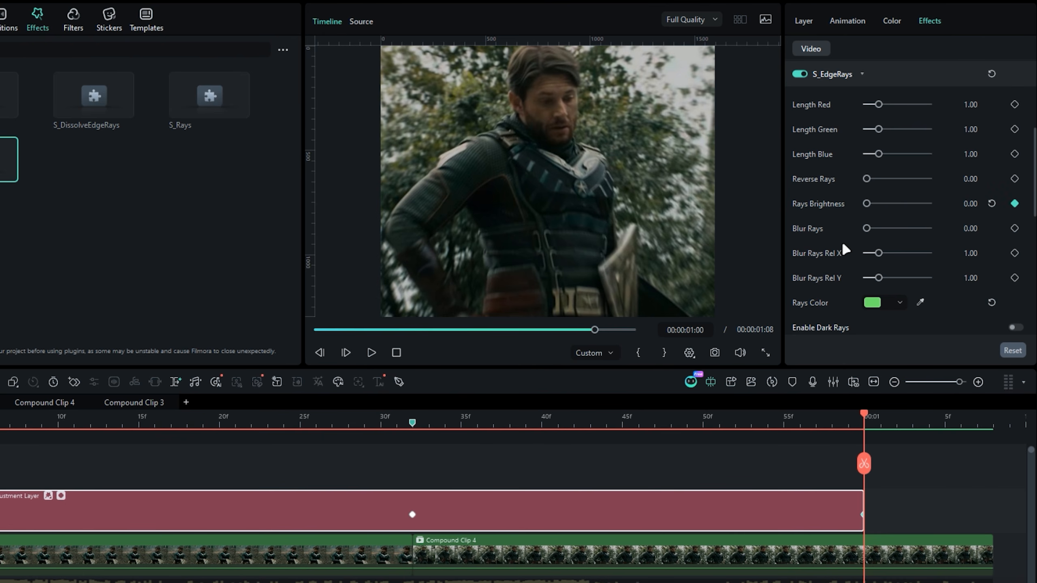
# - Open the adjustment layer's keyframe graph, apply easing to the Rays Brightness curve, and play back the transition
pyautogui.moveTo(847, 422); pyautogui.dragTo(278, 461)
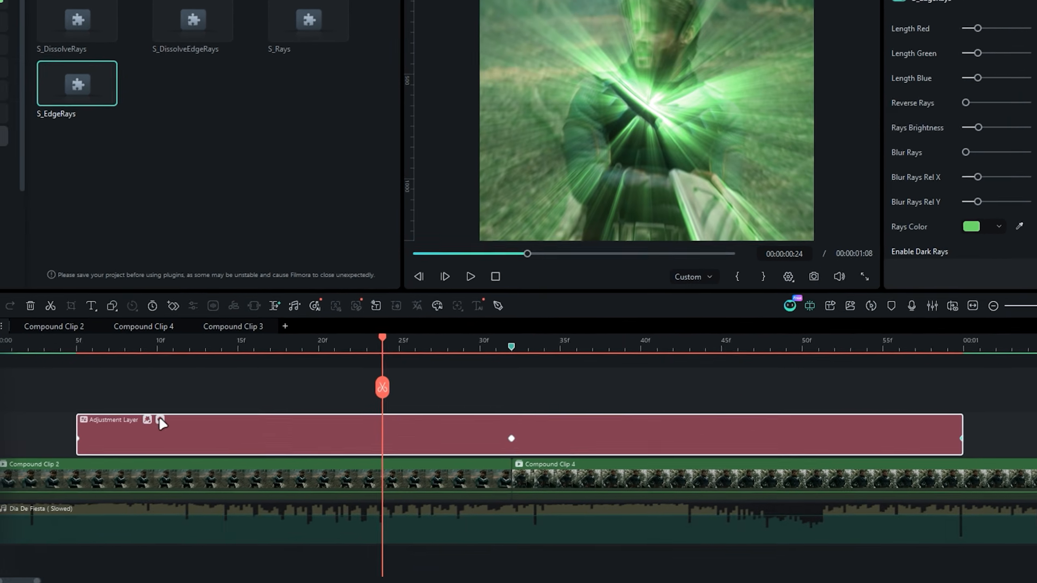
pyautogui.click(61, 495)
pyautogui.scroll(-3, 106, 465)
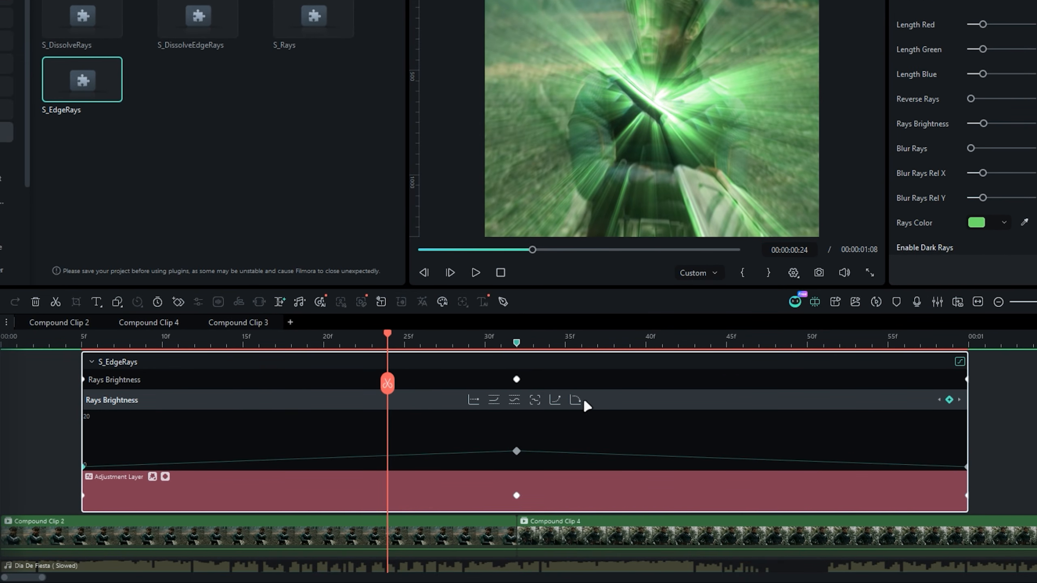
pyautogui.click(579, 400)
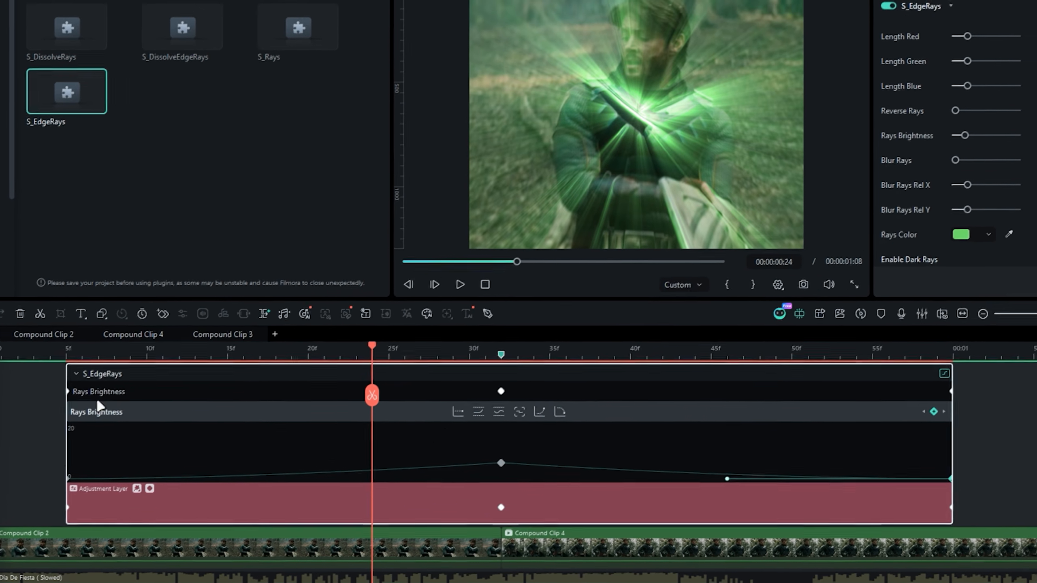
pyautogui.press('space')
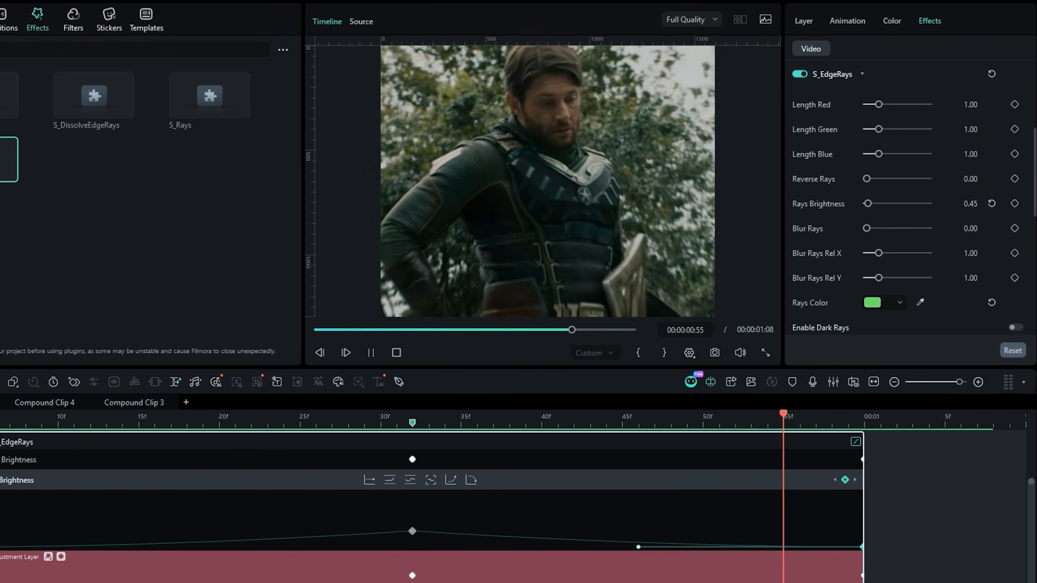
pyautogui.press('space')
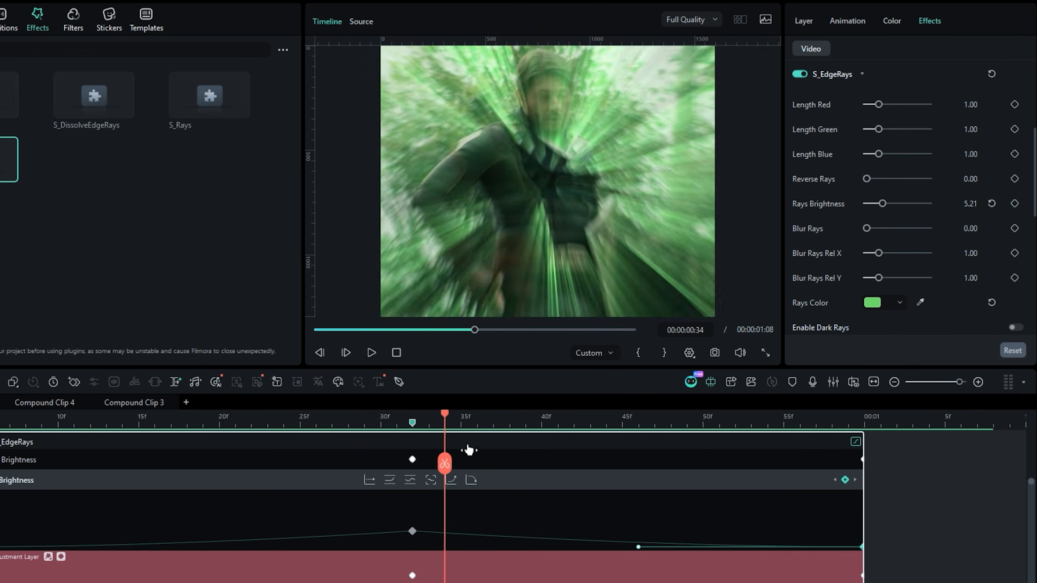
# - Keyframe the S_EdgeRays Center at Y 415.00 at 00:00:00:17 in Compound Clip 2
pyautogui.moveTo(468, 449); pyautogui.dragTo(168, 445)
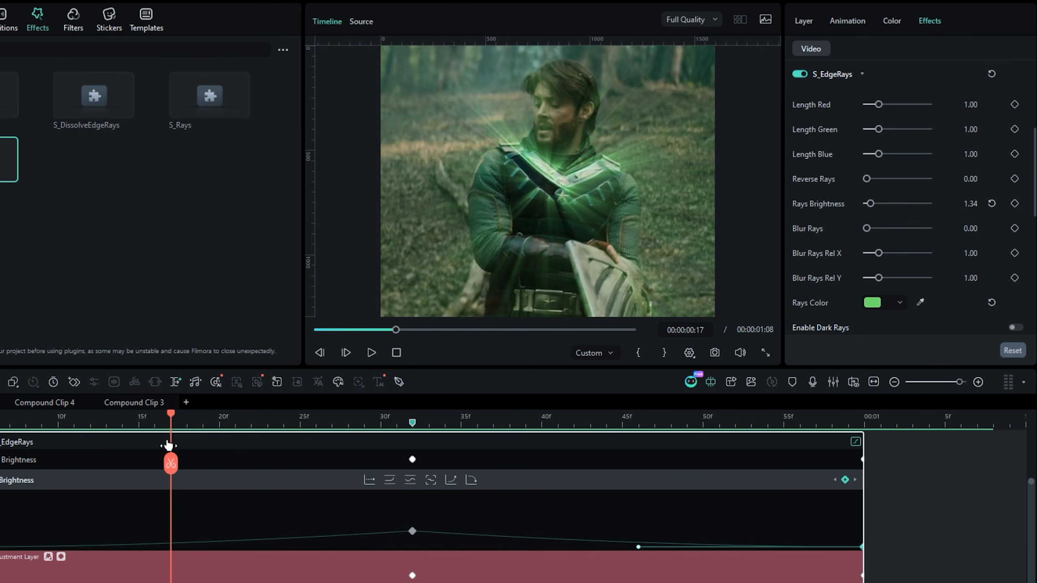
pyautogui.scroll(5, 829, 253)
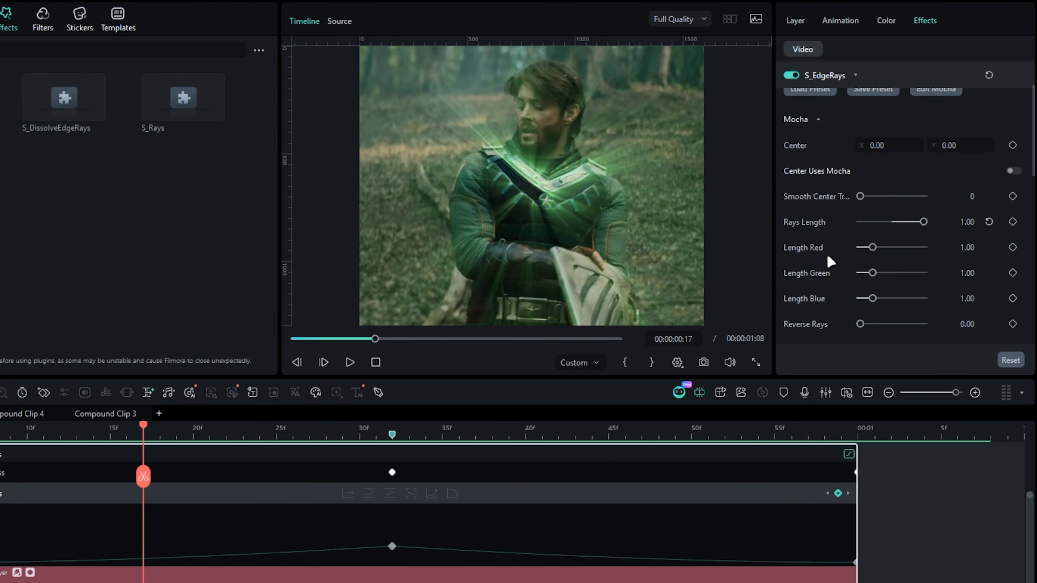
pyautogui.moveTo(974, 217); pyautogui.dragTo(1024, 217)
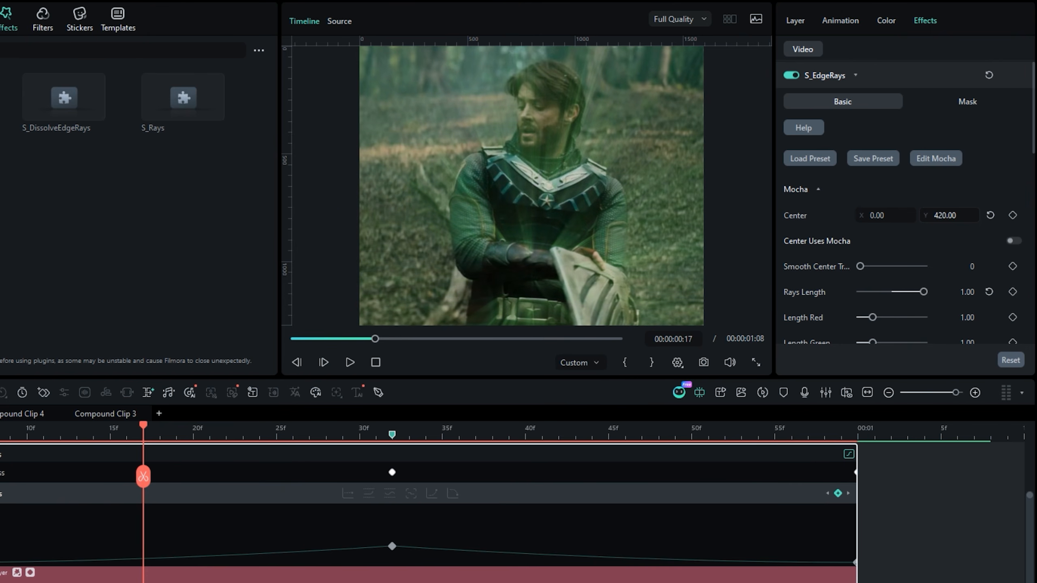
pyautogui.click(1013, 215)
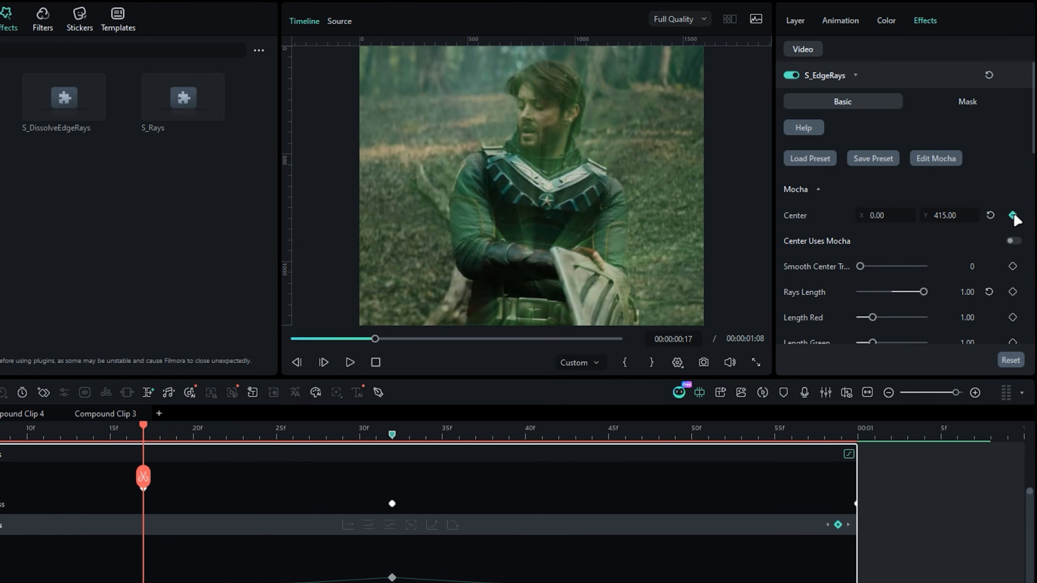
# - Keyframe the S_EdgeRays Center at Y -370 at 00:00:00:44 in Compound Clip 4
pyautogui.click(658, 432)
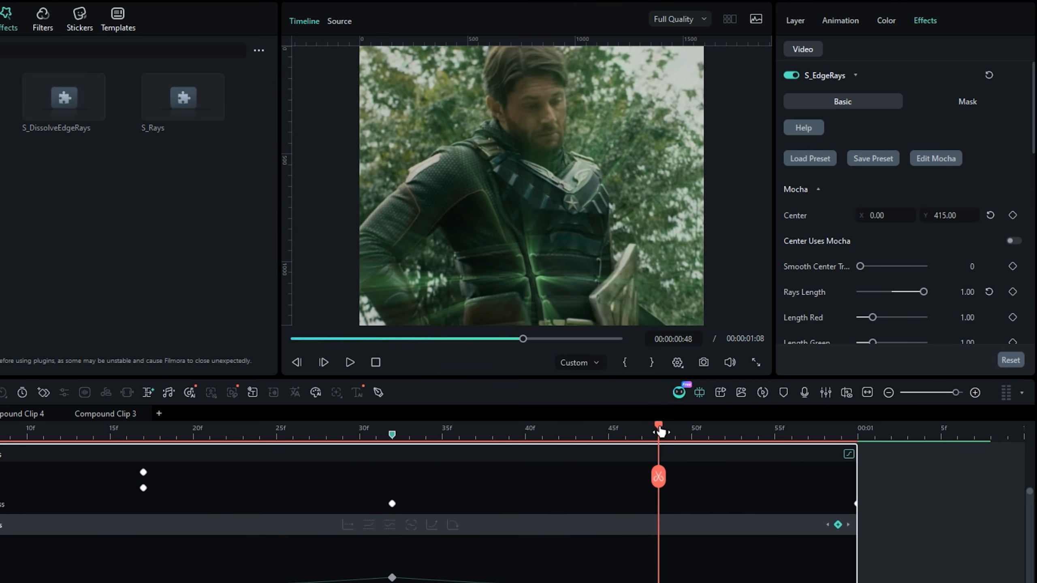
pyautogui.moveTo(659, 432); pyautogui.dragTo(595, 433)
pyautogui.moveTo(948, 216); pyautogui.dragTo(853, 216)
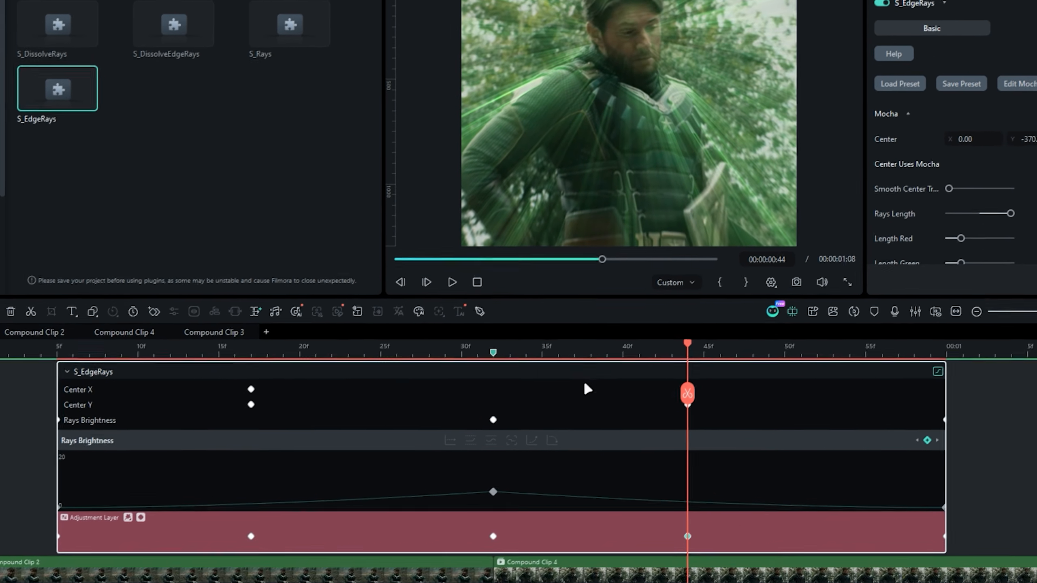
pyautogui.scroll(1, 531, 408)
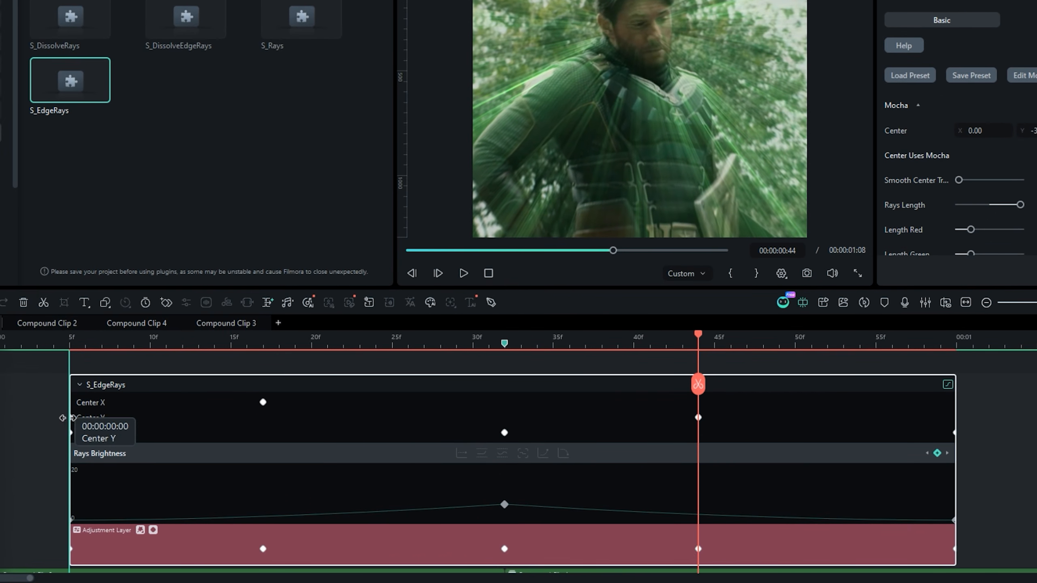
# - Move the S_EdgeRays Center keyframes out to the start and end of the adjustment layer
pyautogui.moveTo(813, 415); pyautogui.dragTo(956, 418)
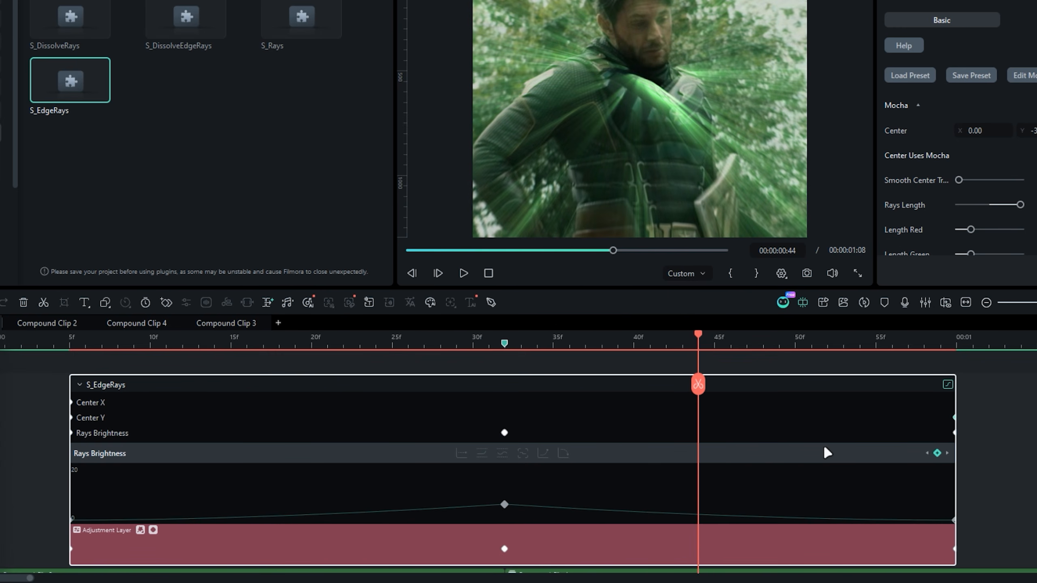
pyautogui.scroll(-4, 820, 433)
pyautogui.scroll(3, 731, 406)
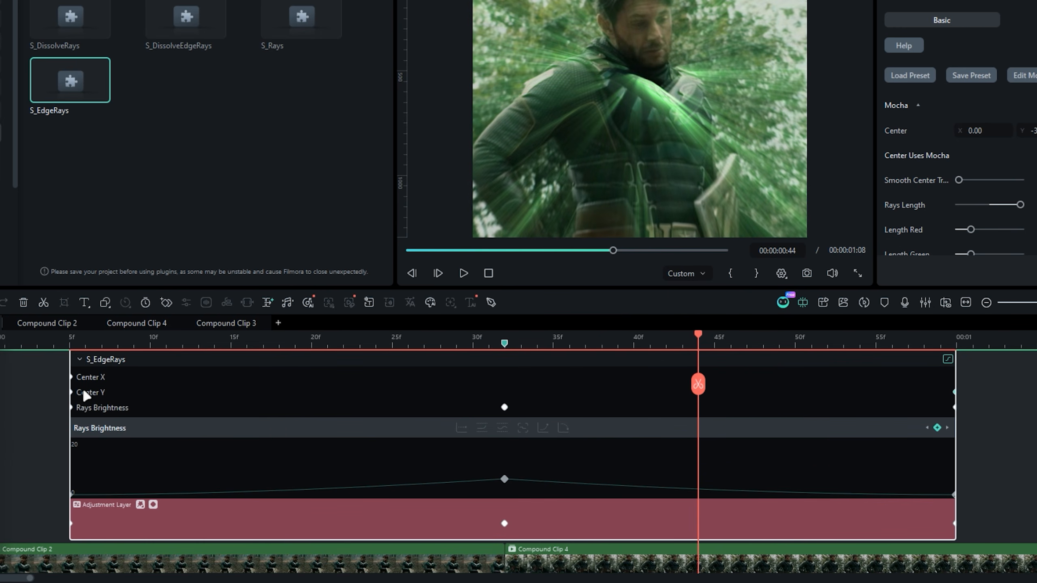
# - Show the Center Y curve, ease both end keyframes, and stretch their handles into a steep S-shape around the clip cut
pyautogui.click(90, 392)
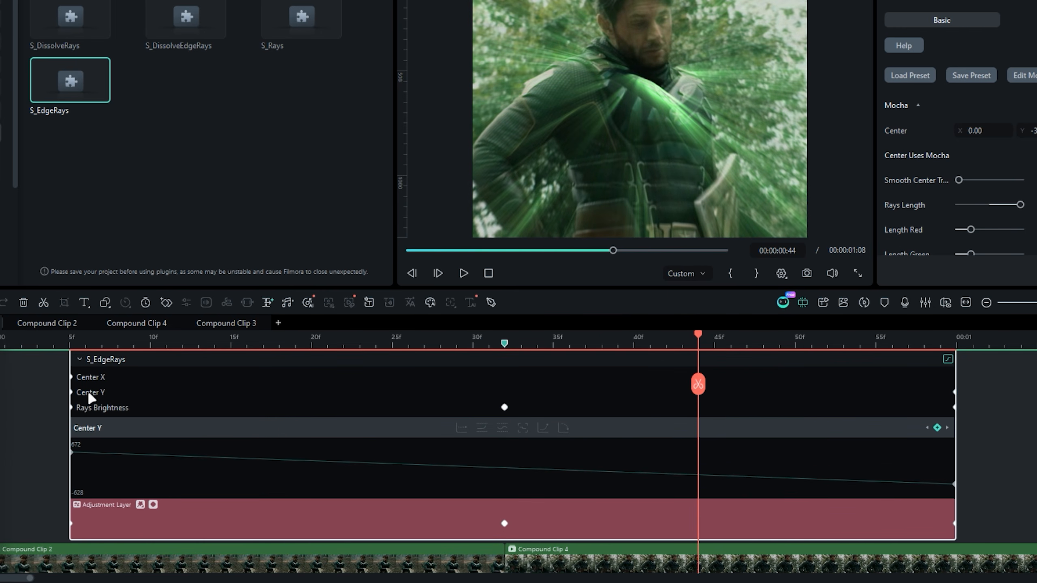
pyautogui.click(568, 427)
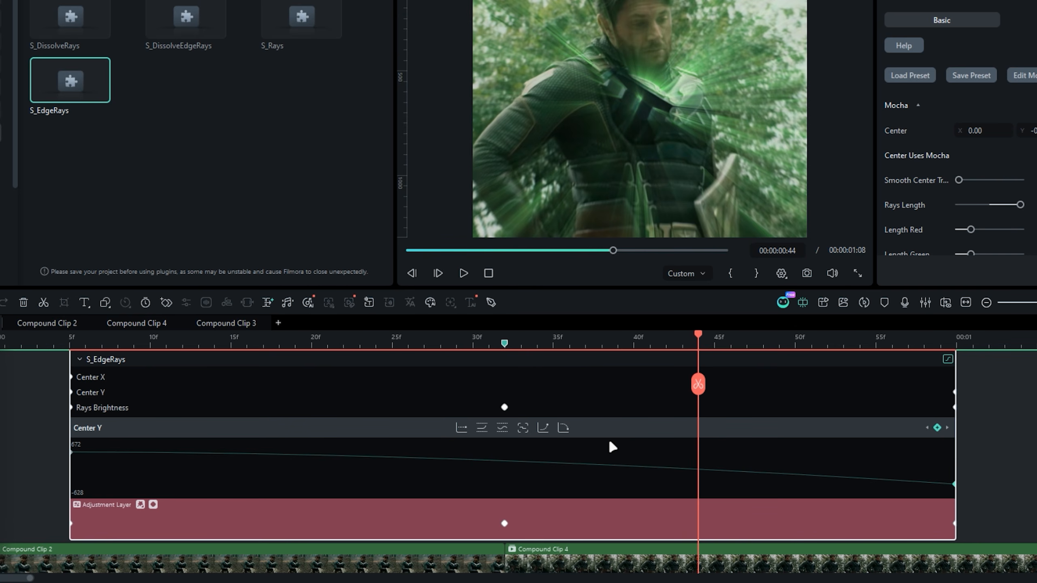
pyautogui.click(562, 428)
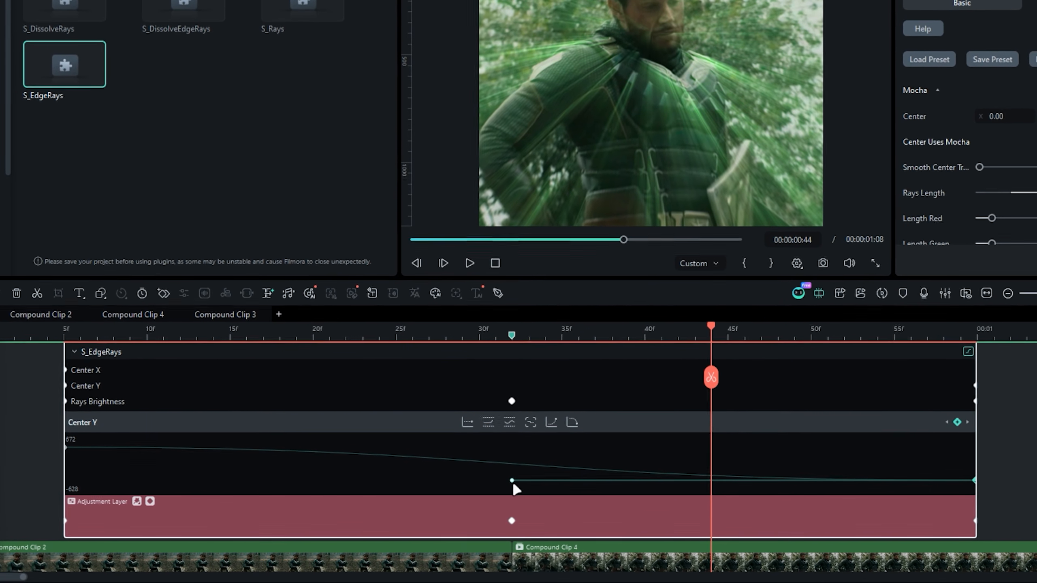
pyautogui.moveTo(513, 484); pyautogui.dragTo(103, 479)
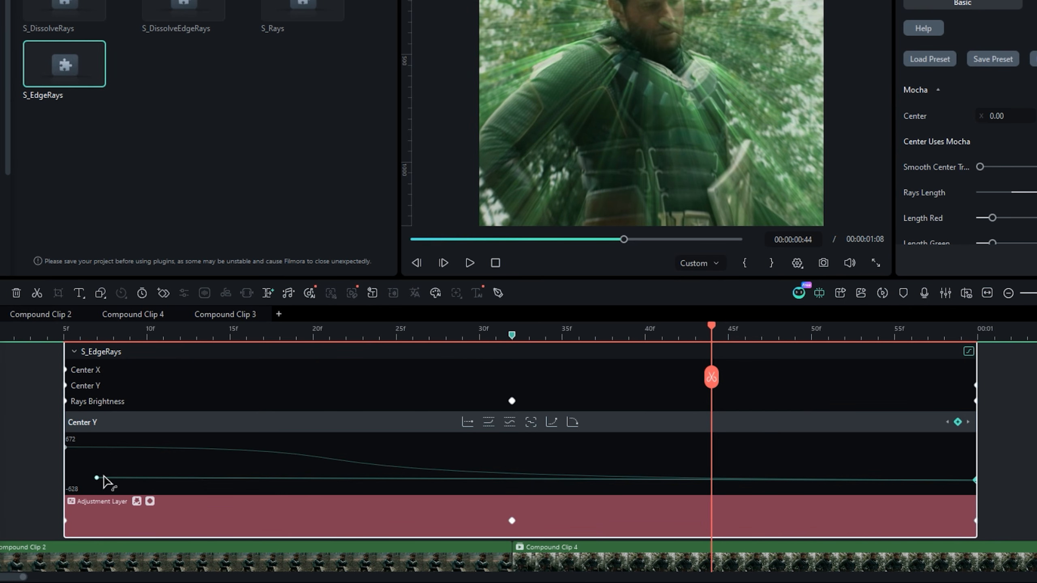
pyautogui.moveTo(517, 449); pyautogui.dragTo(897, 448)
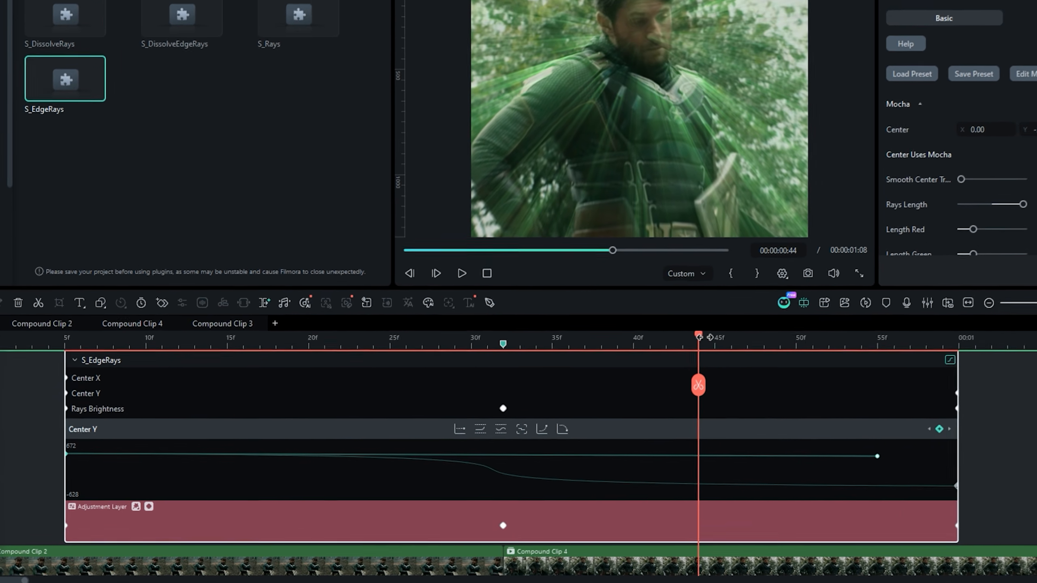
# - Play back the transition with the eased Center Y movement and close the adjustment layer's keyframe graph
pyautogui.moveTo(712, 330); pyautogui.dragTo(595, 342)
pyautogui.moveTo(542, 393); pyautogui.dragTo(319, 398)
pyautogui.moveTo(534, 403); pyautogui.dragTo(54, 386)
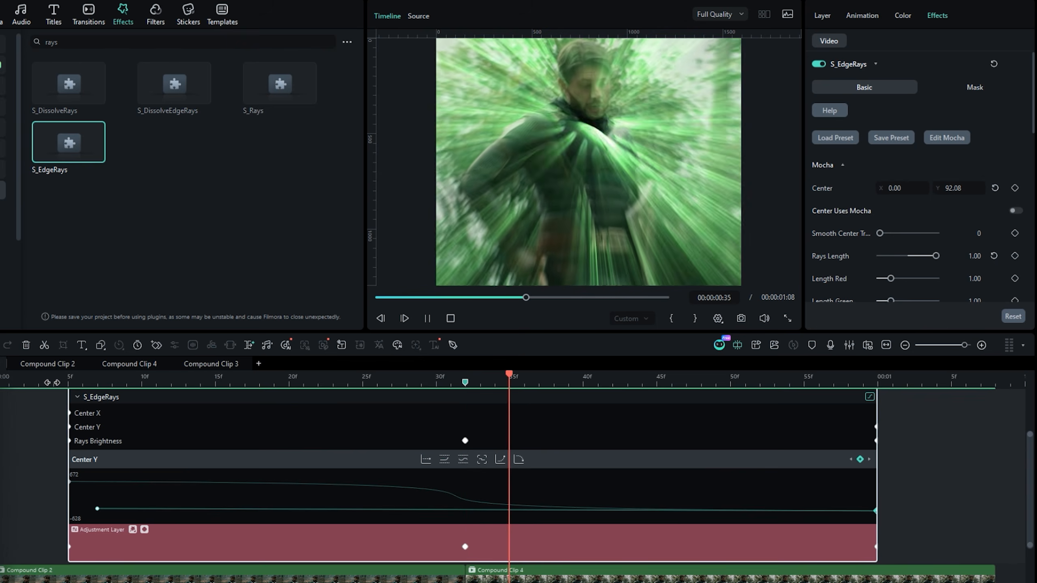
pyautogui.press('space')
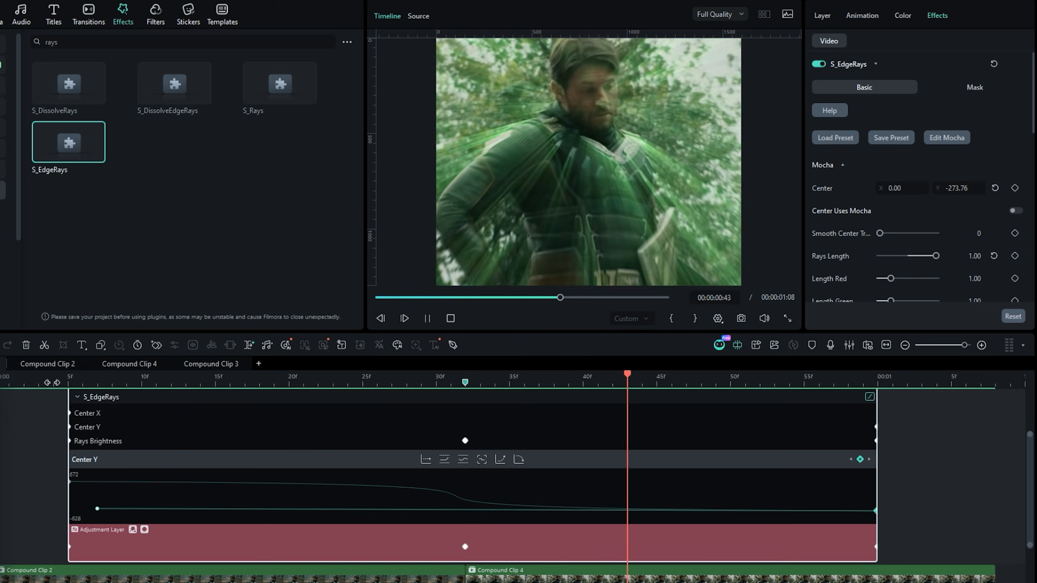
pyautogui.click(145, 530)
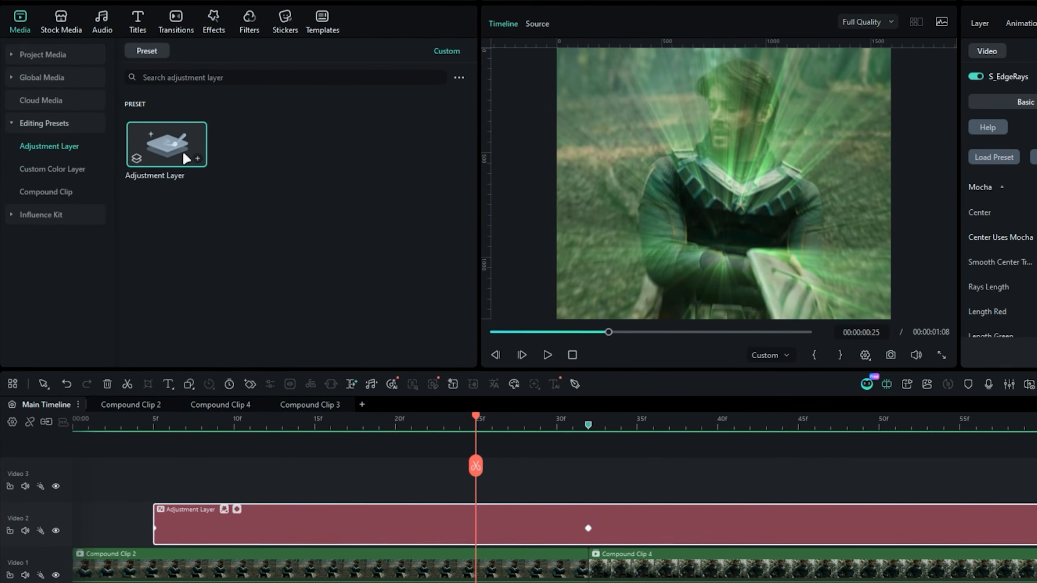
# - Add a second adjustment layer above the first, starting at 00:00:00:05 and trimmed to end at 00:00:01:00
pyautogui.moveTo(186, 159); pyautogui.dragTo(170, 482)
pyautogui.press('Down')
pyautogui.press('Down')
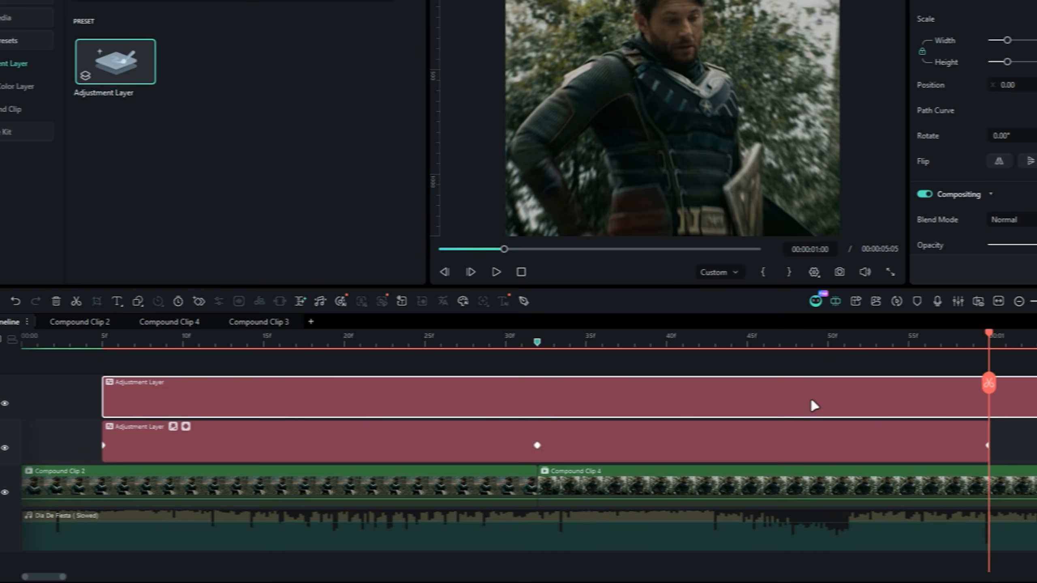
pyautogui.click(1034, 384)
pyautogui.press('Delete')
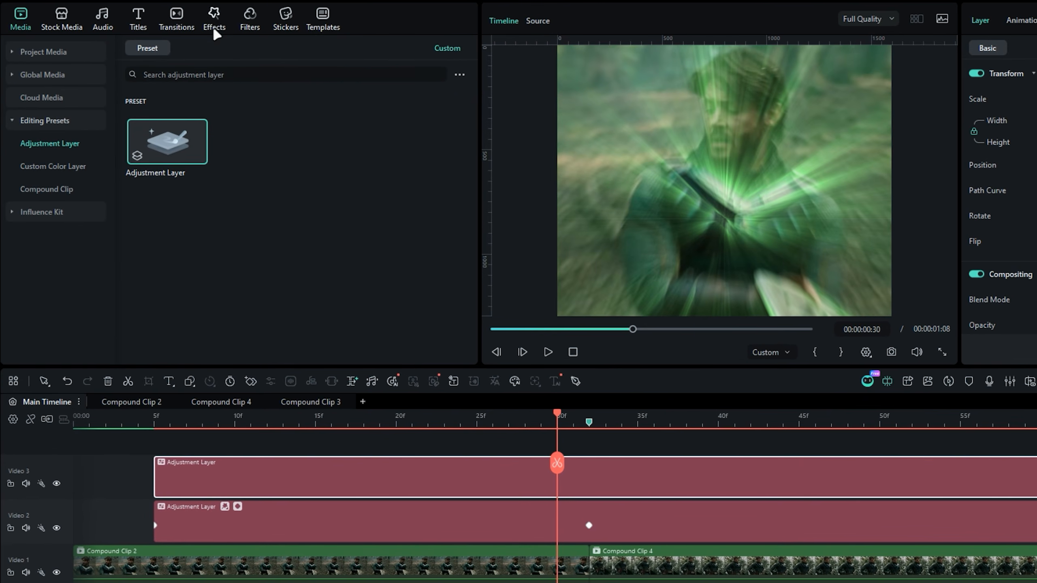
# - Search the OpenFX effects for "shake", apply S_Shake to the upper adjustment layer, and open its effect settings
pyautogui.click(214, 30)
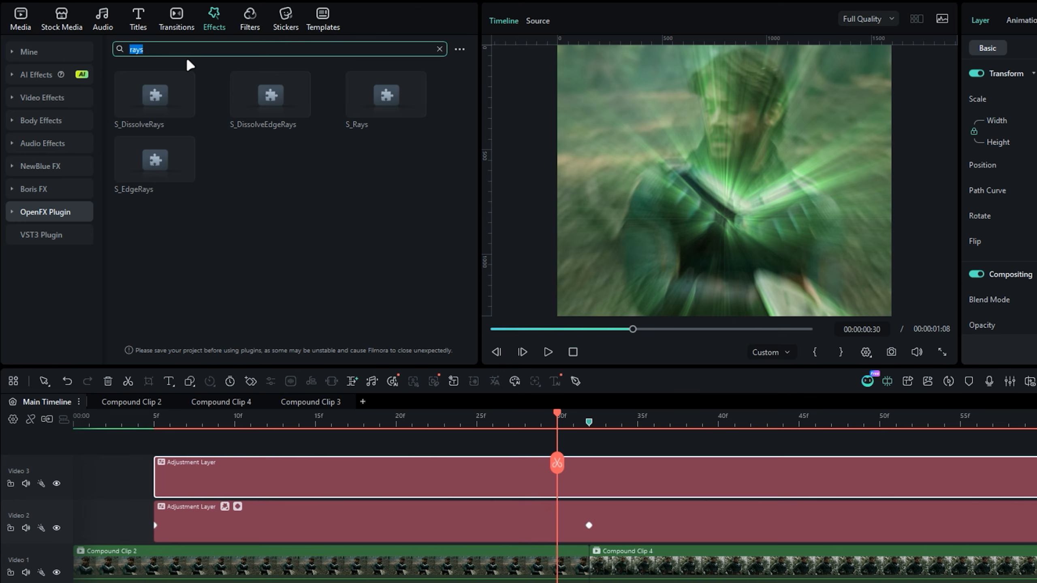
pyautogui.press('Return')
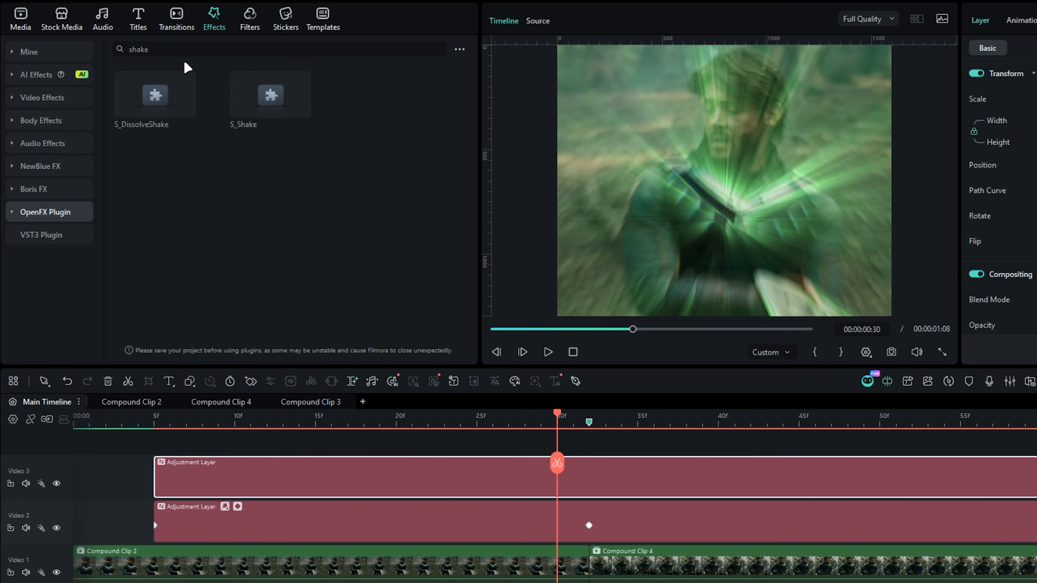
pyautogui.moveTo(270, 96); pyautogui.dragTo(321, 465)
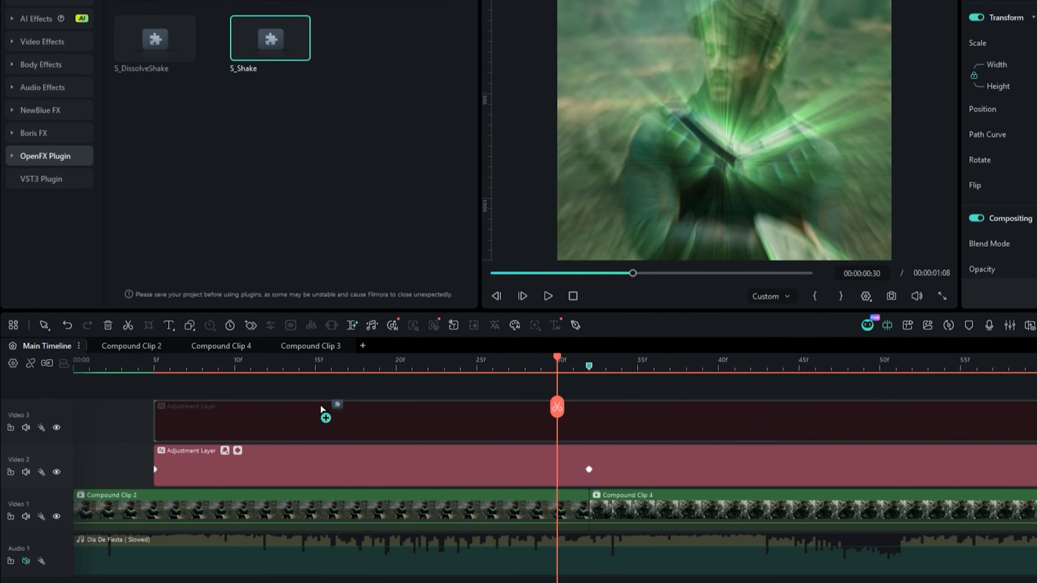
pyautogui.moveTo(322, 410)
pyautogui.mouseDown()
pyautogui.moveTo(317, 425)
pyautogui.moveTo(326, 421)
pyautogui.mouseUp()
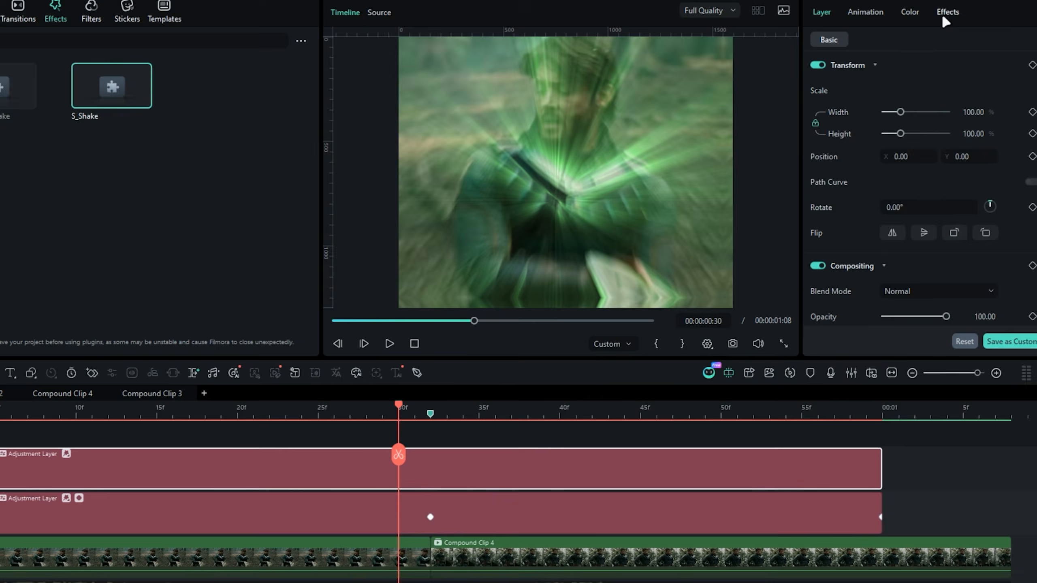
pyautogui.click(942, 14)
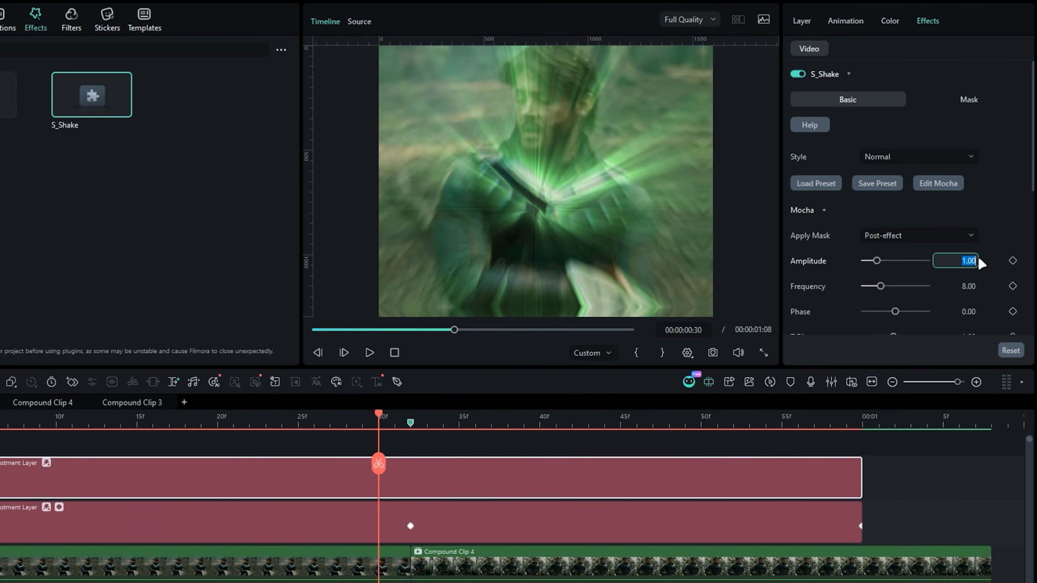
# - Keyframe the S_Shake Amplitude at 0.80 at the clip cut, and at 0.00 at 00:00:00:10 and 00:00:01:00
pyautogui.press('Return')
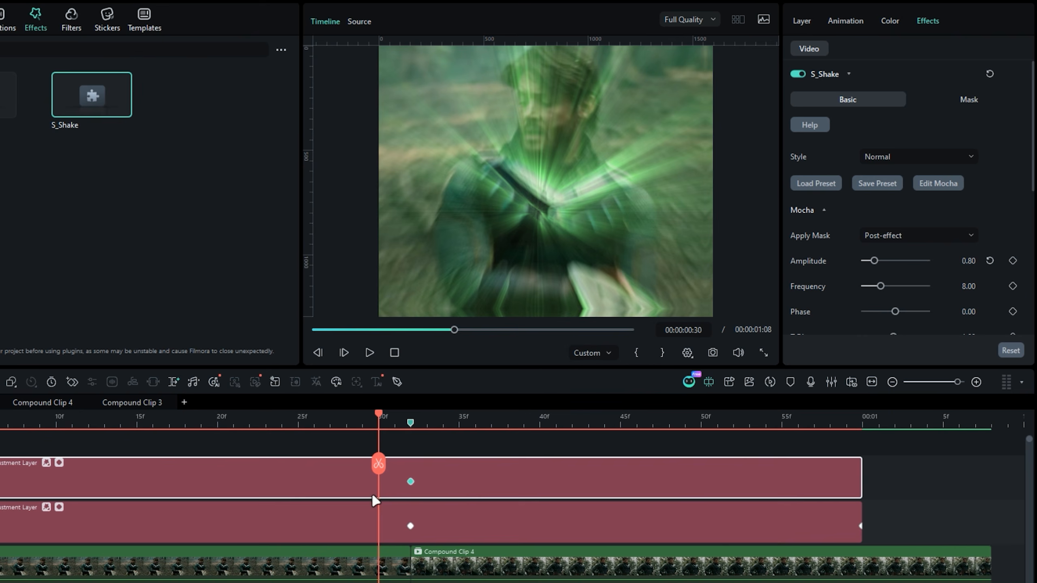
pyautogui.click(57, 425)
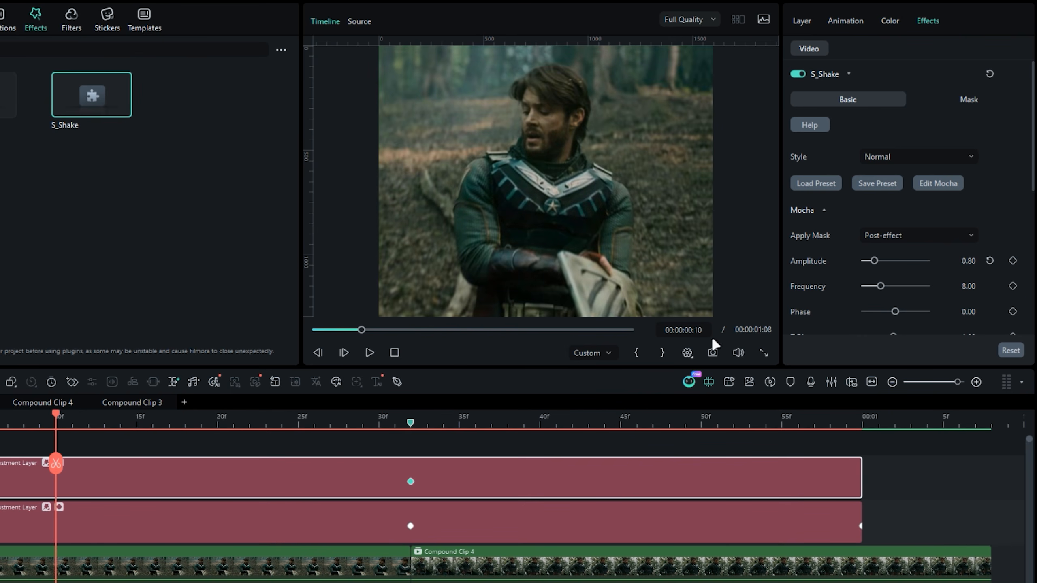
pyautogui.press('Return')
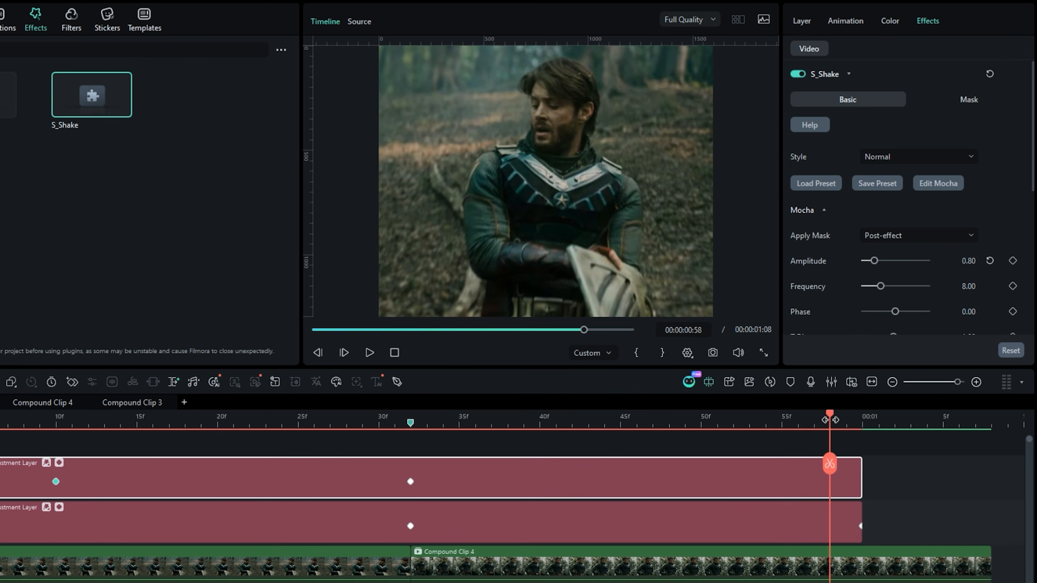
pyautogui.press('Return')
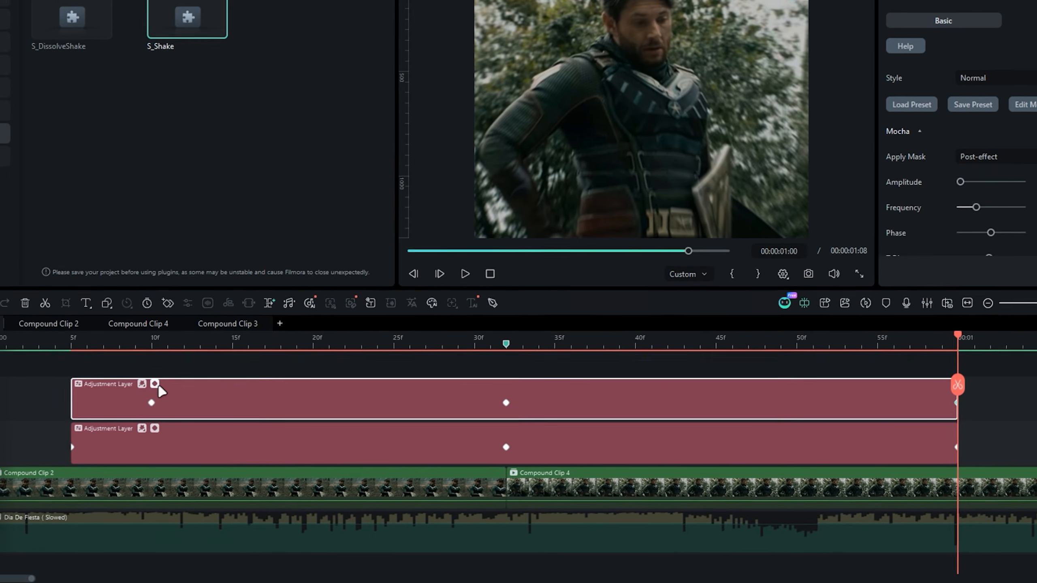
# - Ease the S_Shake Amplitude curve in the upper layer's keyframe graph, close the graph, and play back the transition
pyautogui.click(59, 463)
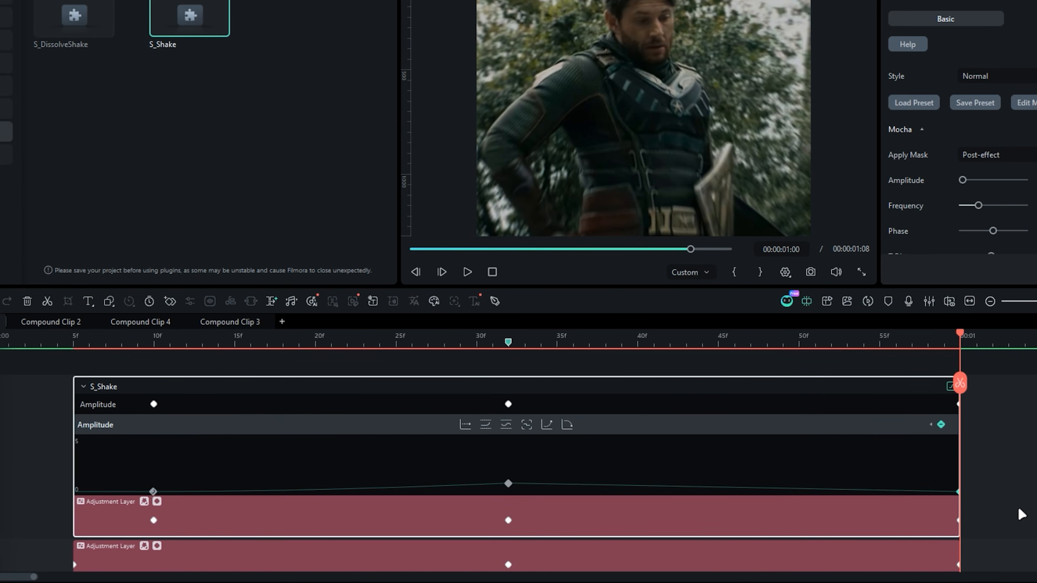
pyautogui.click(566, 428)
pyautogui.click(157, 502)
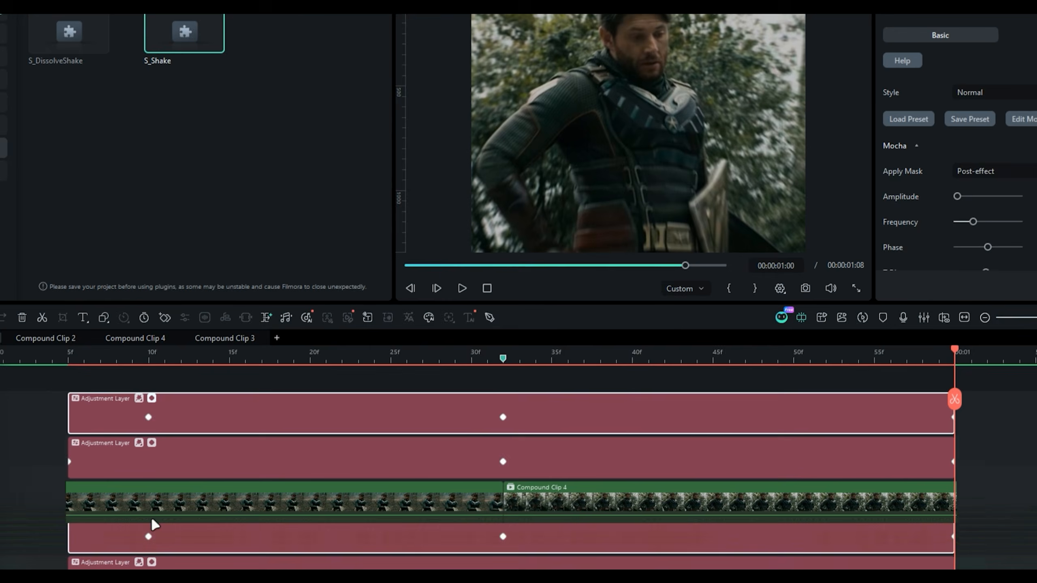
pyautogui.click(12, 413)
pyautogui.press('space')
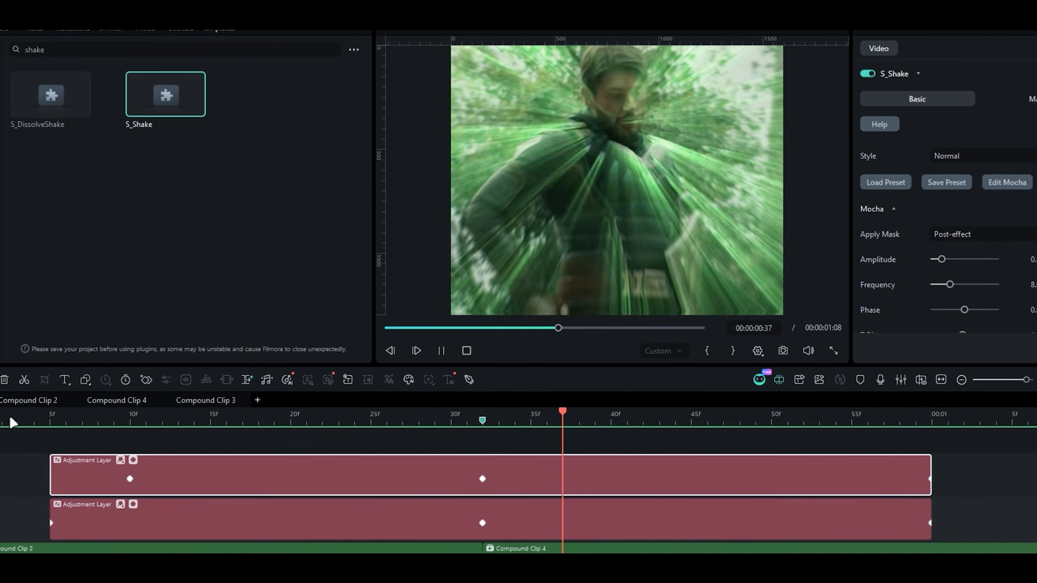